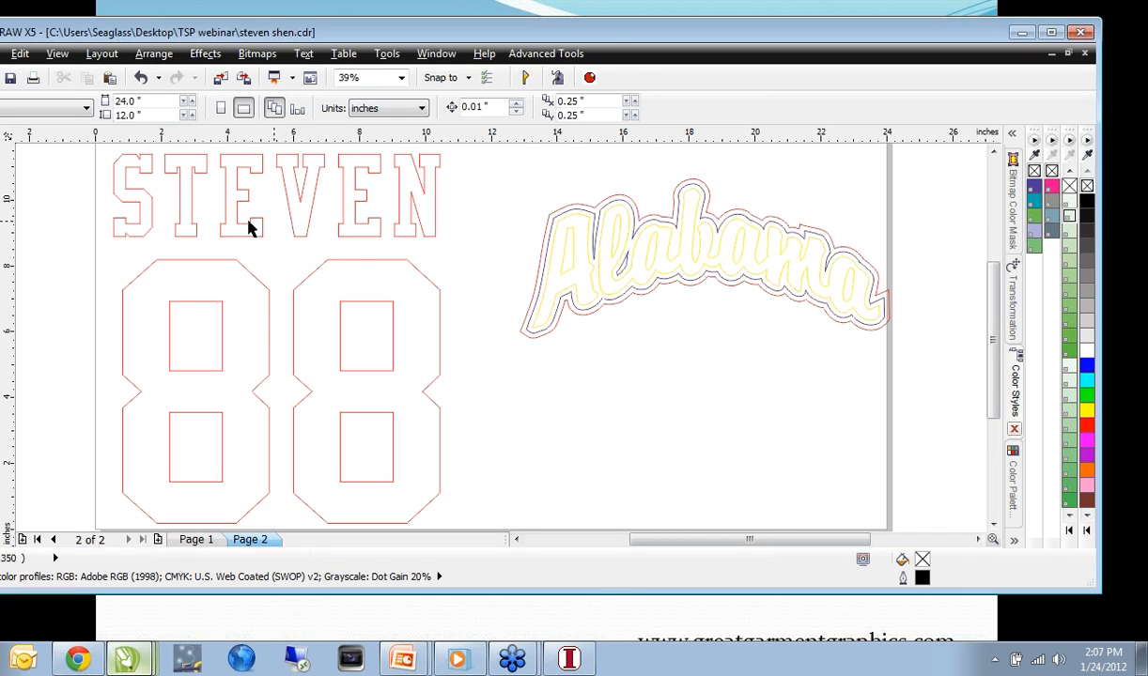
Marquee-select the STEVEN 88 lettering and start exporting only that selection.
{"action": "scroll", "coordinate": [249, 228], "scroll_direction": "down", "scroll_amount": 2}
{"action": "left_click_drag", "start_coordinate": [158, 168], "coordinate": [358, 398]}
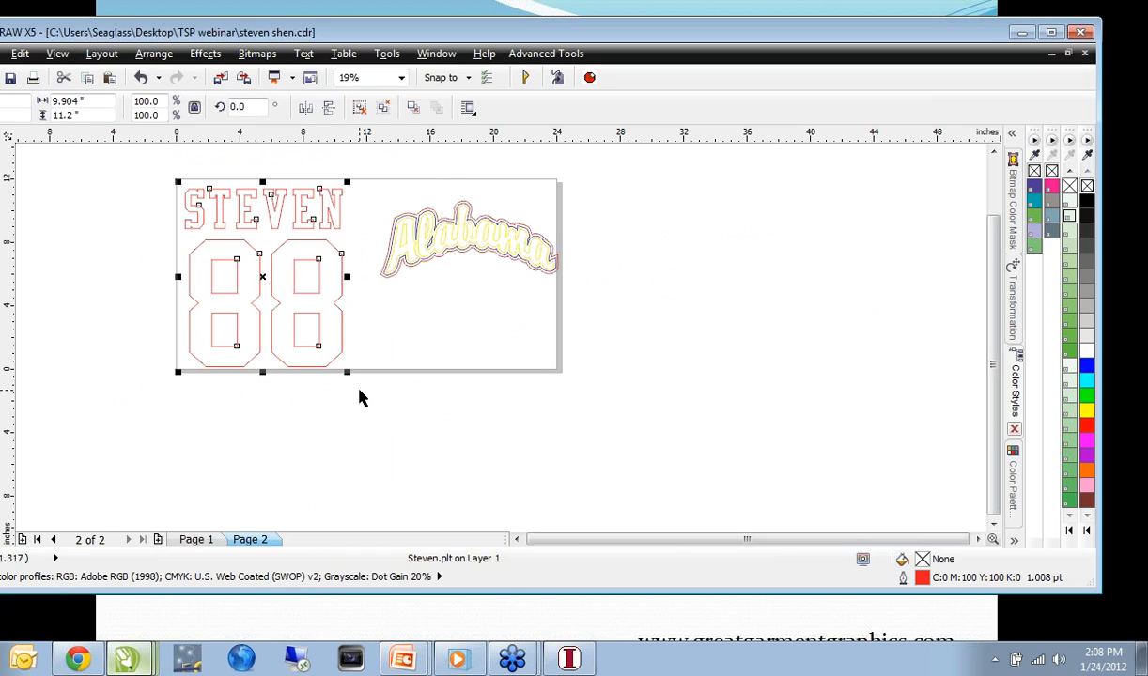
{"action": "key", "text": "ctrl+p"}
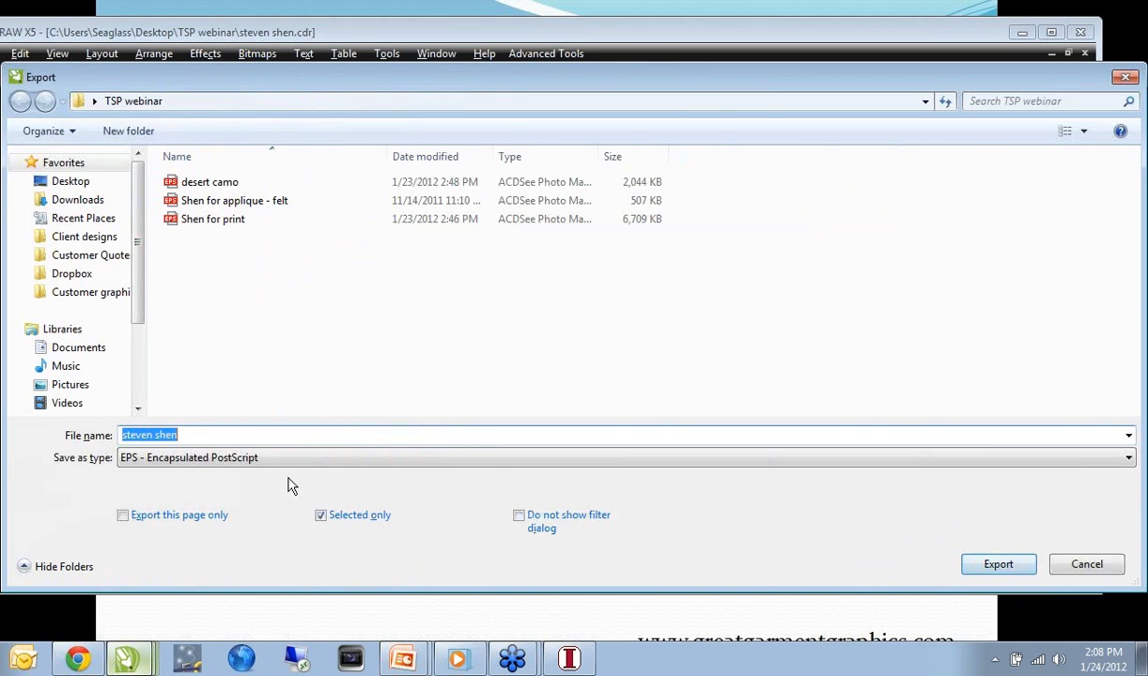
Export the selection as a PLT - HPGL Plotter File at 100% scale with Page center origin.
{"action": "left_click", "coordinate": [291, 459]}
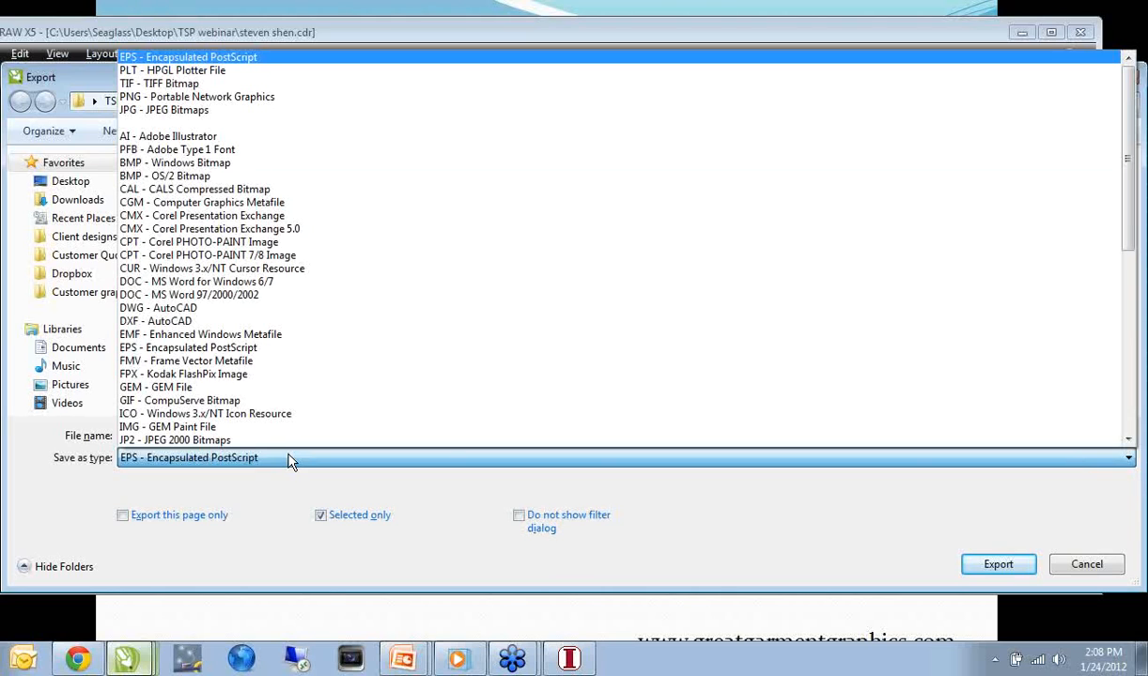
{"action": "left_click", "coordinate": [221, 72]}
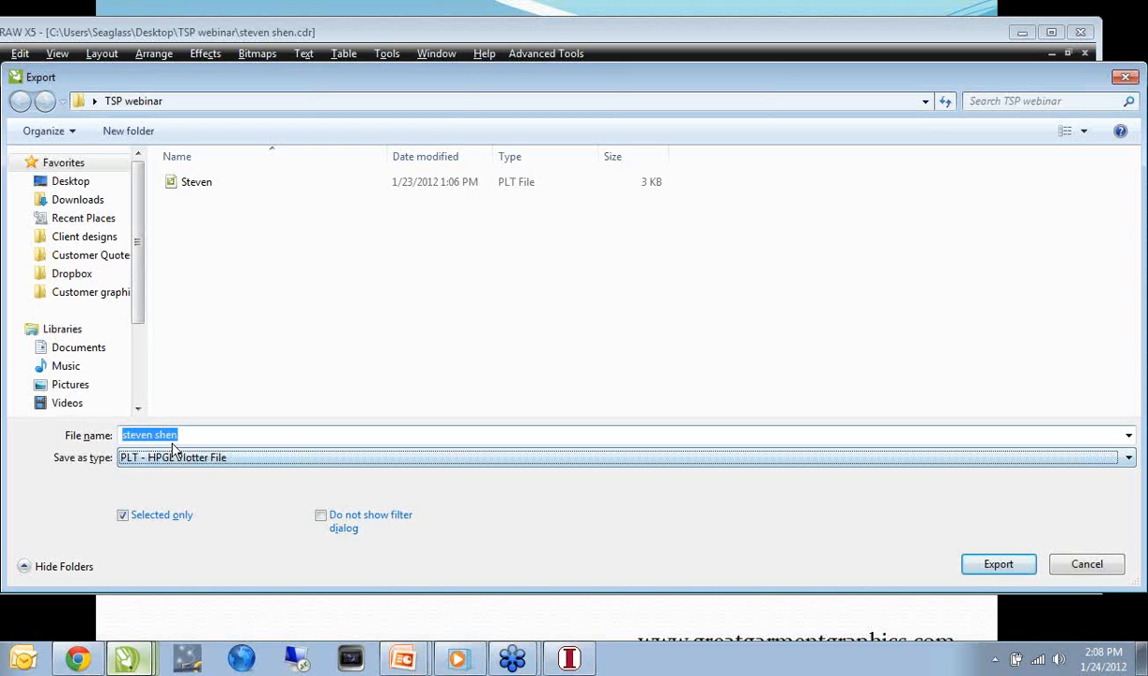
{"action": "left_click", "coordinate": [998, 566]}
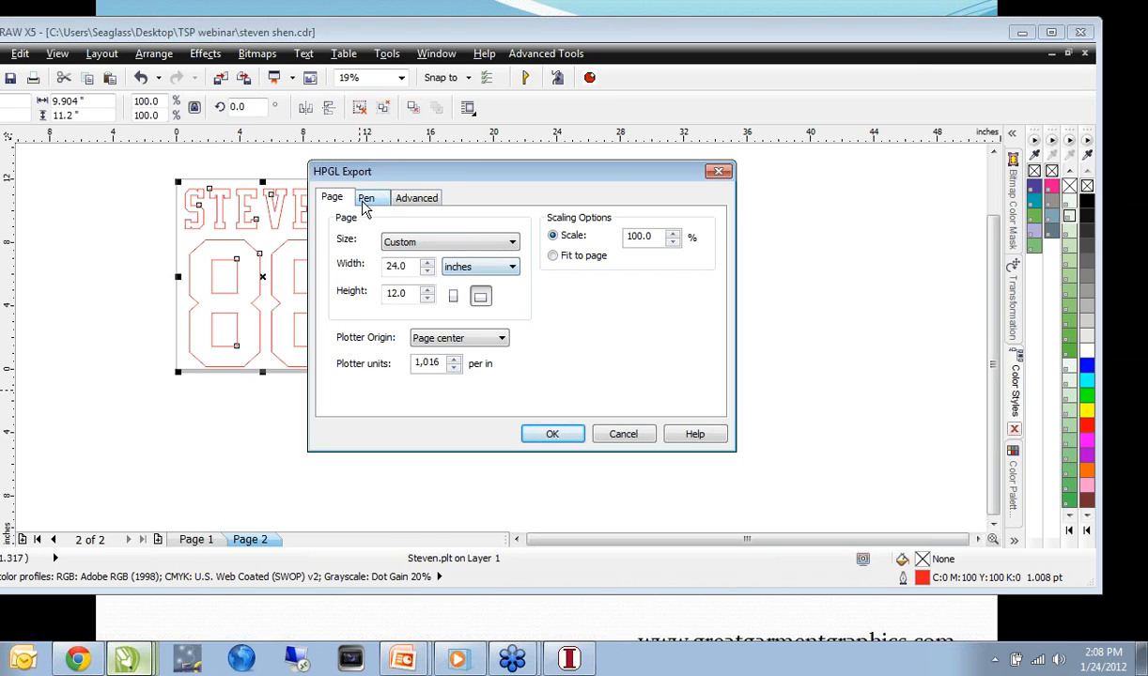
{"action": "left_click", "coordinate": [554, 435]}
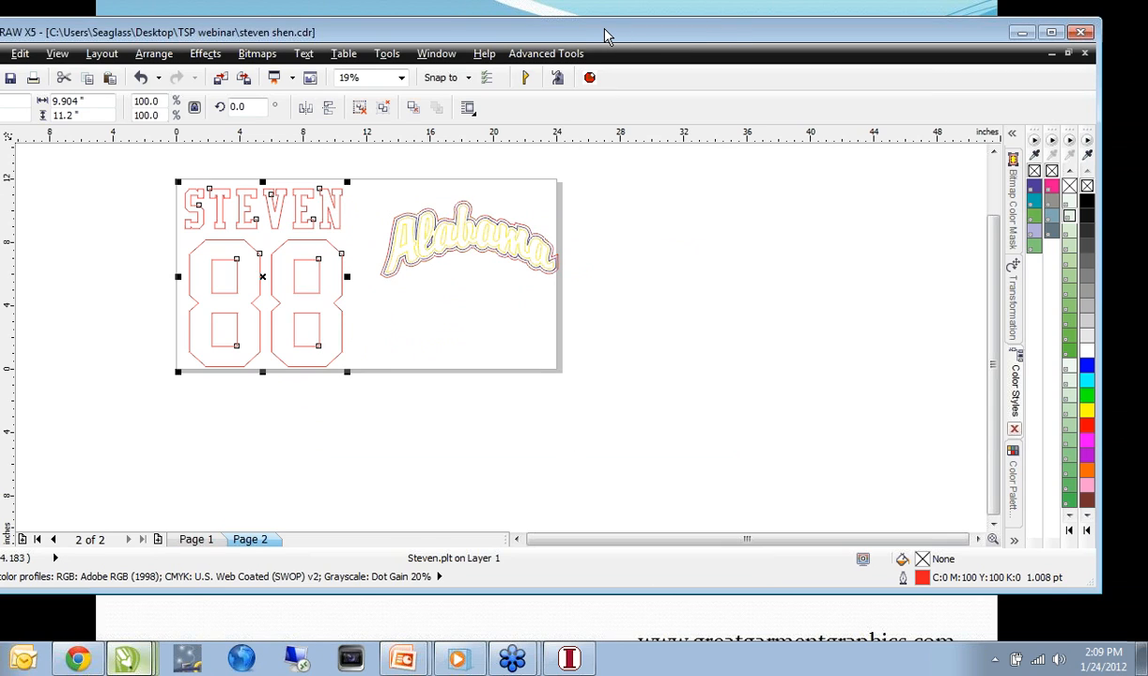
{"action": "left_click_drag", "start_coordinate": [606, 35], "coordinate": [612, 35]}
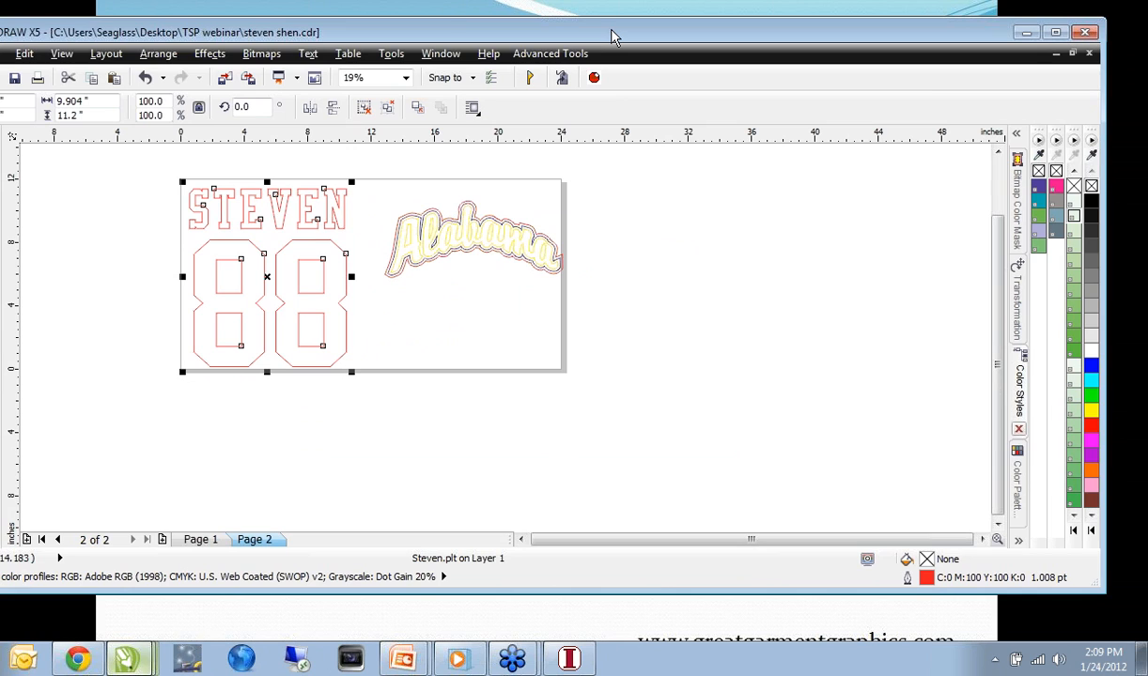
Move CorelDRAW aside, fit the TwillStitch window to the screen, and show its File menu.
{"action": "left_click_drag", "start_coordinate": [611, 35], "coordinate": [488, 29]}
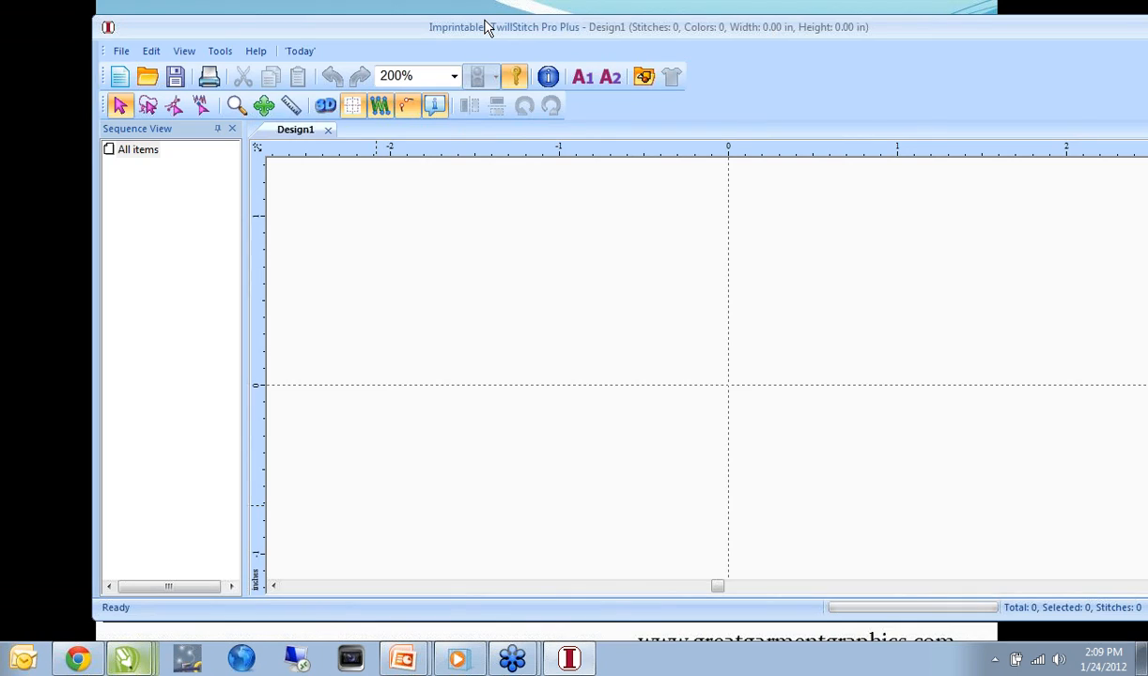
{"action": "left_click_drag", "start_coordinate": [488, 29], "coordinate": [368, 15]}
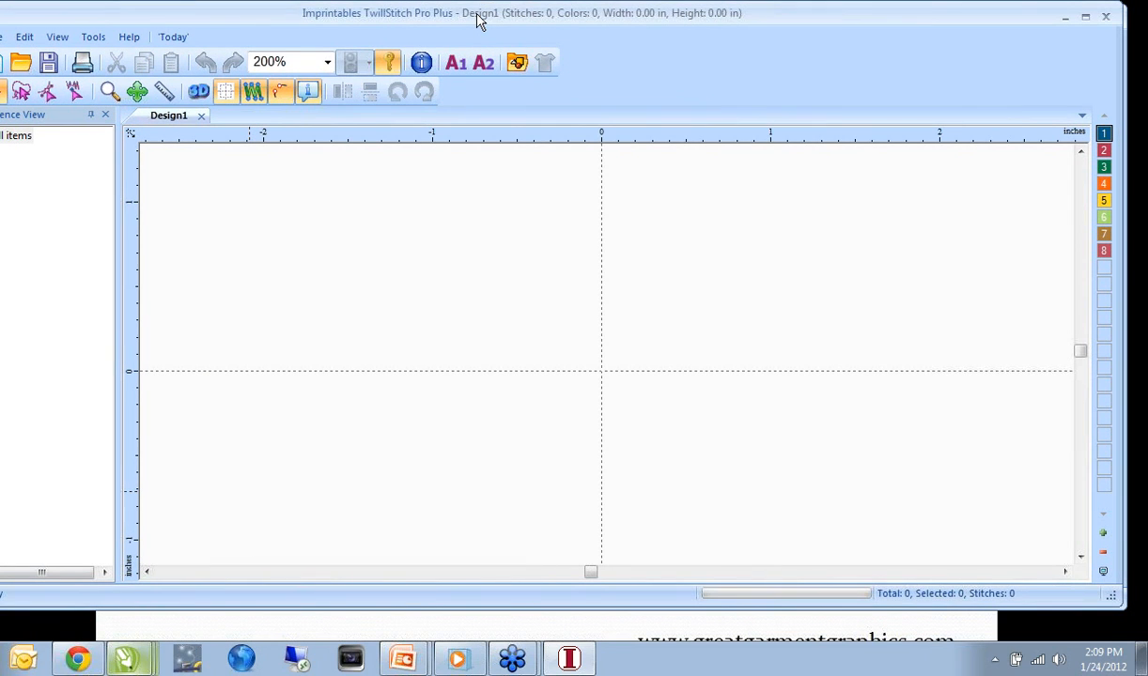
{"action": "left_click_drag", "start_coordinate": [480, 20], "coordinate": [472, 24]}
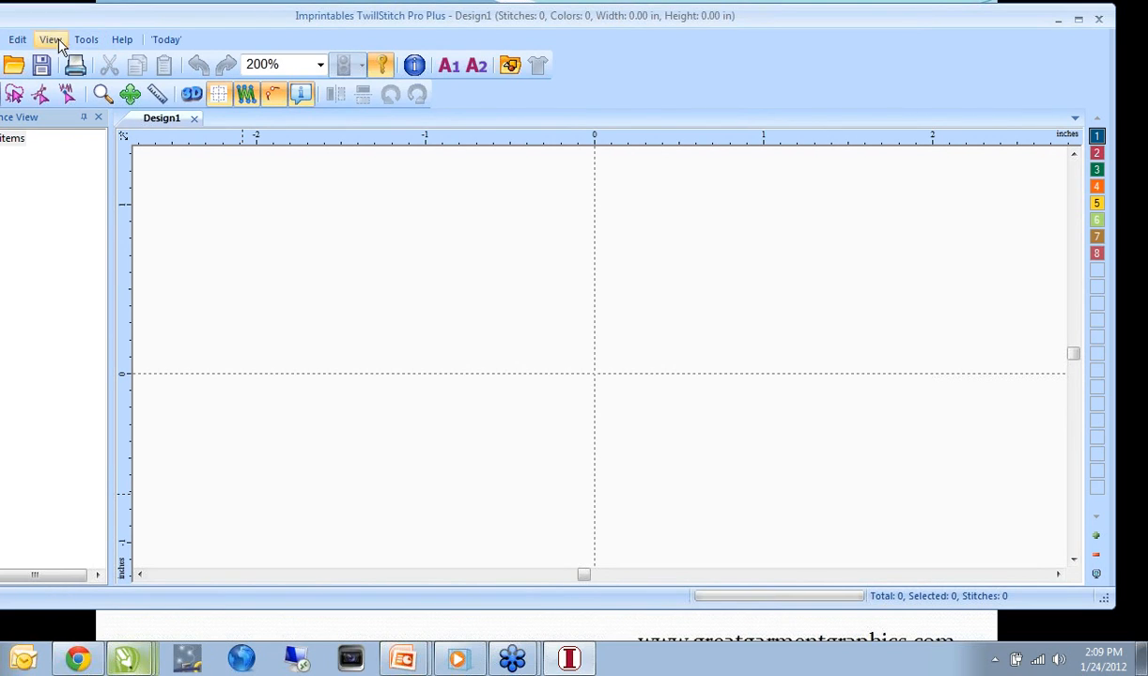
{"action": "left_click", "coordinate": [2, 39]}
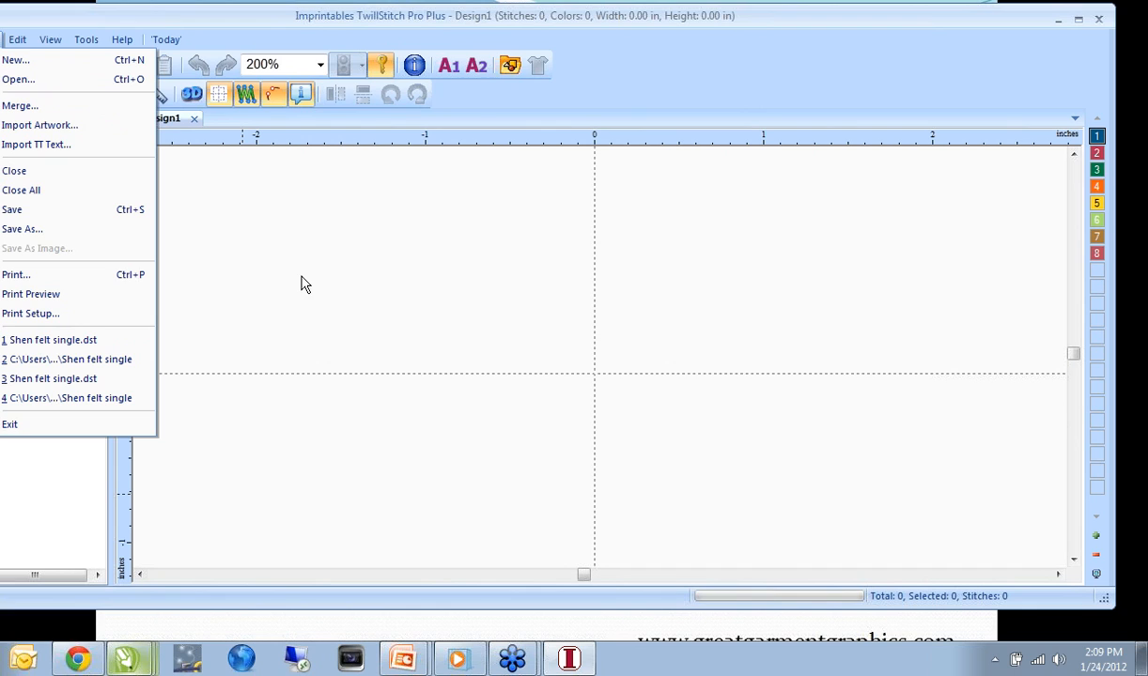
Browse Import Artwork in the TSP webinar folder, then cancel so Design1 stays empty.
{"action": "left_click", "coordinate": [84, 127]}
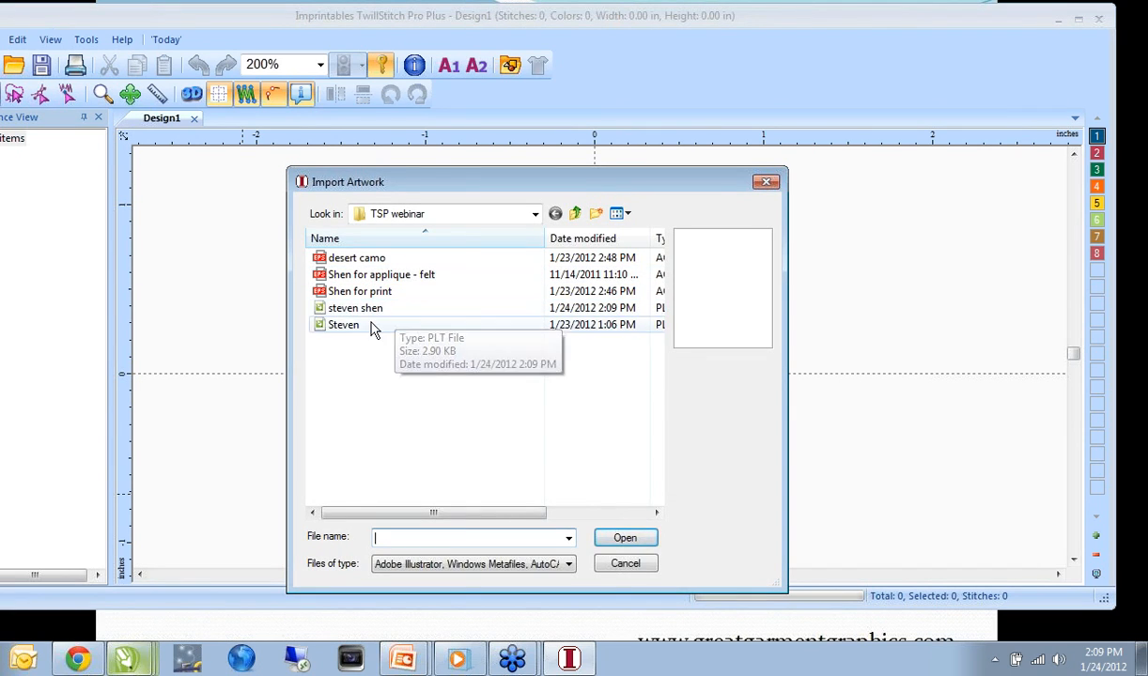
{"action": "left_click", "coordinate": [626, 565]}
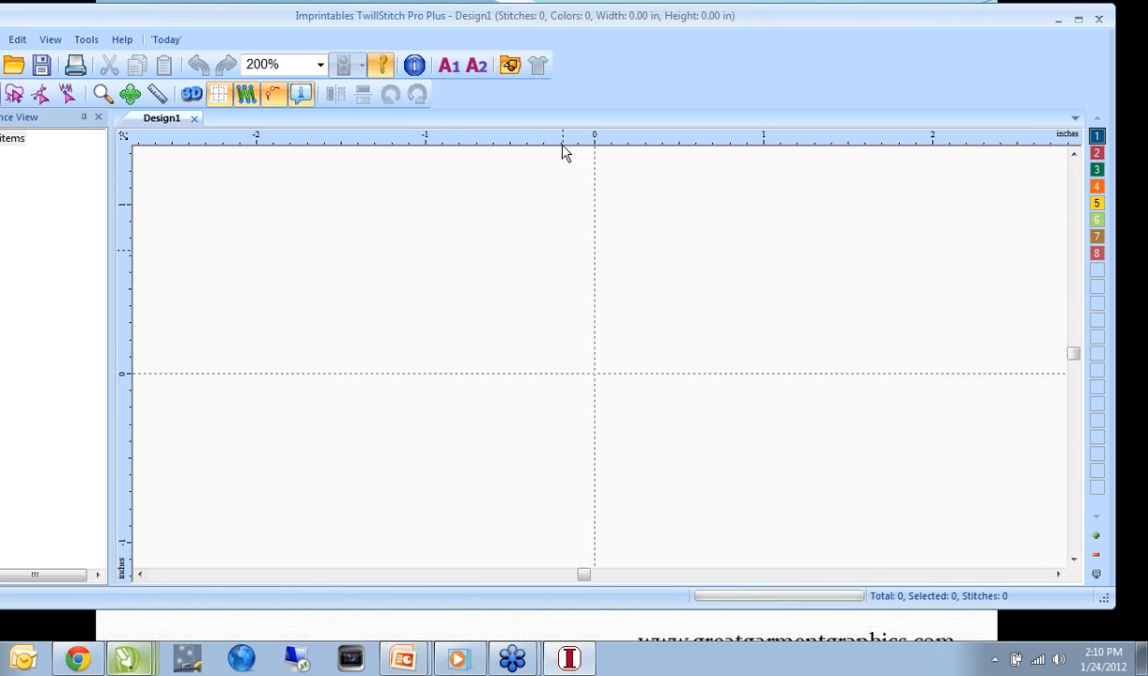
{"action": "left_click", "coordinate": [512, 66]}
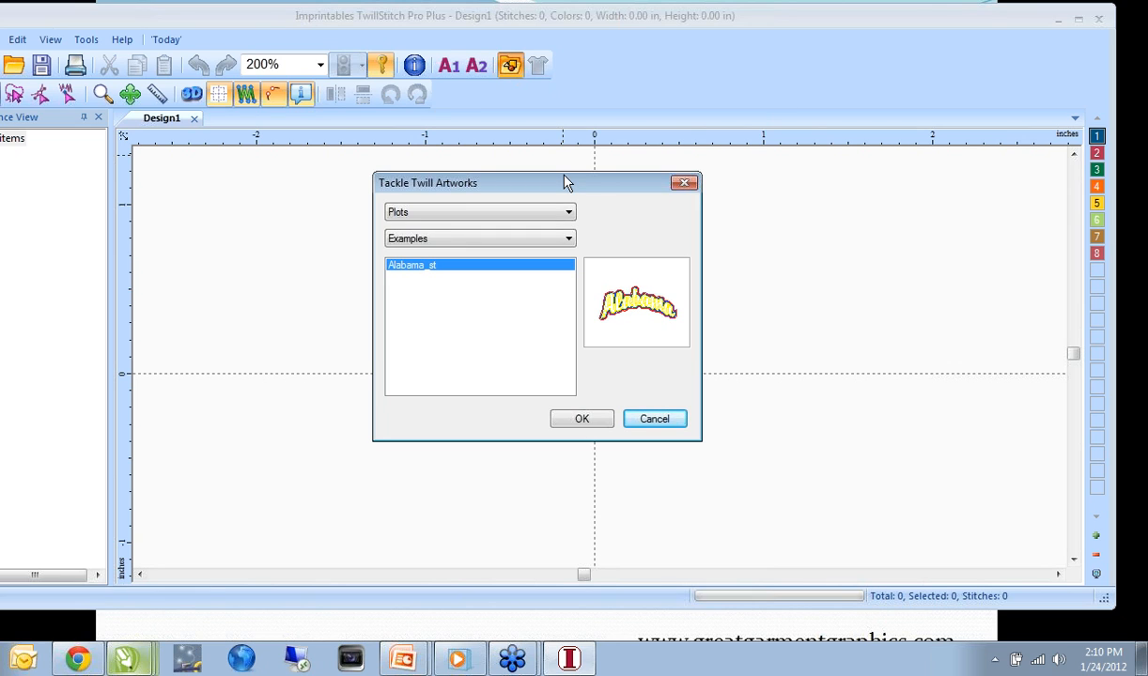
Preview the Crossed-Hockey-Sticks_25x3, Football_4x675 and Star_16x2 shapes in the Shapes category.
{"action": "left_click", "coordinate": [563, 214]}
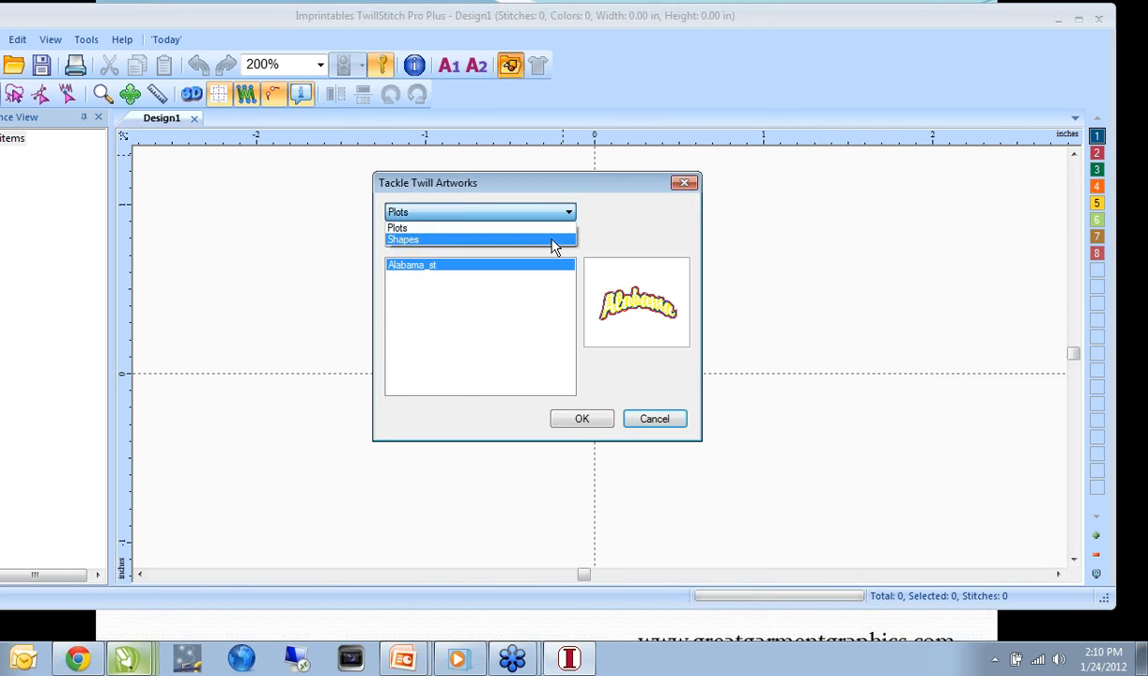
{"action": "left_click", "coordinate": [531, 240]}
{"action": "left_click", "coordinate": [461, 335]}
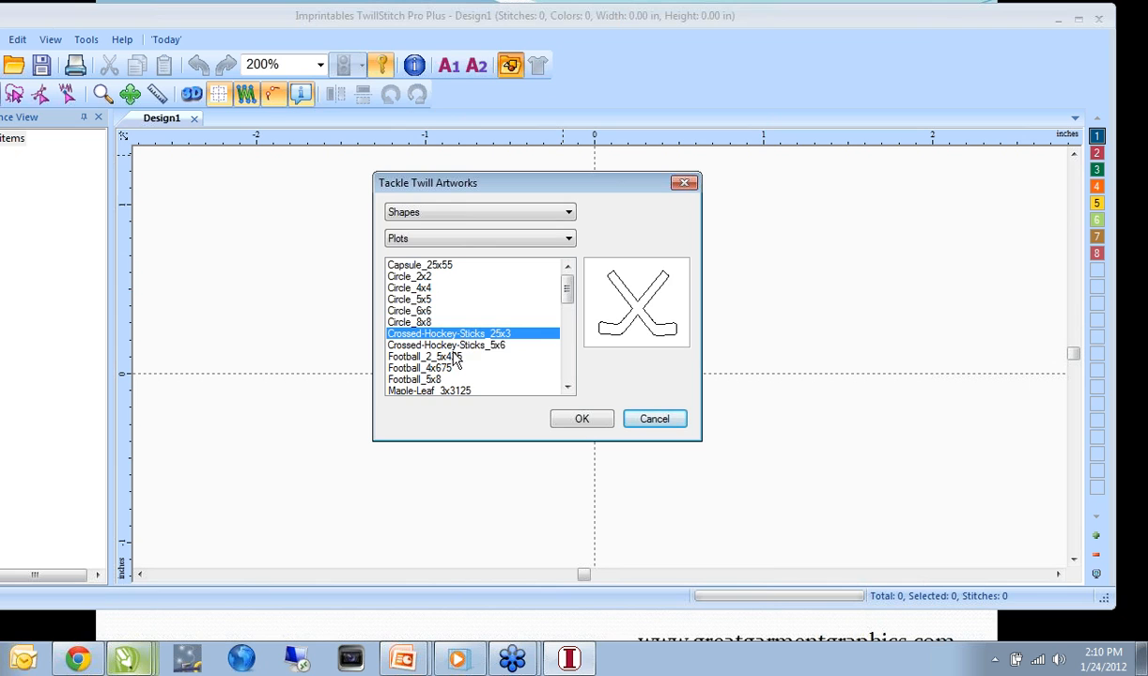
{"action": "left_click", "coordinate": [457, 369]}
{"action": "left_click_drag", "start_coordinate": [568, 293], "coordinate": [571, 373]}
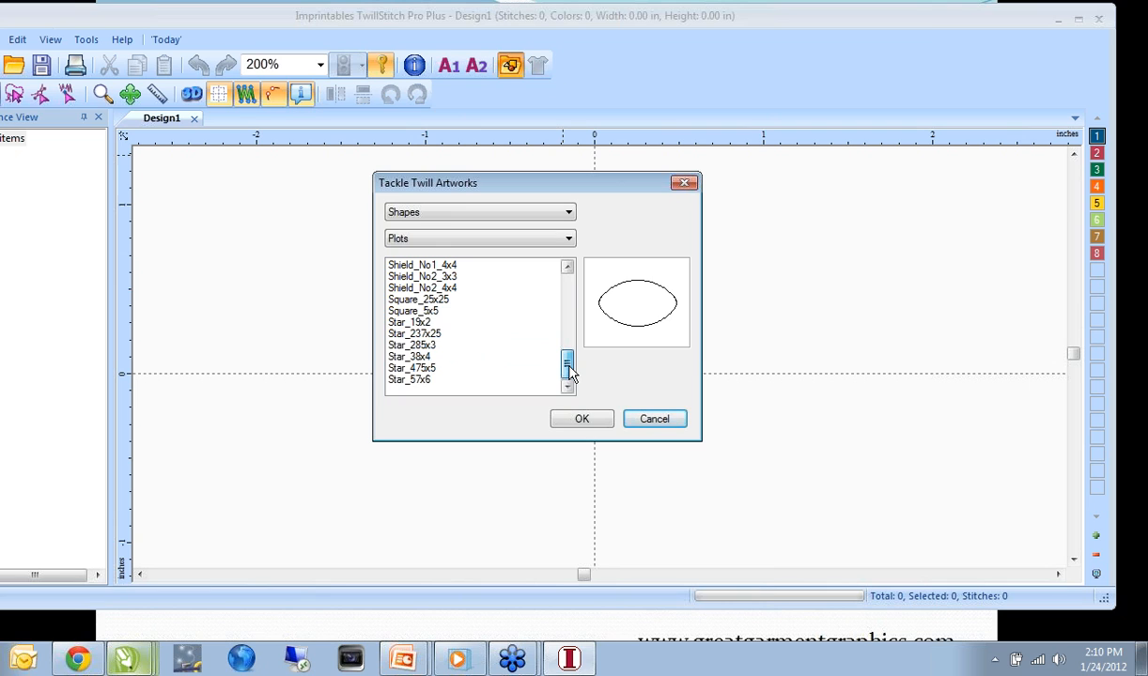
{"action": "left_click", "coordinate": [413, 323]}
{"action": "left_click_drag", "start_coordinate": [573, 366], "coordinate": [586, 293]}
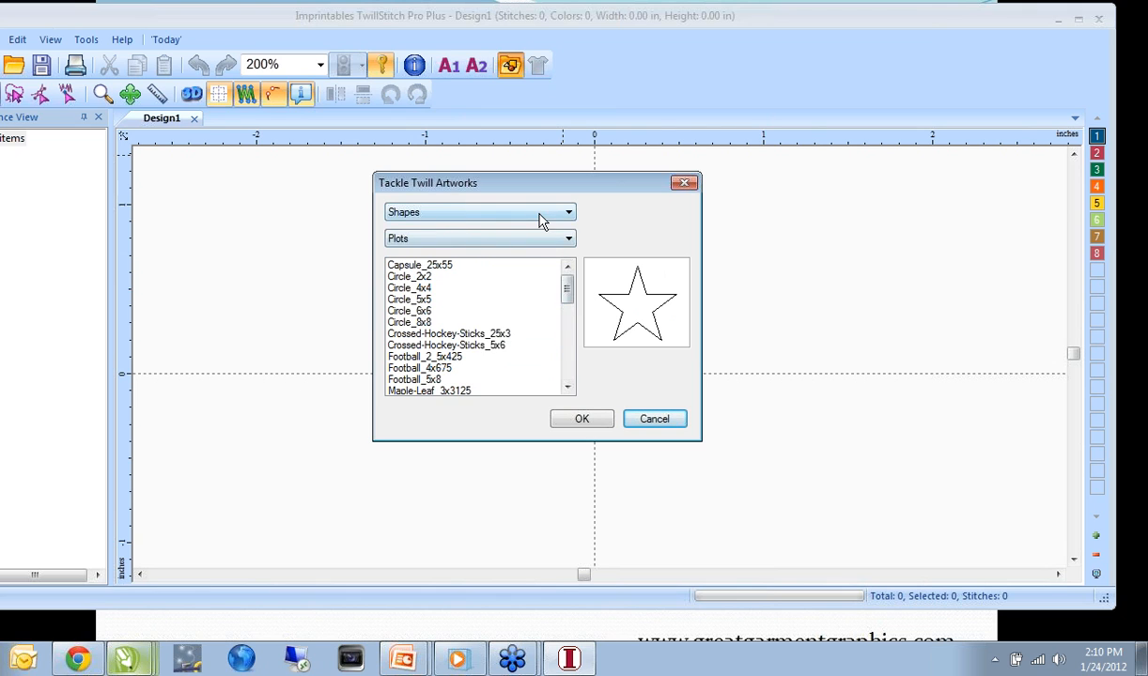
Switch to Plots and back to Shapes, then show only the Satin-stitched shapes.
{"action": "left_click", "coordinate": [540, 213]}
{"action": "left_click", "coordinate": [512, 226]}
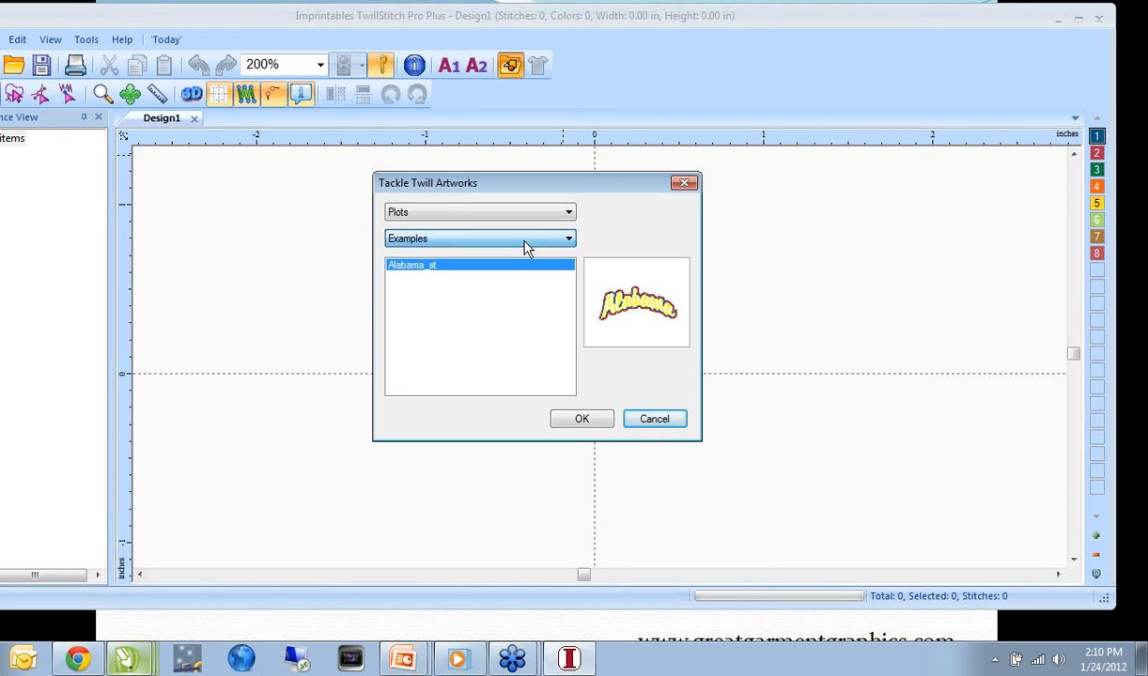
{"action": "left_click", "coordinate": [550, 212]}
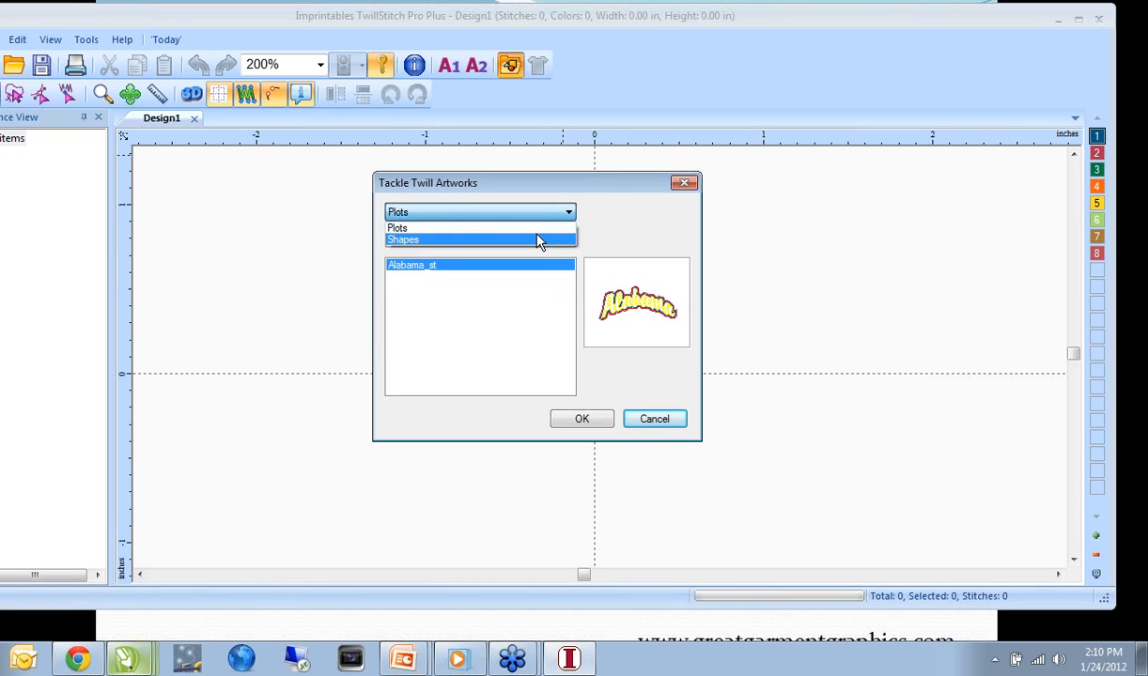
{"action": "left_click", "coordinate": [541, 238]}
{"action": "left_click", "coordinate": [541, 238]}
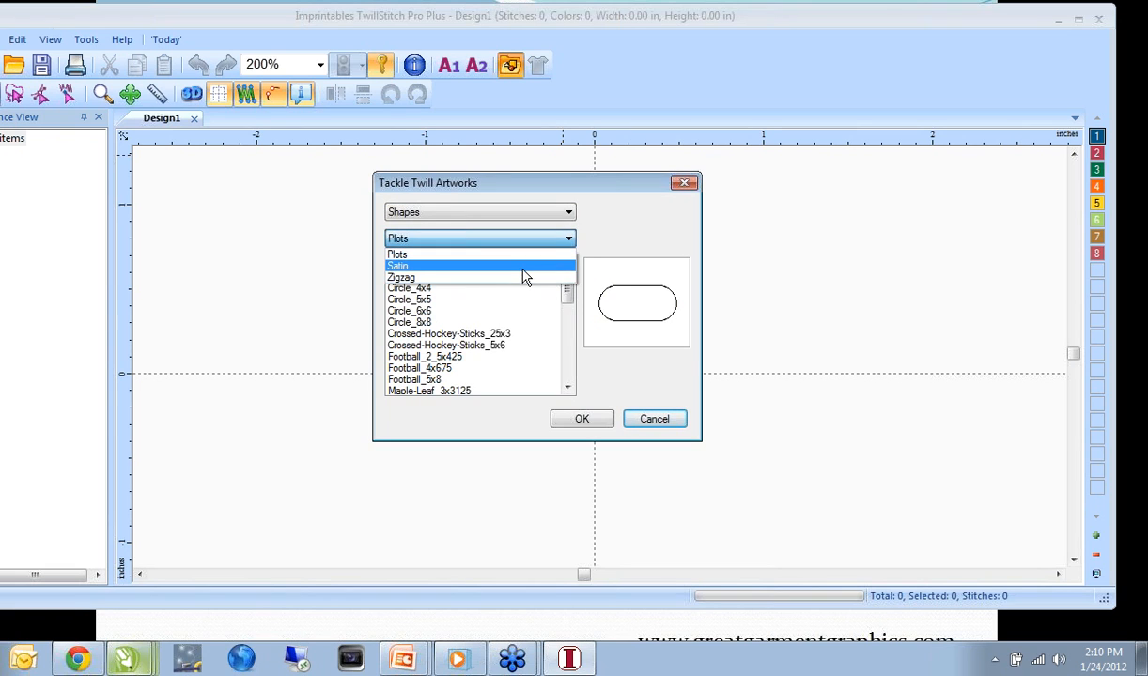
{"action": "left_click", "coordinate": [524, 267]}
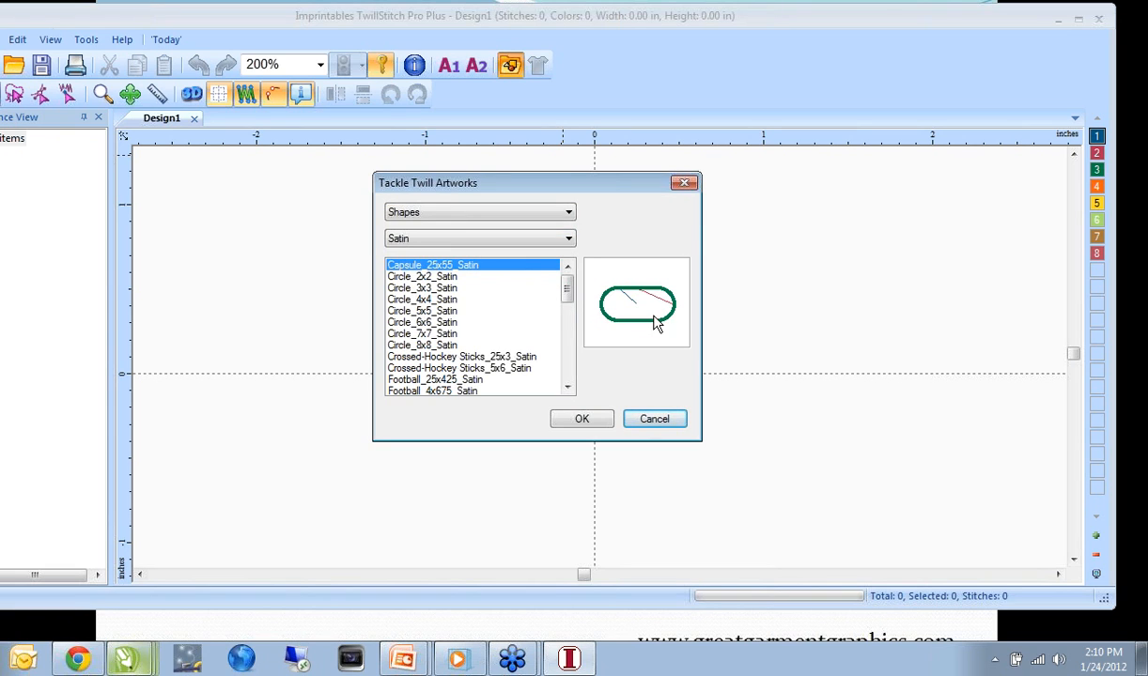
Return to the Plots examples and load the Alabama_st artwork.
{"action": "left_click", "coordinate": [542, 210]}
{"action": "left_click", "coordinate": [512, 228]}
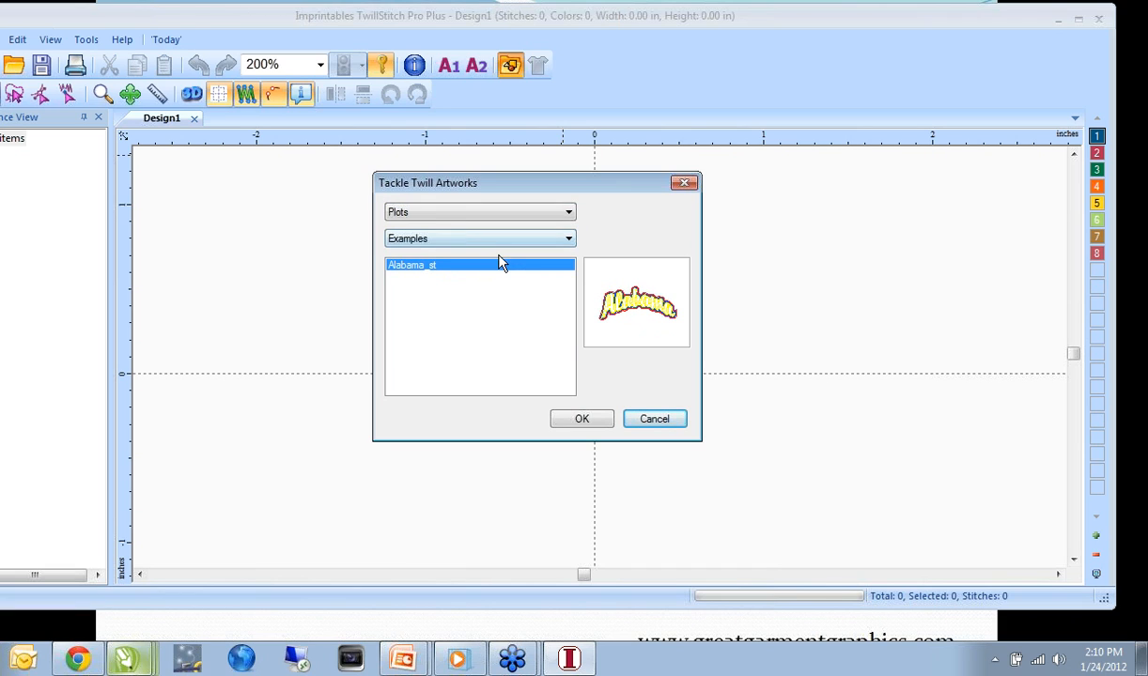
{"action": "left_click", "coordinate": [590, 425]}
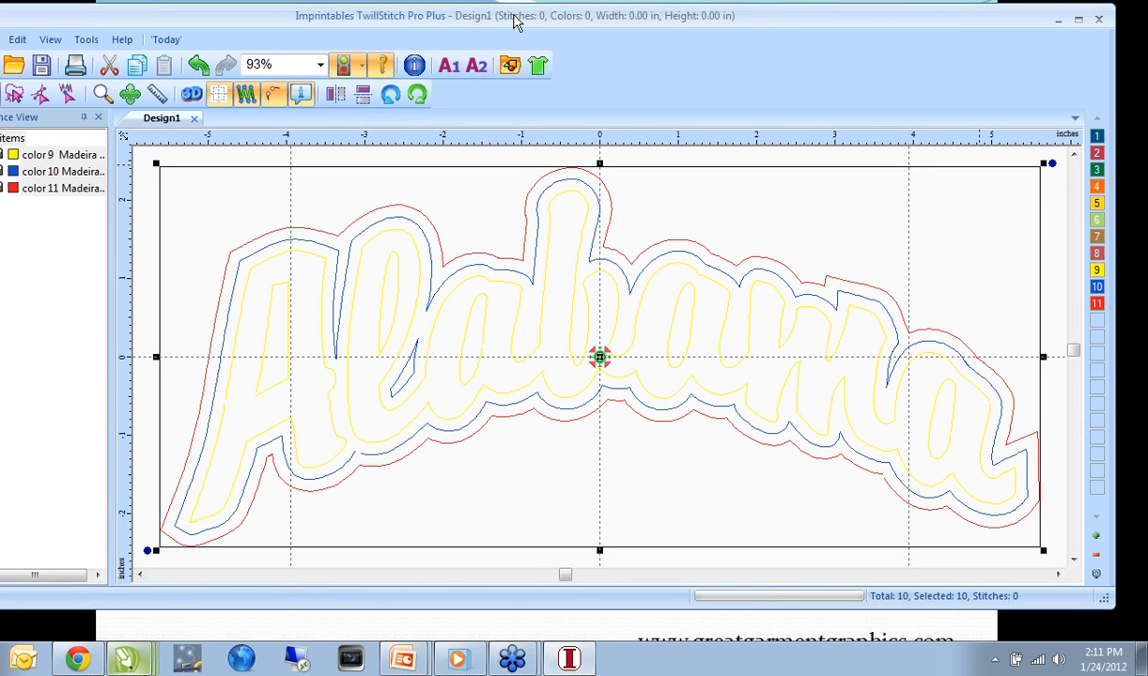
Let Alabama_st load, then select All items to pick all three colour layers.
{"action": "left_click_drag", "start_coordinate": [514, 16], "coordinate": [530, 24]}
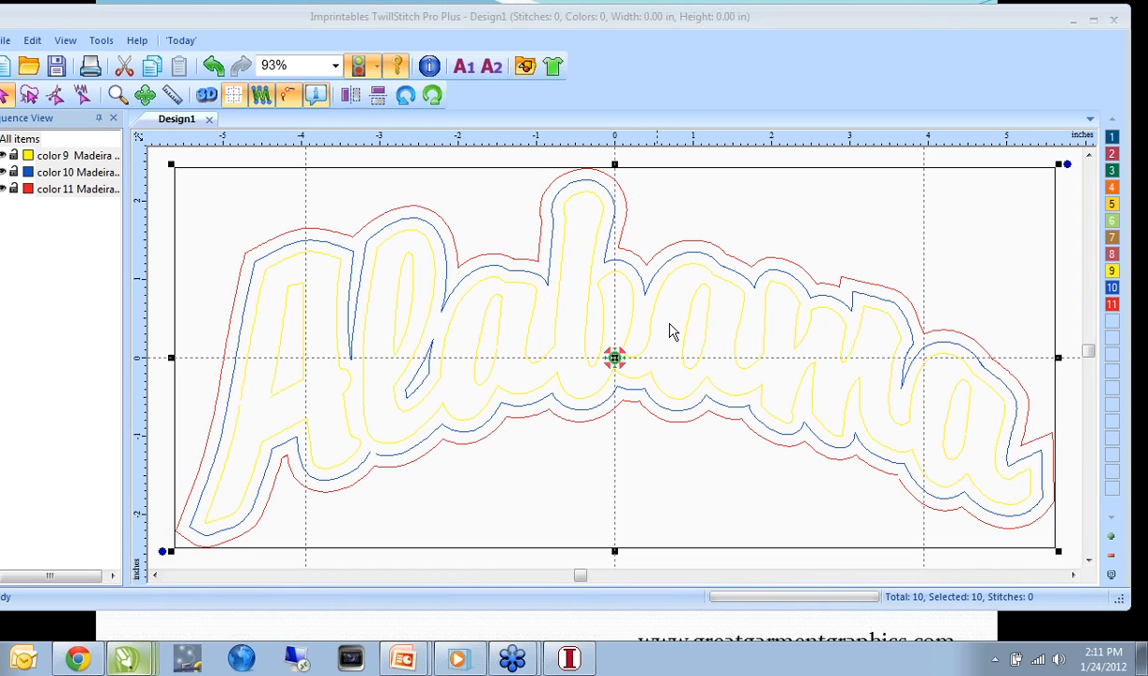
{"action": "left_click", "coordinate": [84, 155]}
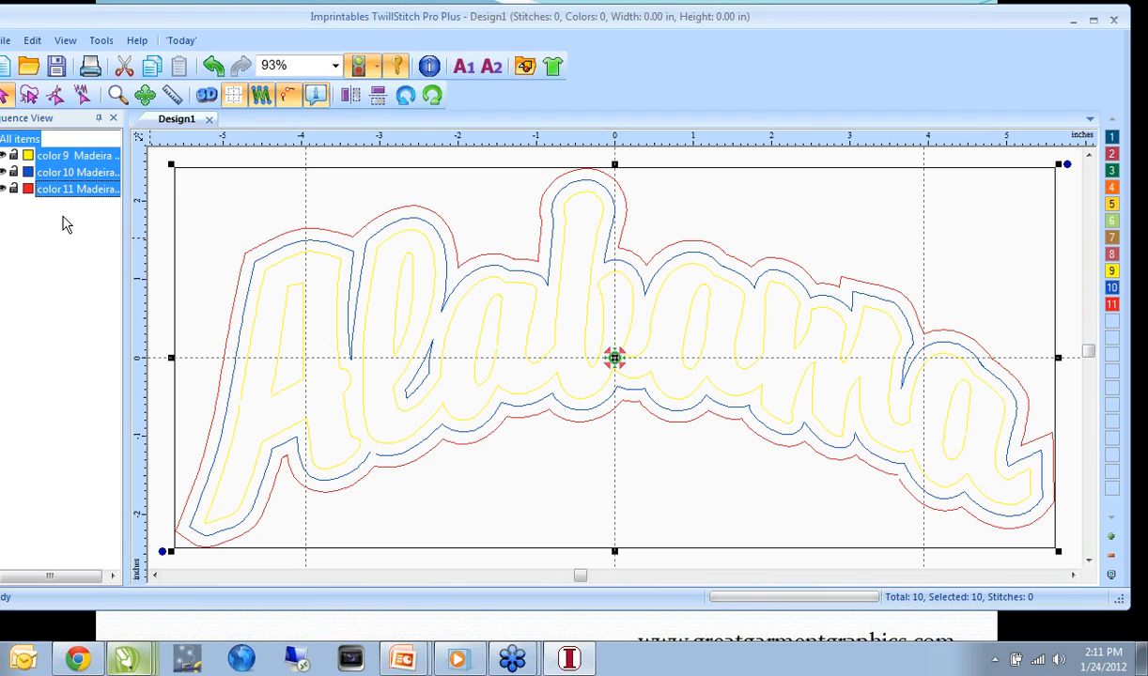
Ungroup the three Alabama outline layers and select only the yellow colour 9 outline.
{"action": "right_click", "coordinate": [82, 158]}
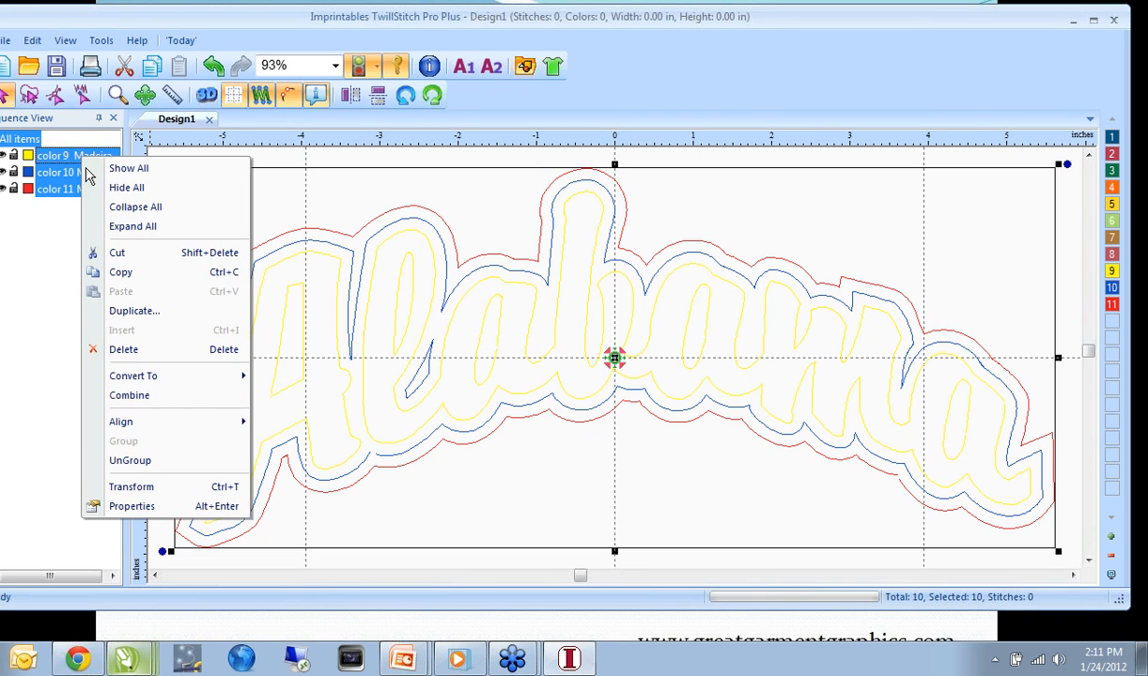
{"action": "left_click", "coordinate": [173, 462]}
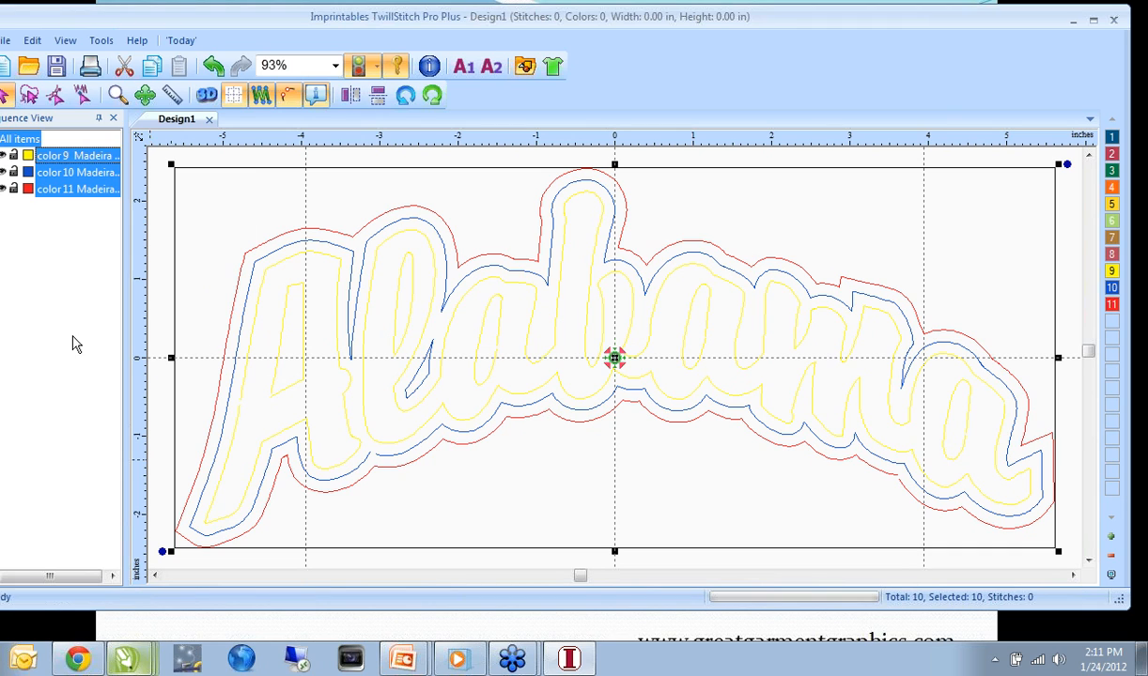
{"action": "left_click", "coordinate": [66, 266]}
{"action": "left_click", "coordinate": [82, 156]}
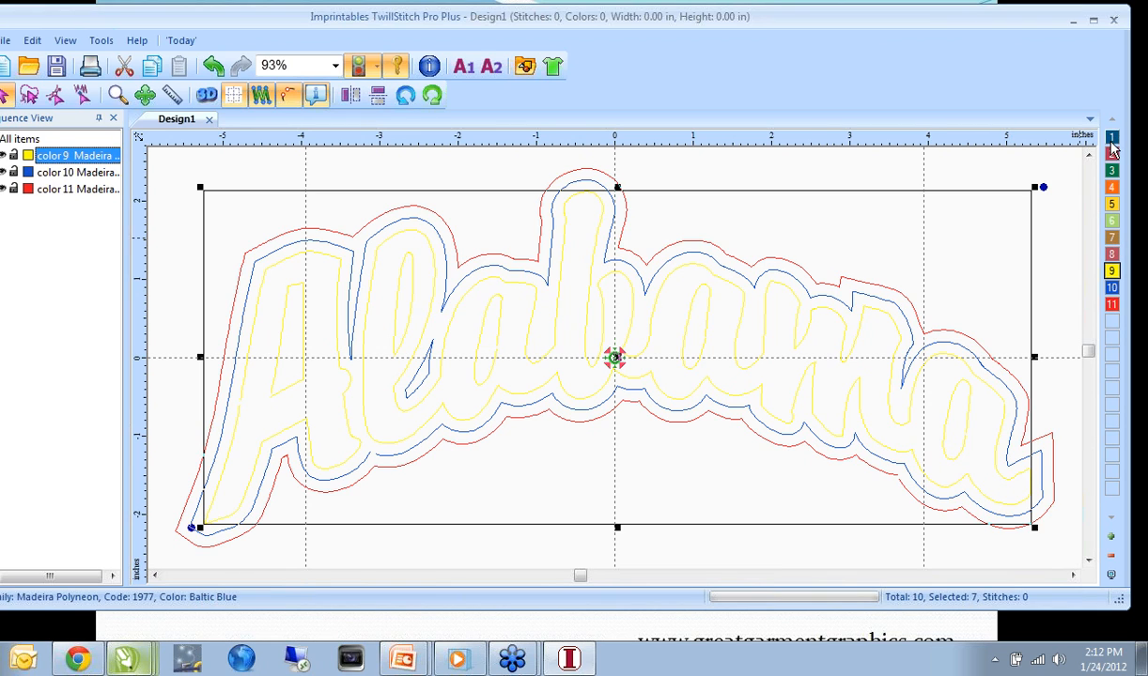
Recolour the inner outline to thread colour 7 and bring up the thread chart for palette colour 1.
{"action": "left_click", "coordinate": [1111, 238]}
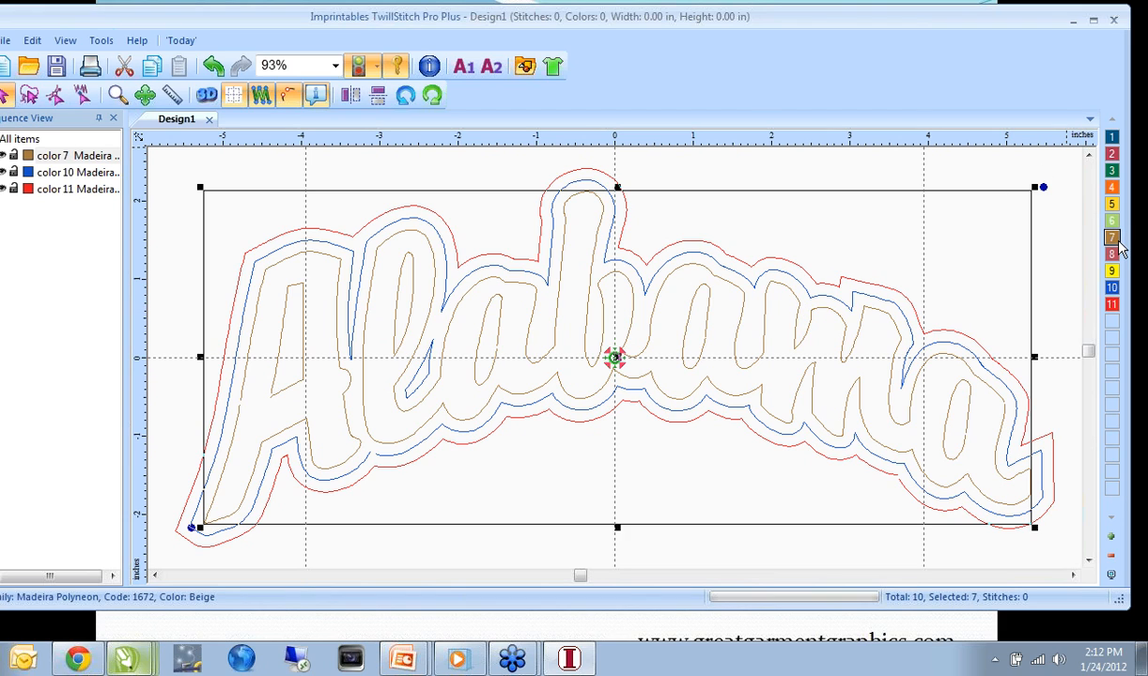
{"action": "right_click", "coordinate": [1116, 329]}
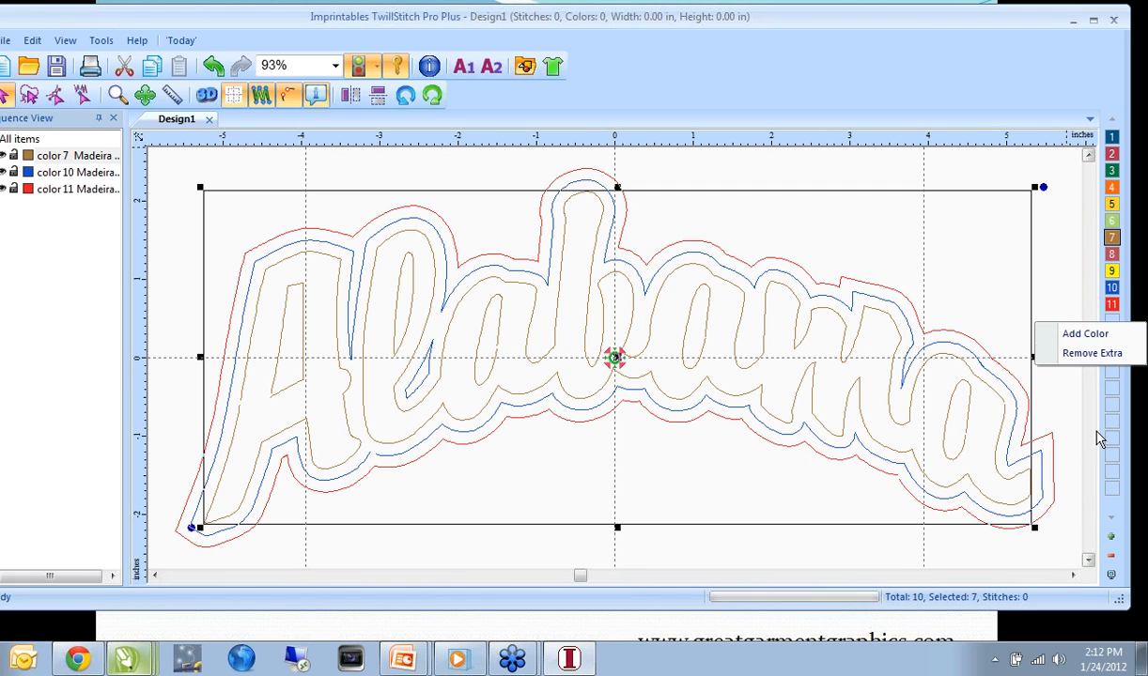
{"action": "left_click", "coordinate": [978, 92]}
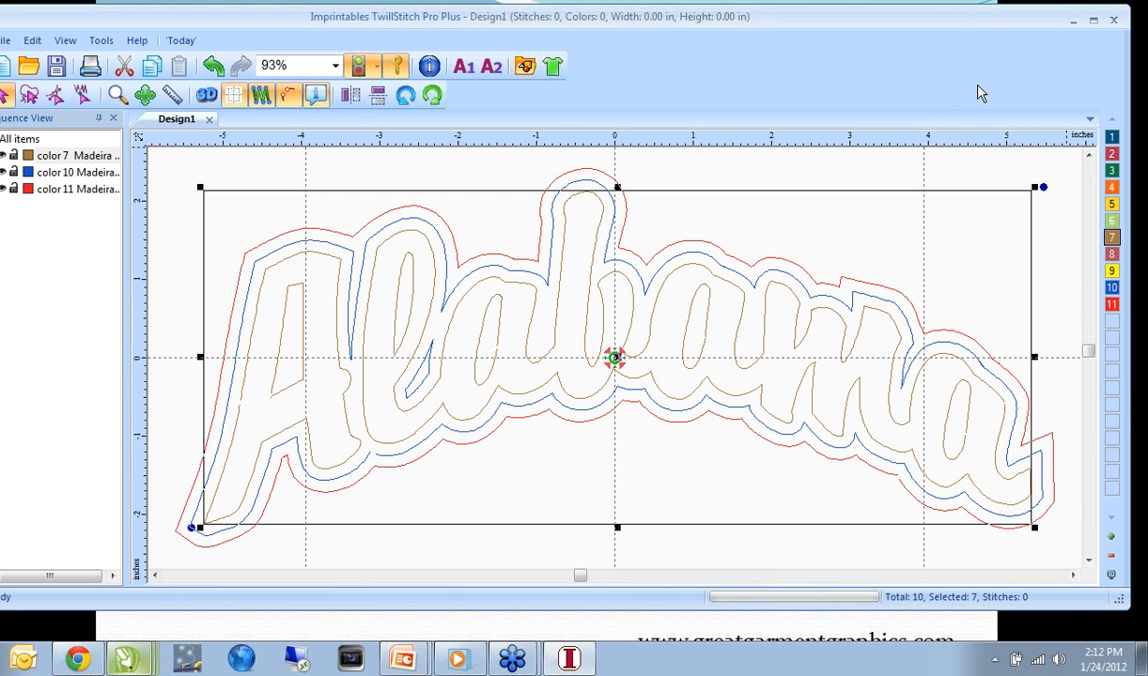
{"action": "double_click", "coordinate": [1112, 140]}
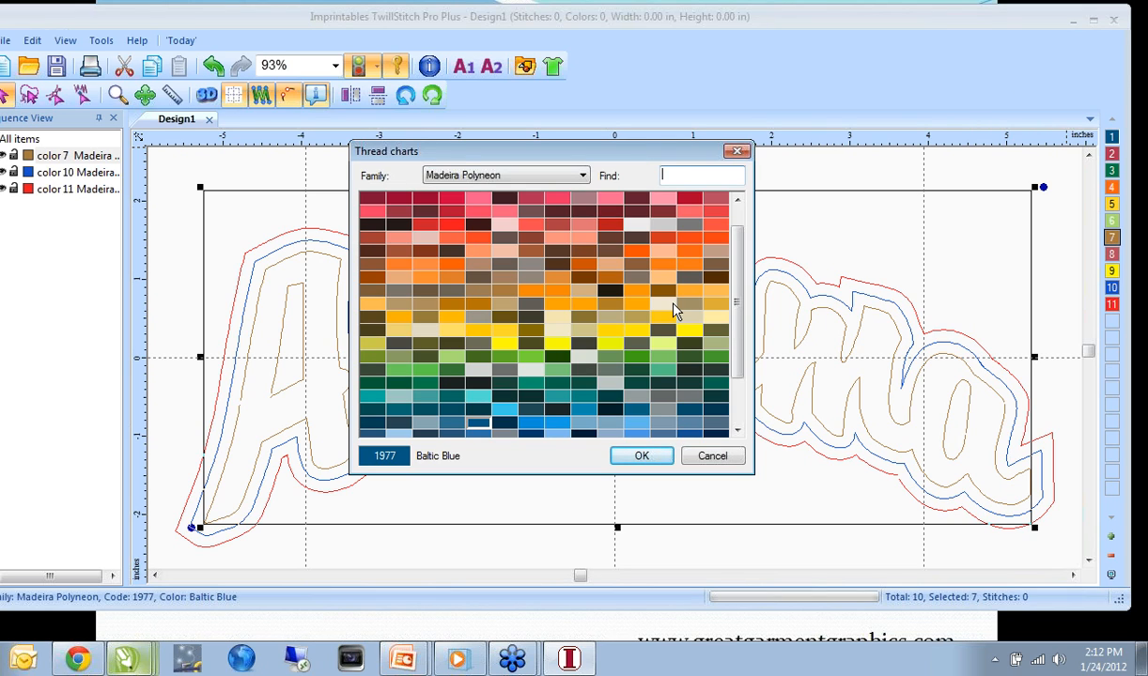
Find thread 1977 and assign Madeira Polyneon 1977 Baltic Blue to palette colour 1.
{"action": "left_click", "coordinate": [636, 251]}
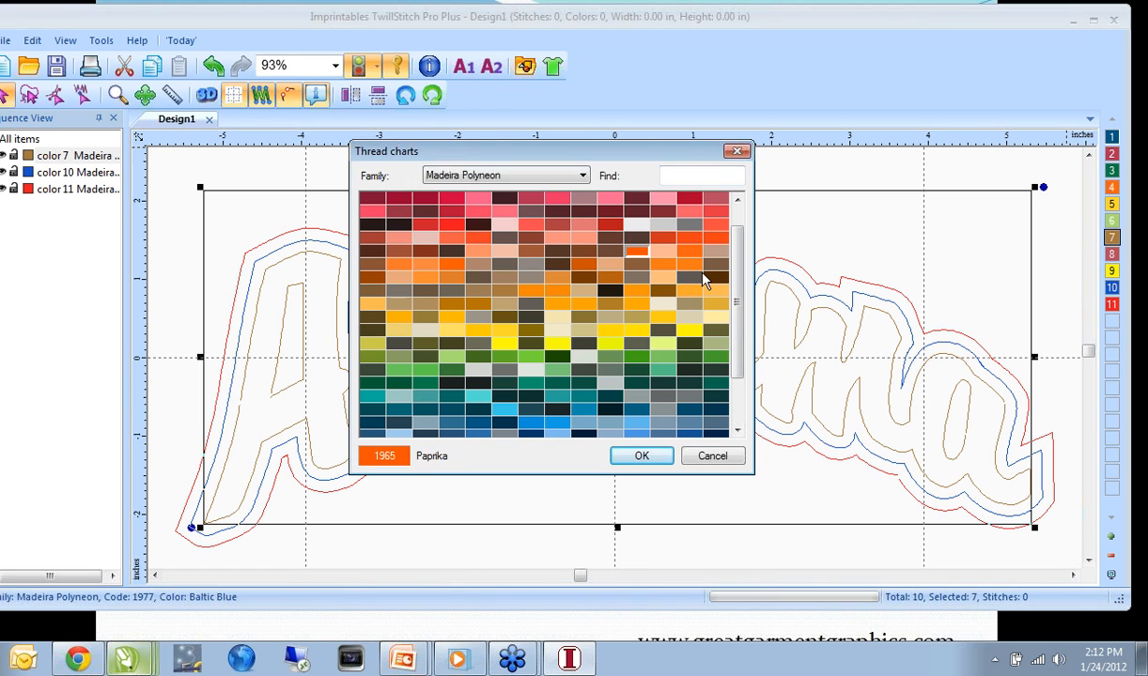
{"action": "type", "text": "1977"}
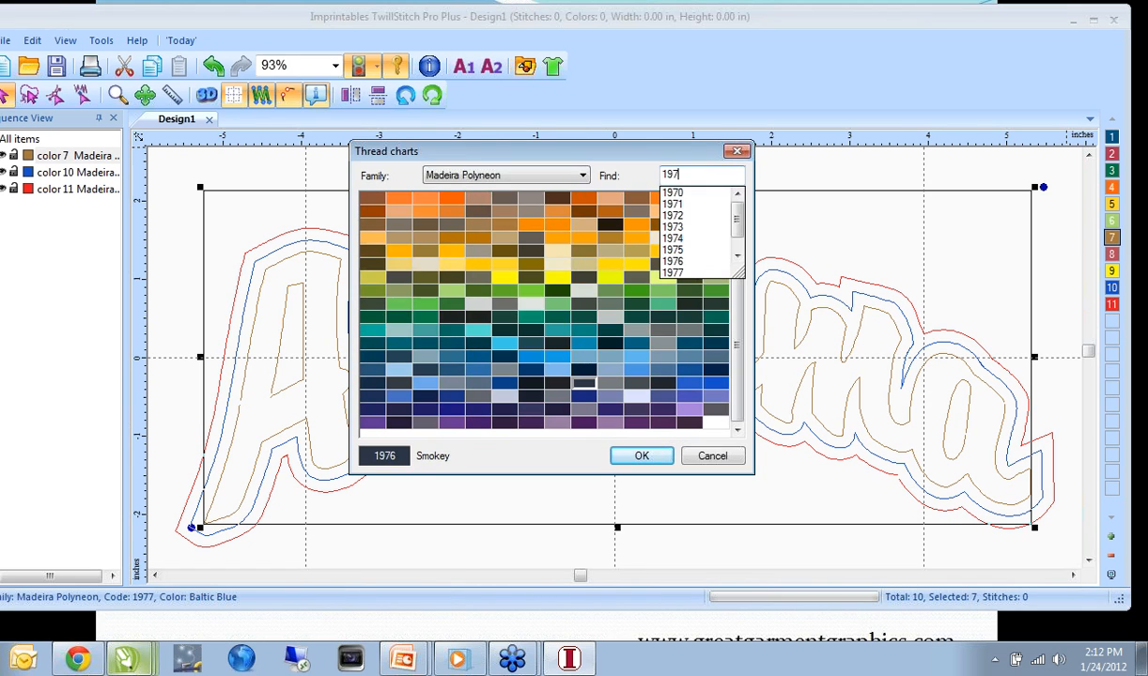
{"action": "left_click", "coordinate": [720, 194]}
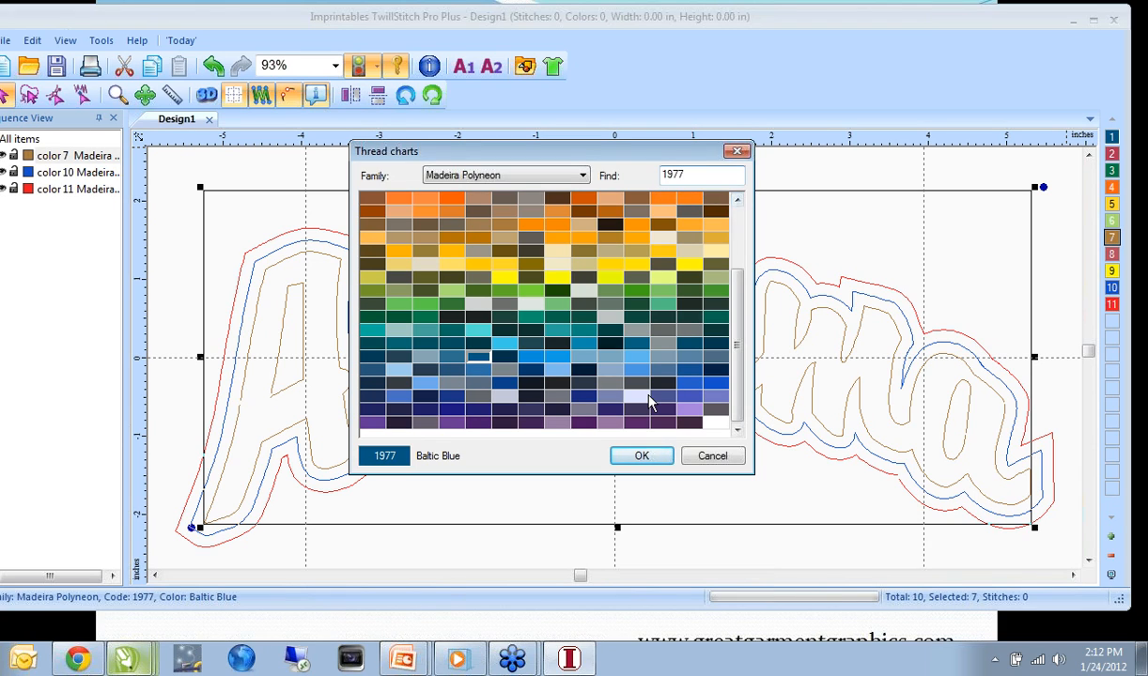
{"action": "left_click", "coordinate": [638, 457]}
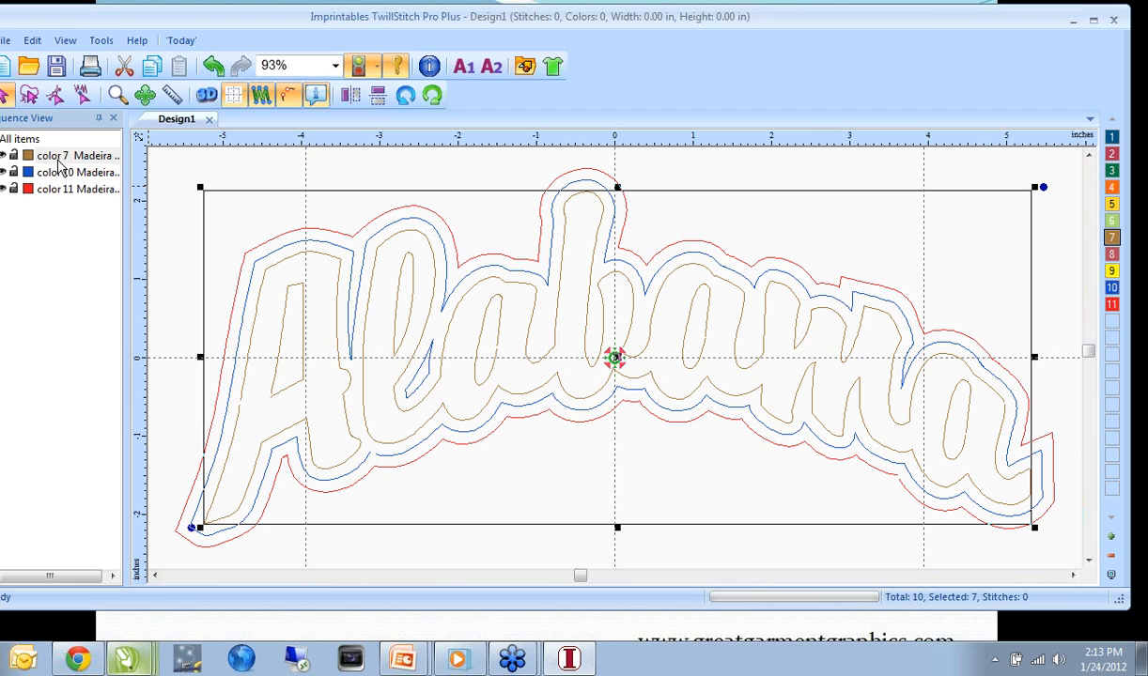
Reorder the Sequence View layers so colours stitch 11, 10, then 7.
{"action": "left_click", "coordinate": [60, 162]}
{"action": "left_click_drag", "start_coordinate": [62, 162], "coordinate": [19, 223]}
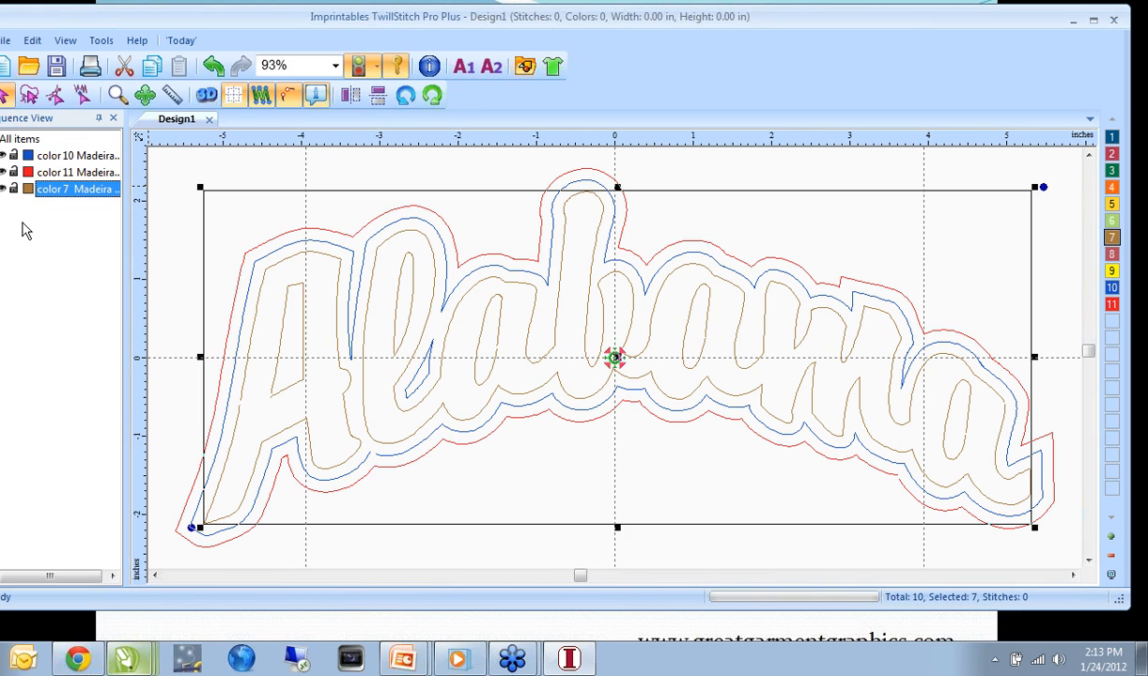
{"action": "left_click", "coordinate": [53, 157]}
{"action": "left_click_drag", "start_coordinate": [53, 161], "coordinate": [51, 166]}
{"action": "left_click", "coordinate": [51, 158]}
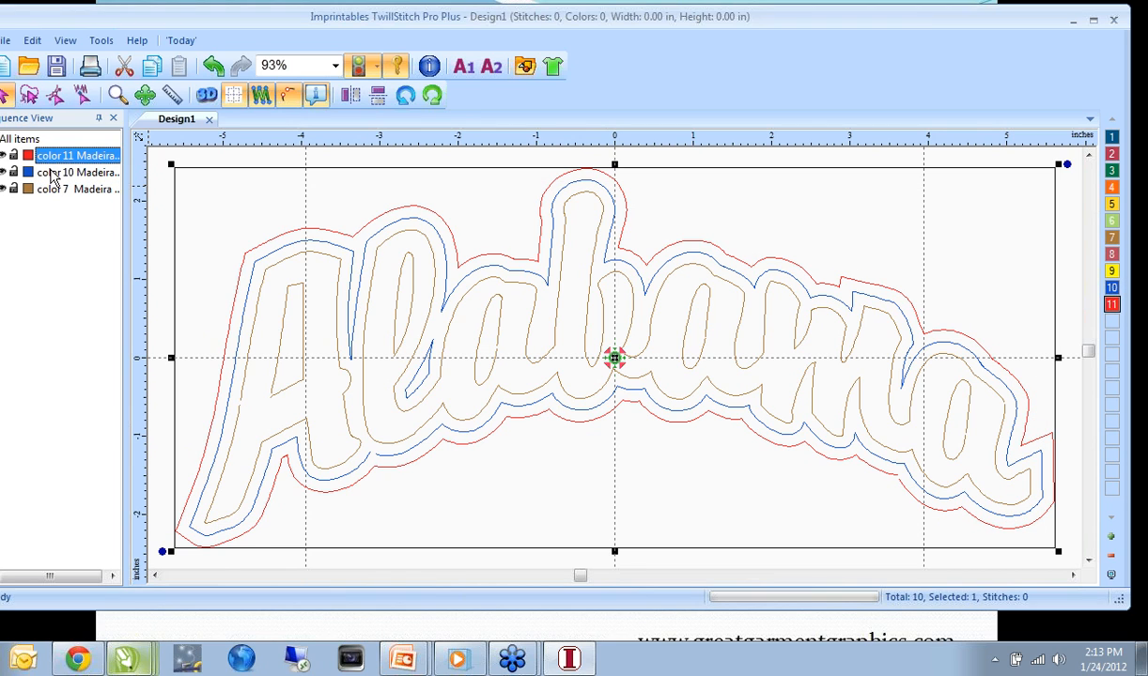
{"action": "left_click", "coordinate": [51, 175]}
{"action": "left_click", "coordinate": [55, 191]}
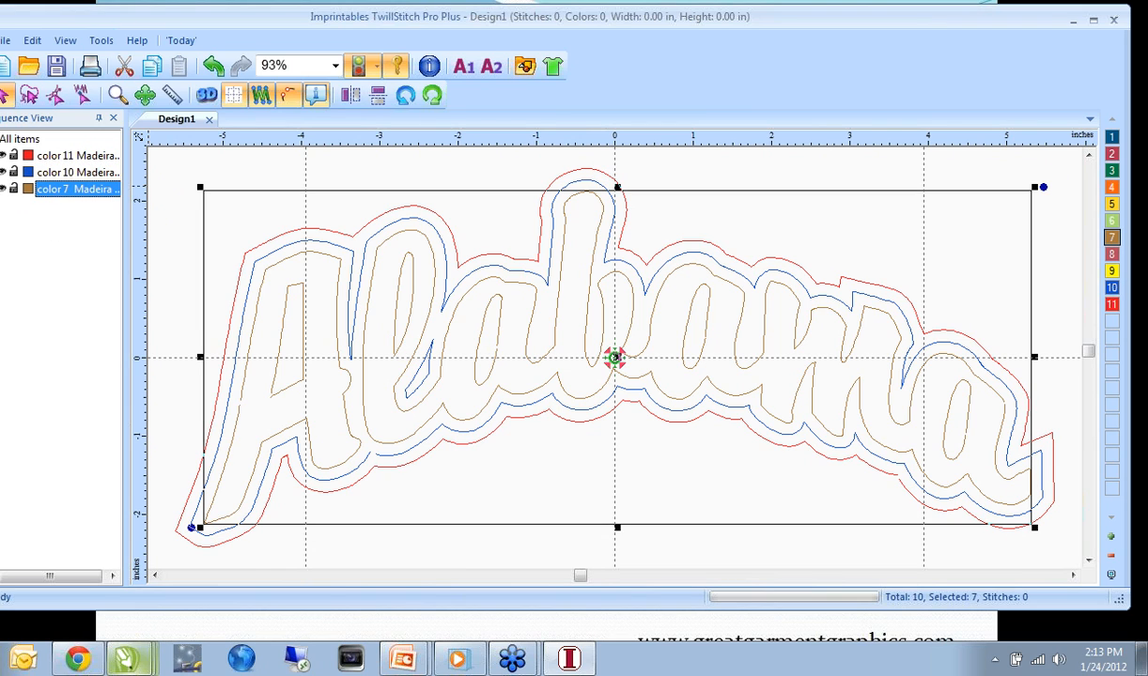
Expand the colour 11, 10 and 7 groups and hide the red outer outline.
{"action": "left_click", "coordinate": [1, 156]}
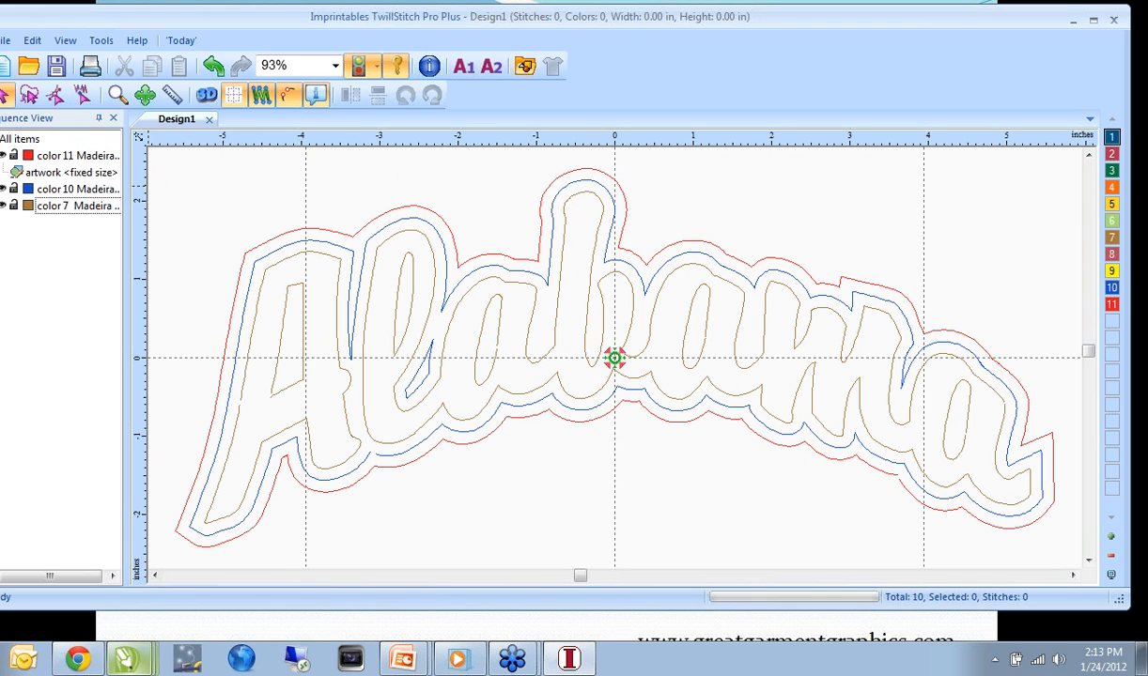
{"action": "left_click", "coordinate": [1, 189]}
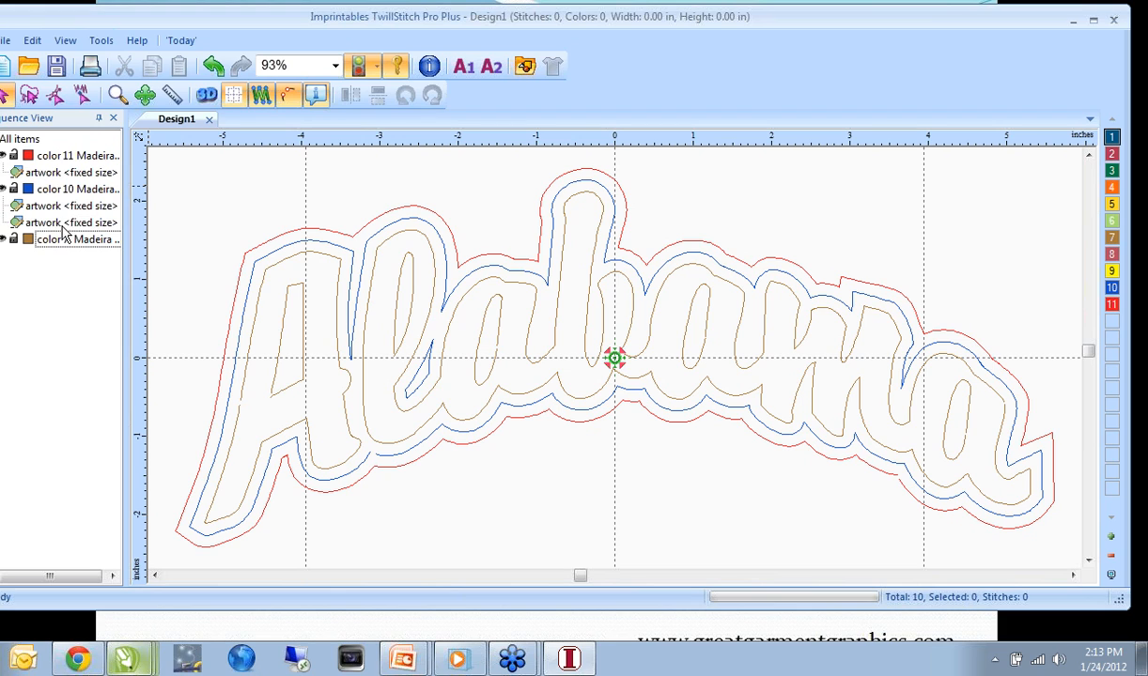
{"action": "left_click", "coordinate": [63, 188]}
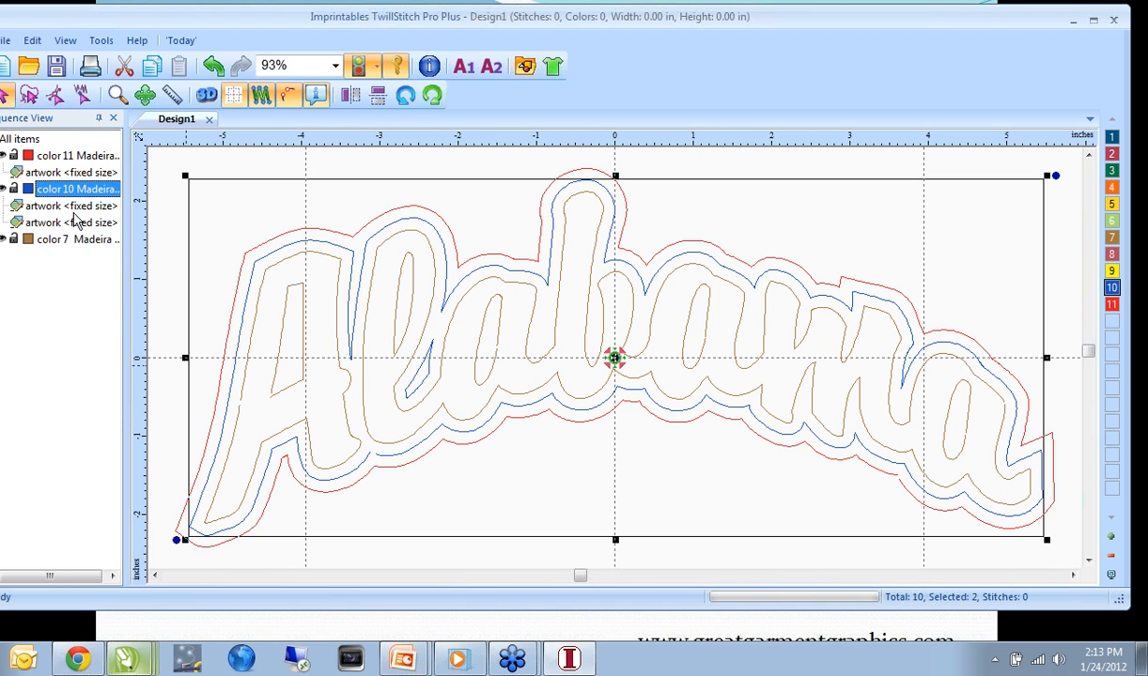
{"action": "left_click", "coordinate": [71, 223]}
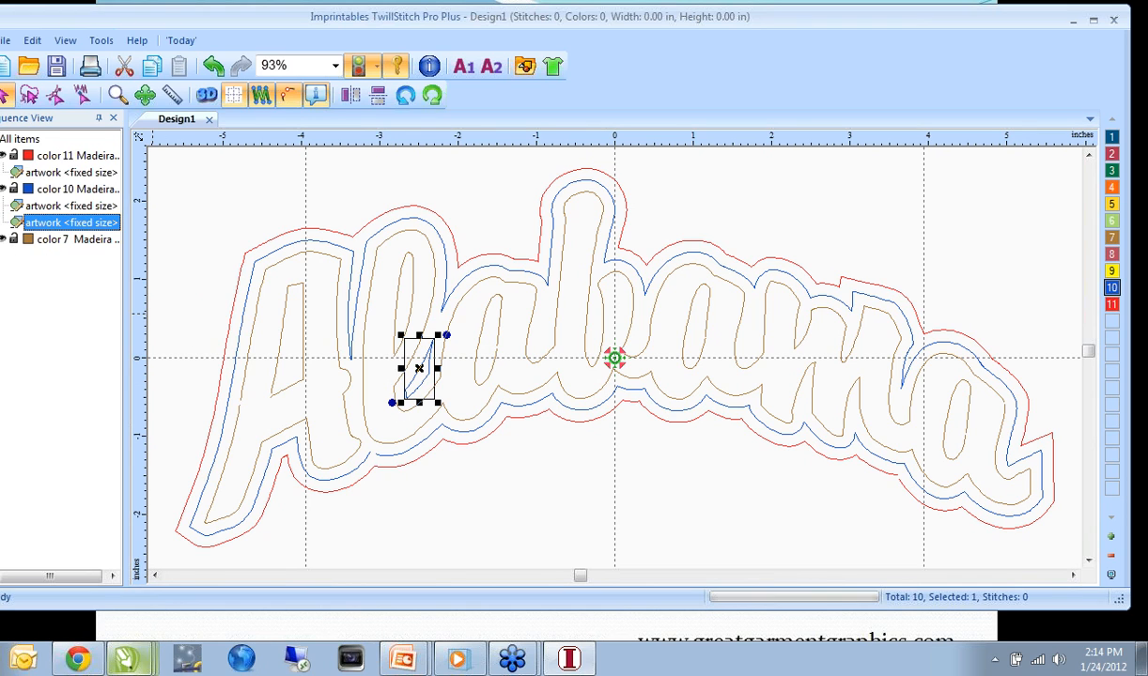
{"action": "left_click", "coordinate": [1, 239]}
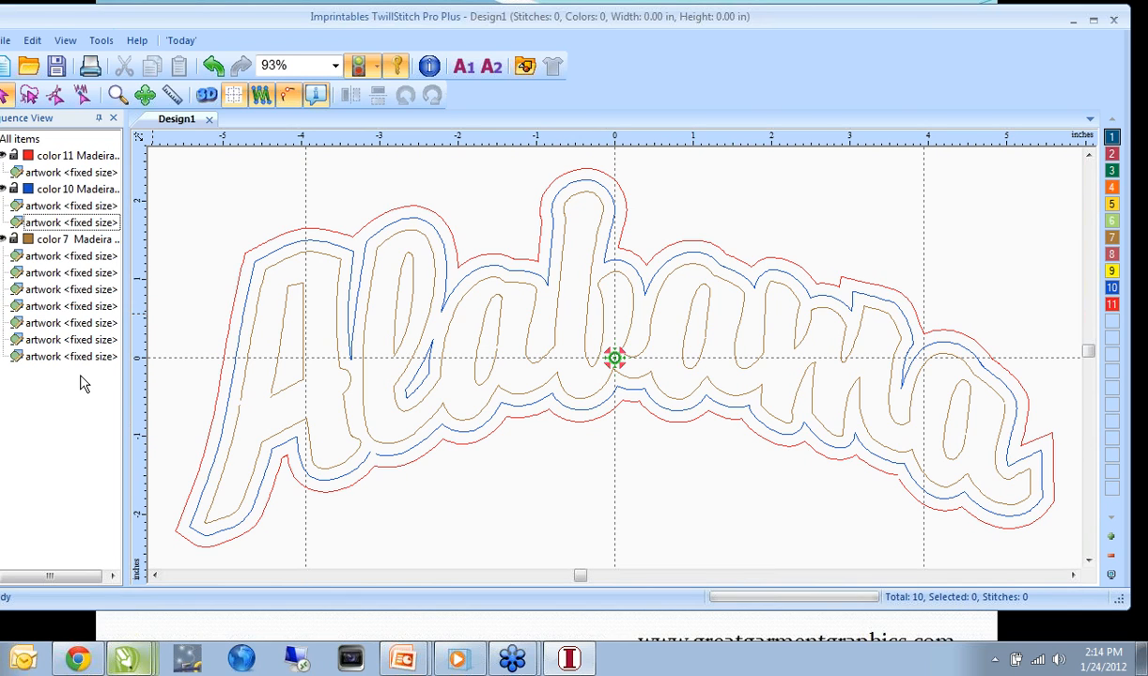
{"action": "left_click", "coordinate": [5, 158]}
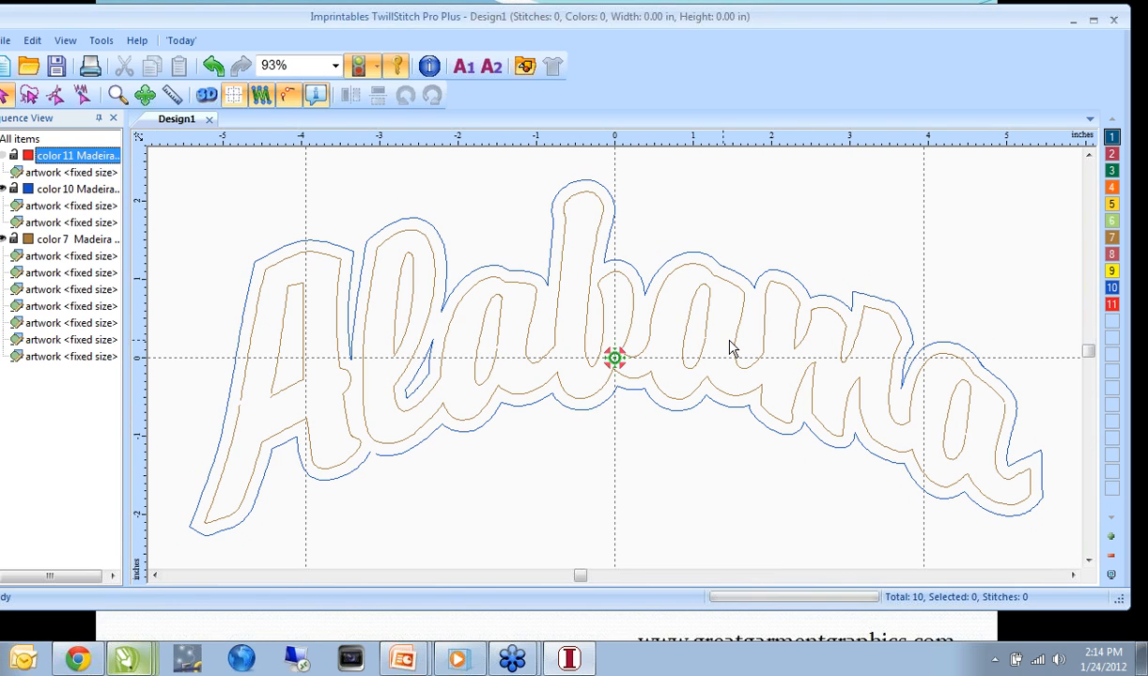
Hide the blue color 10 outline, then select brown color 7 and choose Convert To > Tackle Twill.
{"action": "left_click", "coordinate": [7, 191]}
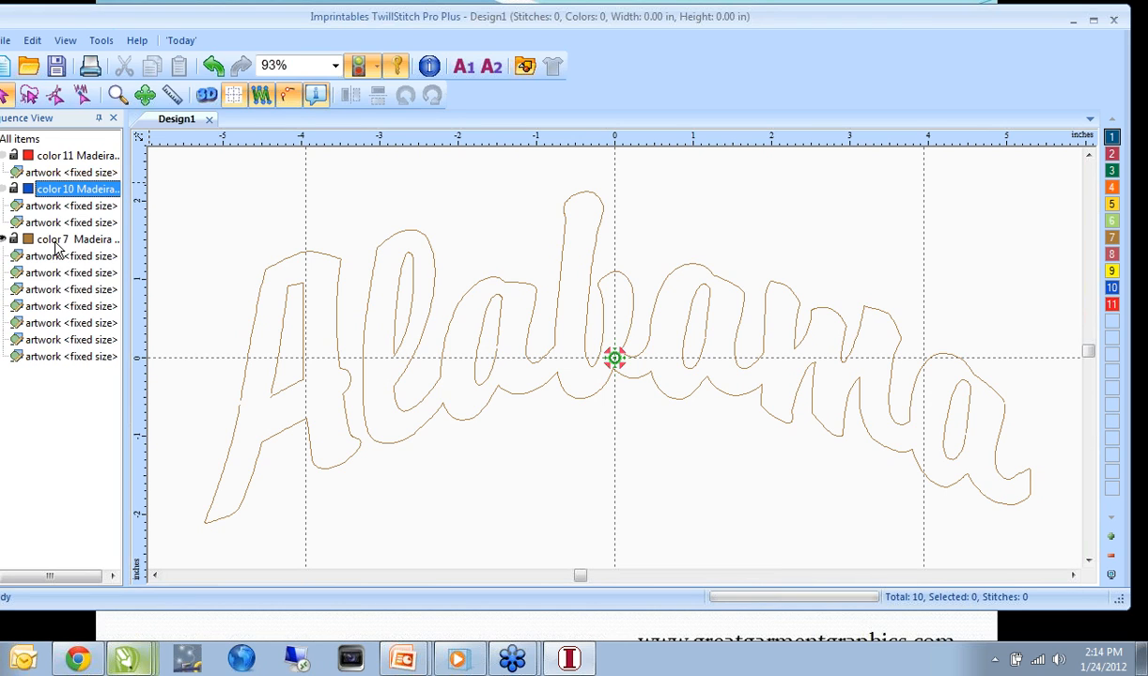
{"action": "left_click", "coordinate": [56, 242]}
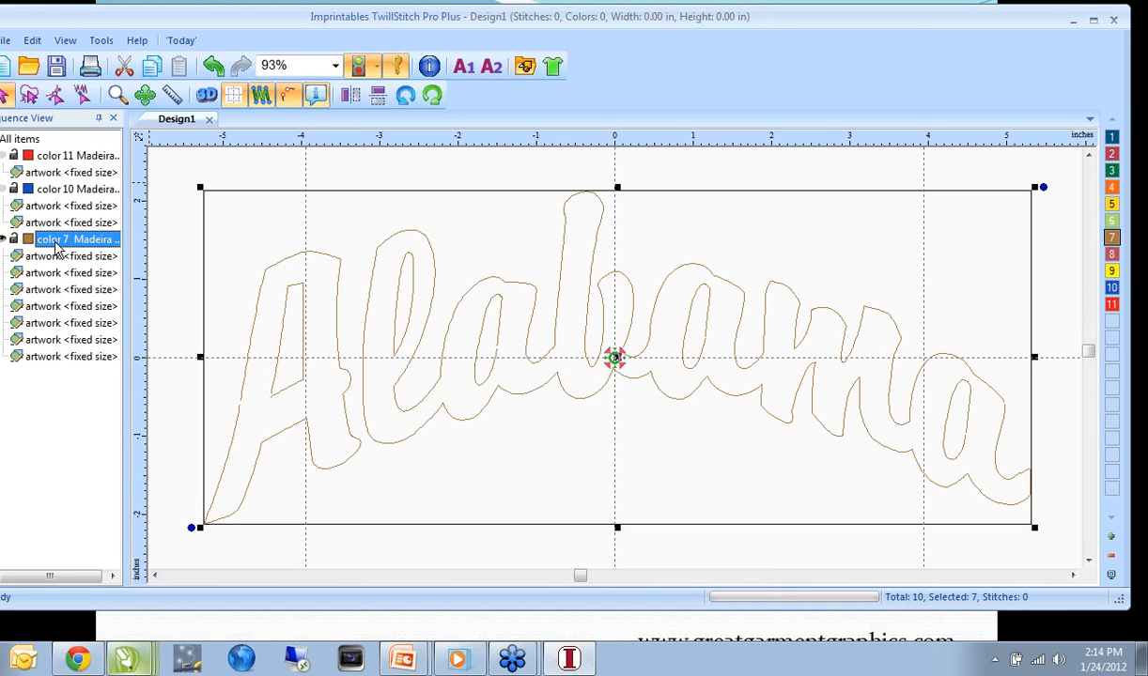
{"action": "right_click", "coordinate": [57, 246]}
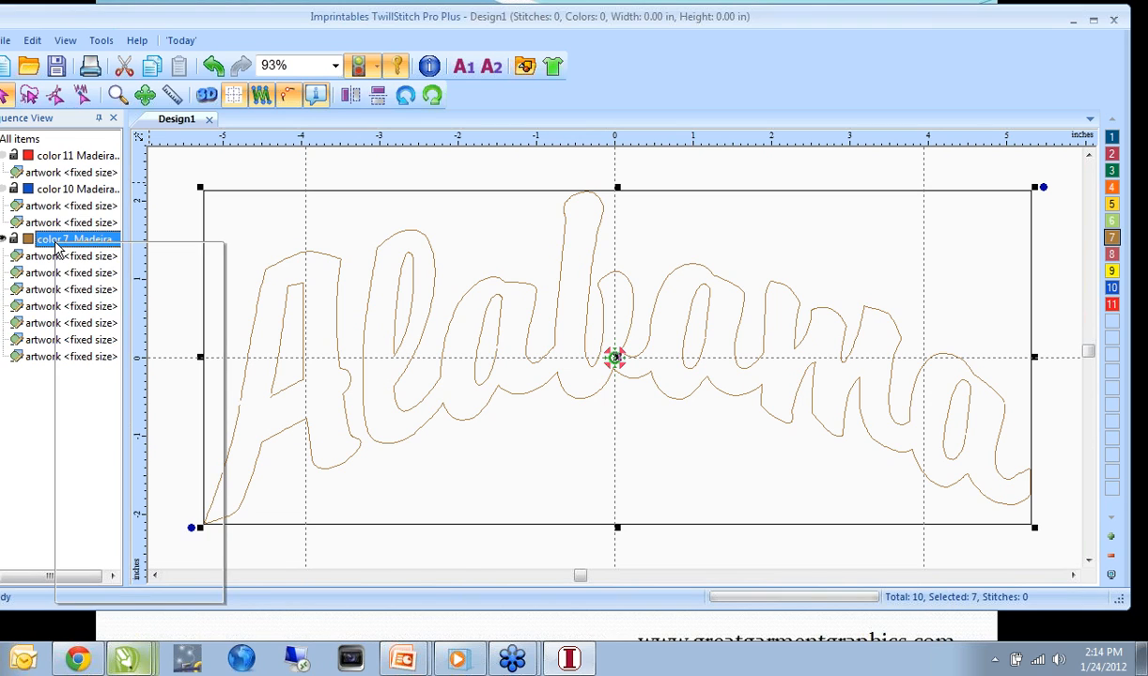
{"action": "mouse_move", "coordinate": [156, 464]}
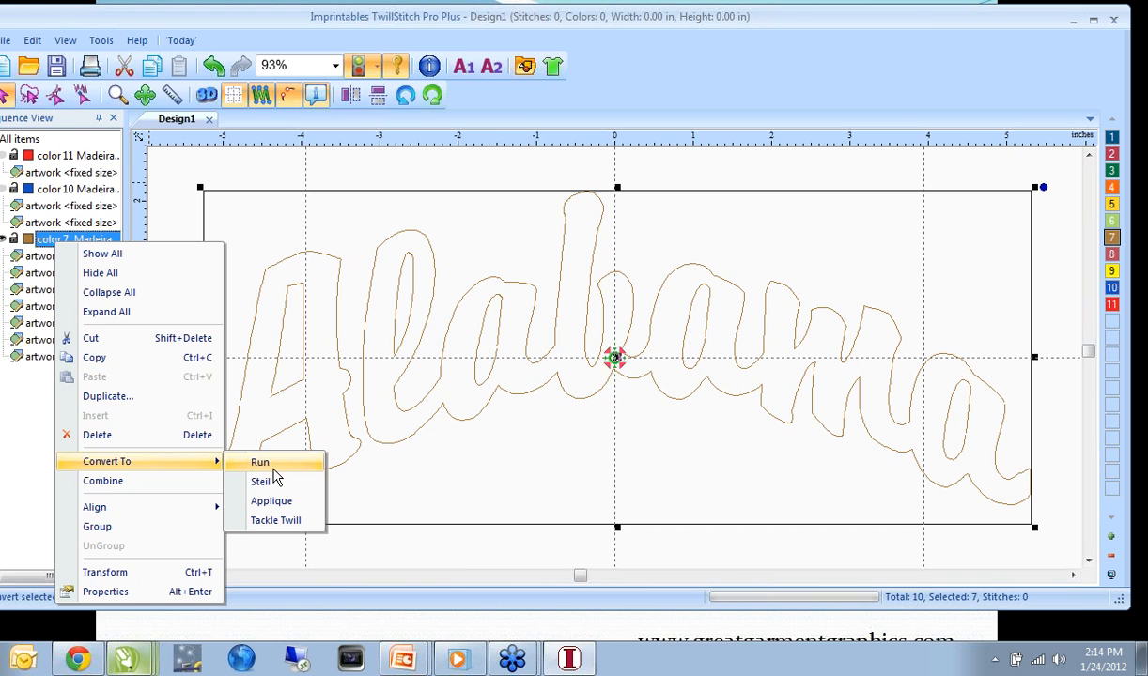
{"action": "left_click", "coordinate": [295, 522]}
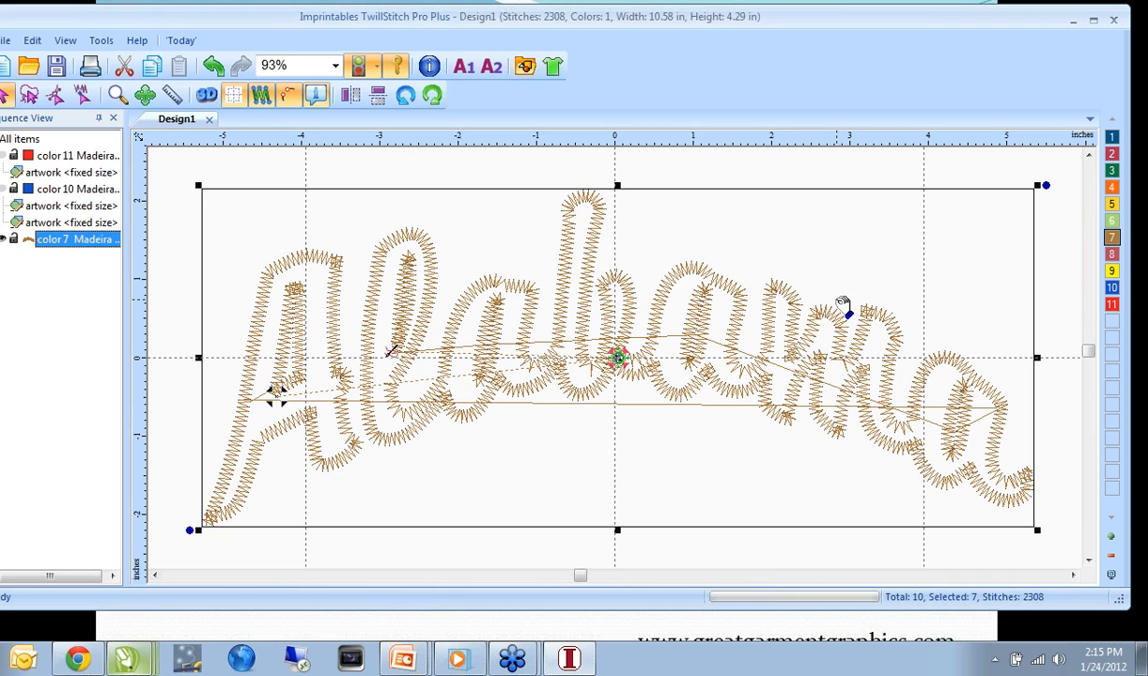
Open the twill layer's Properties and drag the Pull comp. panel fully on screen.
{"action": "right_click", "coordinate": [74, 244]}
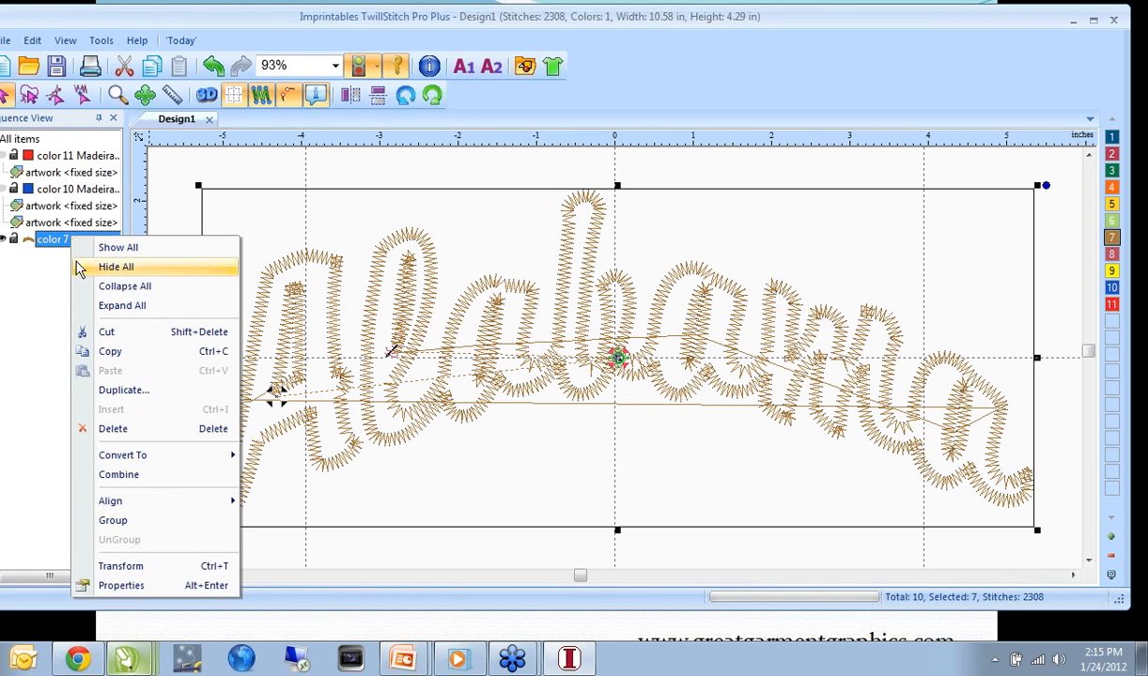
{"action": "left_click", "coordinate": [149, 587]}
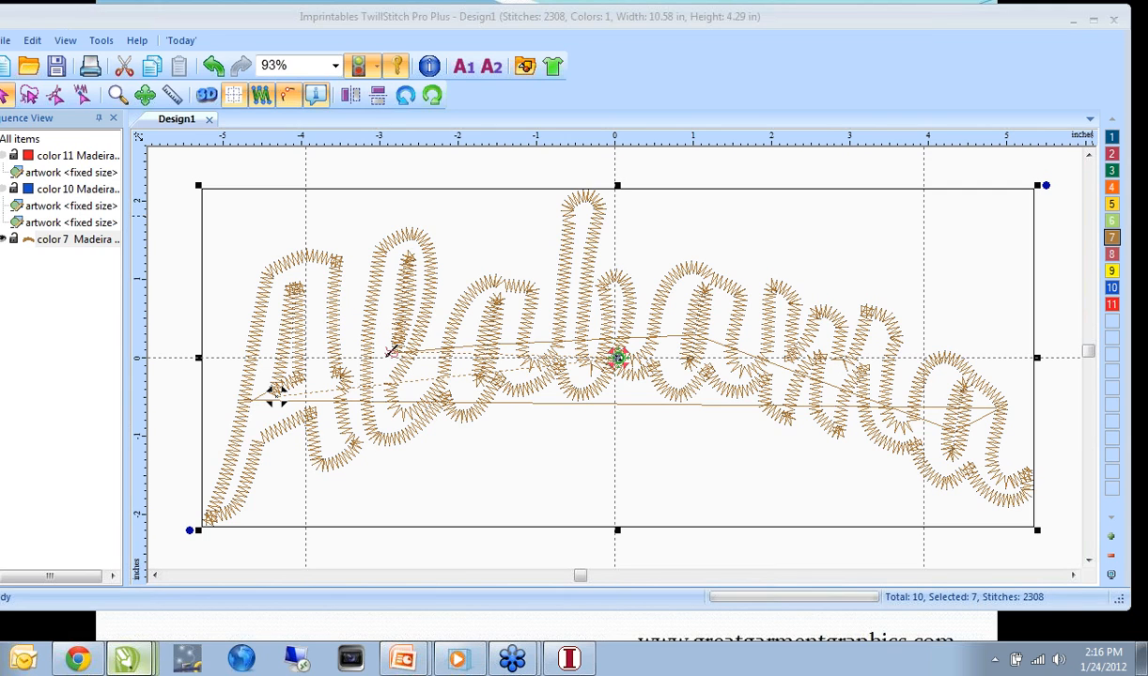
{"action": "left_click_drag", "start_coordinate": [1147, 141], "coordinate": [869, 54]}
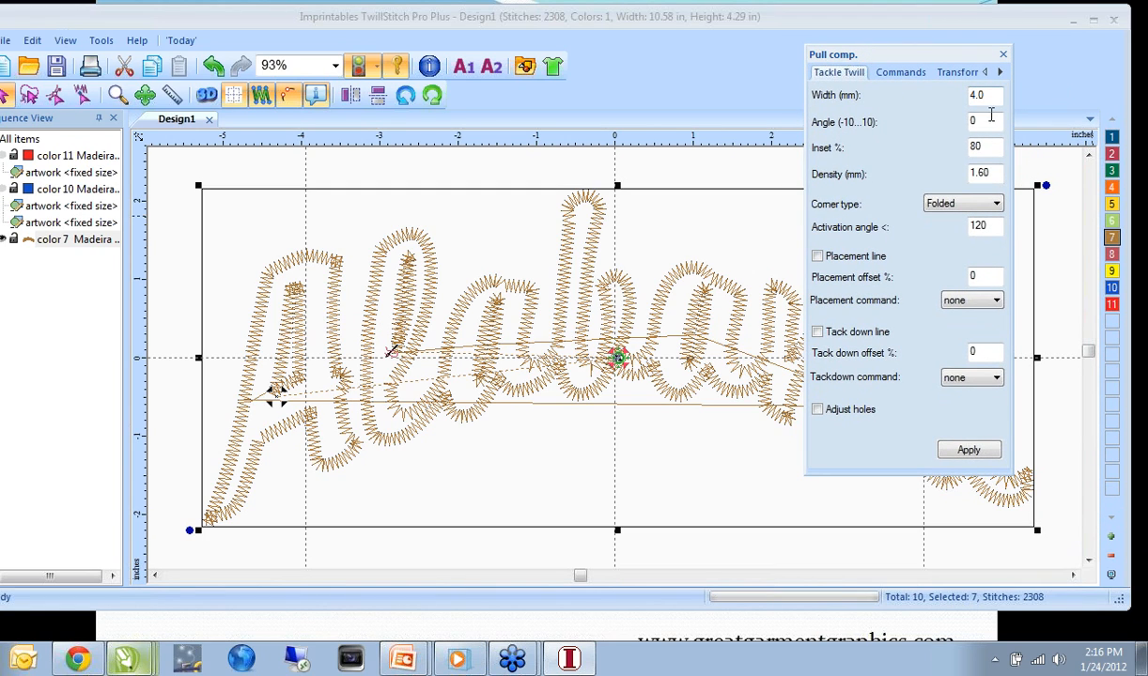
Change the tackle twill width from 4.0 to 3.2 mm.
{"action": "left_click", "coordinate": [991, 98]}
{"action": "key", "text": "BackSpace"}
{"action": "key", "text": "BackSpace"}
{"action": "key", "text": "BackSpace"}
{"action": "type", "text": "3.2"}
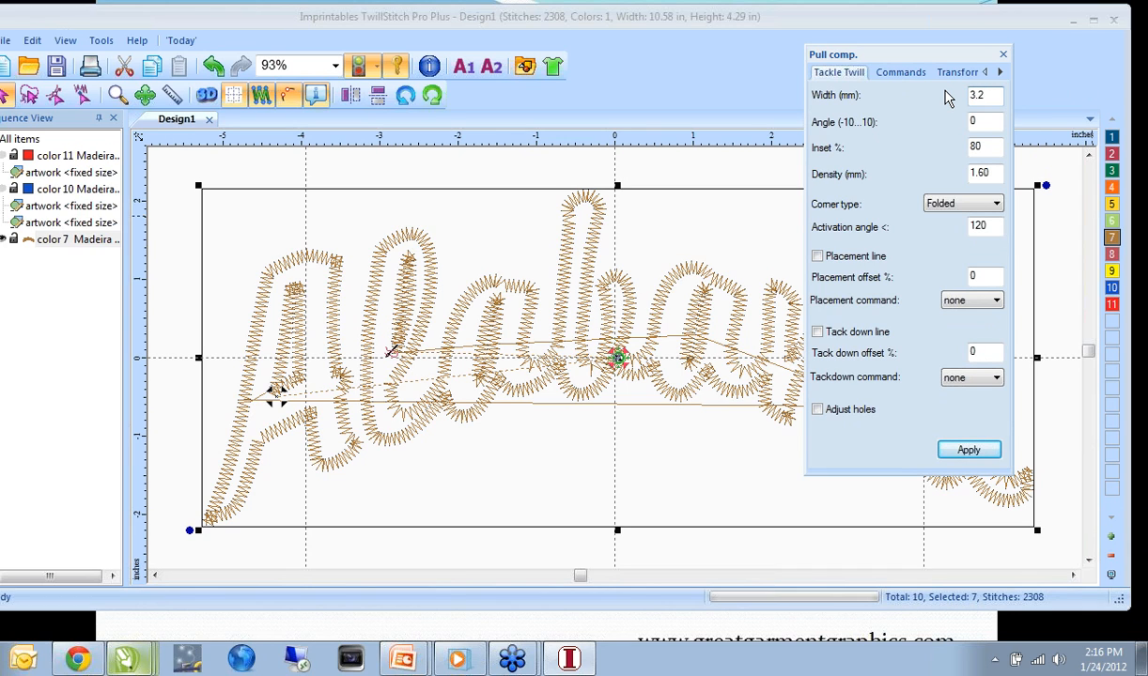
{"action": "key", "text": "Return"}
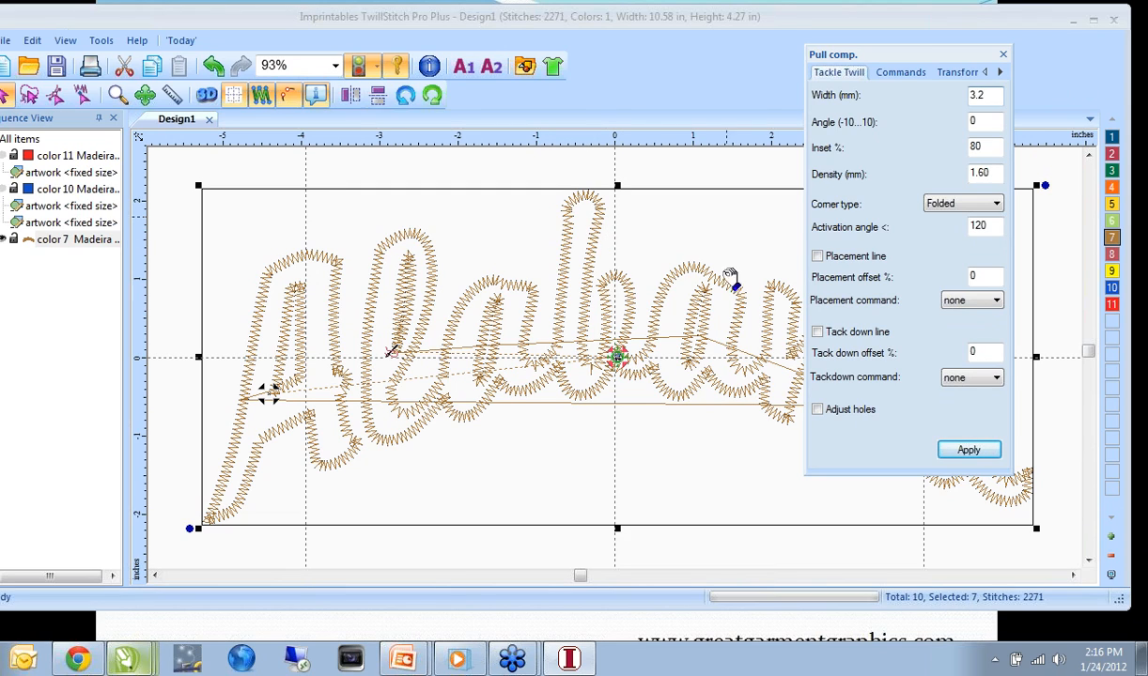
Set Inset to 70% and turn on Placement line, applying each change.
{"action": "double_click", "coordinate": [985, 146]}
{"action": "double_click", "coordinate": [977, 147]}
{"action": "type", "text": "70"}
{"action": "left_click", "coordinate": [960, 452]}
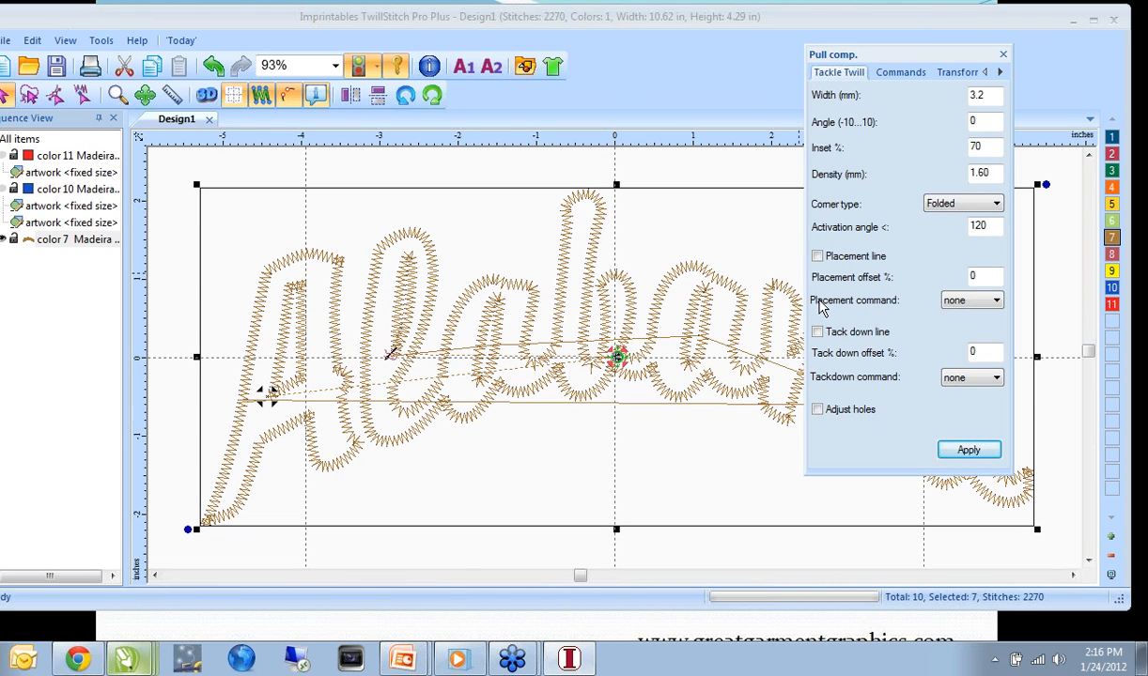
{"action": "left_click", "coordinate": [817, 257]}
{"action": "left_click", "coordinate": [964, 453]}
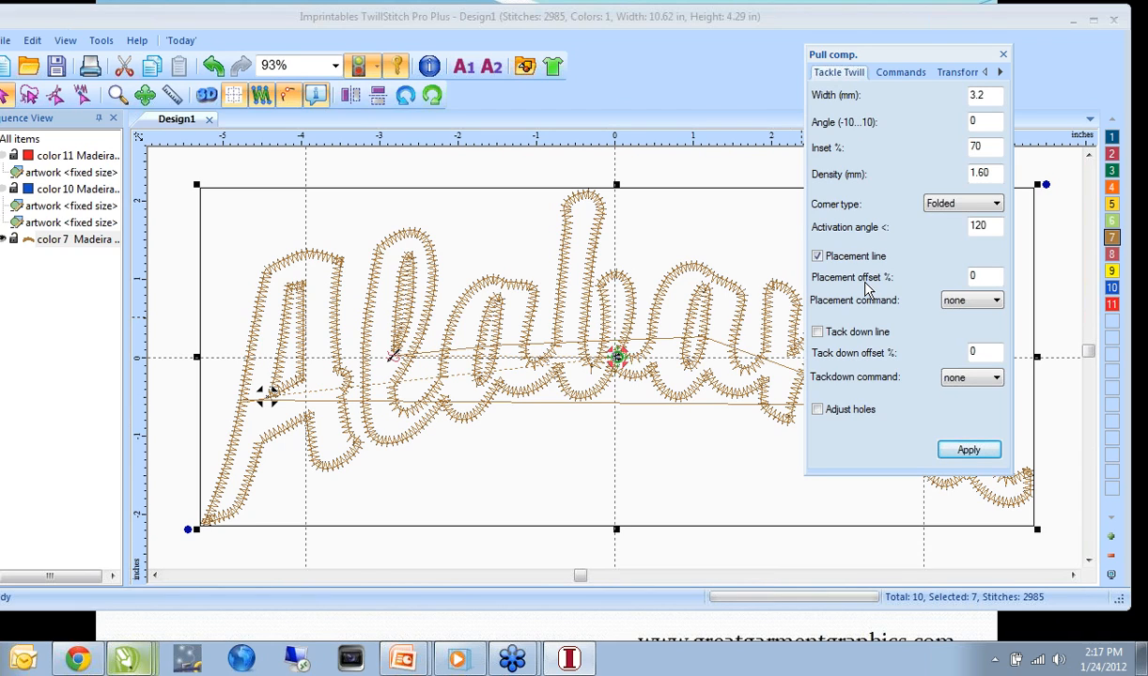
Set Placement offset to 10% and Inset to 90%.
{"action": "left_click", "coordinate": [991, 279]}
{"action": "key", "text": "BackSpace"}
{"action": "type", "text": "20"}
{"action": "key", "text": "BackSpace"}
{"action": "key", "text": "BackSpace"}
{"action": "type", "text": "10"}
{"action": "left_click", "coordinate": [973, 452]}
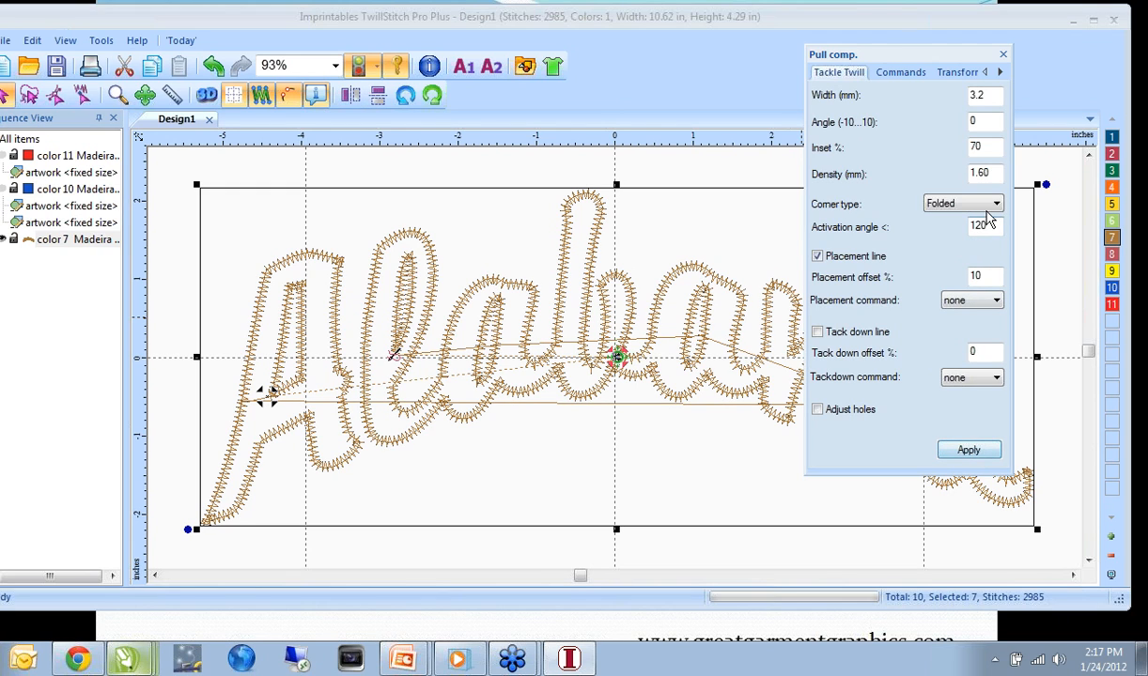
{"action": "left_click_drag", "start_coordinate": [994, 148], "coordinate": [913, 156]}
{"action": "type", "text": "90"}
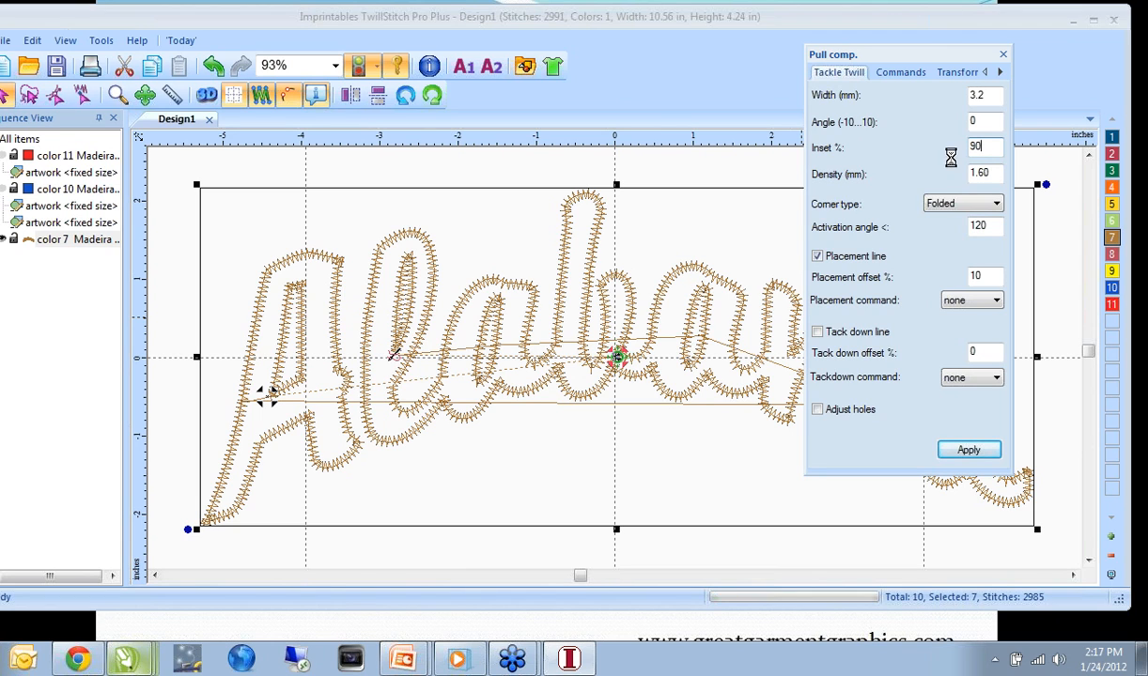
{"action": "key", "text": "Return"}
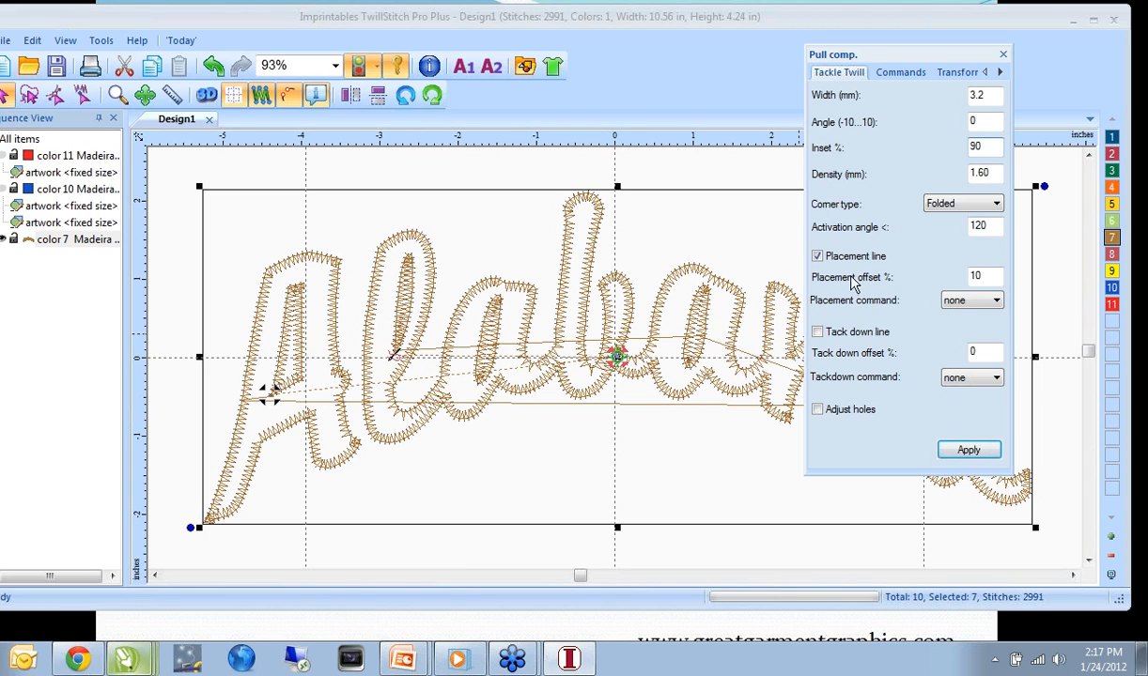
Apply a 'stop' placement command, then close the Pull comp. panel.
{"action": "left_click", "coordinate": [960, 305]}
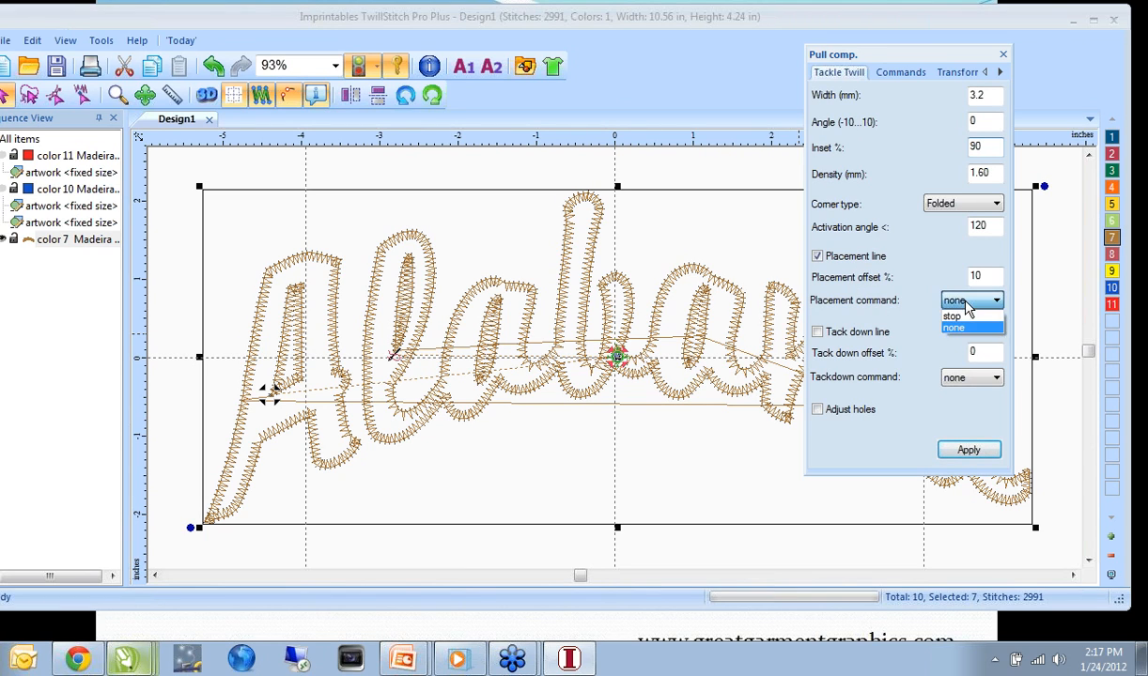
{"action": "left_click", "coordinate": [964, 323]}
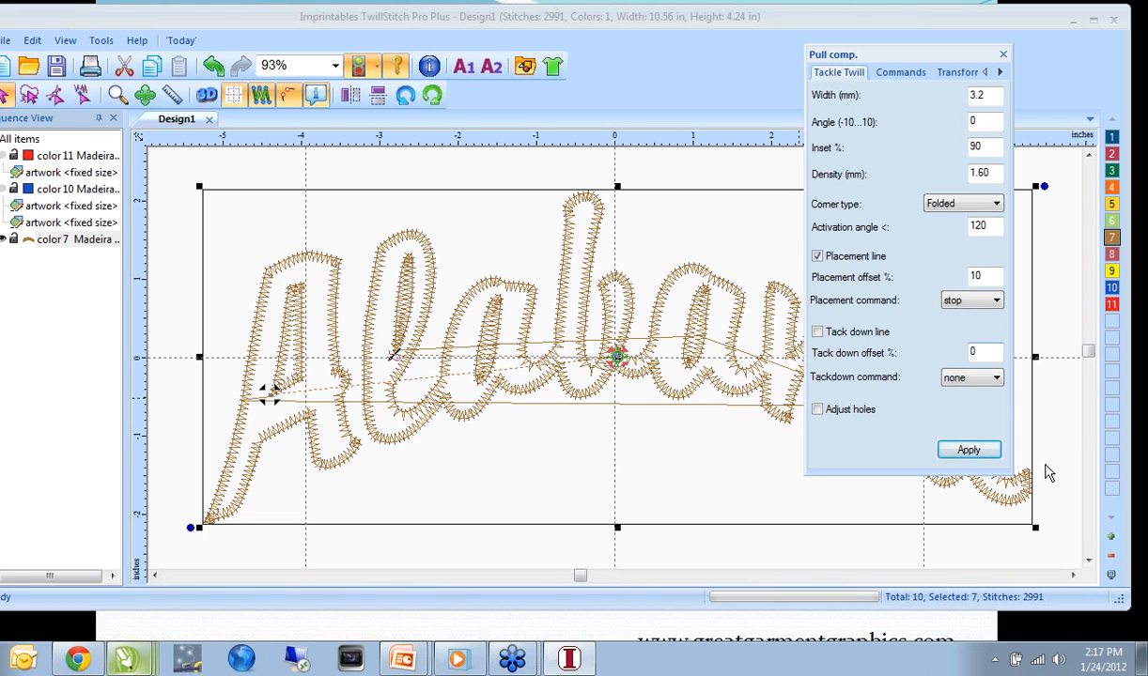
{"action": "left_click", "coordinate": [979, 456]}
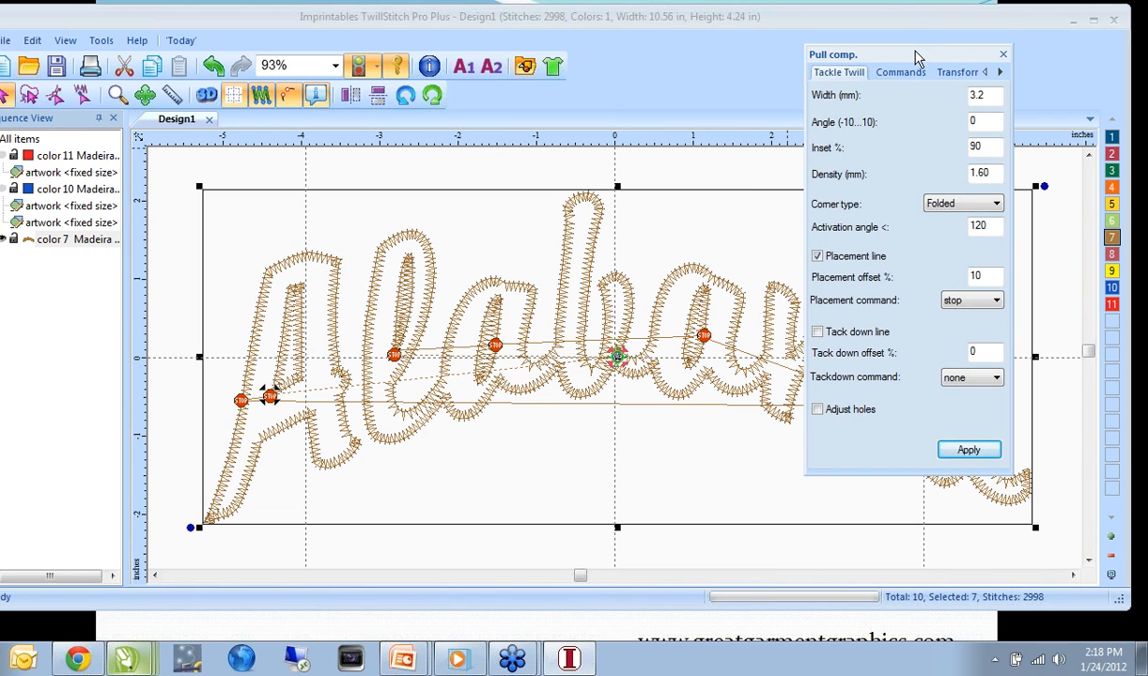
{"action": "left_click_drag", "start_coordinate": [918, 58], "coordinate": [965, 73]}
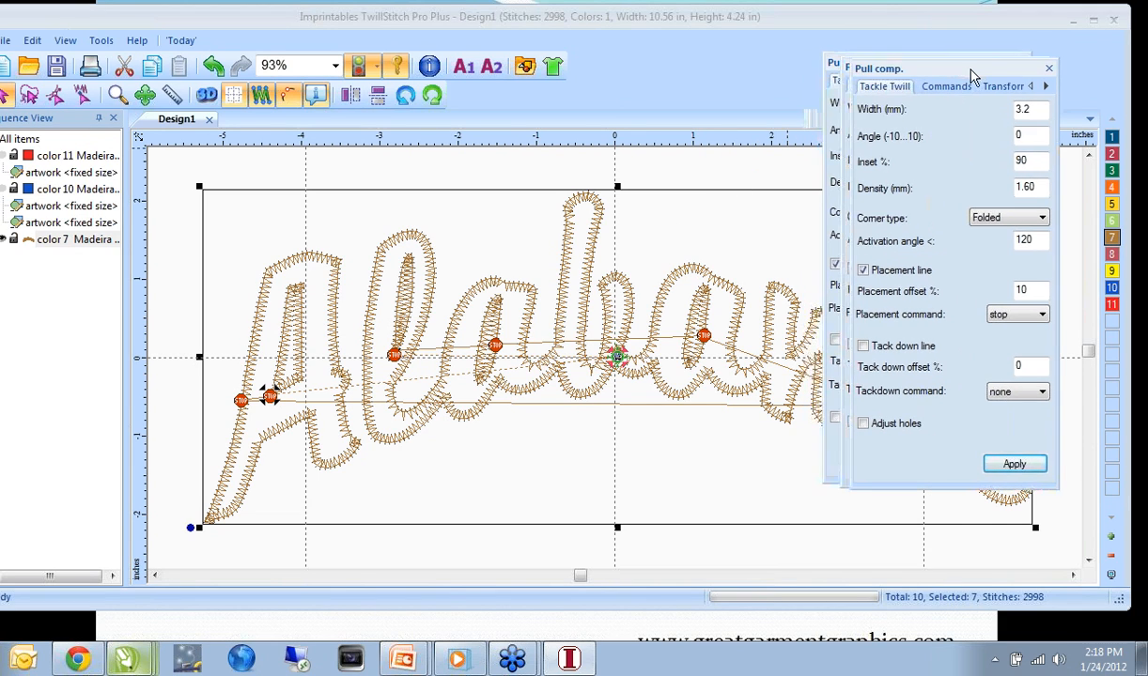
{"action": "left_click", "coordinate": [1050, 70]}
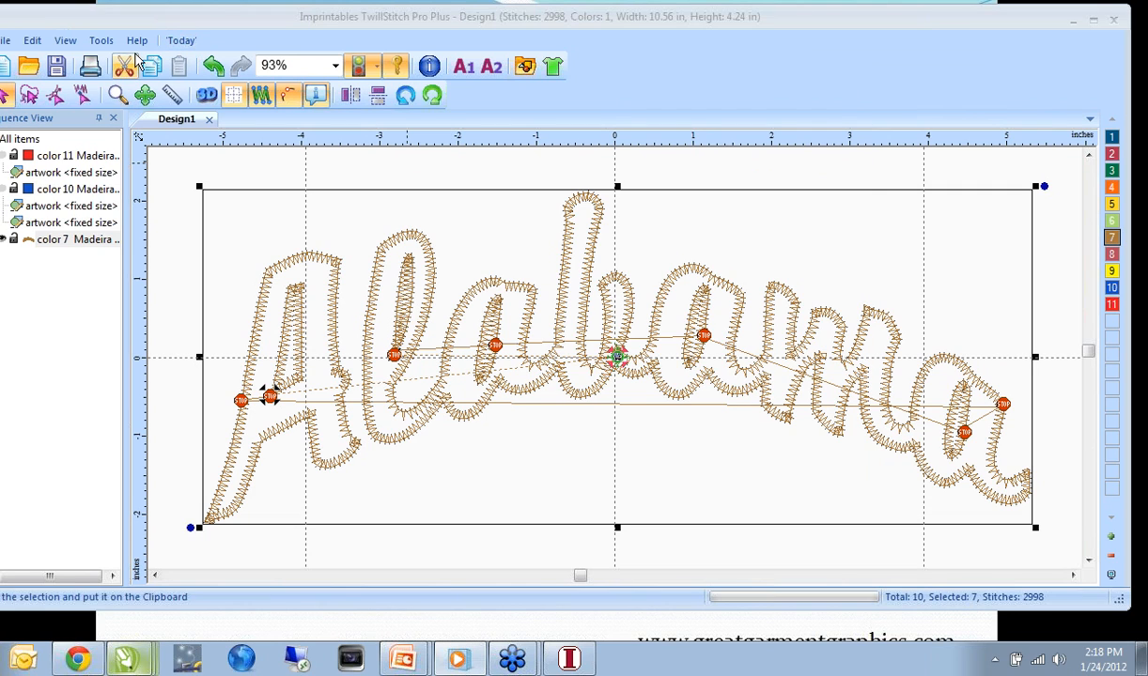
Run a View > Slow Redraw of the Alabama stitch-out, then end it to show the full design.
{"action": "left_click", "coordinate": [62, 41]}
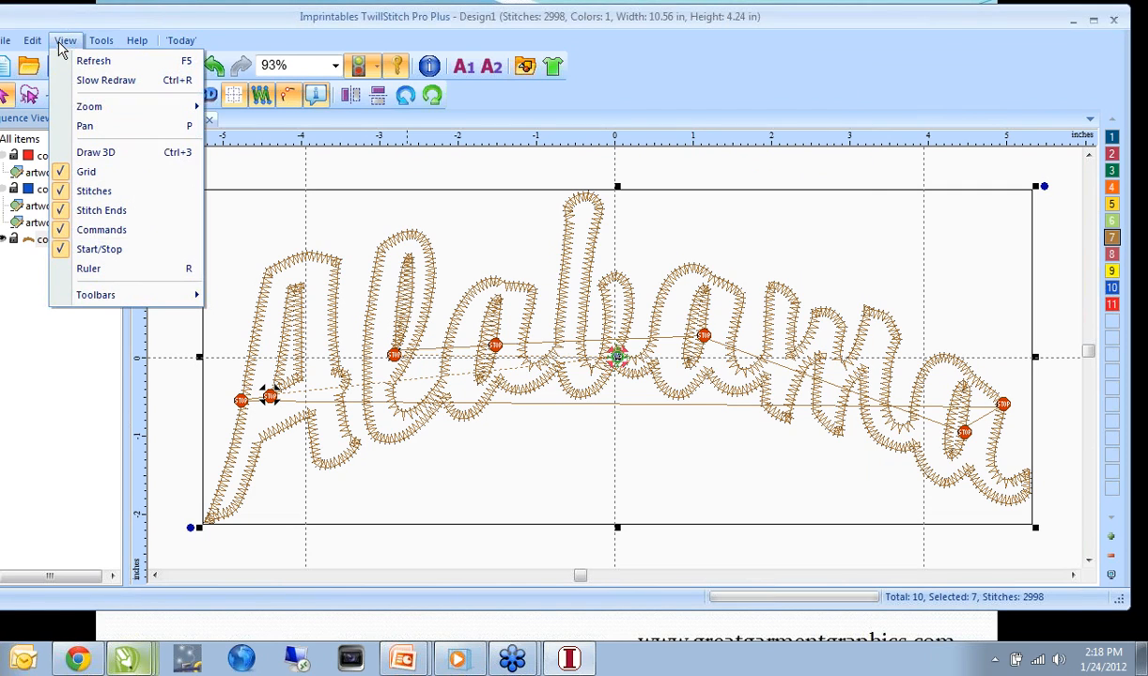
{"action": "left_click", "coordinate": [106, 81]}
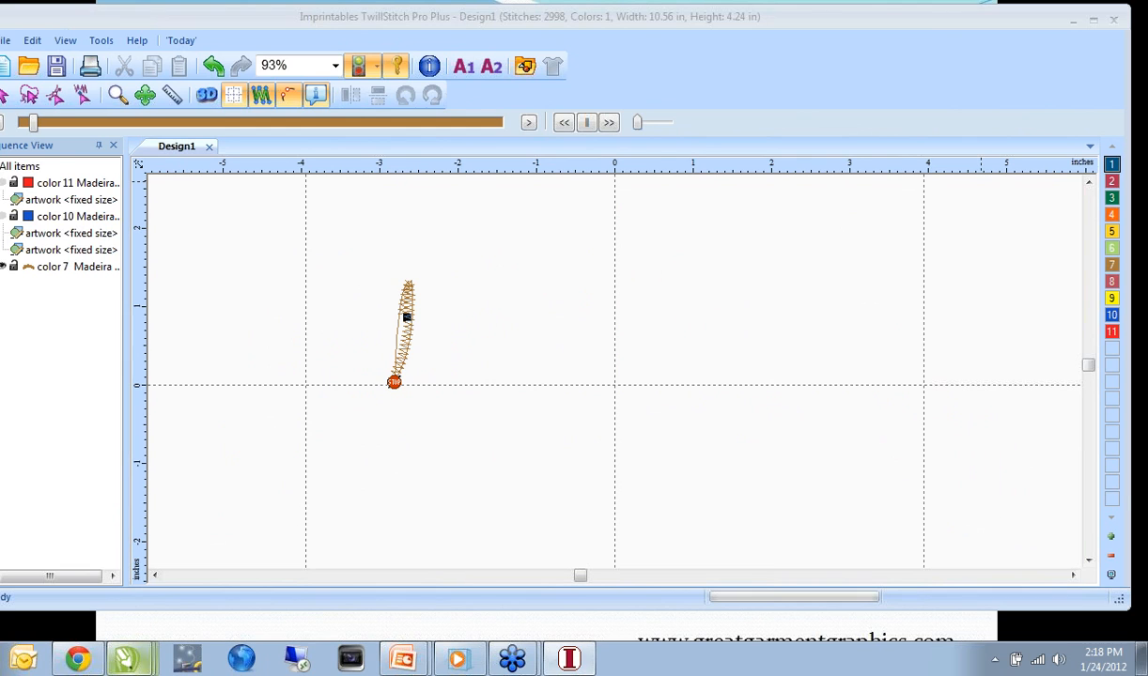
{"action": "left_click_drag", "start_coordinate": [1147, 97], "coordinate": [968, 89]}
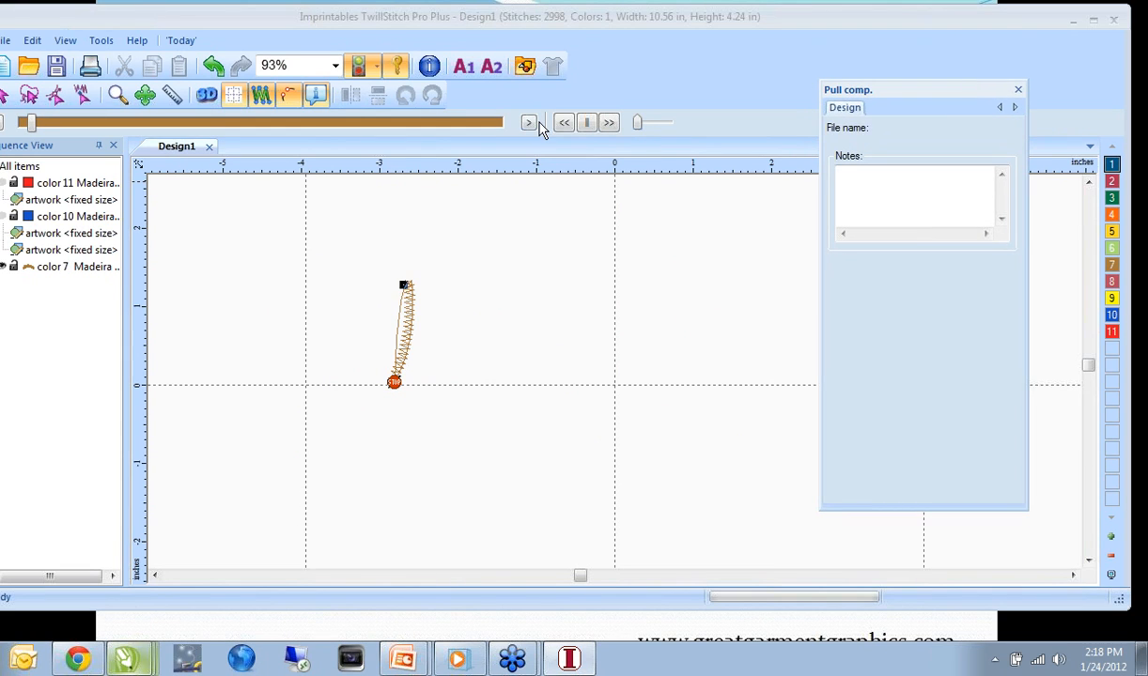
{"action": "left_click", "coordinate": [588, 126]}
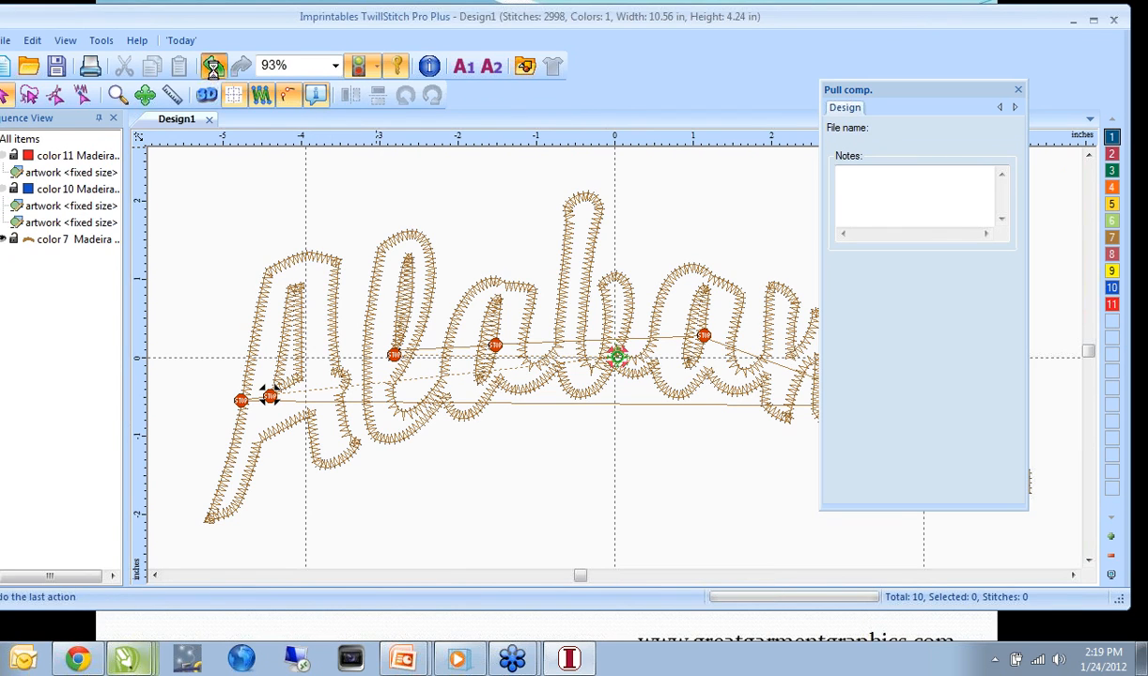
Undo five times, reverting the twill settings and conversion to plain artwork.
{"action": "left_click", "coordinate": [213, 67]}
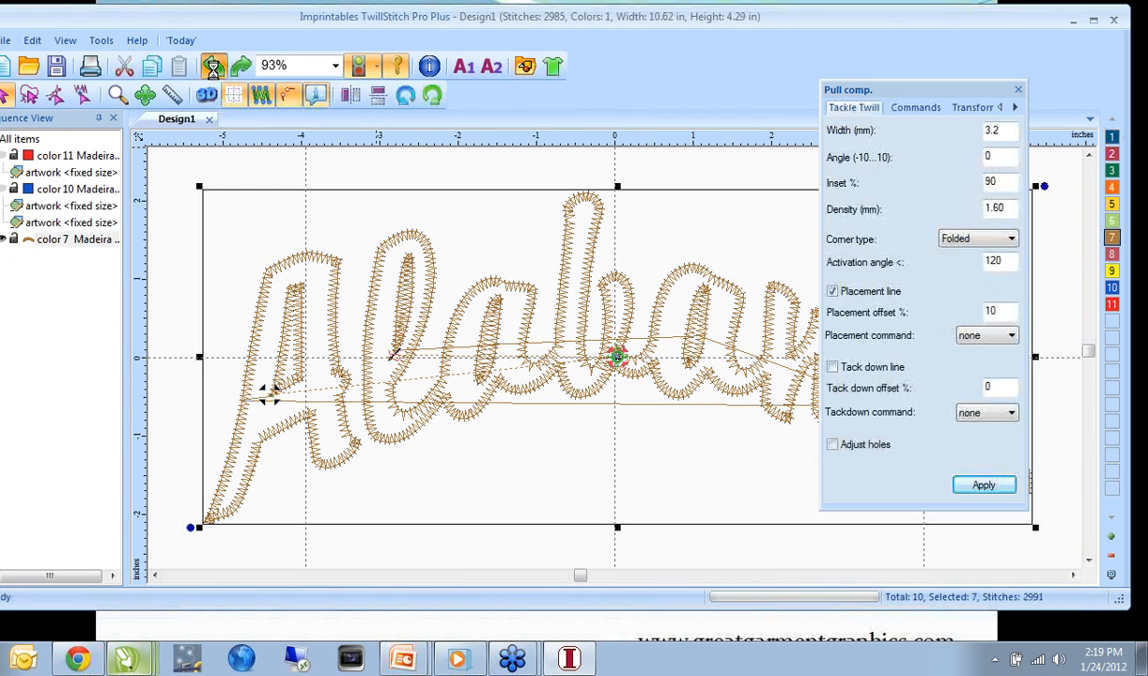
{"action": "left_click", "coordinate": [213, 67]}
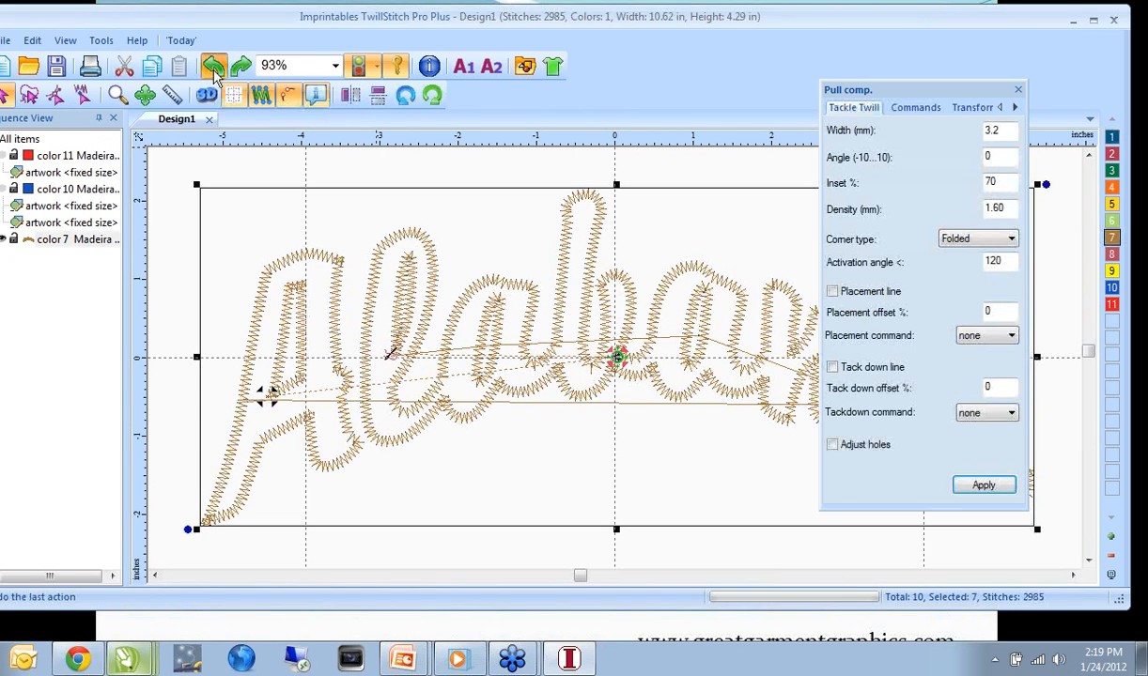
{"action": "left_click", "coordinate": [213, 67]}
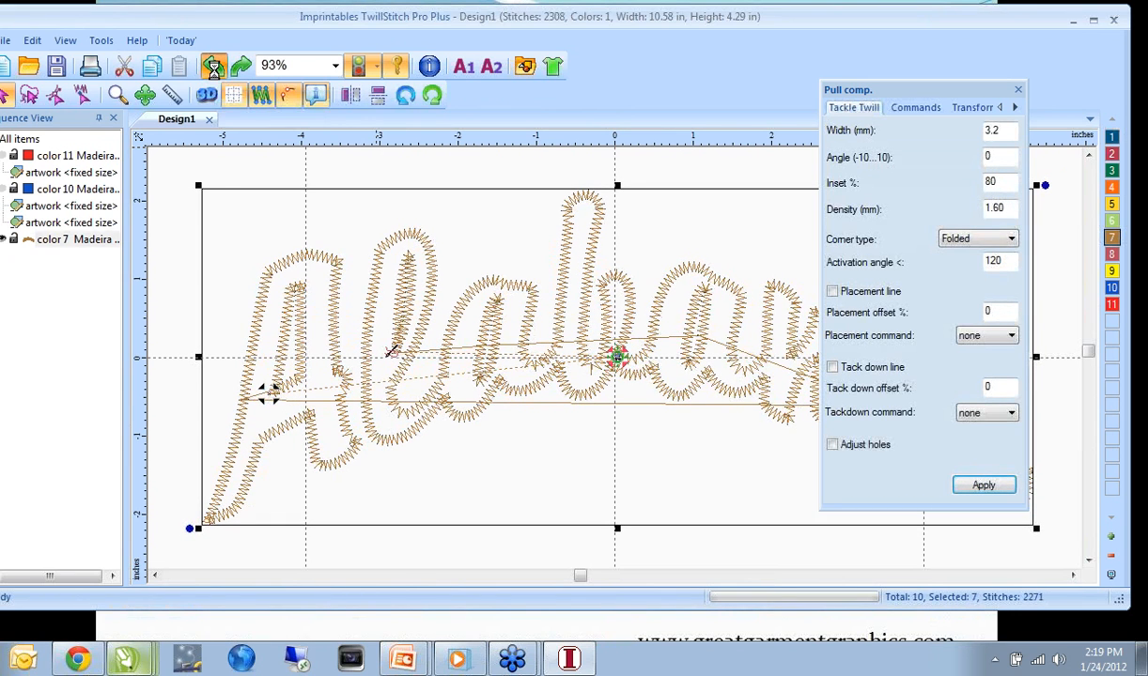
{"action": "left_click", "coordinate": [214, 67]}
{"action": "left_click", "coordinate": [213, 67]}
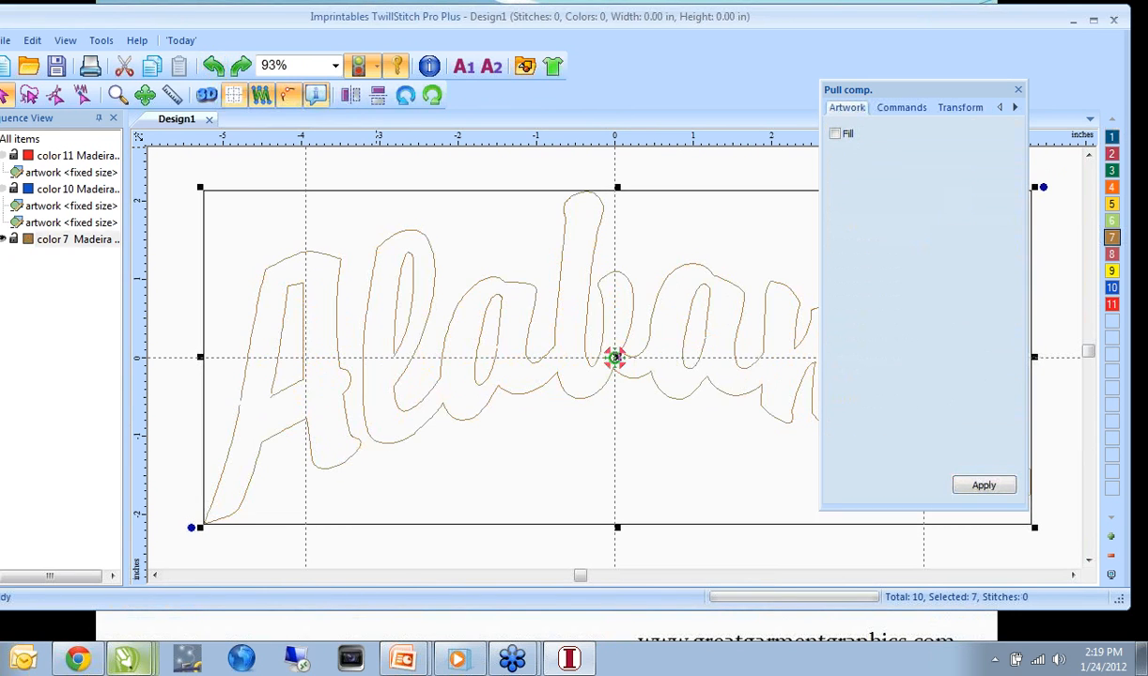
Select all color 7 artwork and Combine it into one piece.
{"action": "left_click", "coordinate": [62, 256]}
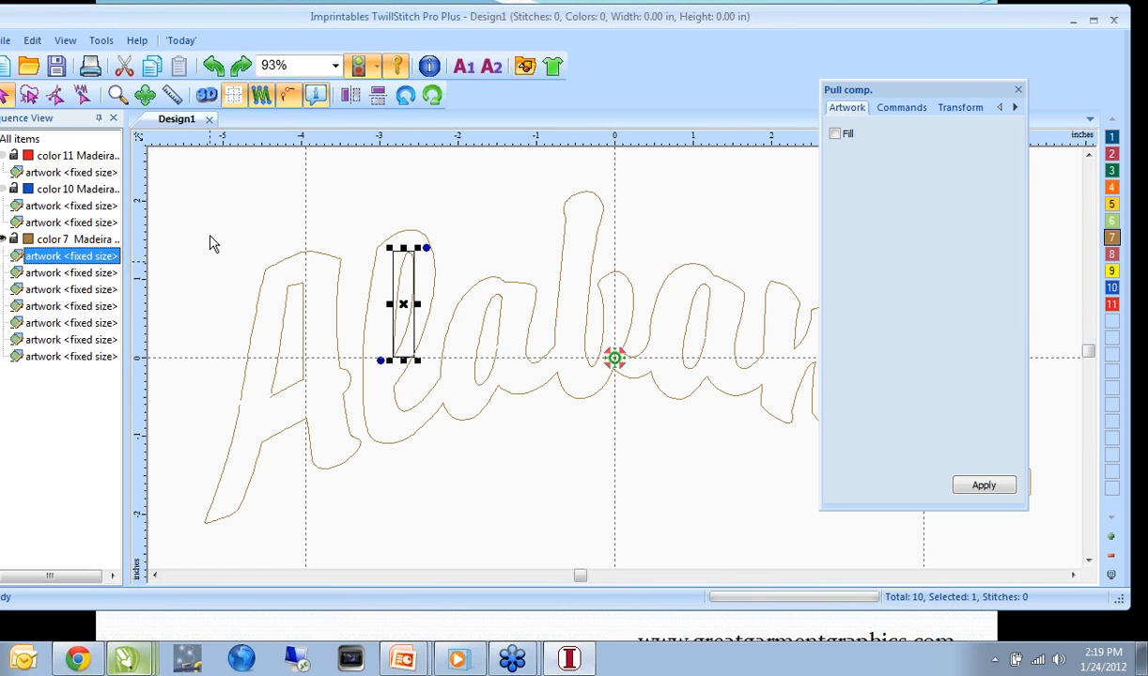
{"action": "left_click", "coordinate": [59, 238]}
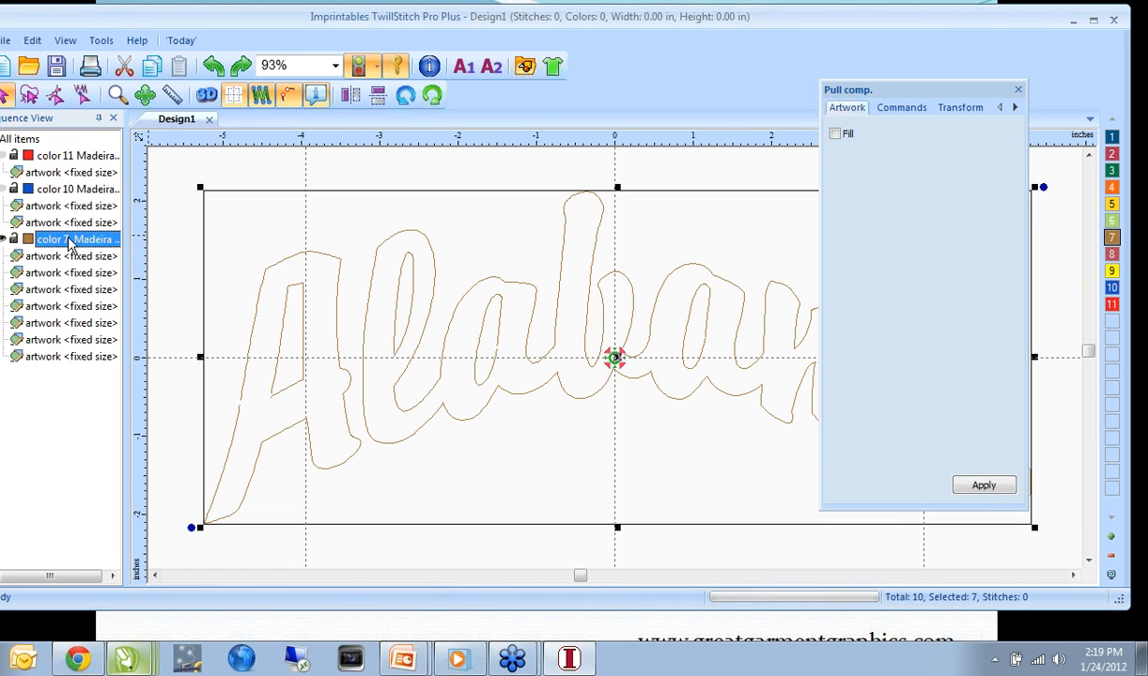
{"action": "right_click", "coordinate": [69, 242]}
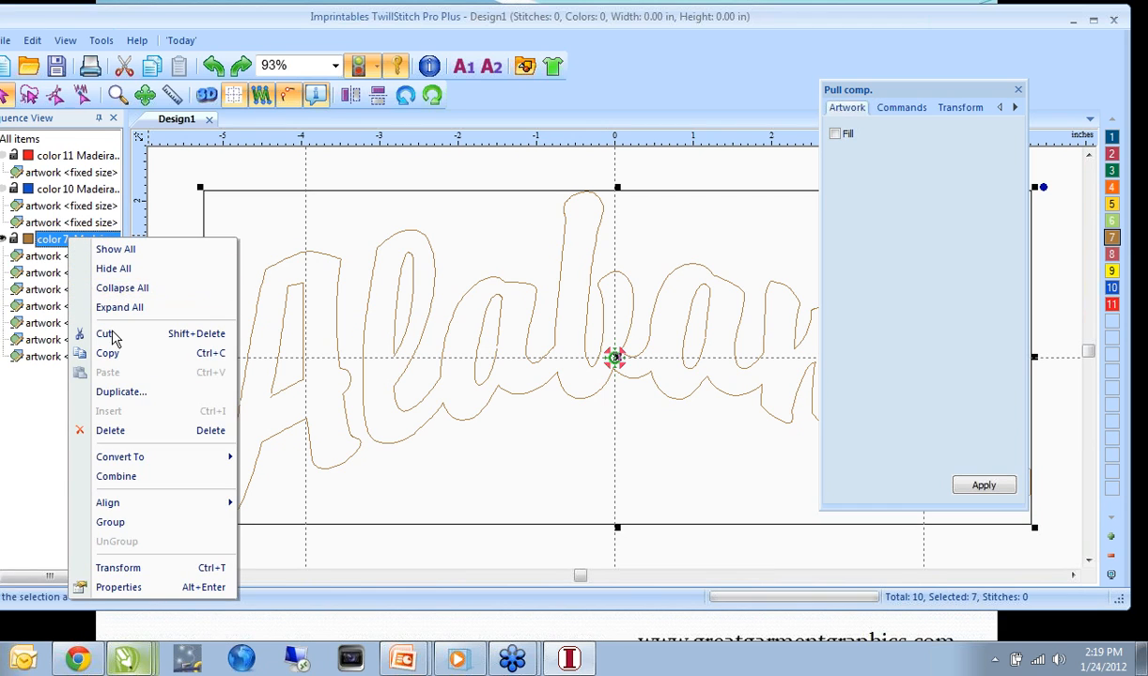
{"action": "left_click", "coordinate": [160, 480]}
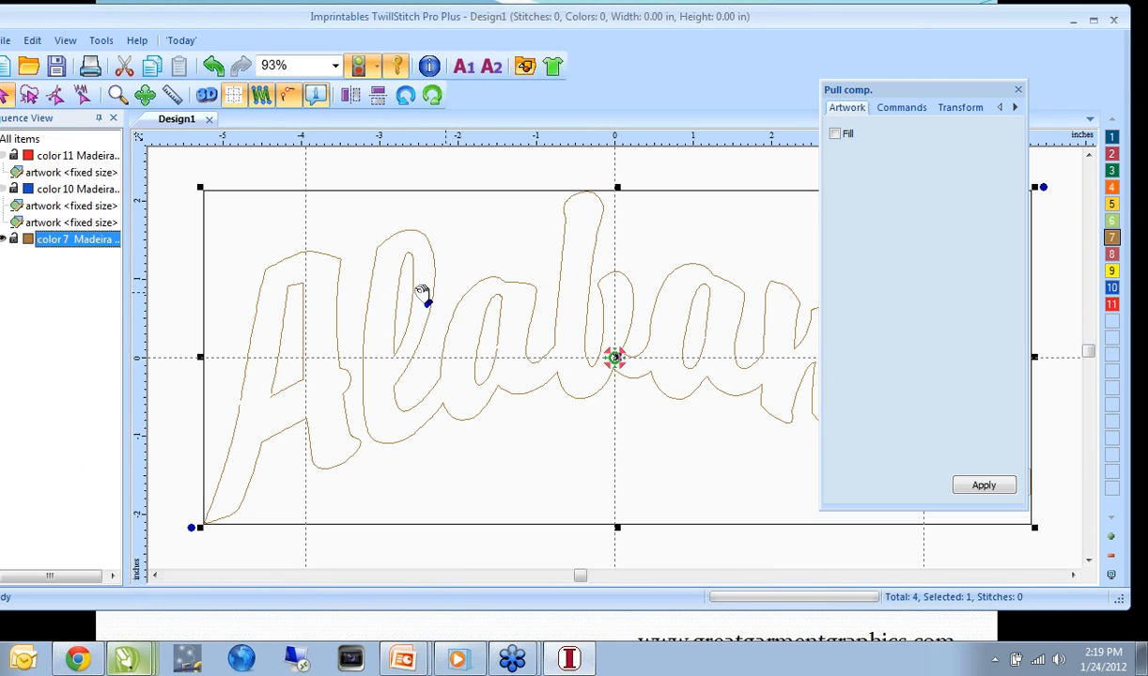
Convert the combined color 7 artwork to Tackle Twill with a 3.2 mm width.
{"action": "right_click", "coordinate": [106, 244]}
{"action": "mouse_move", "coordinate": [208, 462]}
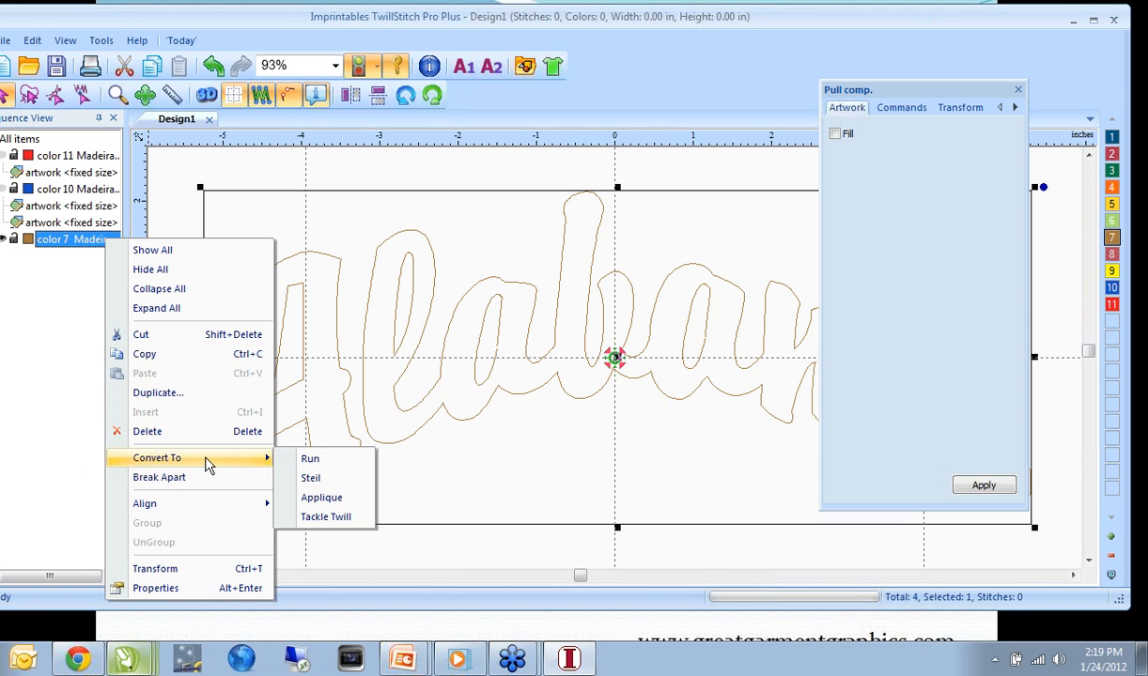
{"action": "left_click", "coordinate": [333, 517]}
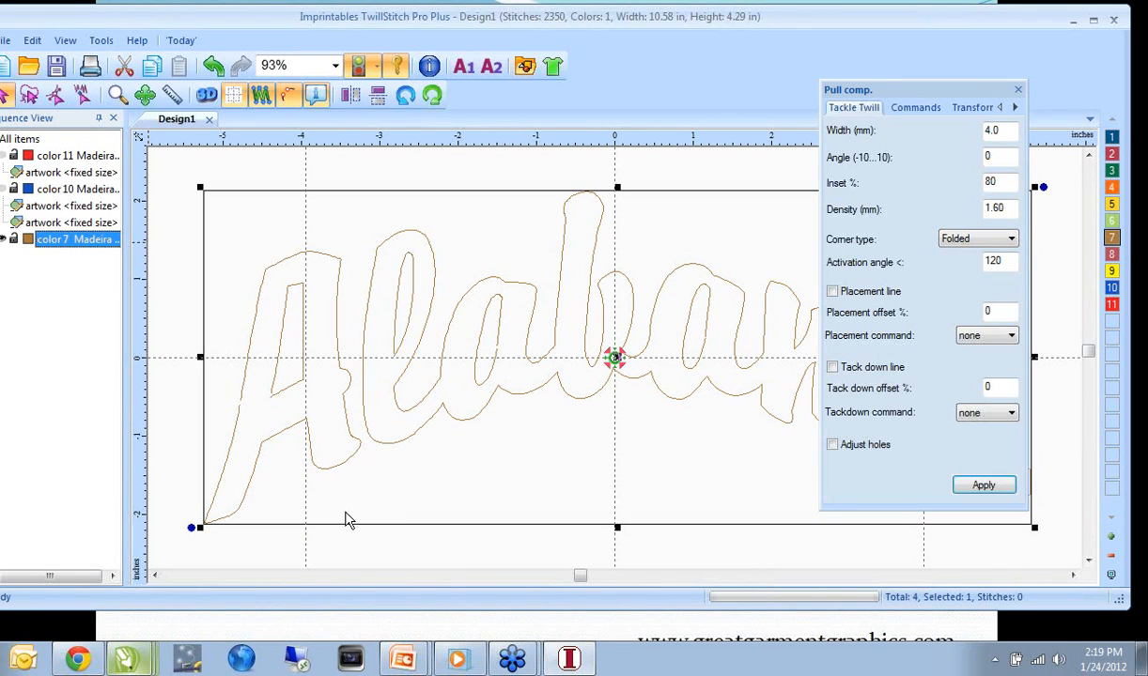
{"action": "left_click_drag", "start_coordinate": [1003, 131], "coordinate": [968, 139]}
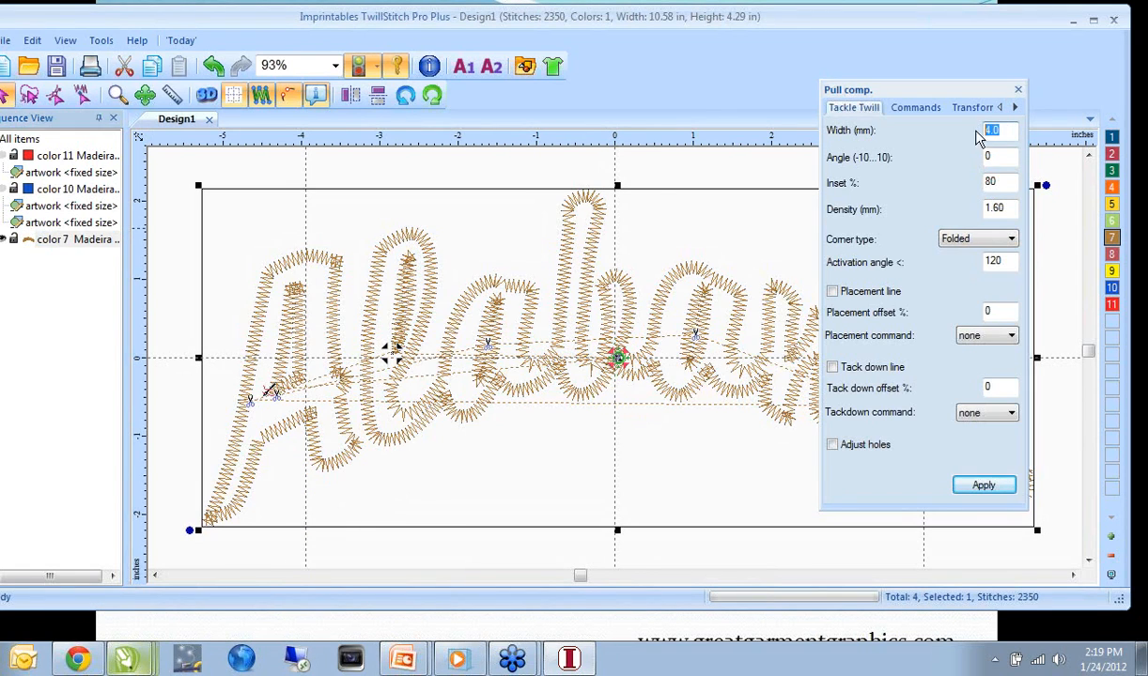
{"action": "type", "text": "3.2"}
Turn on the placement line and set its placement command to 'stop'.
{"action": "left_click", "coordinate": [889, 292]}
{"action": "left_click", "coordinate": [977, 486]}
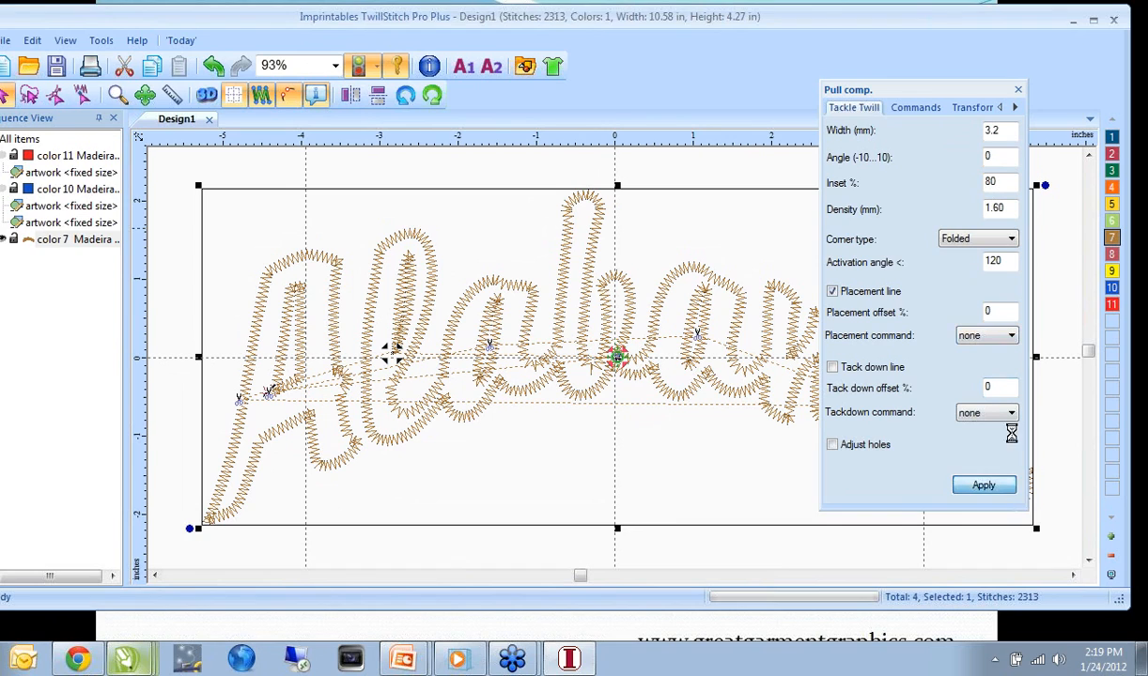
{"action": "left_click", "coordinate": [1001, 336]}
{"action": "left_click", "coordinate": [992, 362]}
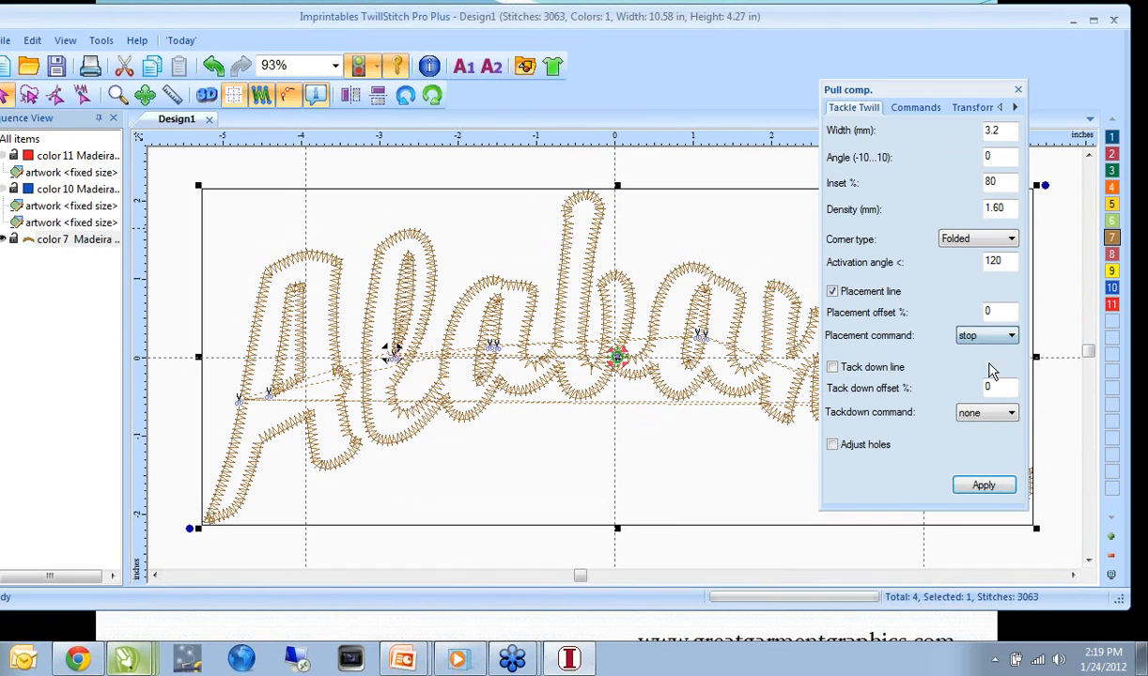
{"action": "left_click", "coordinate": [983, 487]}
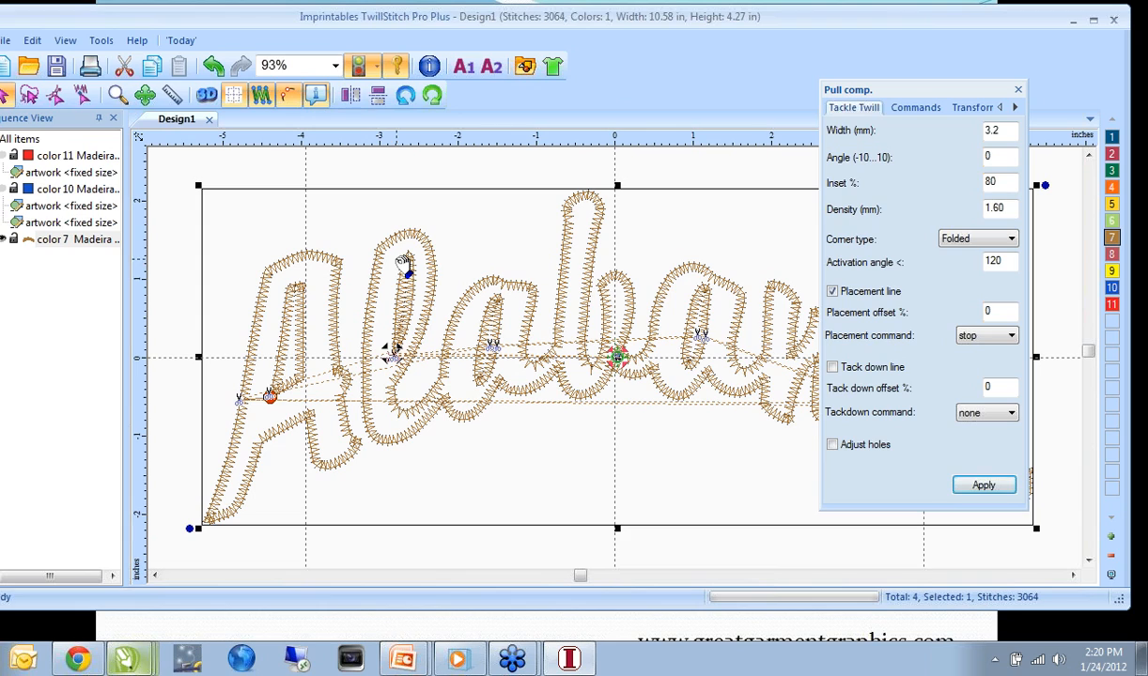
Enable Adjust holes for the lettering, then view the Commands settings.
{"action": "left_click", "coordinate": [834, 447]}
{"action": "left_click", "coordinate": [986, 487]}
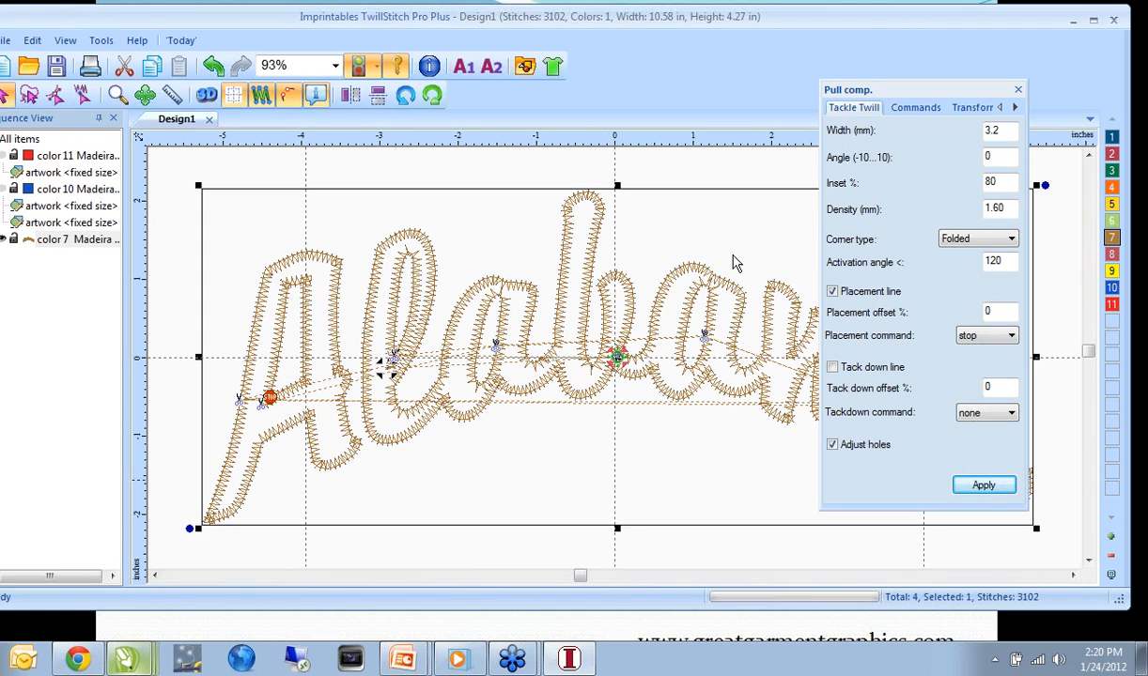
{"action": "left_click", "coordinate": [919, 108]}
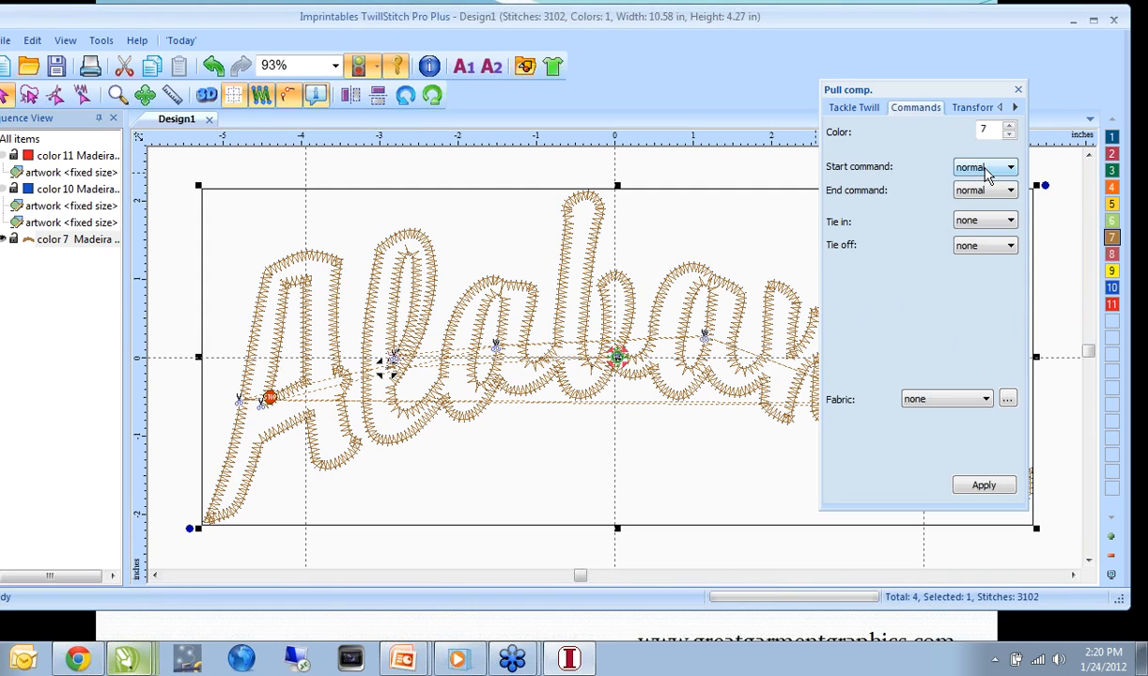
Keep both the start and end commands set to normal.
{"action": "left_click", "coordinate": [981, 169]}
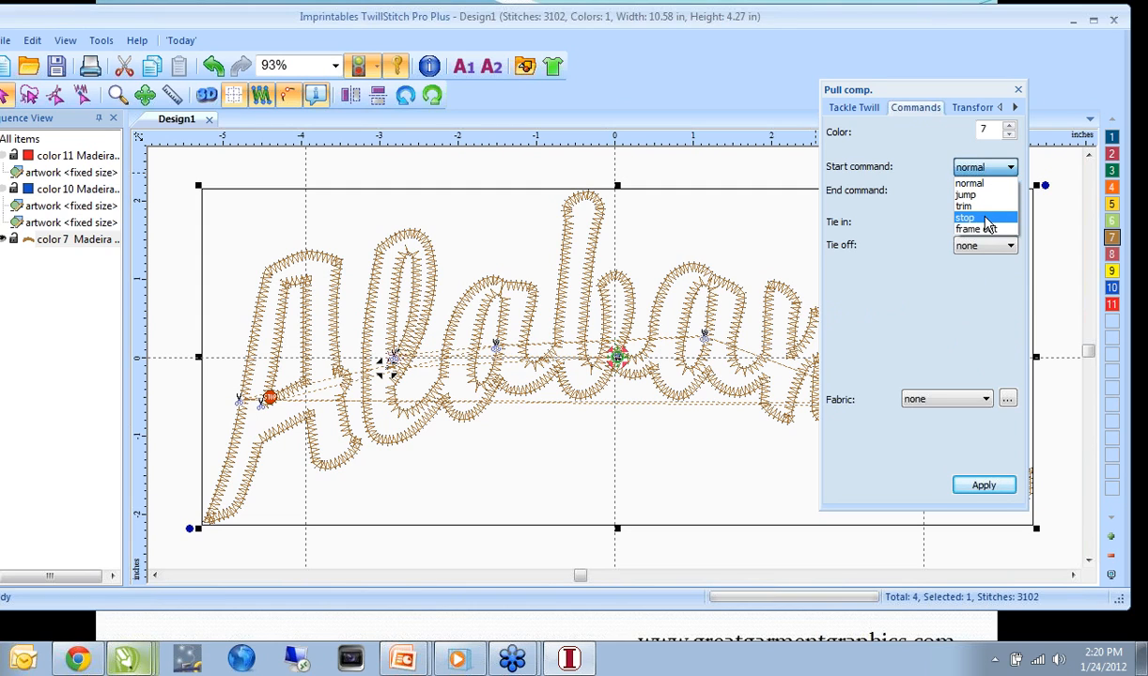
{"action": "left_click", "coordinate": [951, 219]}
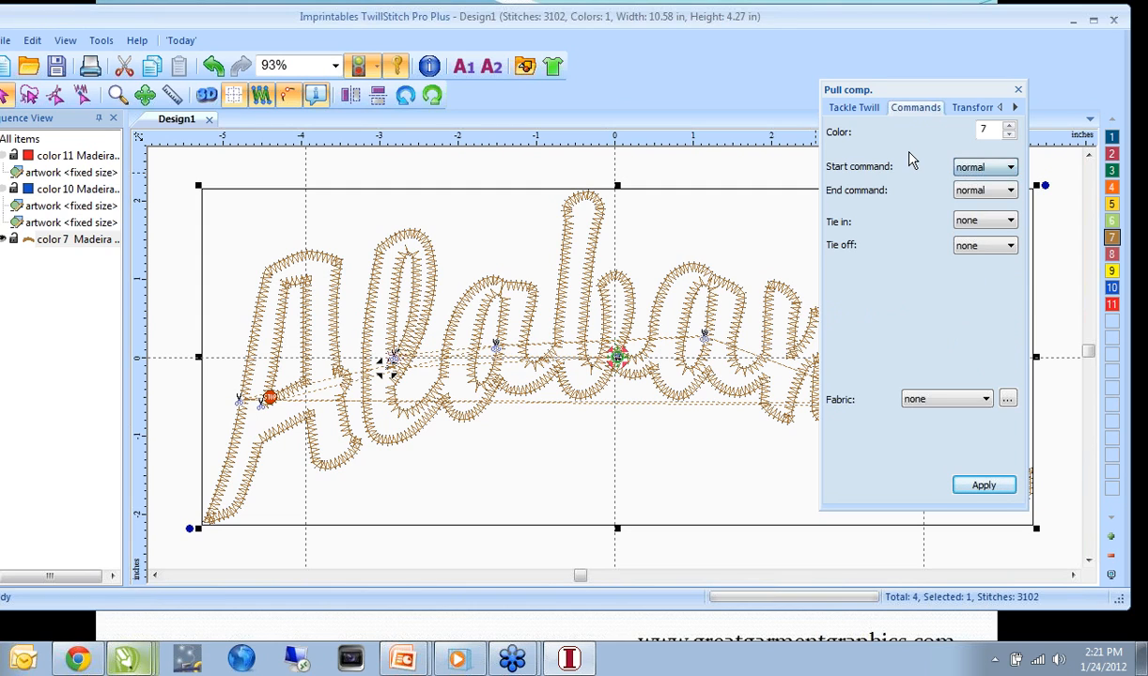
{"action": "left_click", "coordinate": [982, 191]}
{"action": "left_click", "coordinate": [868, 195]}
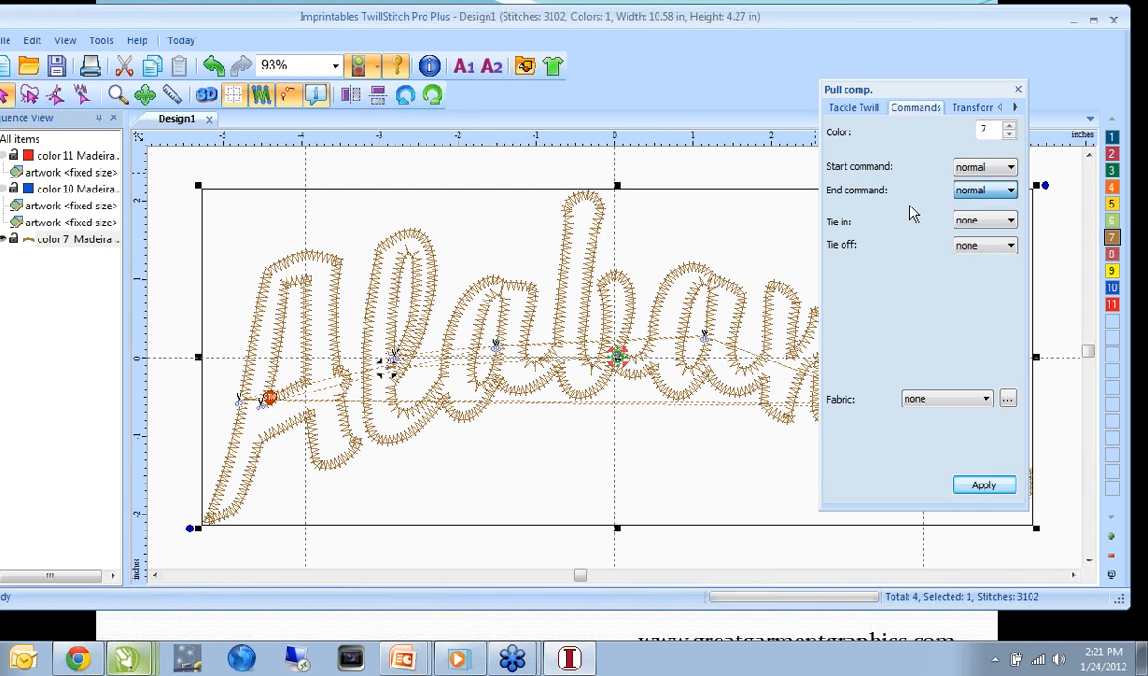
Set tie-in and tie-off to basic, apply, and close the properties panel.
{"action": "left_click", "coordinate": [968, 222]}
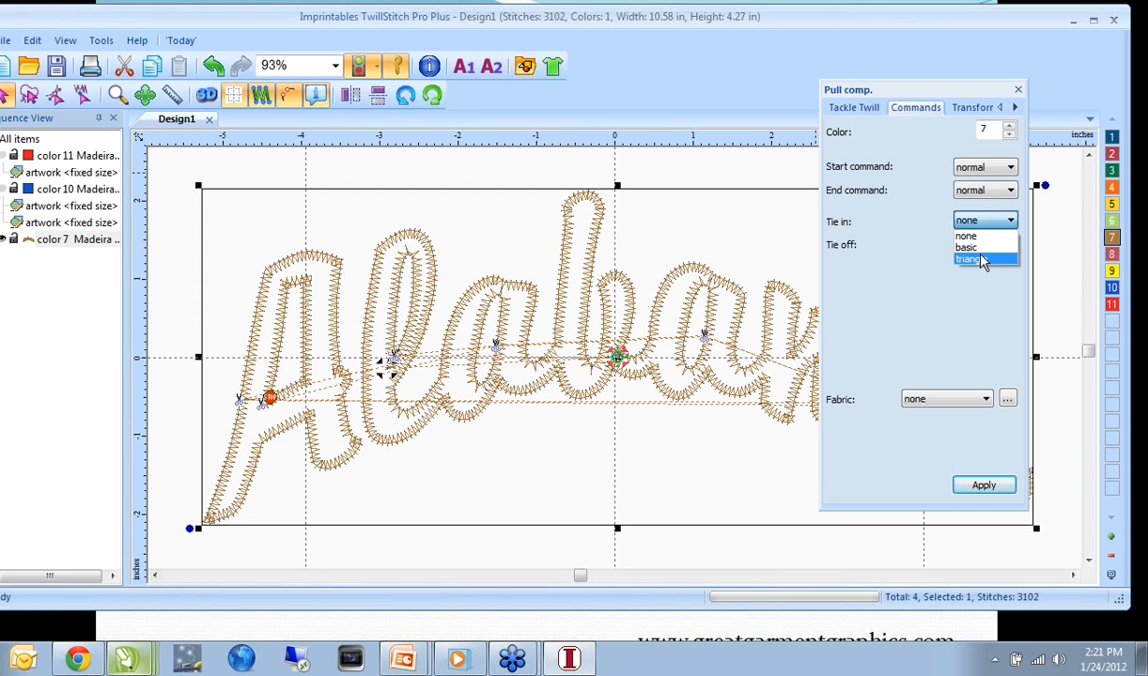
{"action": "left_click", "coordinate": [974, 248]}
{"action": "left_click", "coordinate": [981, 245]}
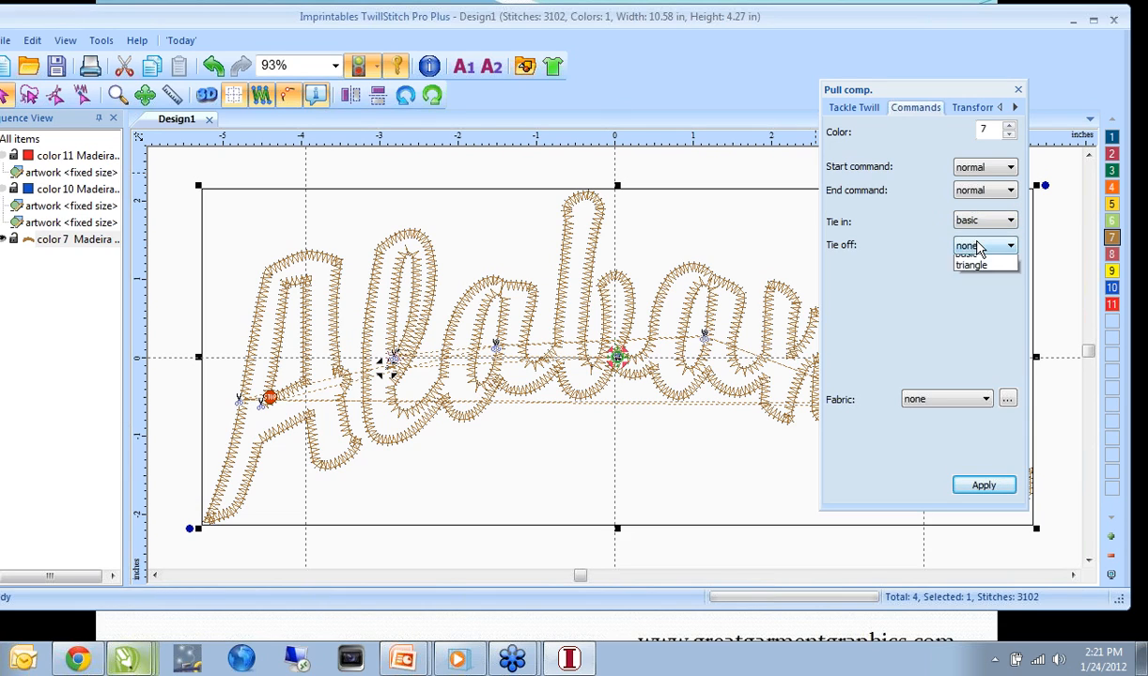
{"action": "left_click", "coordinate": [973, 271]}
{"action": "left_click", "coordinate": [982, 483]}
{"action": "left_click", "coordinate": [1019, 89]}
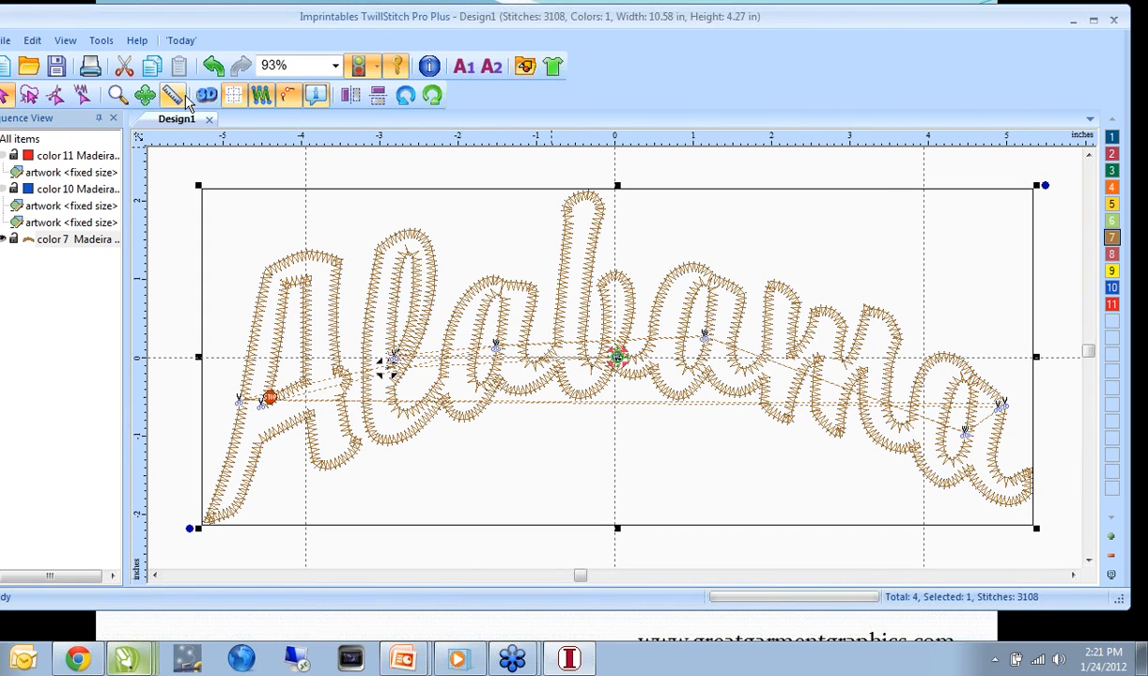
{"action": "left_click", "coordinate": [83, 96]}
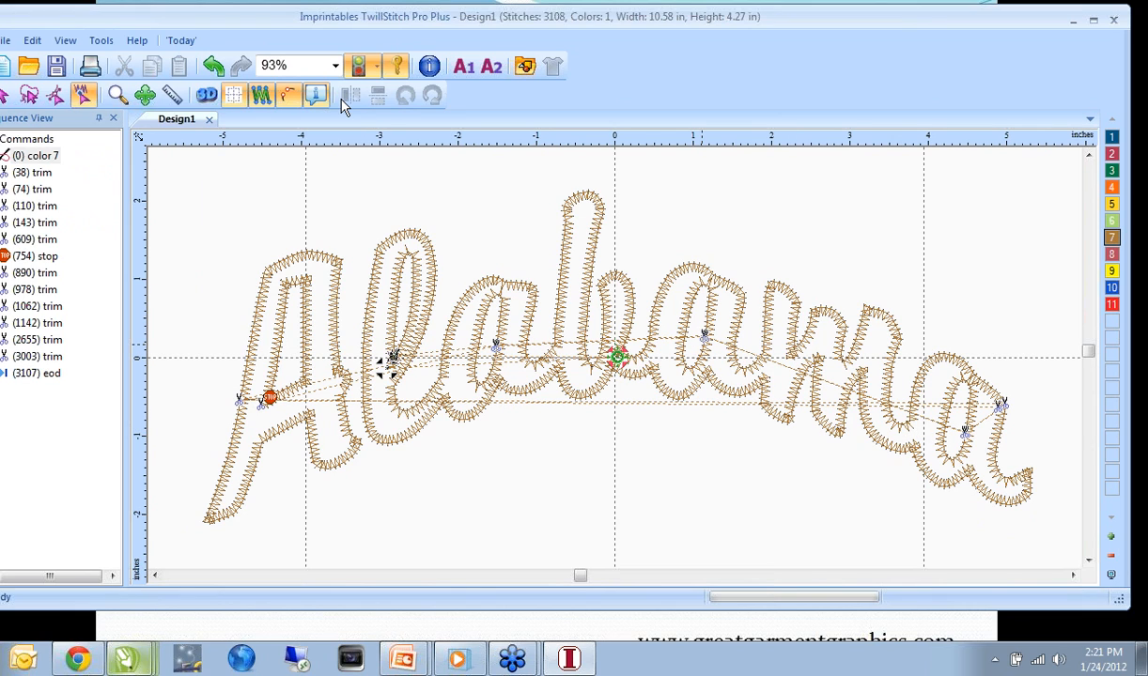
Toggle command markers and stitch ends while zooming into the top of the 'l', then zoom to fit.
{"action": "left_click", "coordinate": [316, 96]}
{"action": "left_click", "coordinate": [315, 96]}
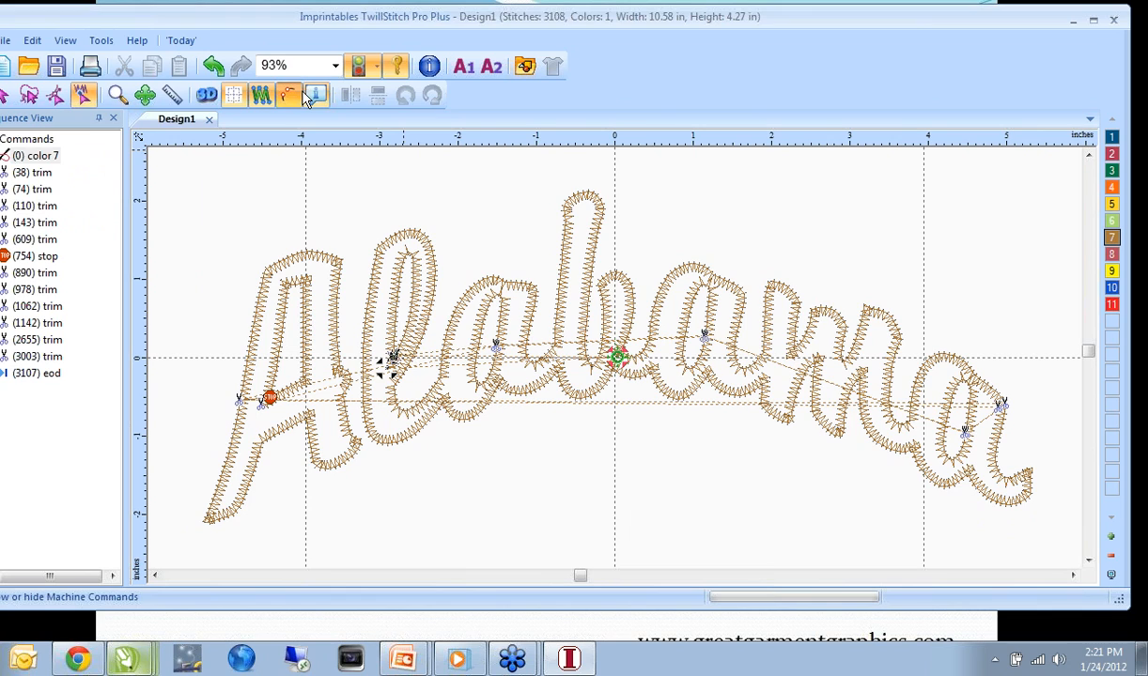
{"action": "left_click", "coordinate": [116, 95]}
{"action": "left_click_drag", "start_coordinate": [378, 205], "coordinate": [438, 250]}
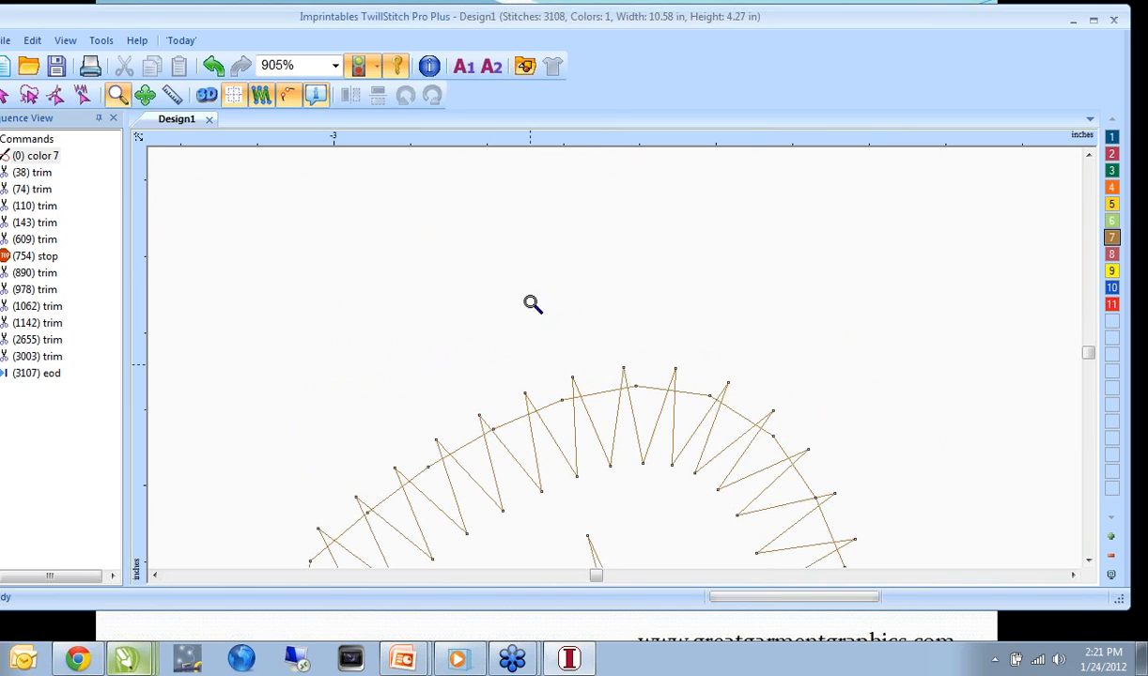
{"action": "left_click", "coordinate": [290, 98]}
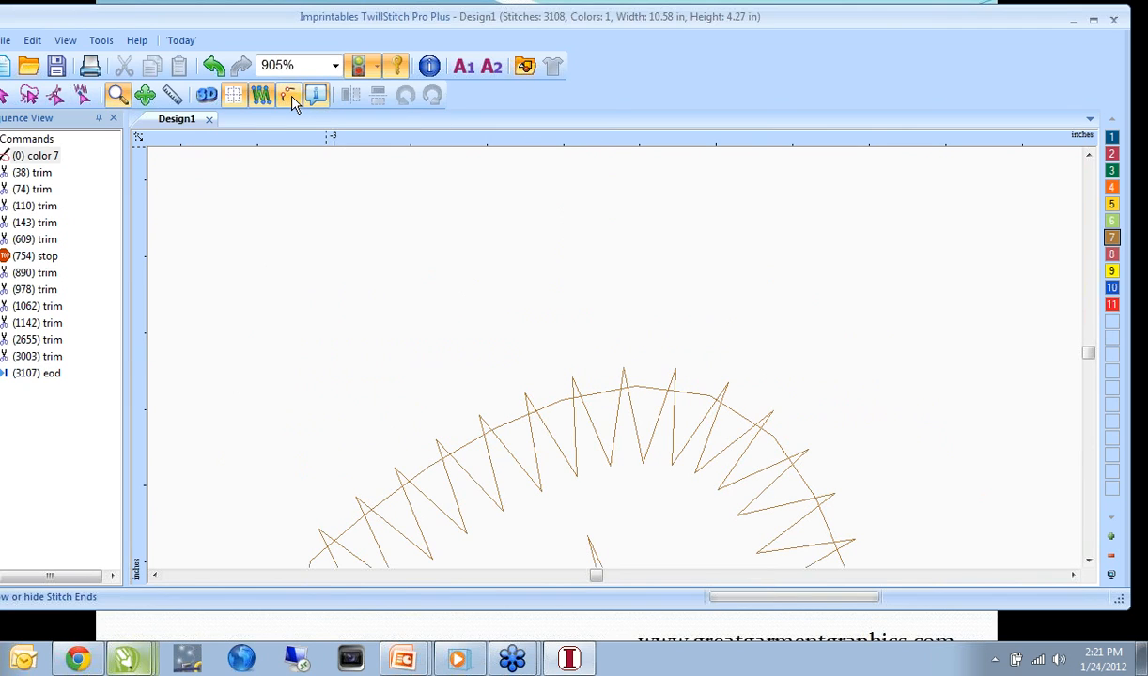
{"action": "left_click", "coordinate": [291, 100]}
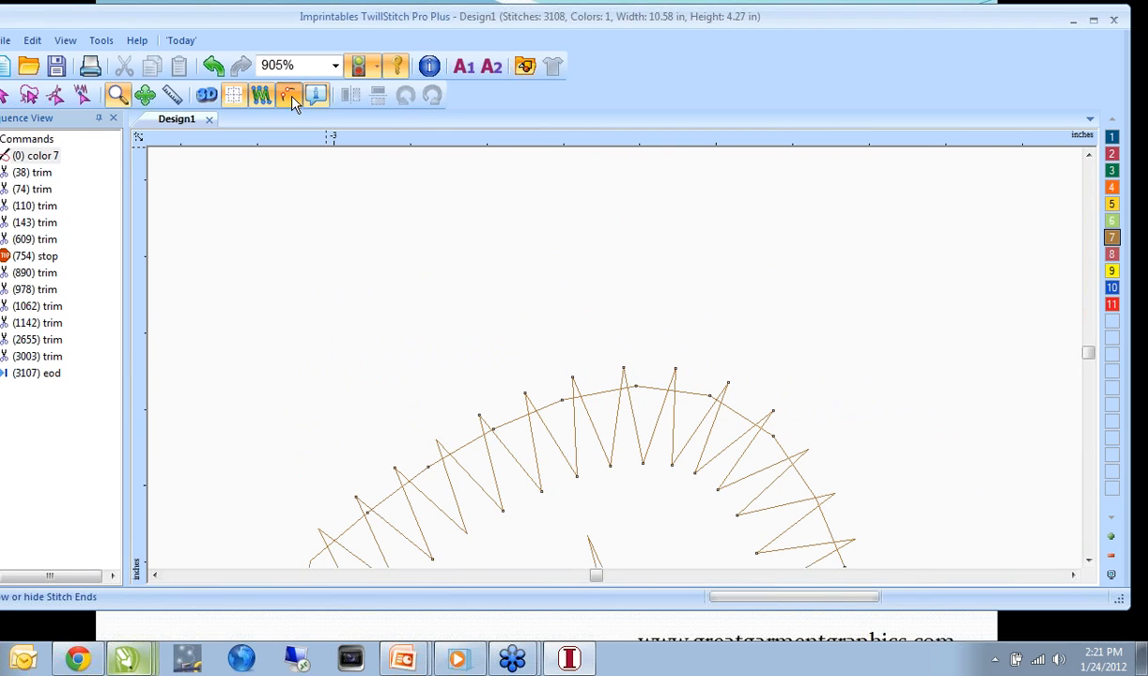
{"action": "left_click", "coordinate": [334, 66]}
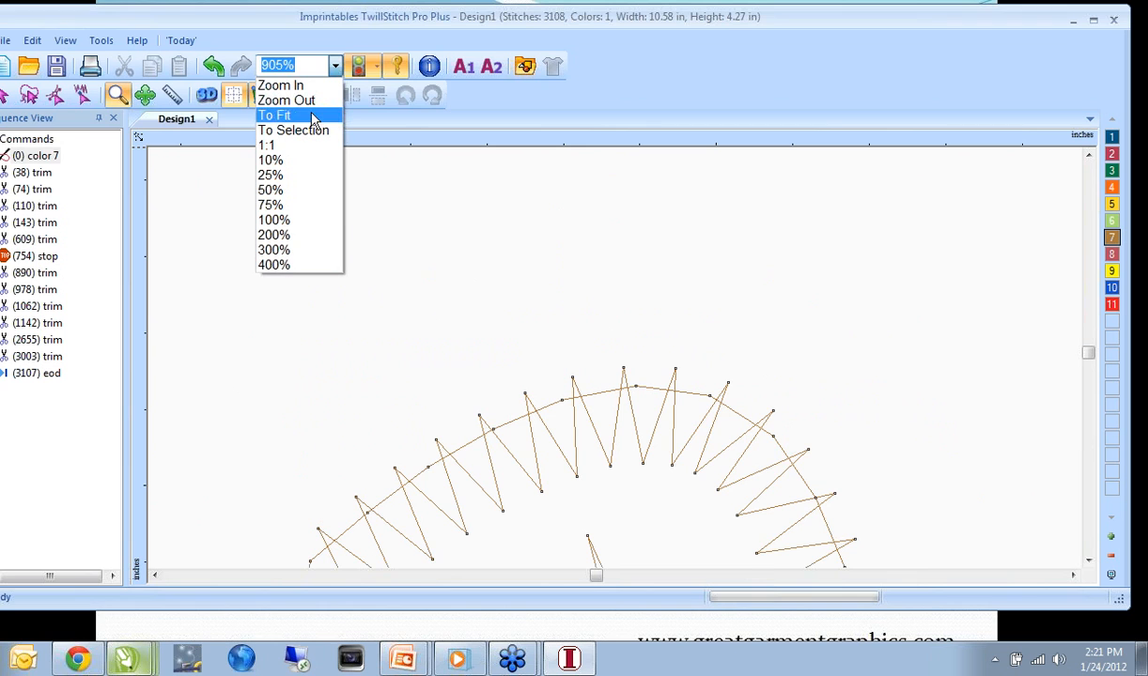
{"action": "left_click", "coordinate": [313, 116]}
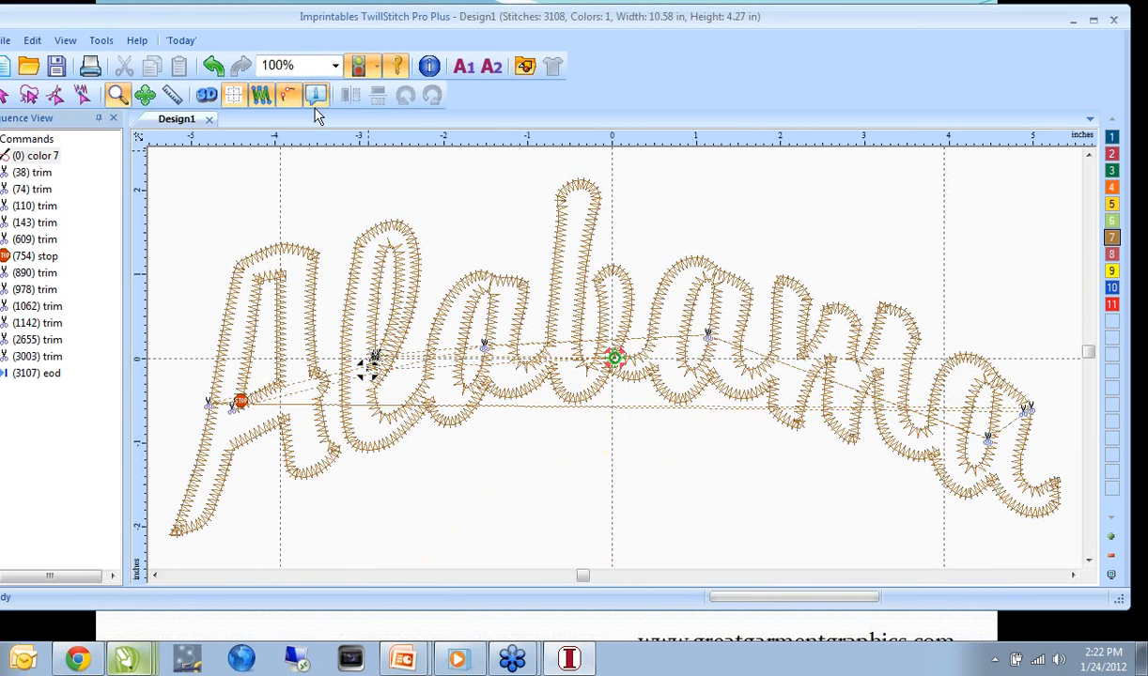
Toggle the stitches and 3D preview, then pick the (754) stop command in Sequence View.
{"action": "left_click", "coordinate": [261, 98]}
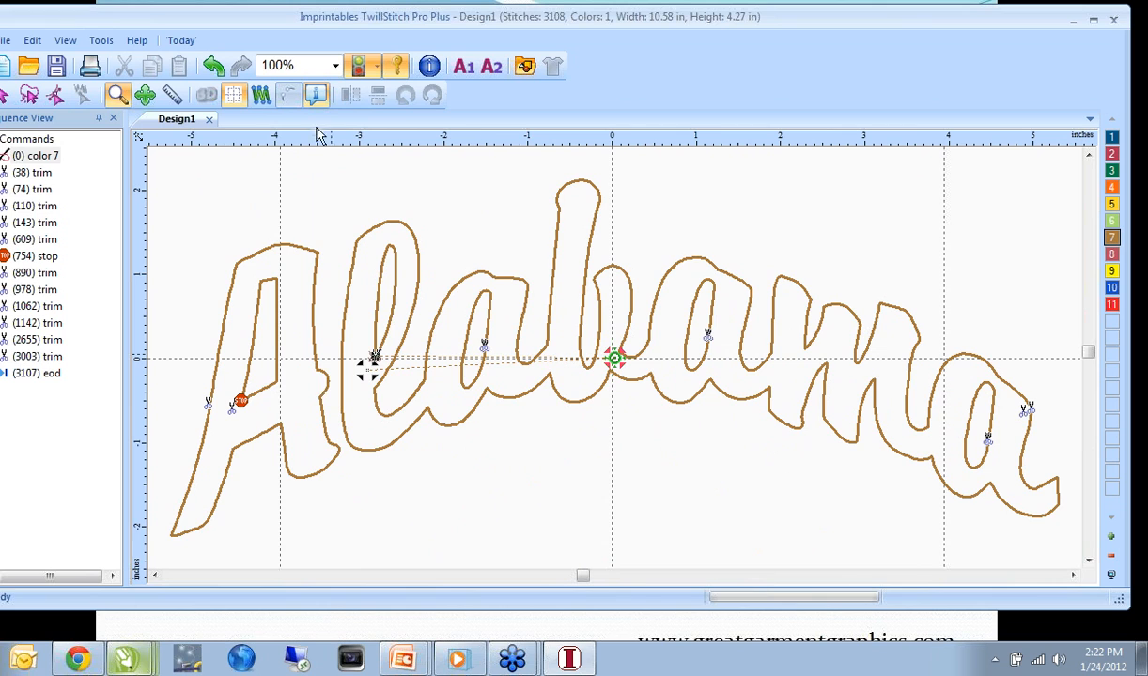
{"action": "left_click", "coordinate": [261, 97]}
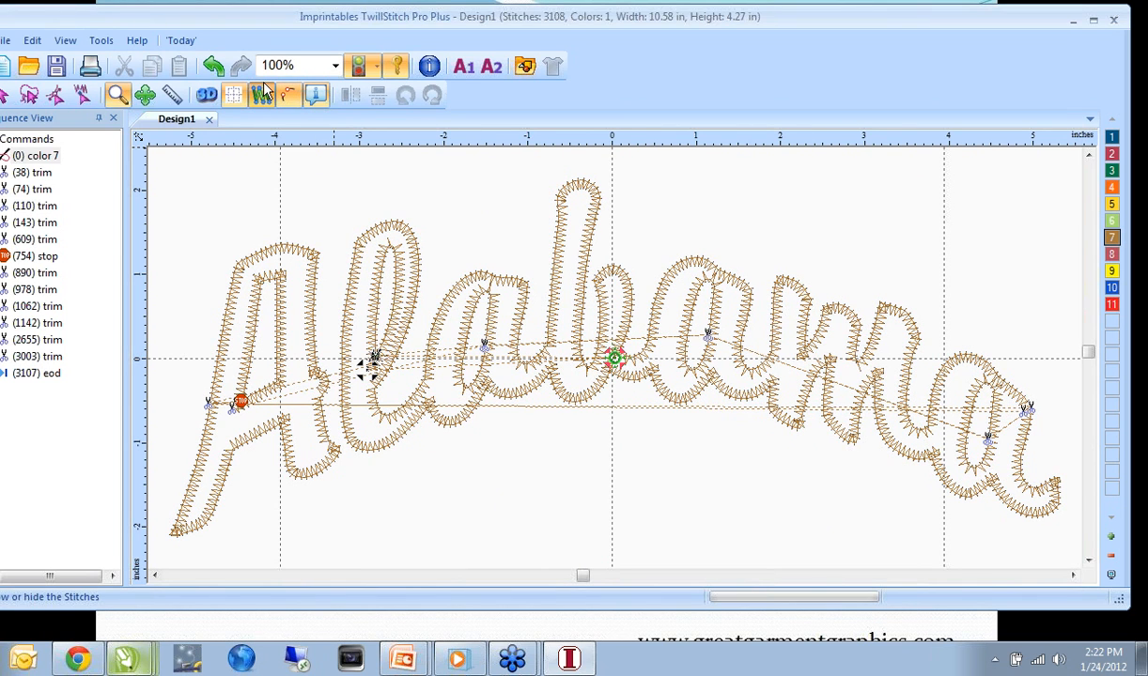
{"action": "left_click", "coordinate": [209, 98]}
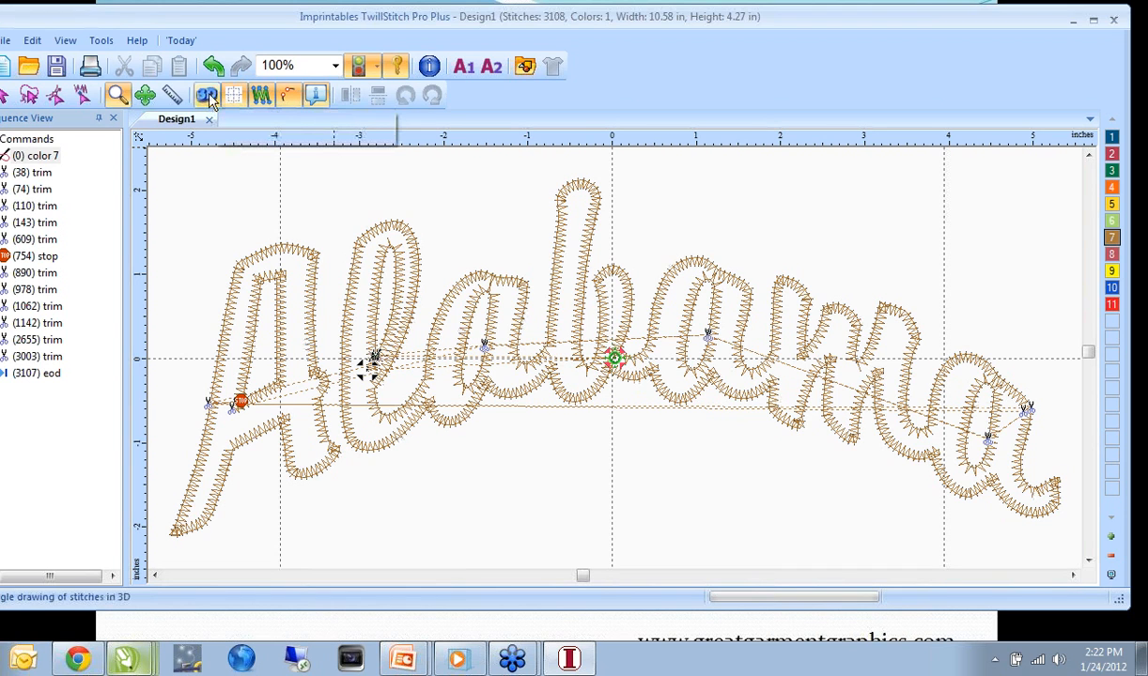
{"action": "left_click", "coordinate": [208, 96]}
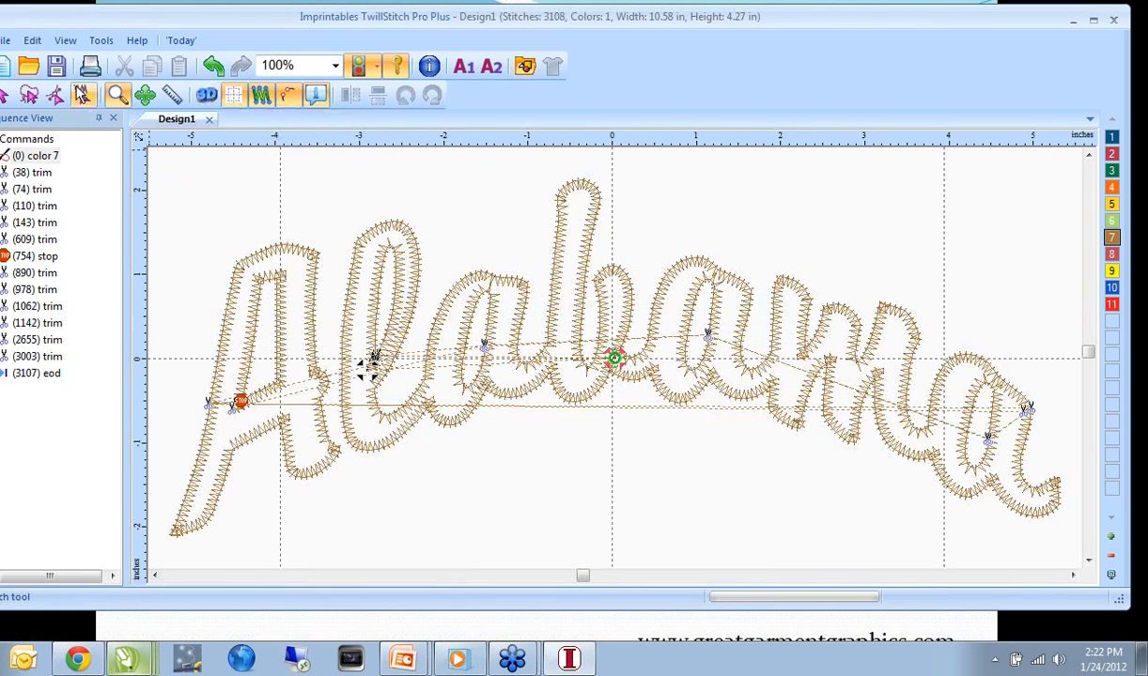
{"action": "left_click", "coordinate": [81, 98]}
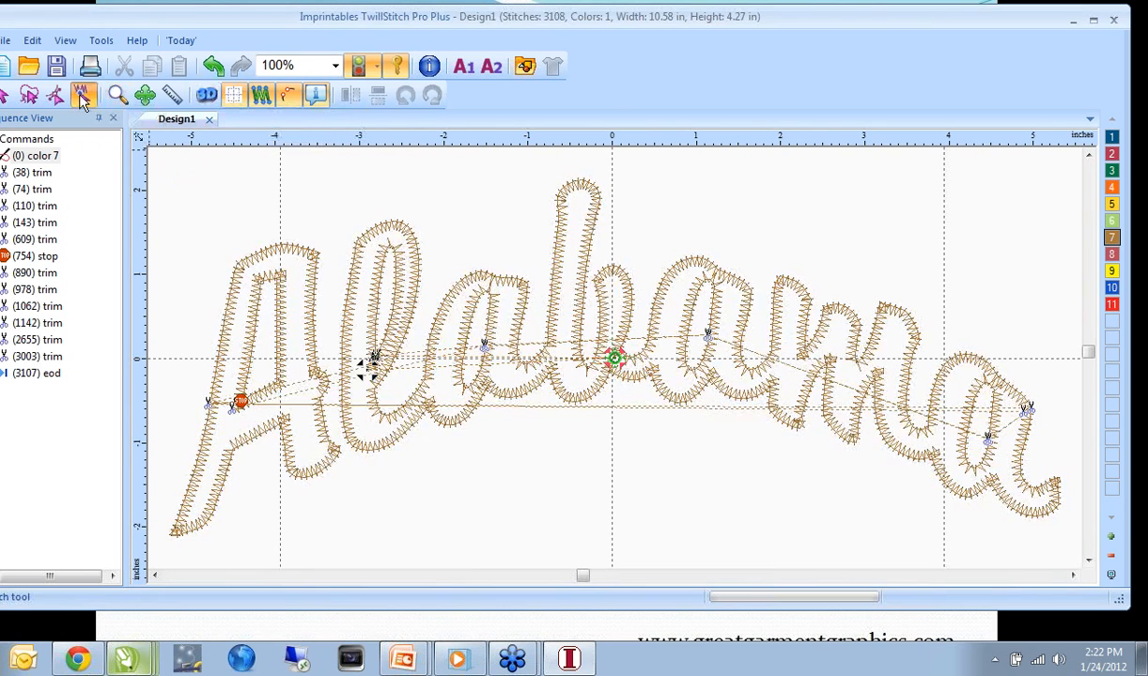
{"action": "left_click", "coordinate": [34, 258]}
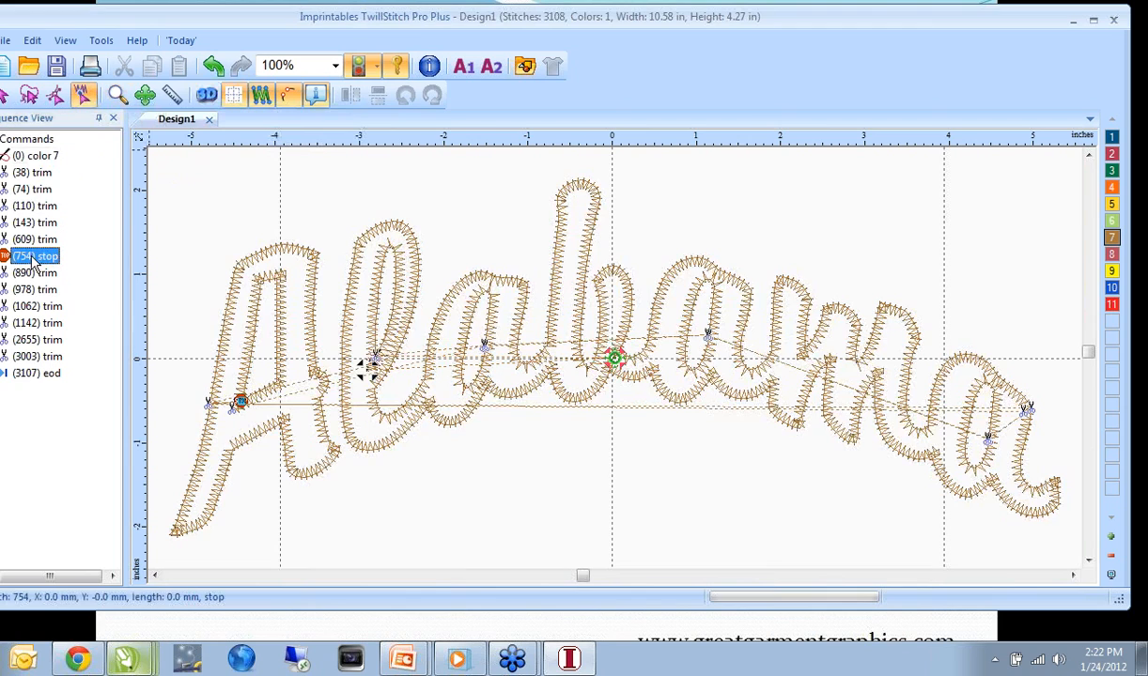
Change the stitch 754 command from stop to frame out in its Properties, then close the panel.
{"action": "right_click", "coordinate": [34, 262]}
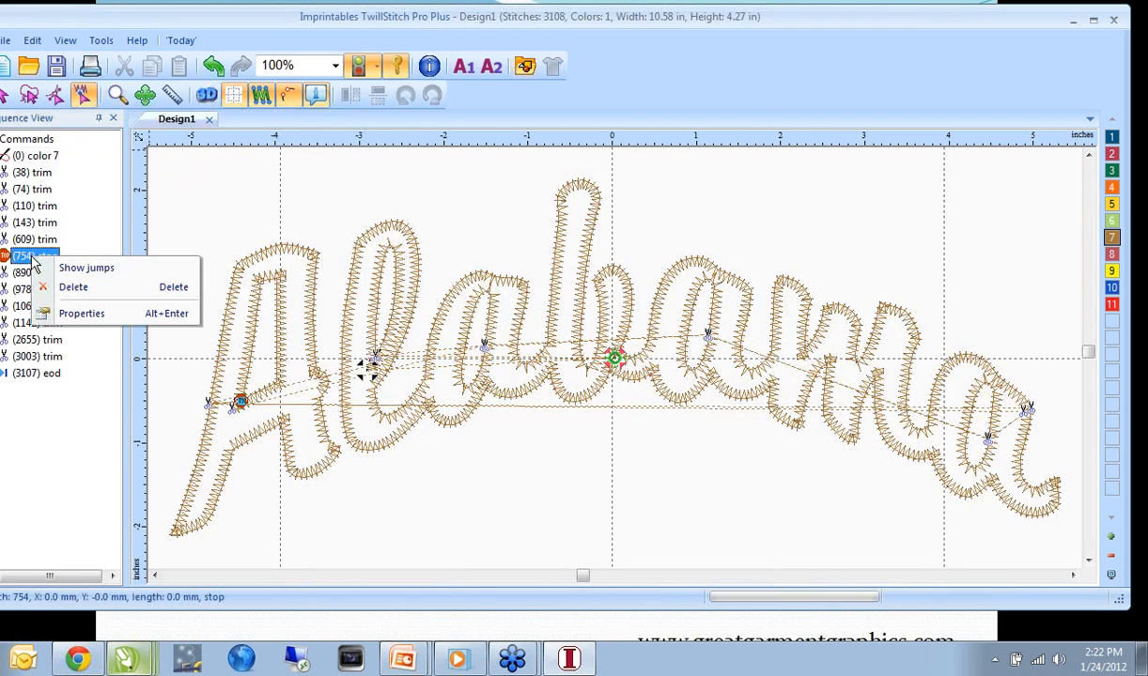
{"action": "left_click", "coordinate": [111, 313]}
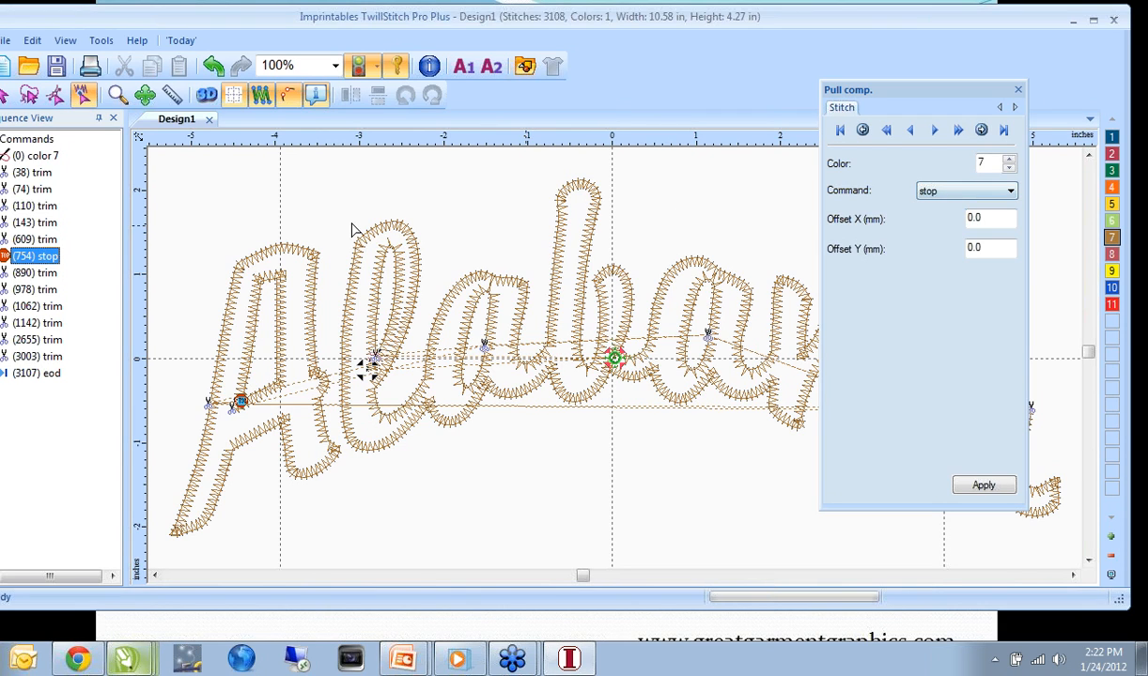
{"action": "left_click", "coordinate": [962, 193]}
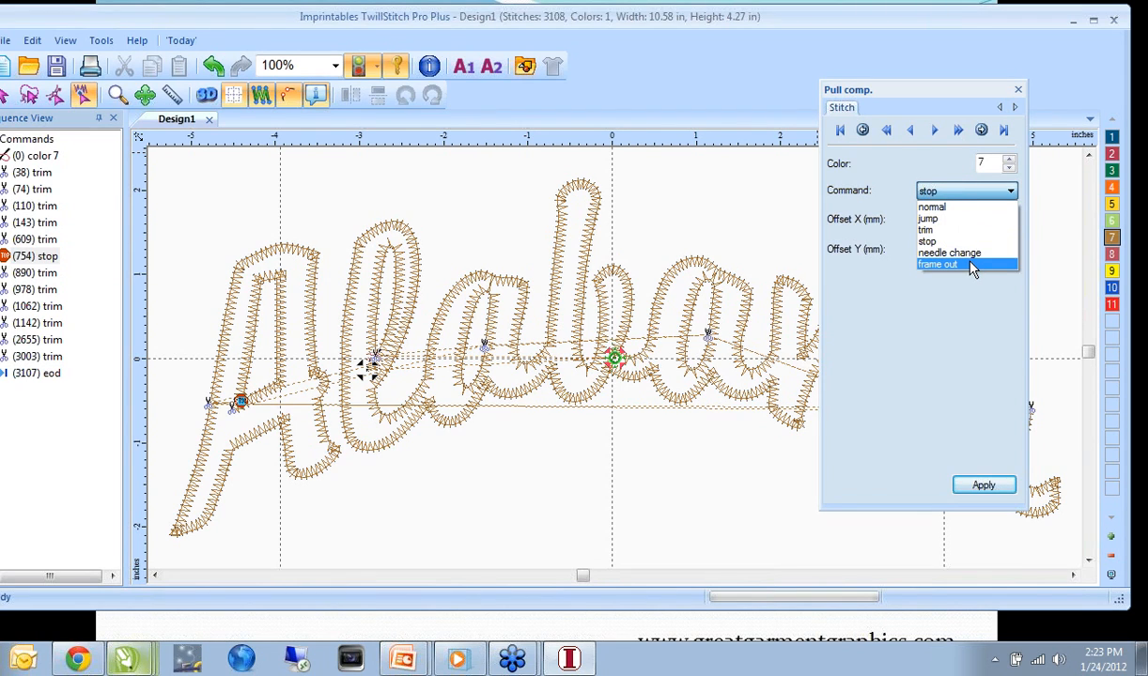
{"action": "left_click", "coordinate": [972, 266]}
{"action": "left_click", "coordinate": [994, 487]}
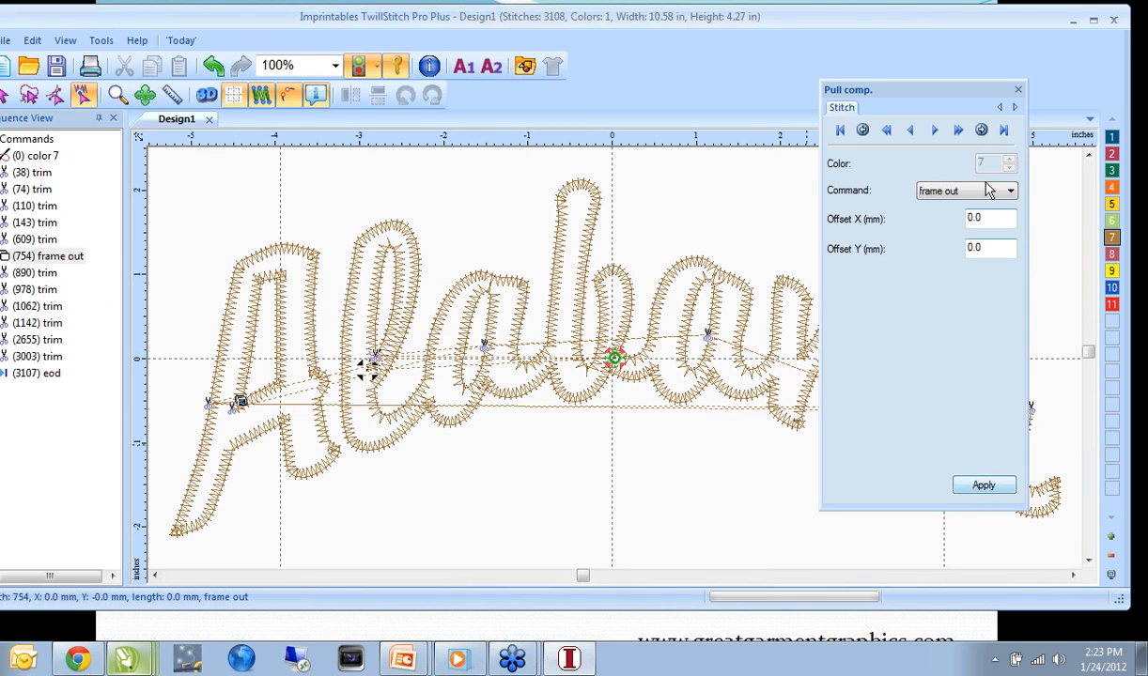
{"action": "left_click", "coordinate": [1019, 91]}
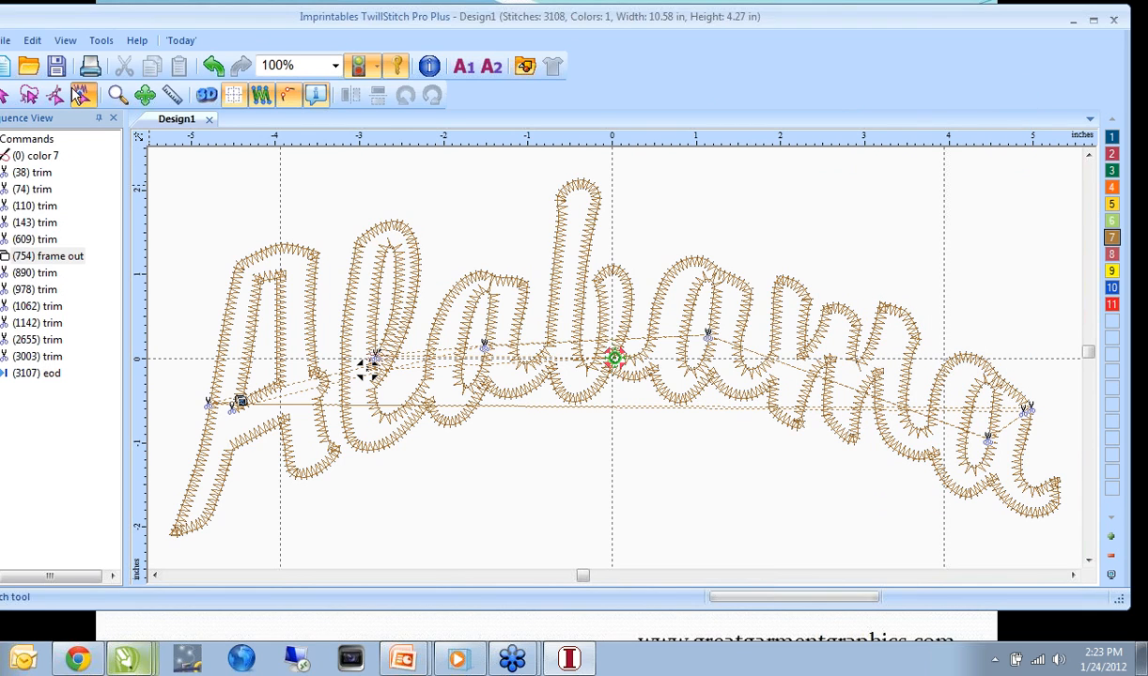
Convert the color 7 stitches back to artwork and break it apart into separate pieces.
{"action": "left_click", "coordinate": [5, 94]}
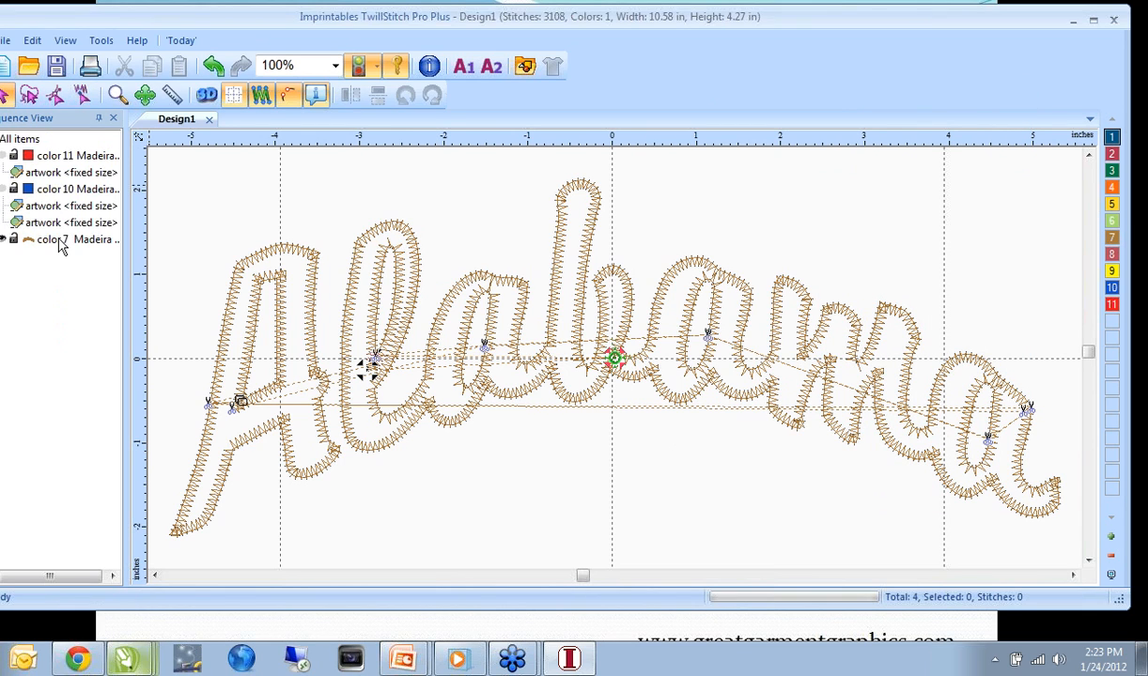
{"action": "right_click", "coordinate": [61, 246]}
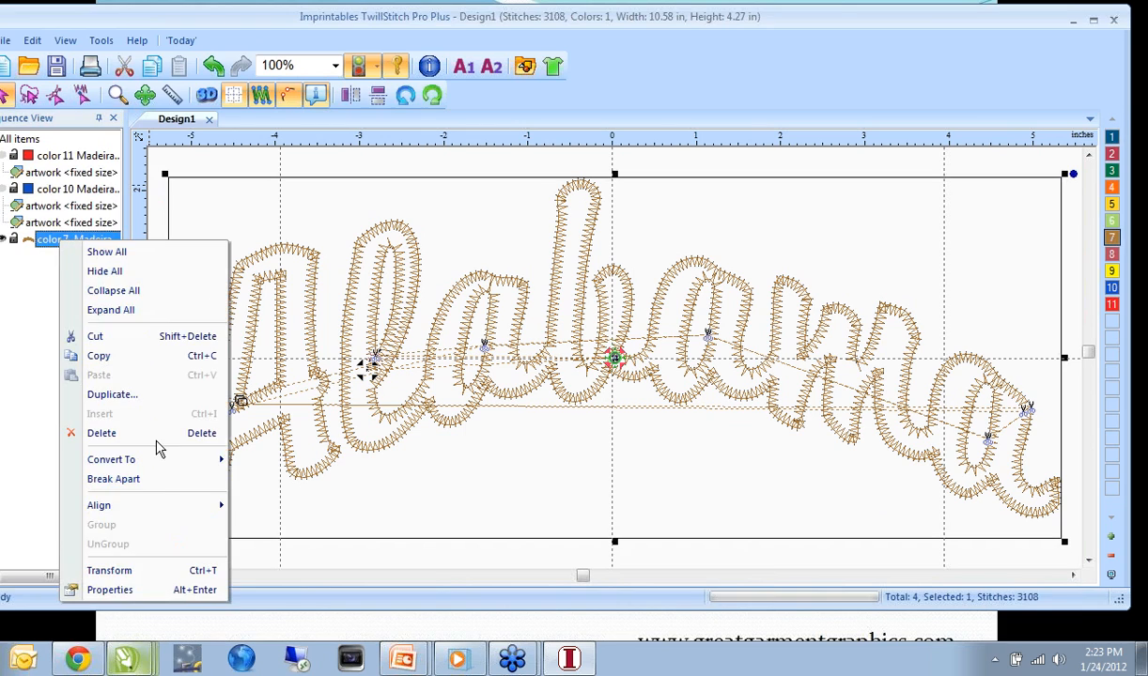
{"action": "mouse_move", "coordinate": [155, 462]}
{"action": "left_click", "coordinate": [273, 546]}
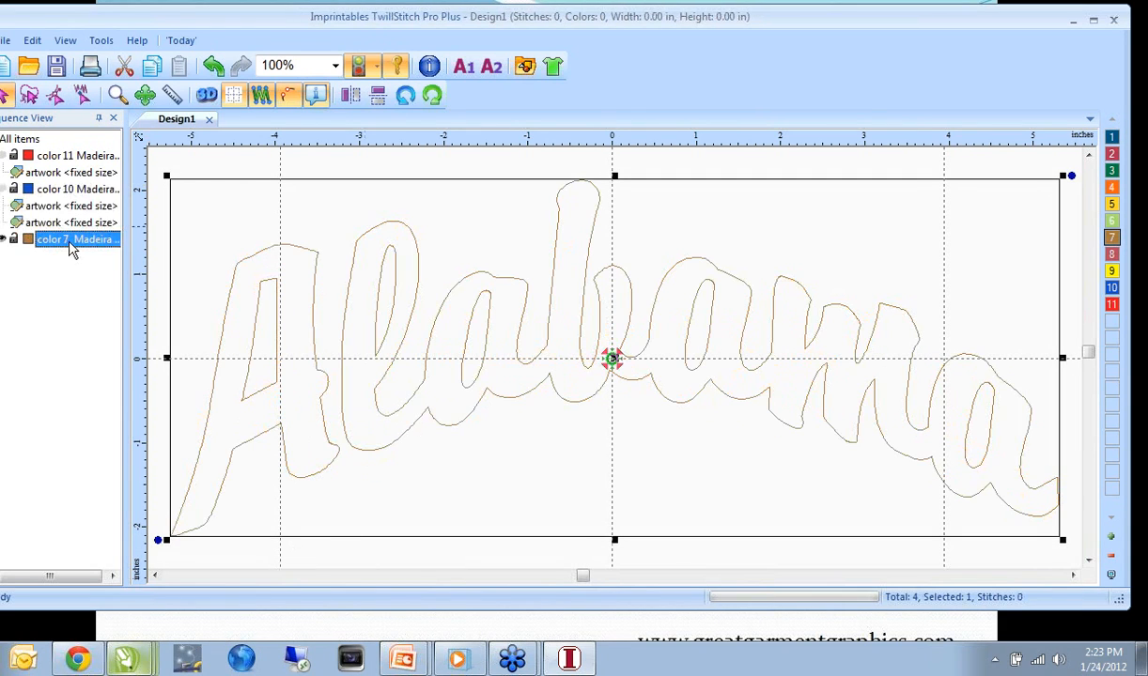
{"action": "right_click", "coordinate": [66, 248]}
{"action": "left_click", "coordinate": [163, 492]}
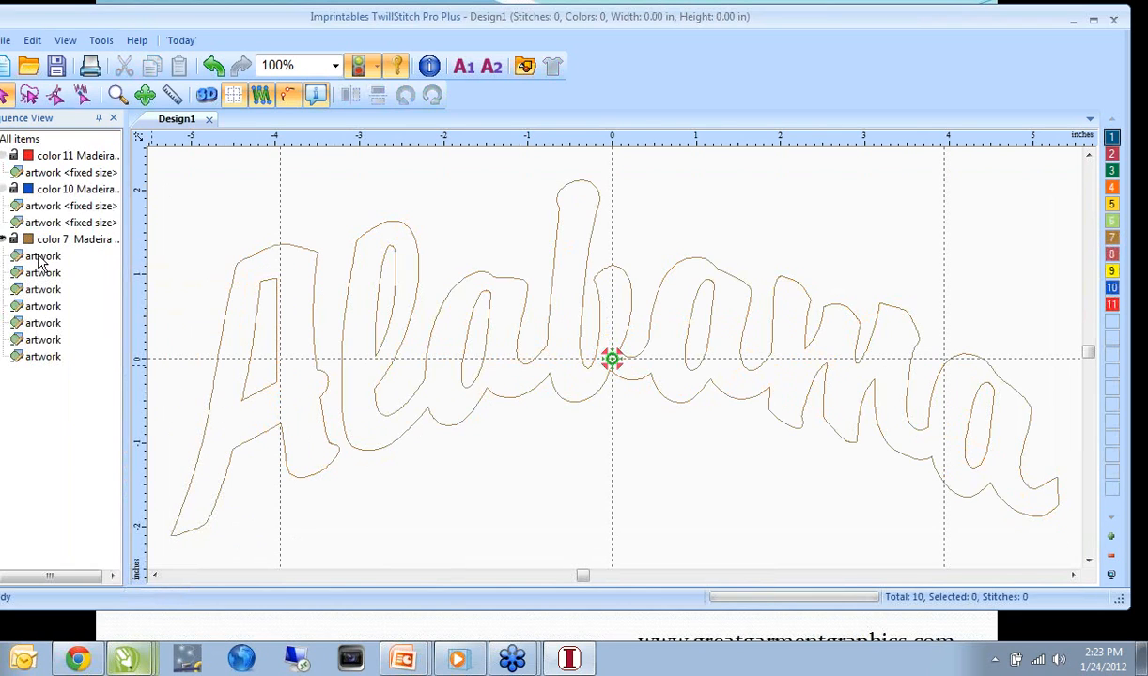
Select the broken-apart outline pieces, then combine the color 7 group and undo the merge.
{"action": "left_click", "coordinate": [47, 273]}
{"action": "left_click", "coordinate": [54, 288]}
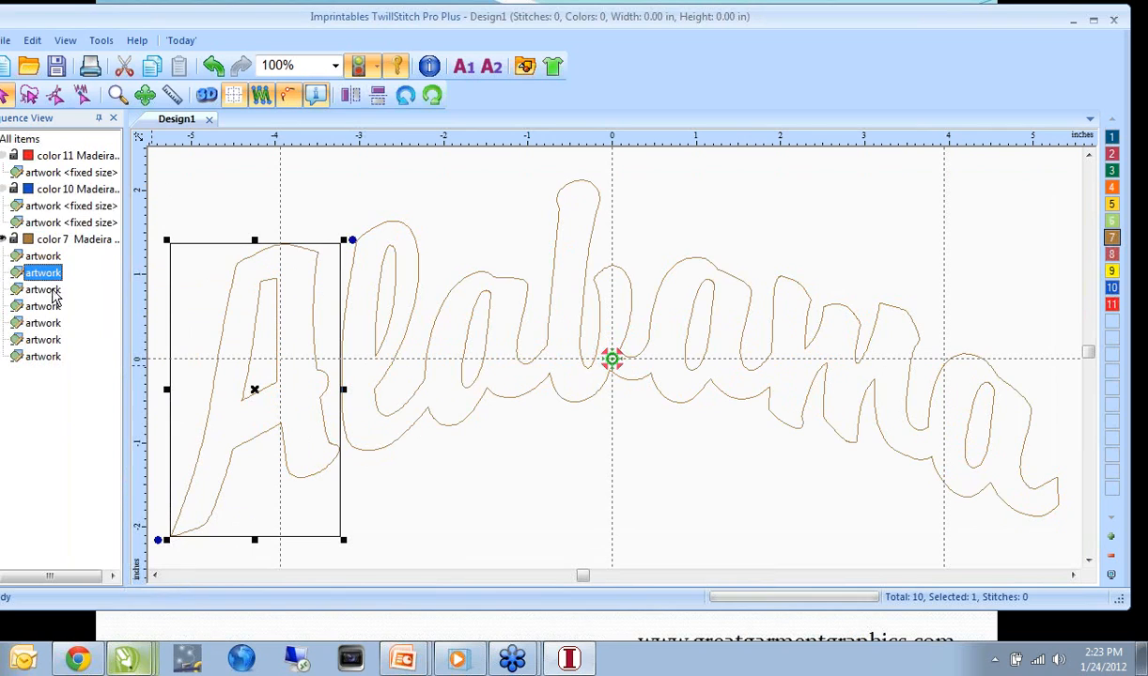
{"action": "left_click", "coordinate": [43, 308]}
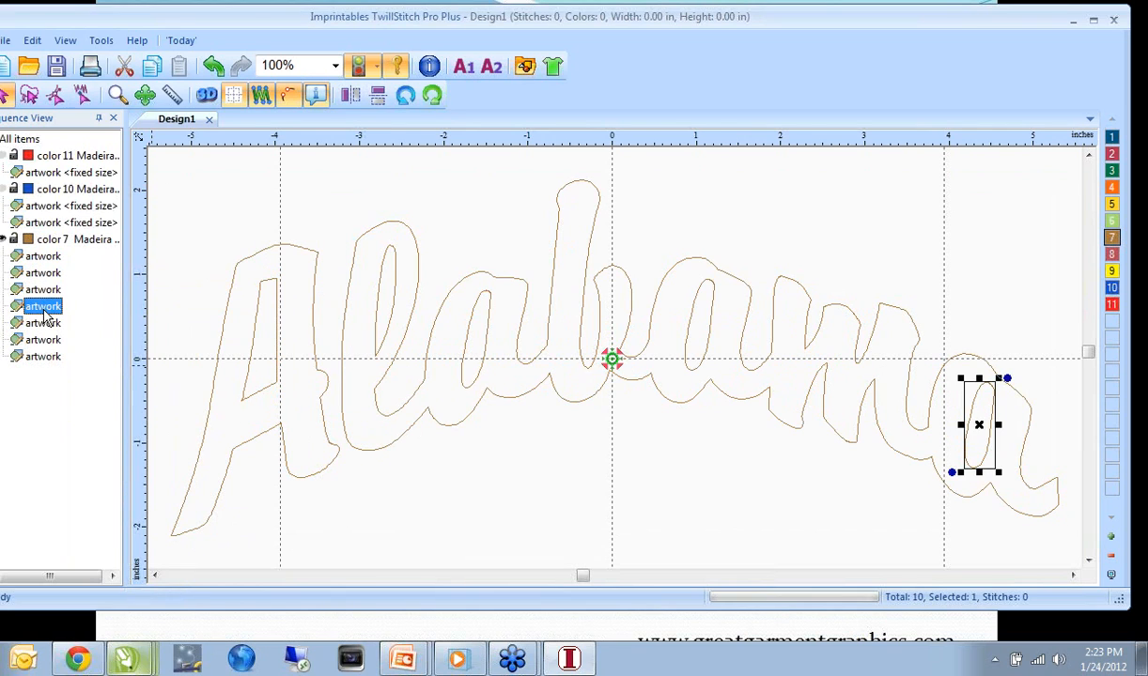
{"action": "left_click", "coordinate": [47, 241]}
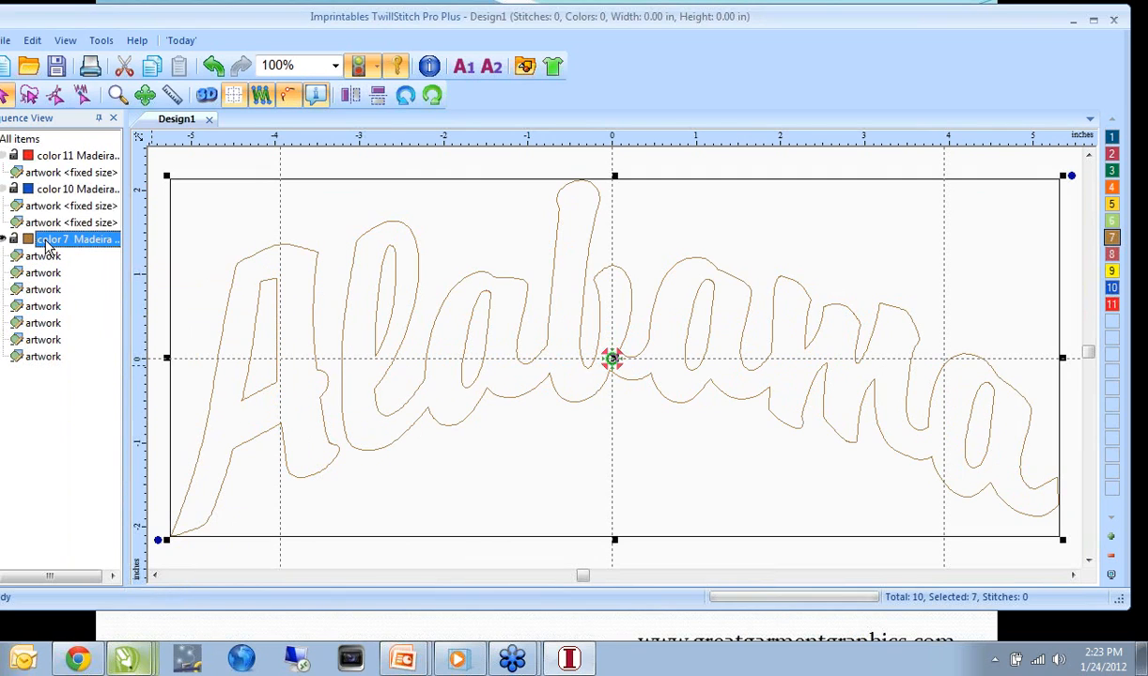
{"action": "right_click", "coordinate": [45, 246]}
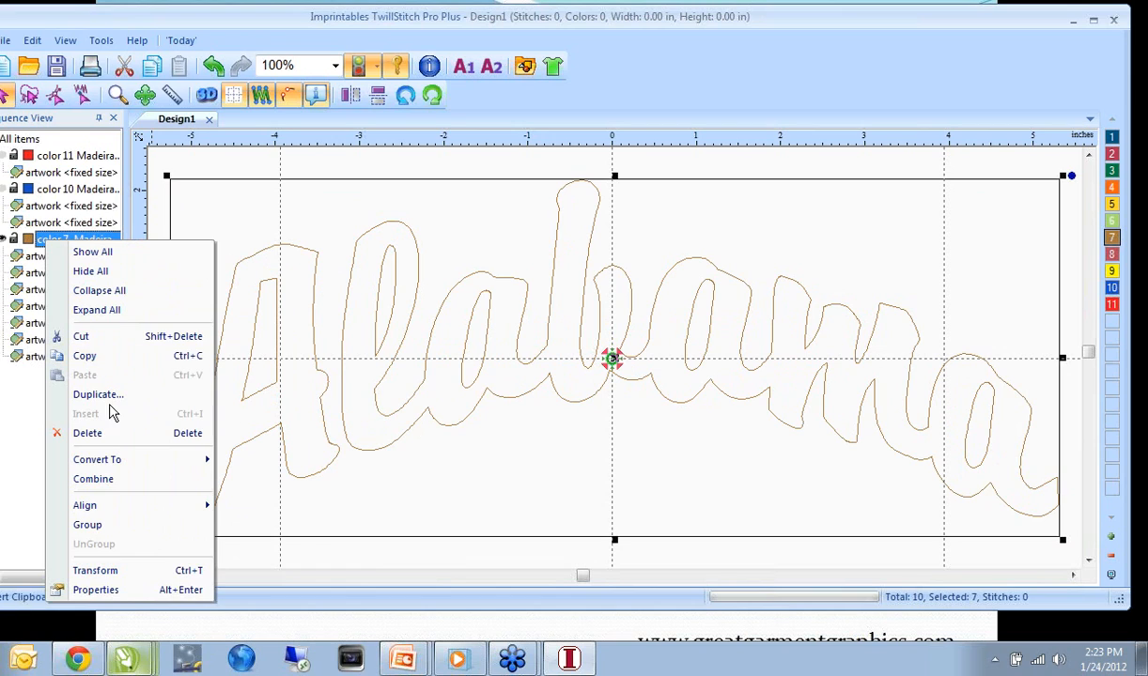
{"action": "left_click", "coordinate": [121, 475]}
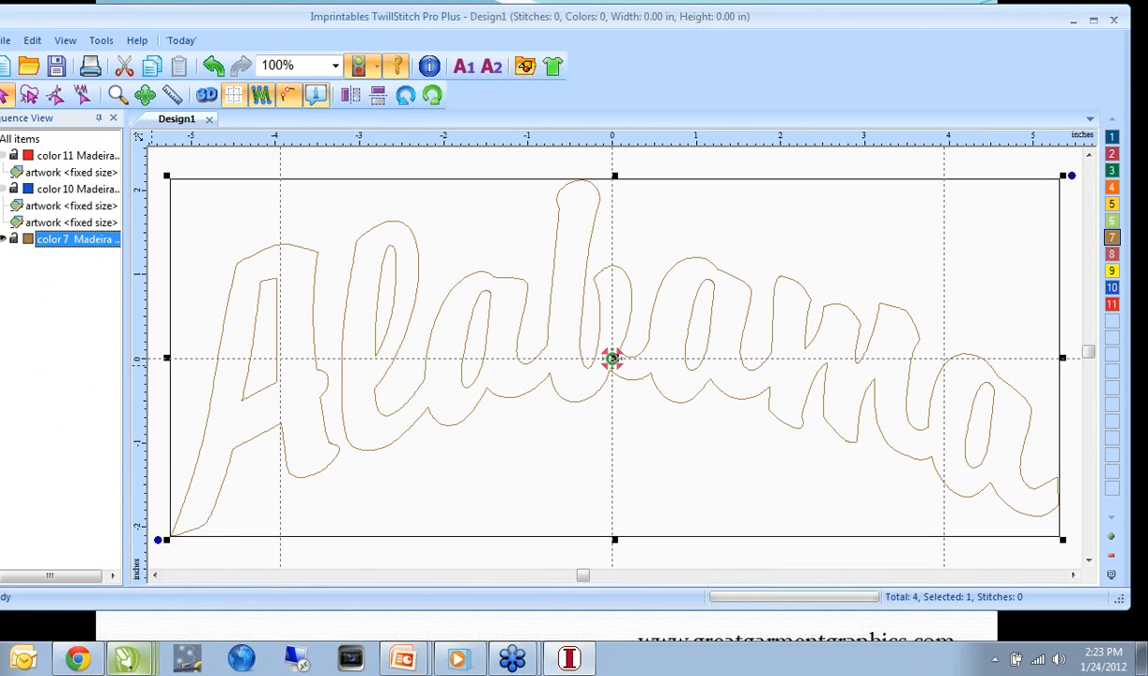
{"action": "key", "text": "ctrl+z"}
Convert the color 7 outline group to tackle twill stitching.
{"action": "right_click", "coordinate": [42, 247]}
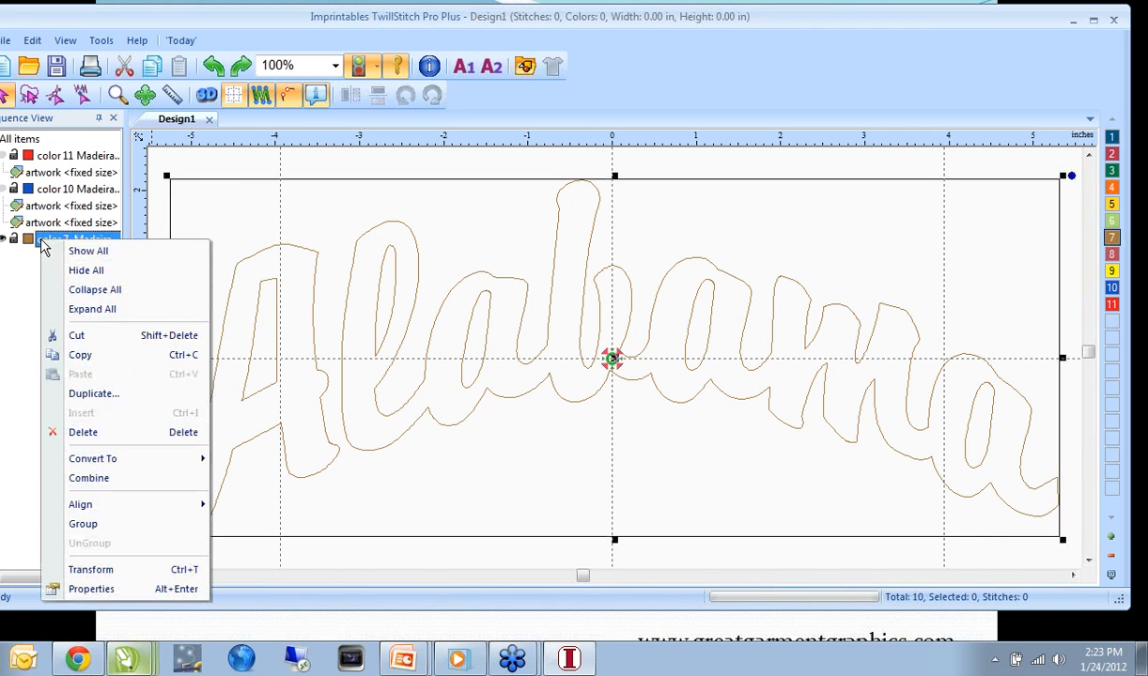
{"action": "mouse_move", "coordinate": [127, 462]}
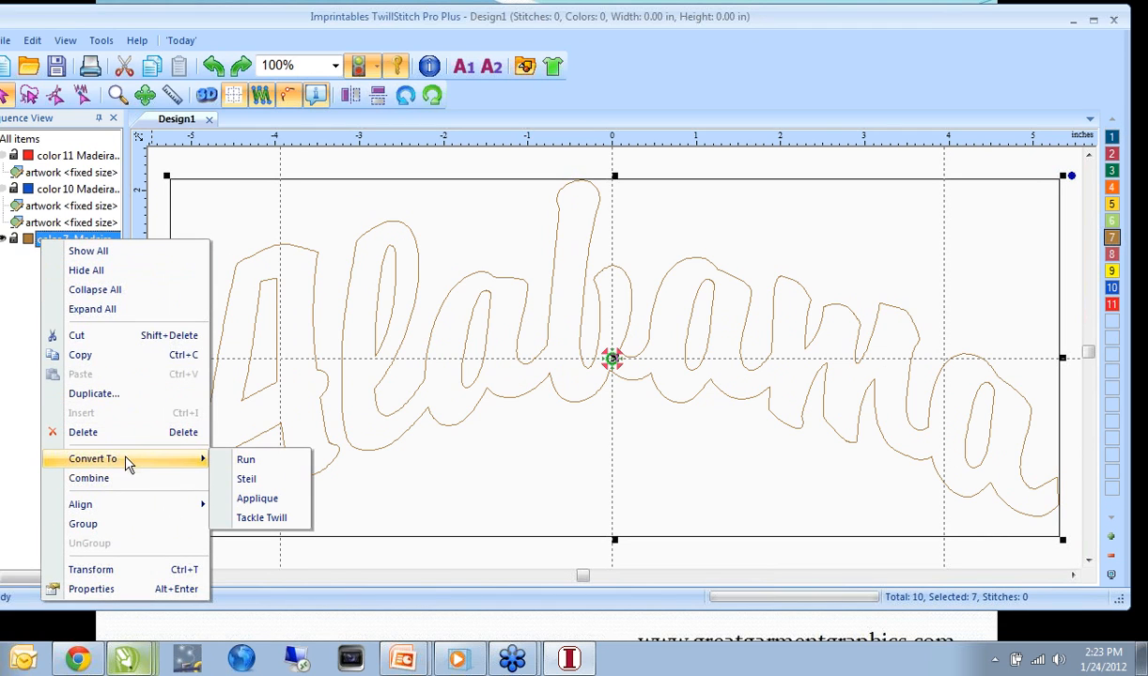
{"action": "left_click", "coordinate": [263, 498]}
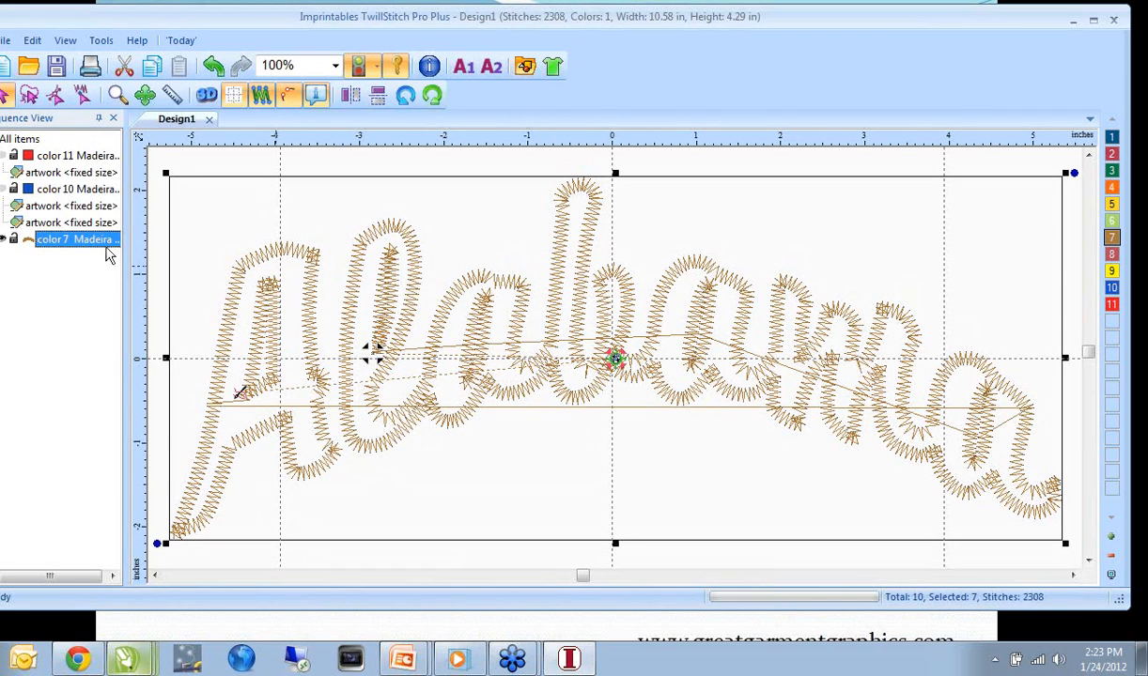
{"action": "right_click", "coordinate": [70, 242]}
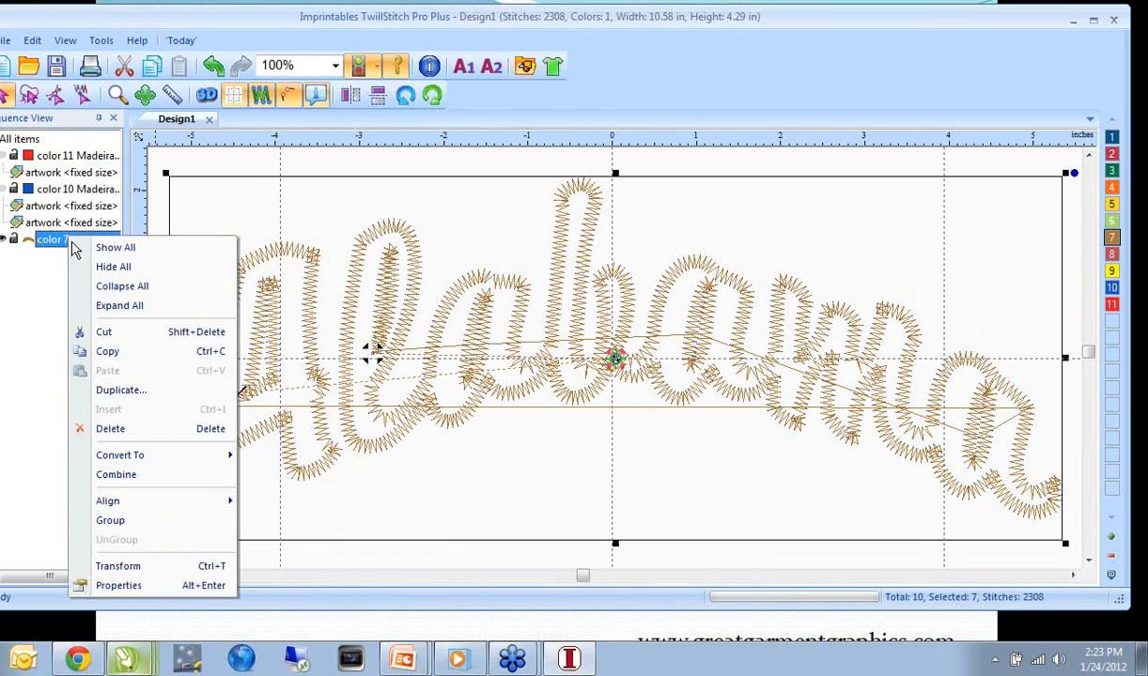
Turn on Adjust holes and Placement line in the twill properties and apply both.
{"action": "left_click", "coordinate": [155, 587]}
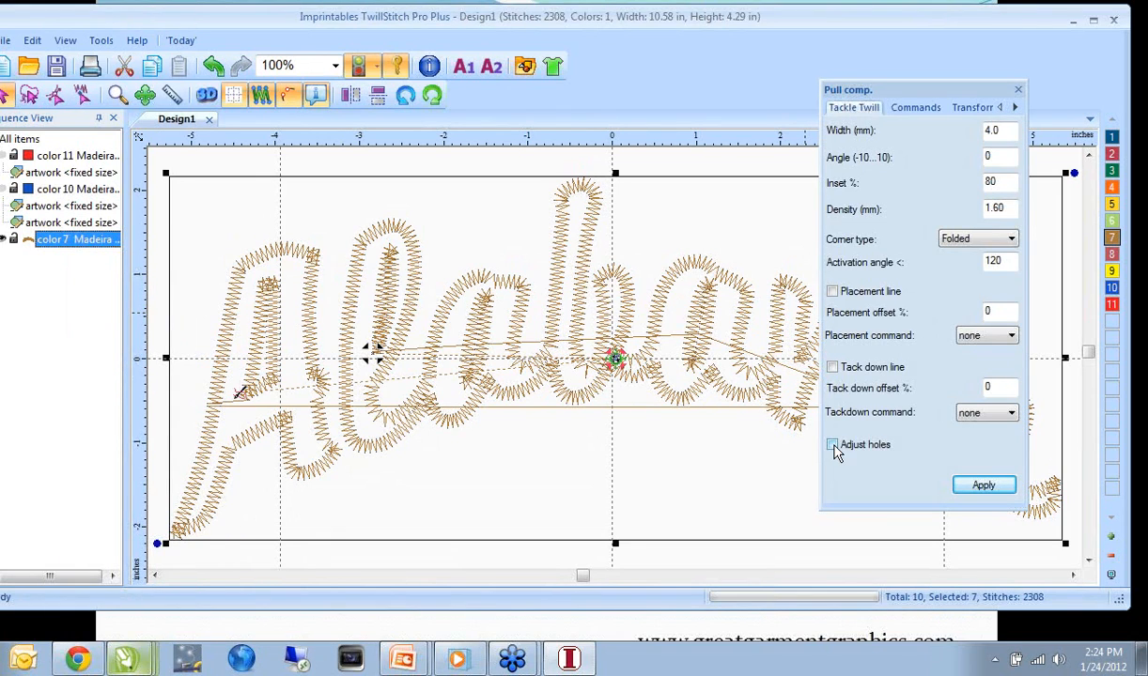
{"action": "left_click", "coordinate": [833, 446]}
{"action": "left_click", "coordinate": [985, 481]}
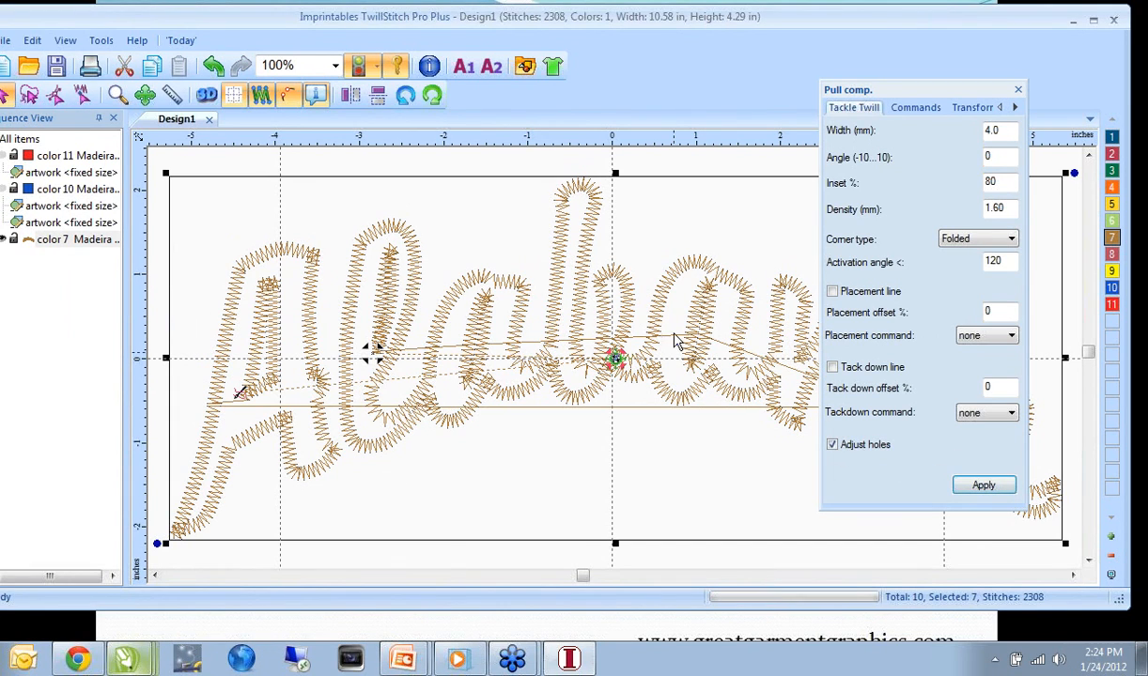
{"action": "left_click", "coordinate": [889, 297]}
{"action": "left_click", "coordinate": [993, 483]}
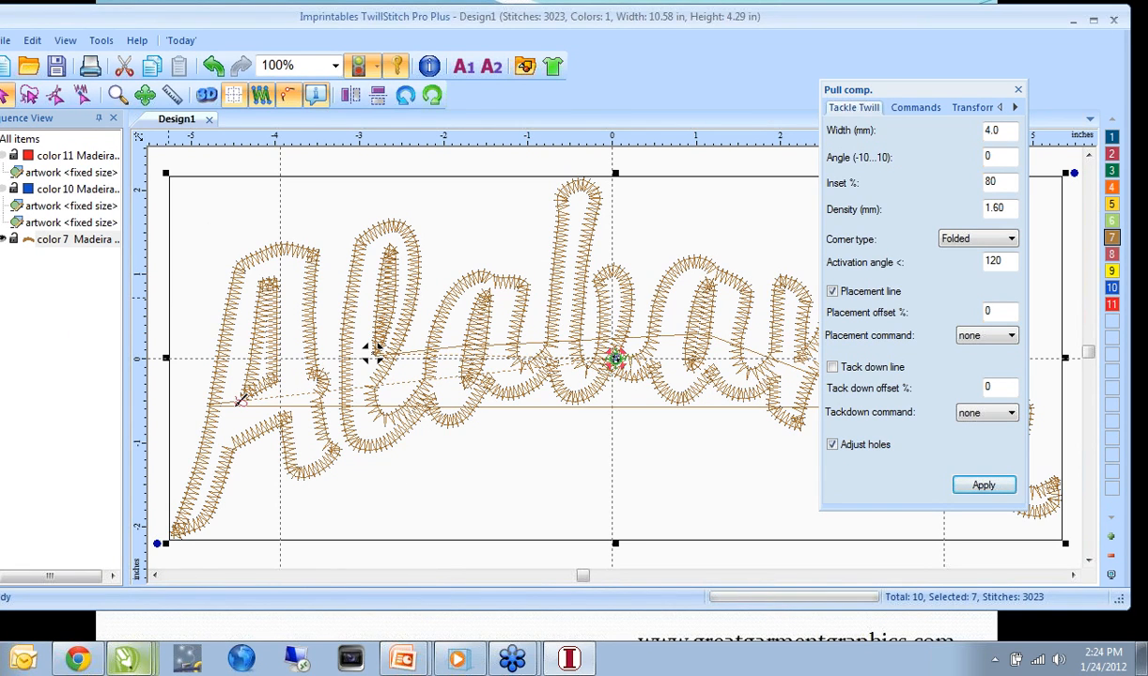
Set the A piece's tackle twill Inset to 20%, close the panel, then undo.
{"action": "left_click", "coordinate": [46, 259]}
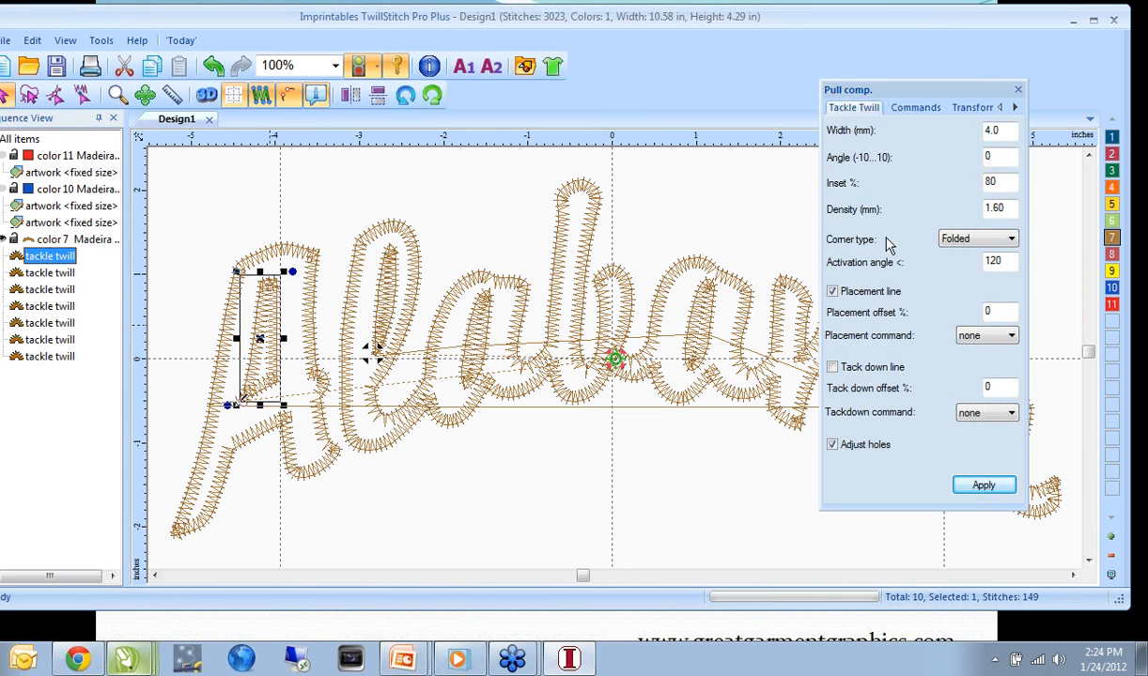
{"action": "left_click_drag", "start_coordinate": [1014, 180], "coordinate": [974, 184]}
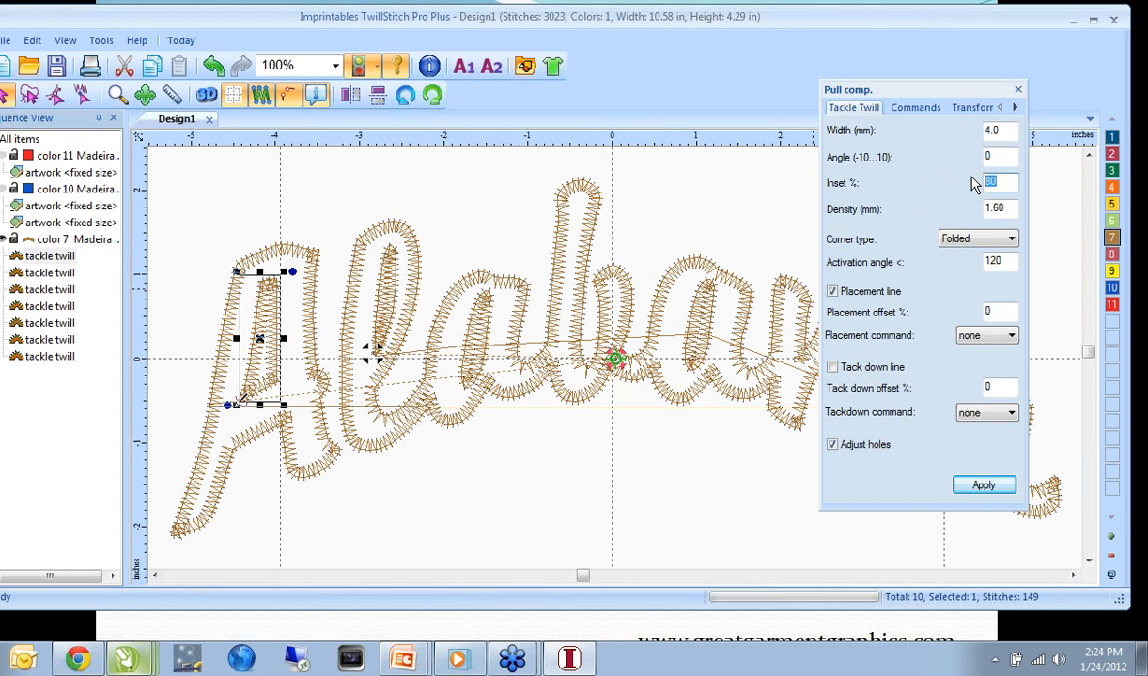
{"action": "type", "text": "20"}
{"action": "key", "text": "Return"}
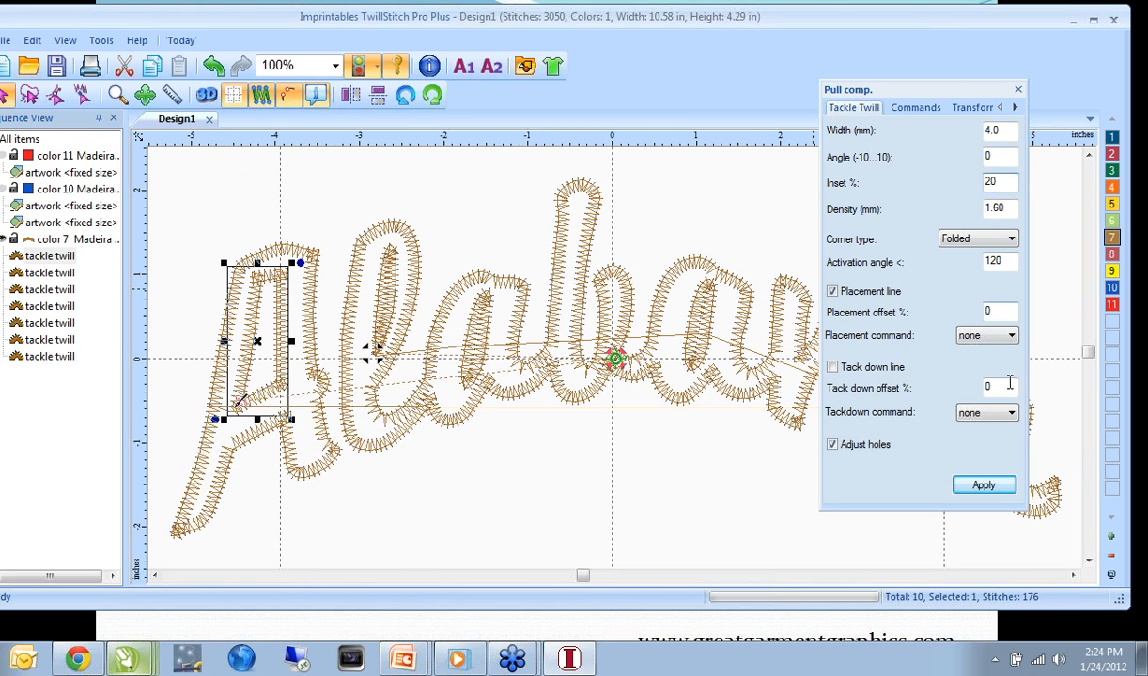
{"action": "left_click", "coordinate": [1018, 90]}
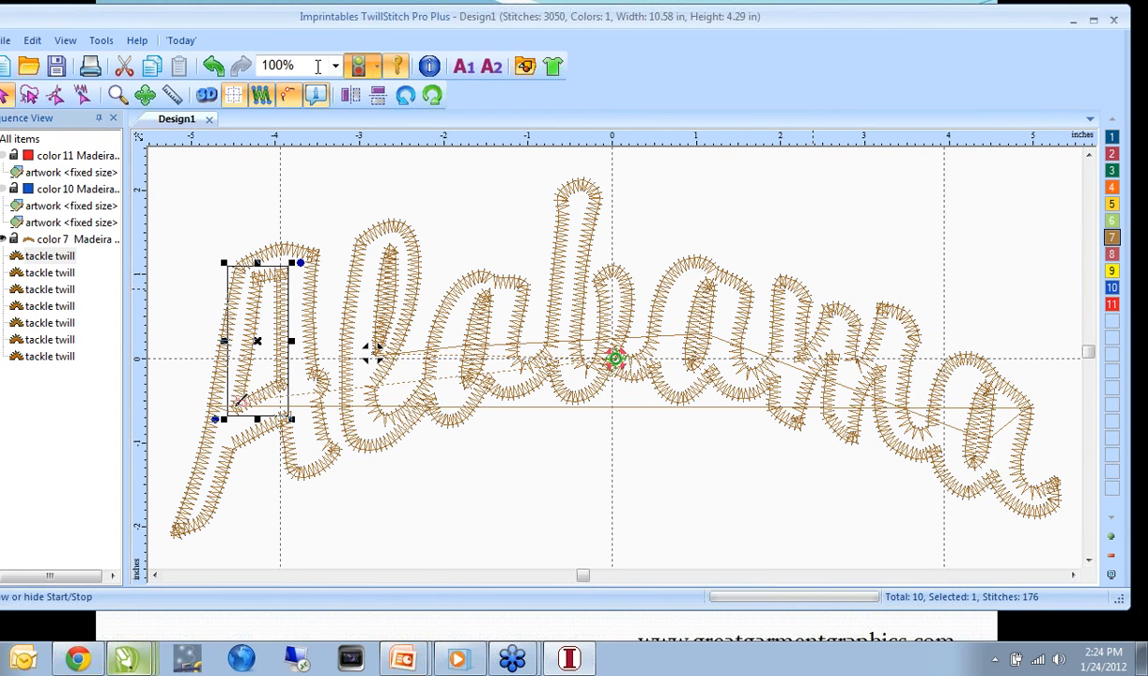
{"action": "left_click", "coordinate": [212, 67]}
Undo back to the plain outlines and combine the seven color 7 outlines into one shape.
{"action": "left_click", "coordinate": [212, 67]}
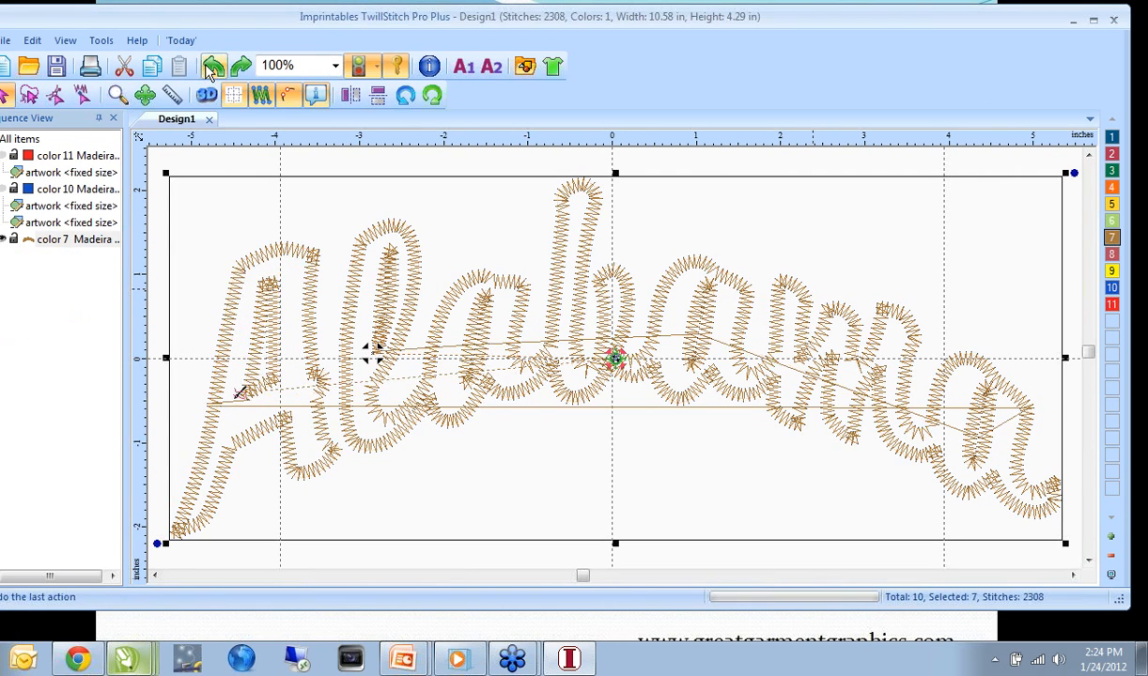
{"action": "left_click", "coordinate": [212, 66]}
{"action": "left_click", "coordinate": [7, 239]}
{"action": "left_click", "coordinate": [68, 242]}
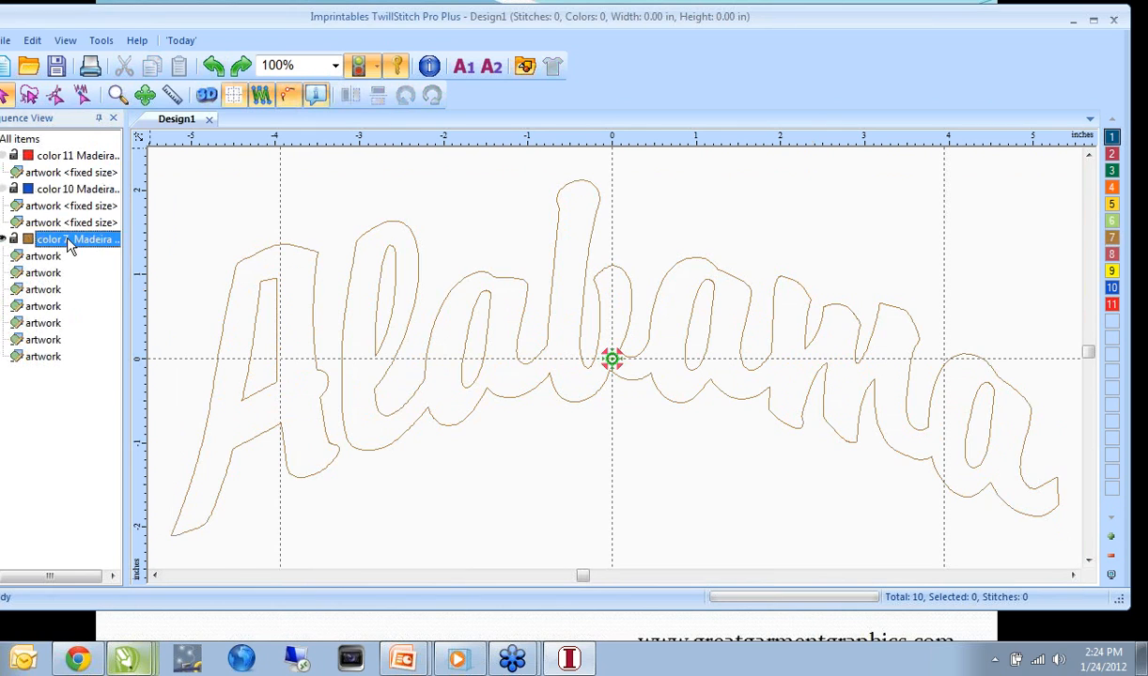
{"action": "right_click", "coordinate": [68, 246]}
{"action": "left_click", "coordinate": [145, 478]}
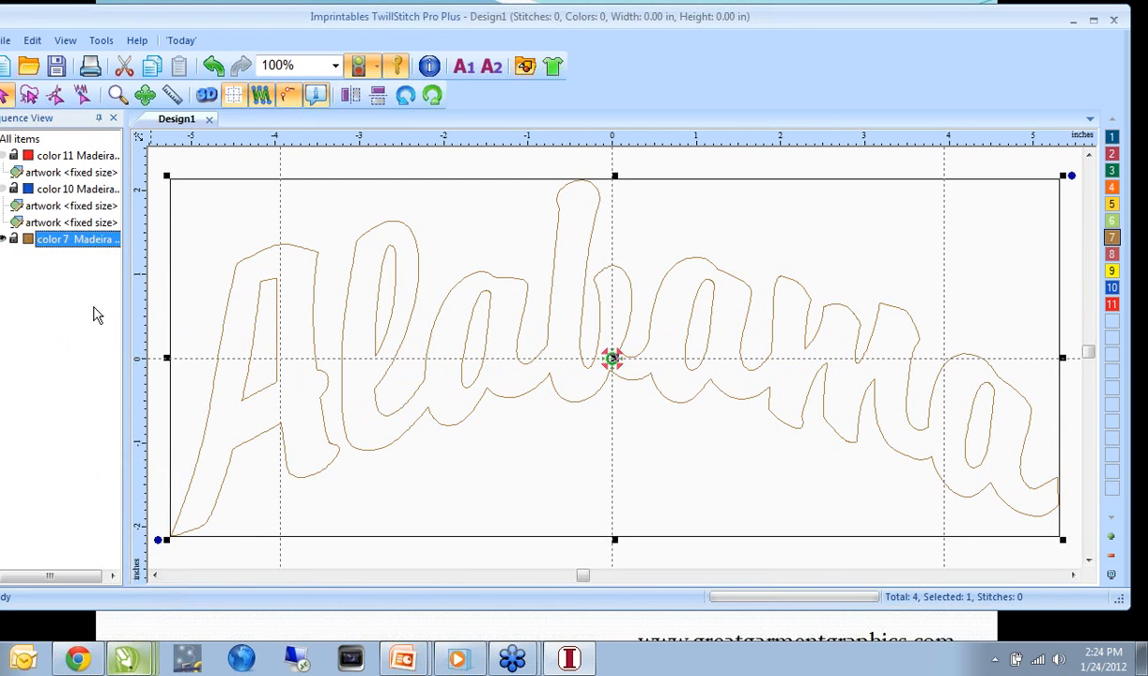
Convert the combined outline to tackle twill and enable Adjust holes in its properties.
{"action": "right_click", "coordinate": [58, 244]}
{"action": "mouse_move", "coordinate": [159, 464]}
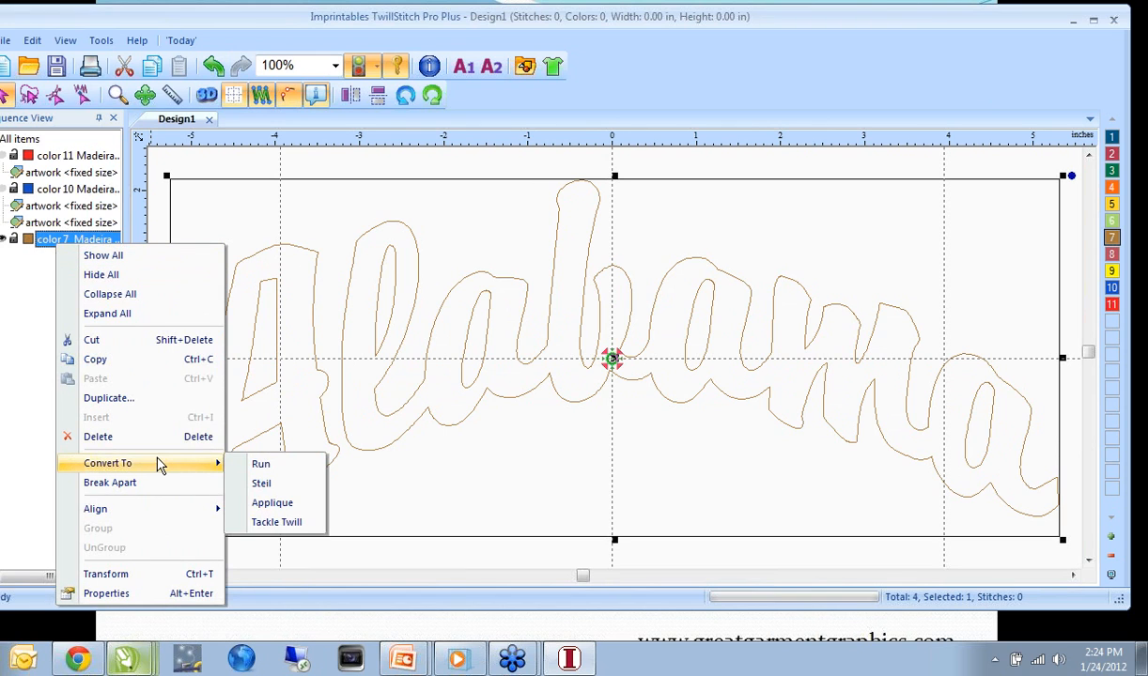
{"action": "left_click", "coordinate": [278, 523]}
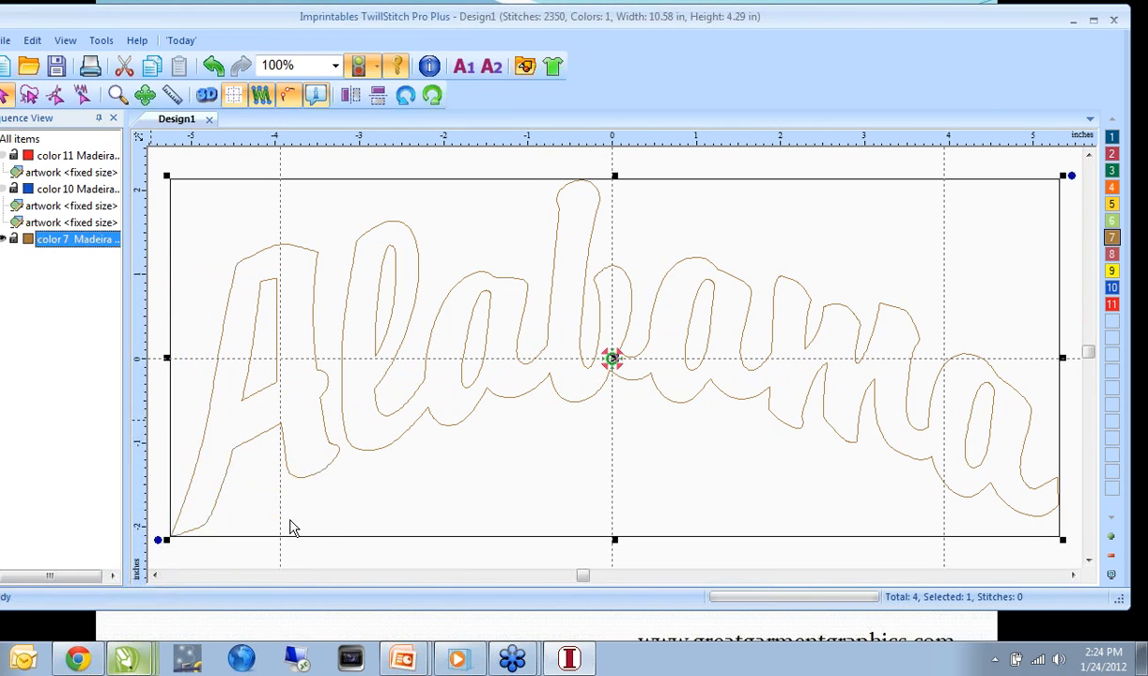
{"action": "right_click", "coordinate": [78, 246]}
{"action": "left_click", "coordinate": [200, 587]}
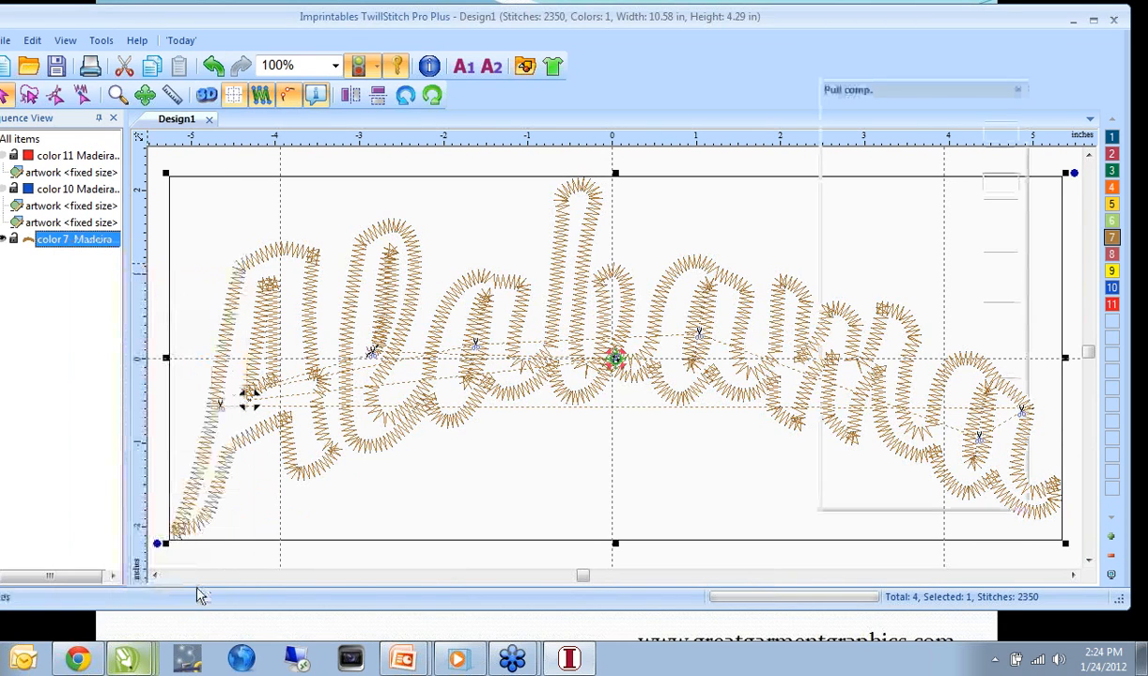
{"action": "left_click", "coordinate": [833, 444]}
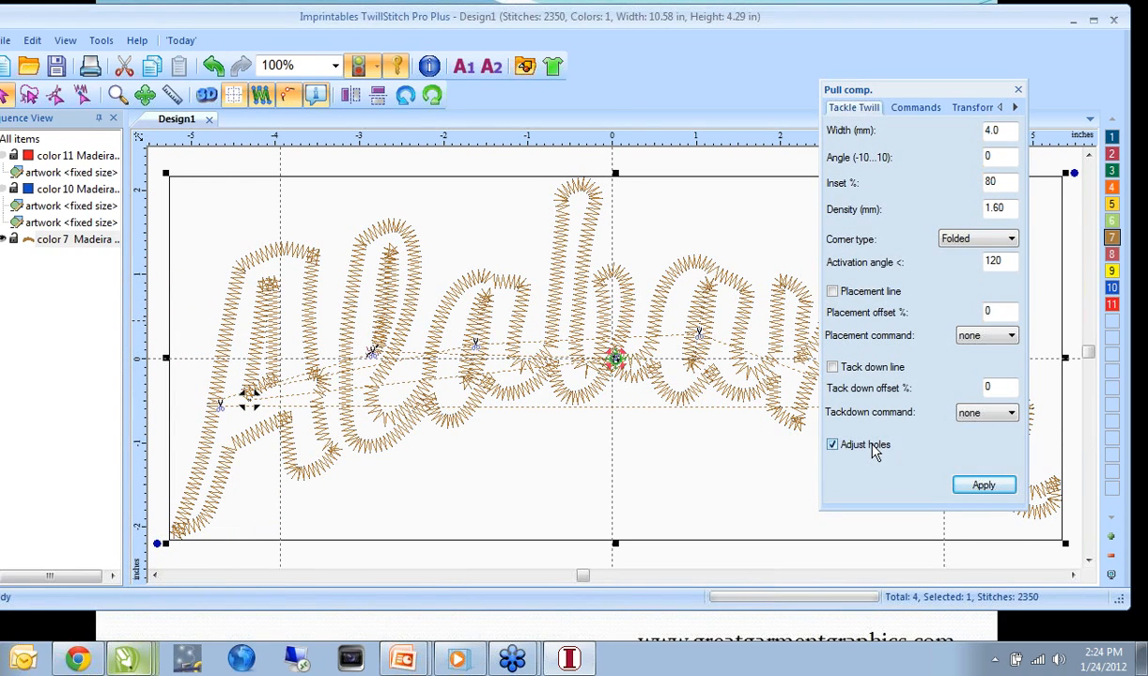
Apply hole adjustment, then set the twill width to 3.2 mm and density to 2.
{"action": "left_click", "coordinate": [1004, 493]}
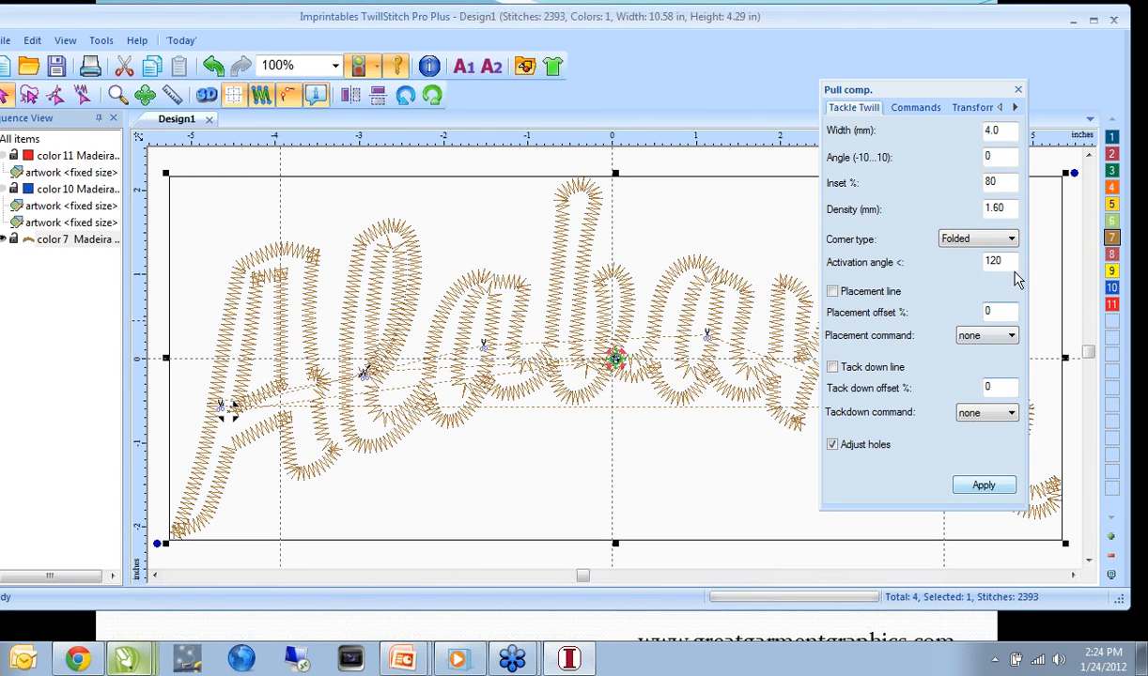
{"action": "left_click", "coordinate": [1012, 130]}
{"action": "left_click_drag", "start_coordinate": [1012, 130], "coordinate": [974, 140]}
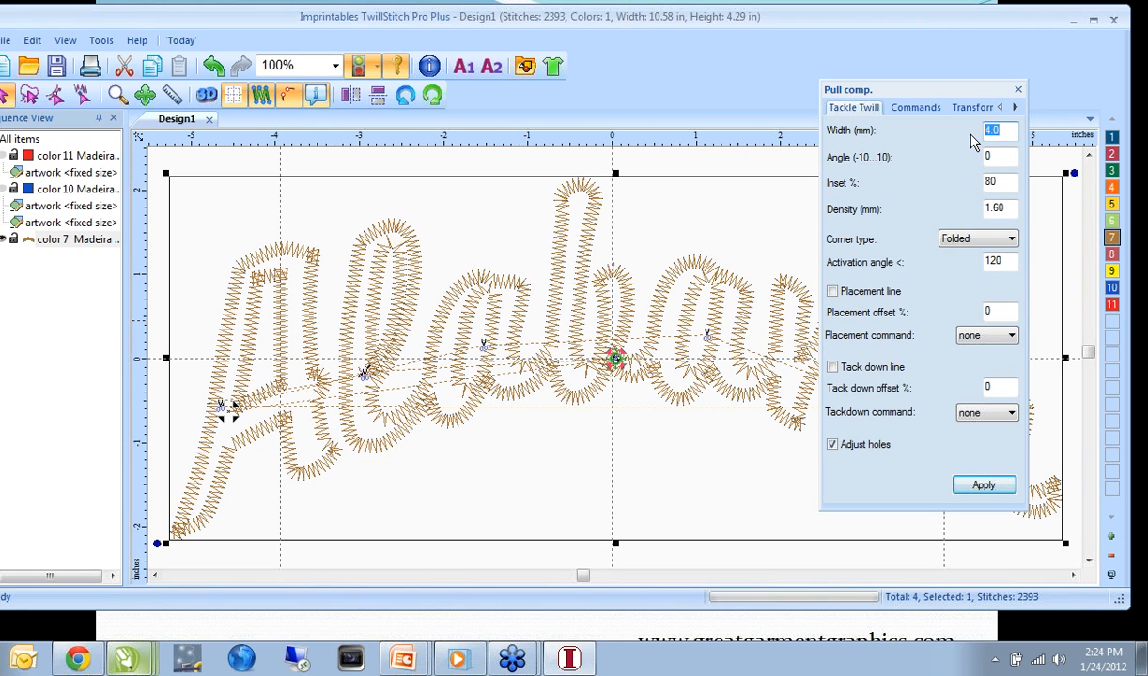
{"action": "type", "text": "3.2"}
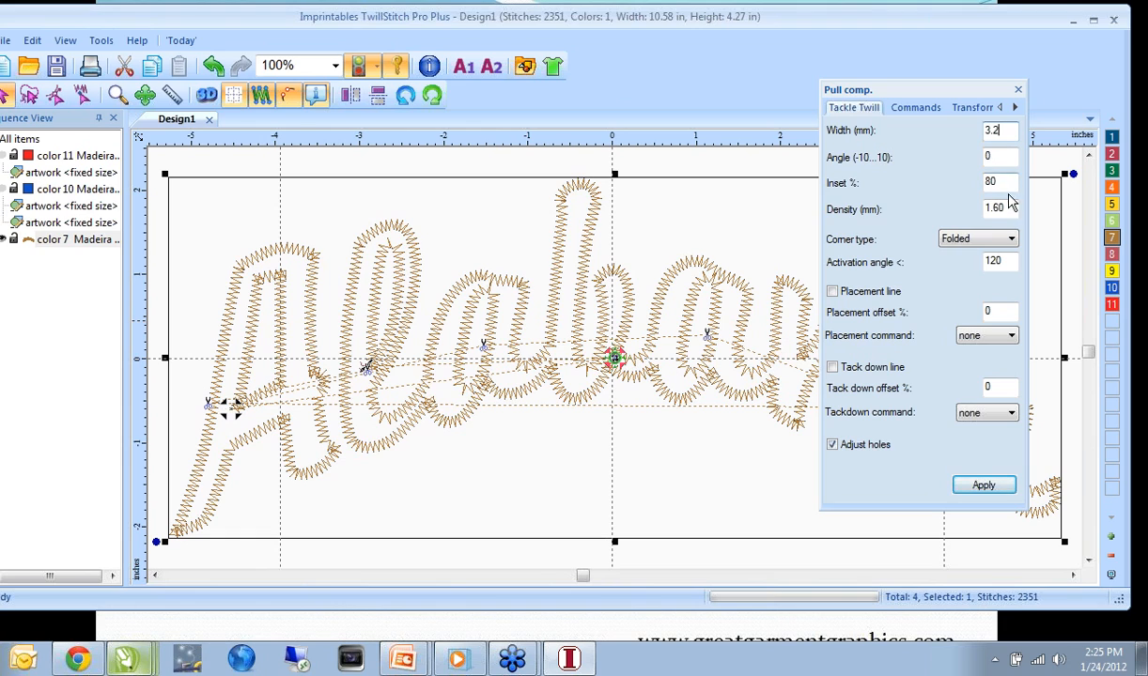
{"action": "left_click_drag", "start_coordinate": [1003, 207], "coordinate": [981, 215]}
{"action": "type", "text": "2.5"}
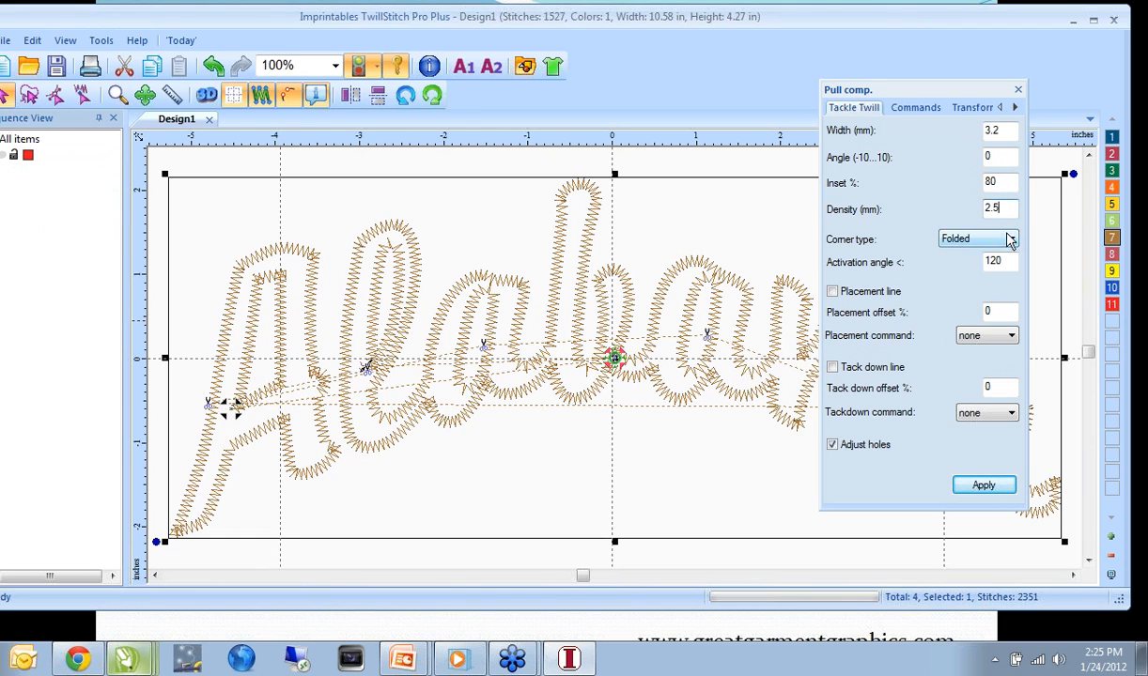
{"action": "left_click_drag", "start_coordinate": [1008, 208], "coordinate": [969, 208]}
{"action": "type", "text": "2"}
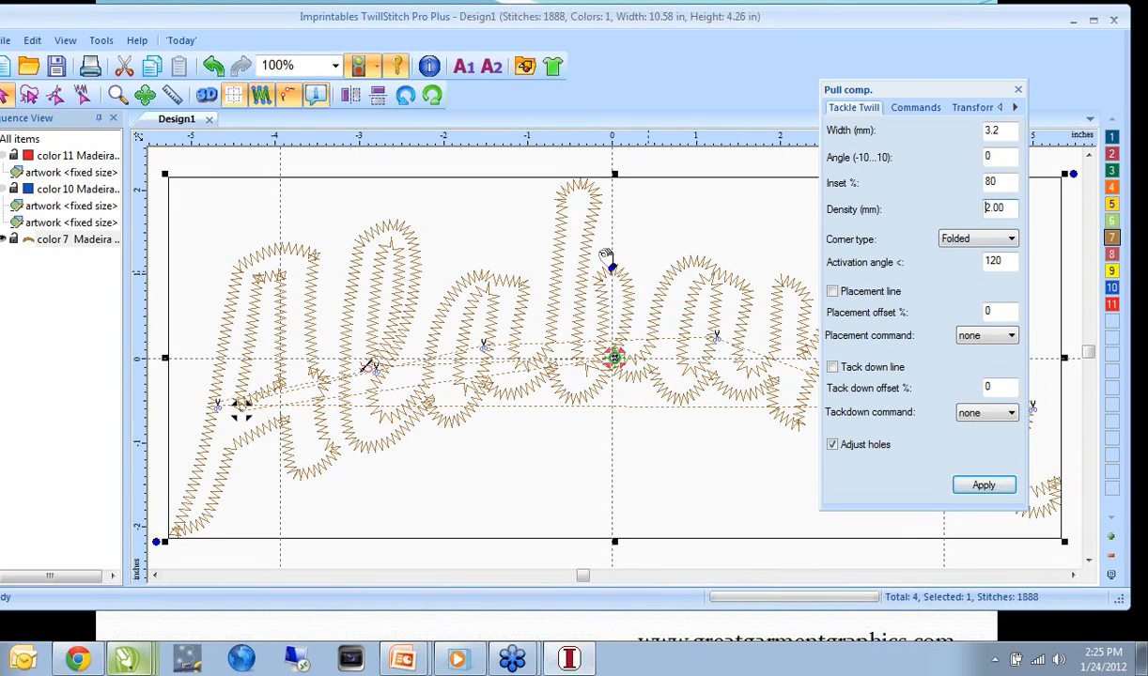
Enable a placement line with 10% offset and a stop command, and apply the settings.
{"action": "left_click", "coordinate": [897, 297]}
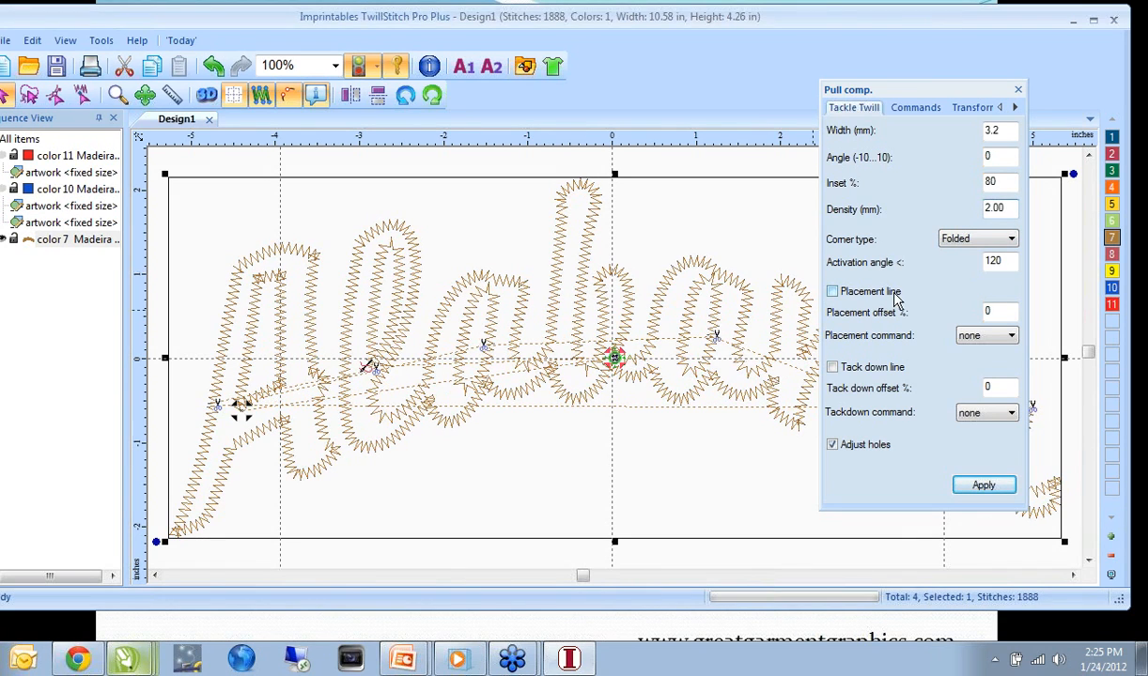
{"action": "double_click", "coordinate": [987, 311]}
{"action": "type", "text": "10"}
{"action": "left_click", "coordinate": [975, 338]}
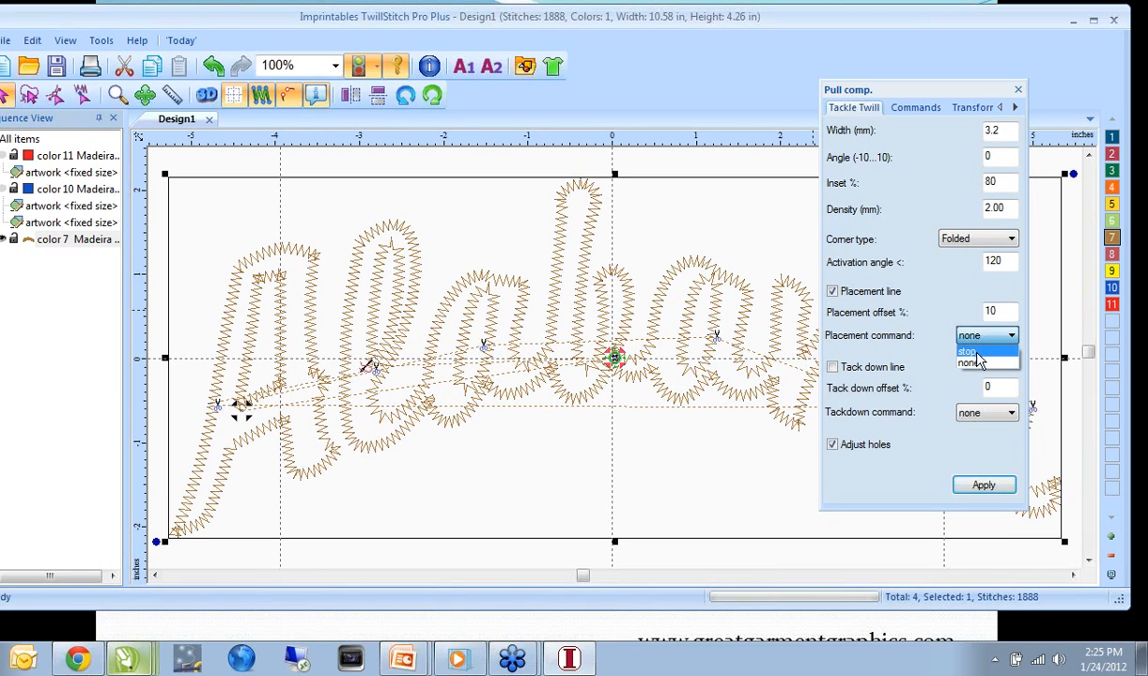
{"action": "left_click", "coordinate": [977, 353]}
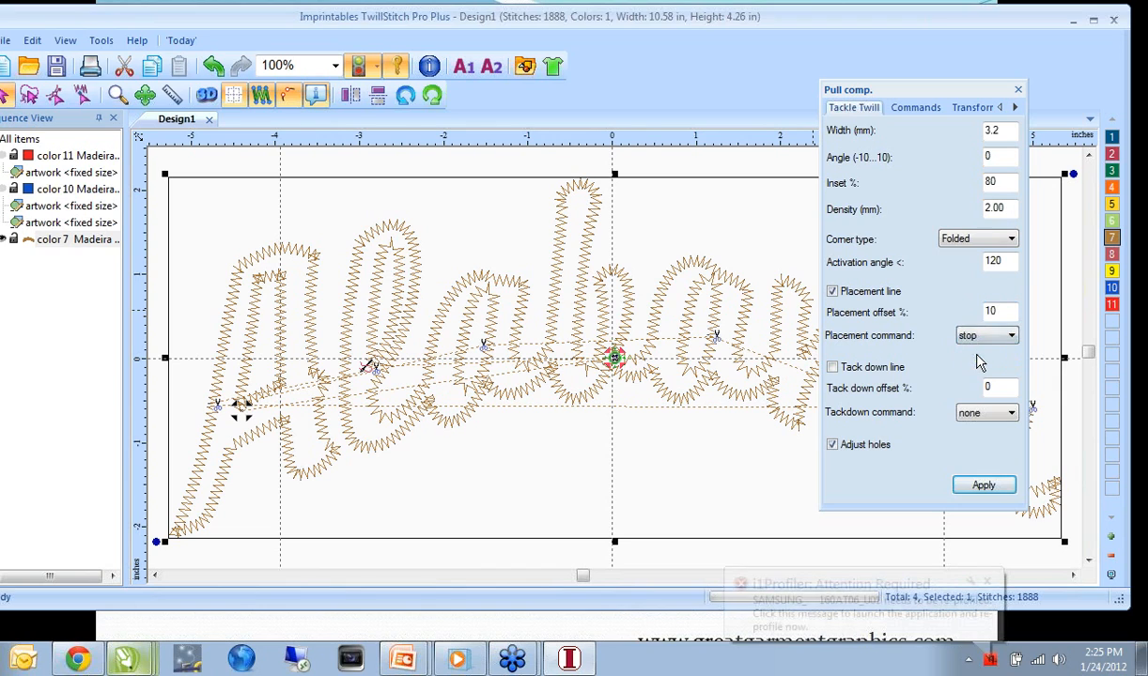
{"action": "left_click", "coordinate": [984, 485]}
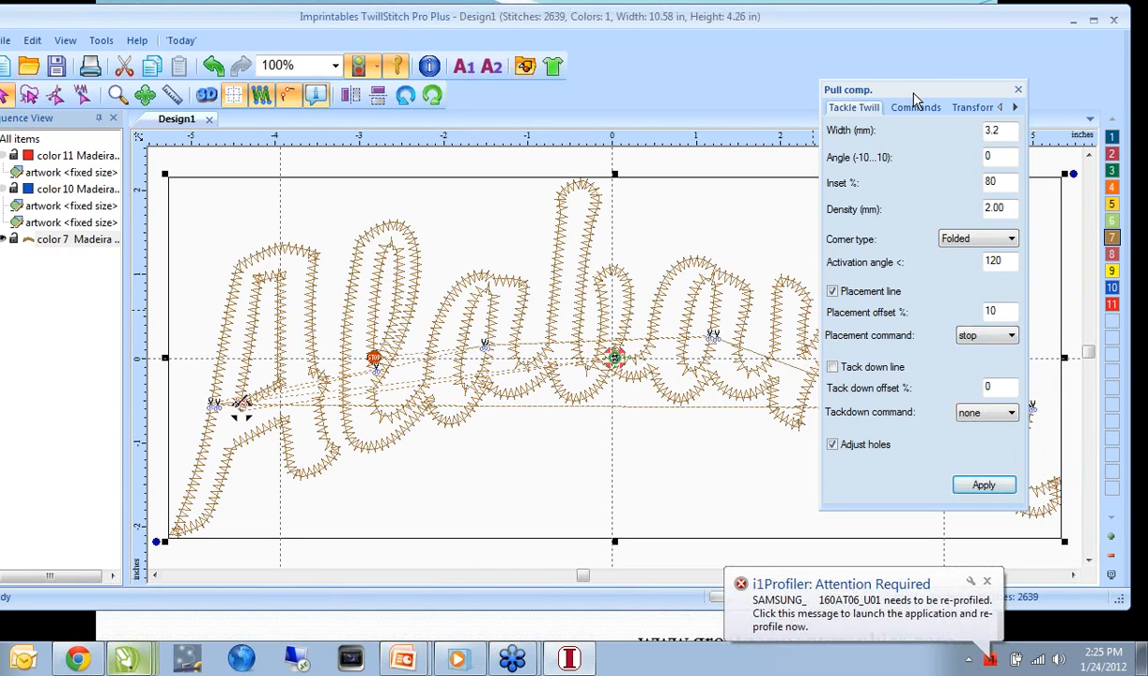
{"action": "left_click_drag", "start_coordinate": [916, 98], "coordinate": [953, 113]}
Set the tie-in to basic and apply the blue Poly-Twill_Columbia fabric to the lettering.
{"action": "left_click", "coordinate": [952, 107]}
{"action": "left_click", "coordinate": [1019, 220]}
{"action": "left_click", "coordinate": [1009, 246]}
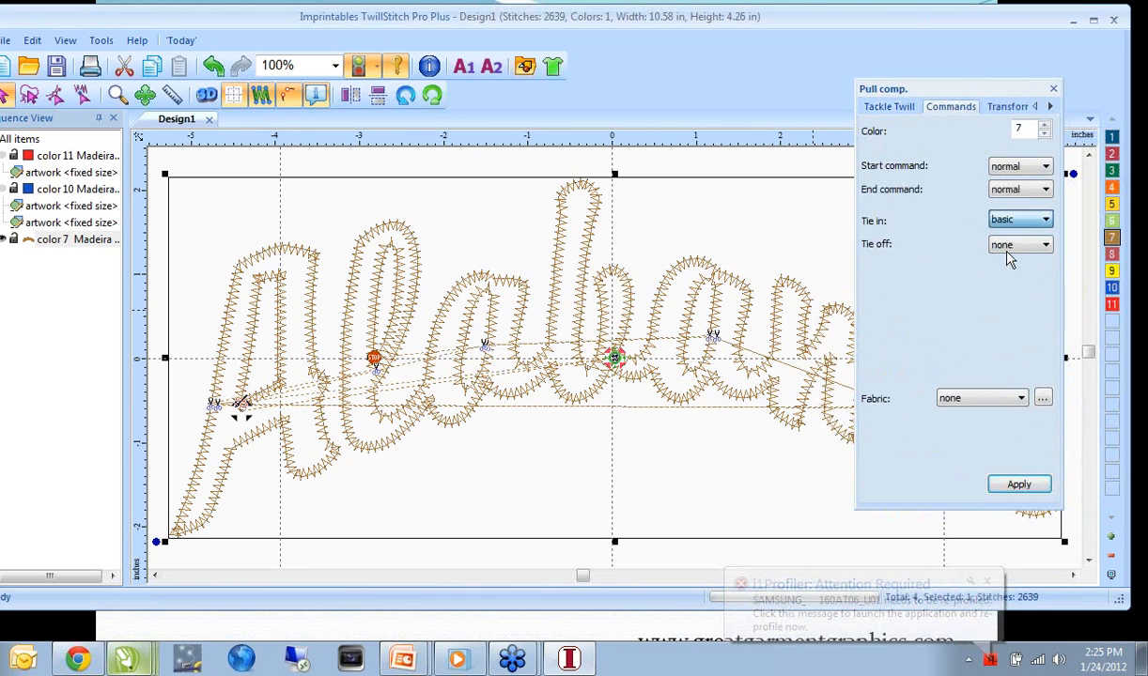
{"action": "left_click", "coordinate": [1012, 401]}
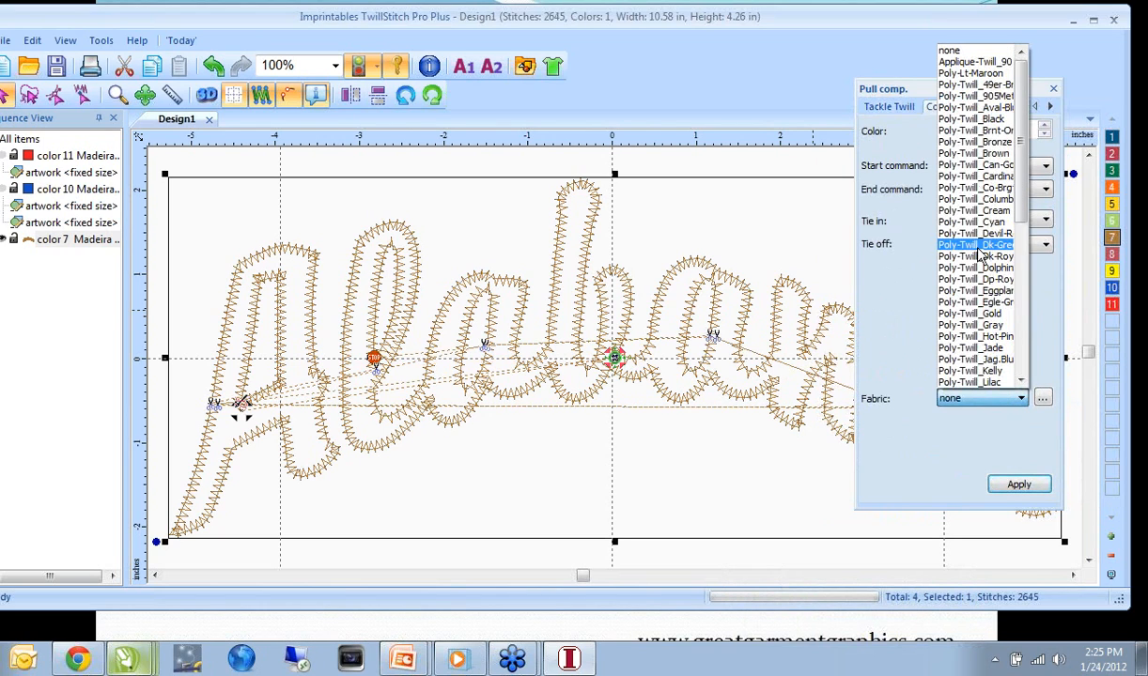
{"action": "left_click", "coordinate": [991, 209]}
{"action": "left_click", "coordinate": [1021, 485]}
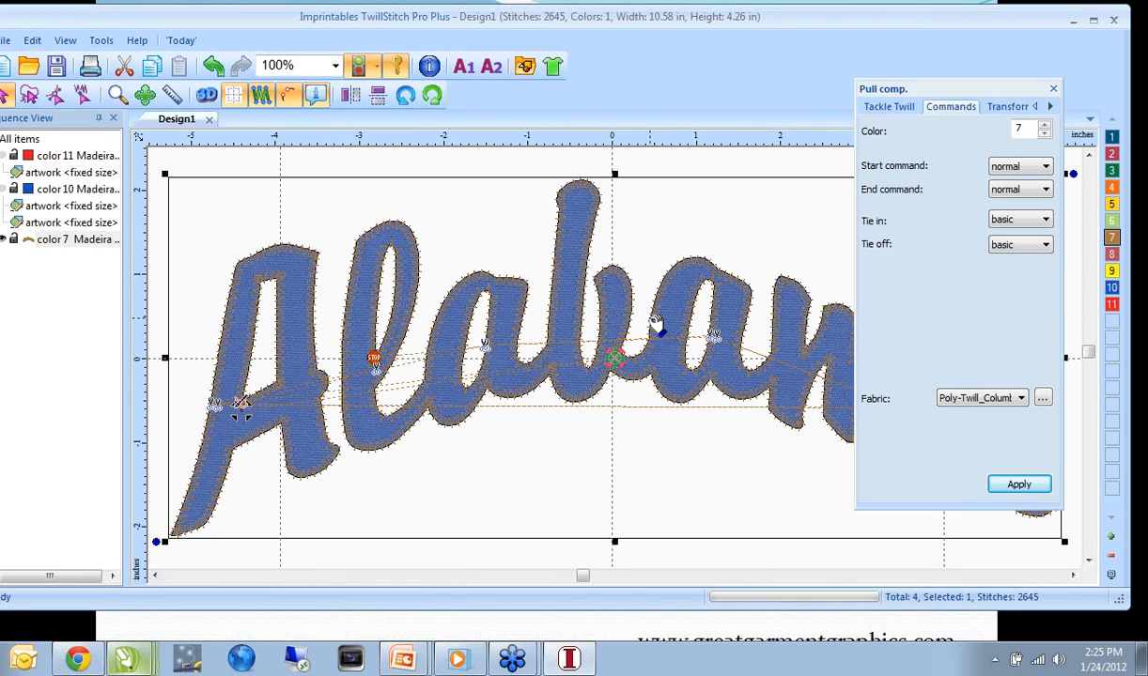
Place the lettering on a red twill background and select the color 7 outline layer.
{"action": "left_click", "coordinate": [554, 67]}
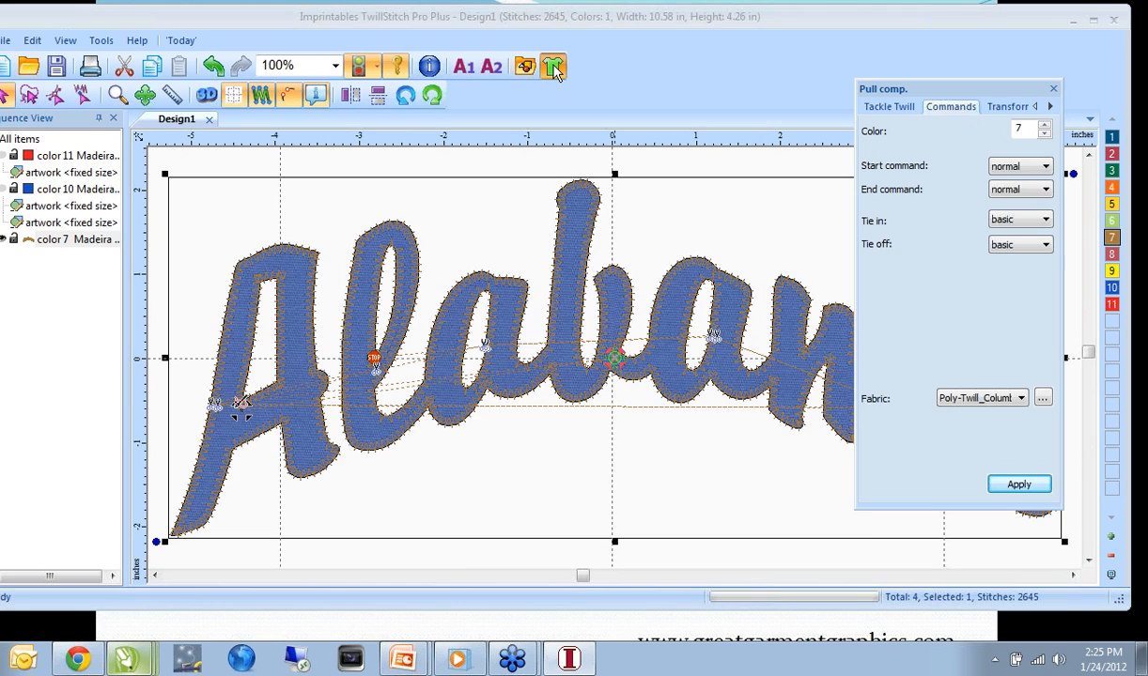
{"action": "double_click", "coordinate": [651, 202]}
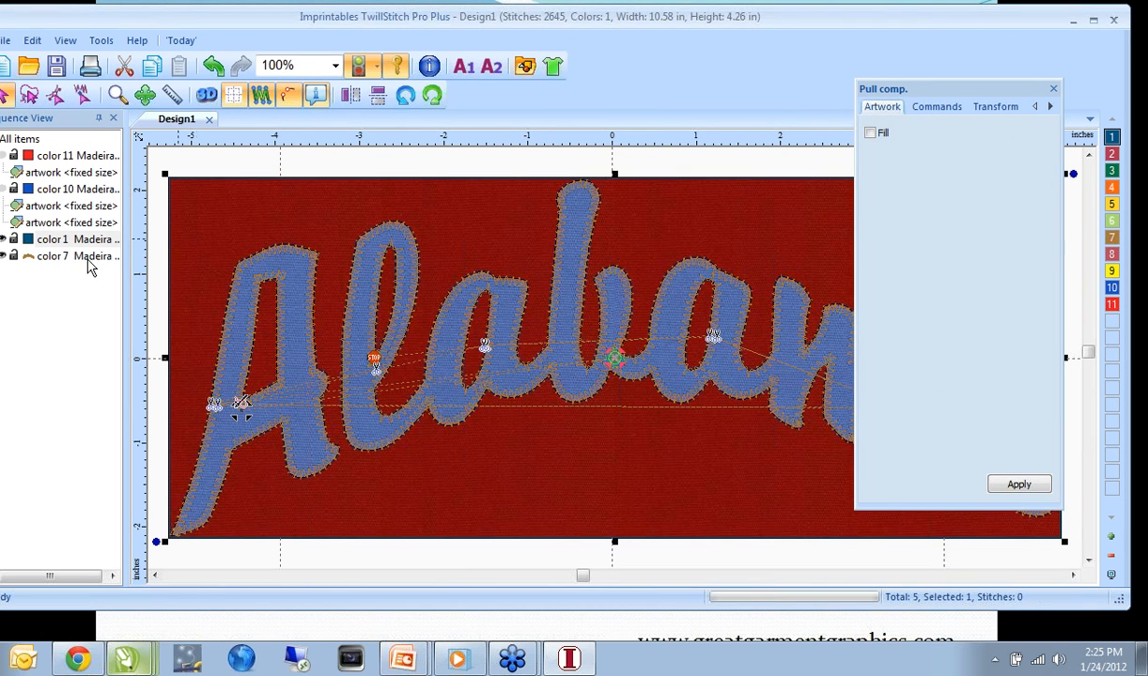
{"action": "left_click", "coordinate": [87, 262]}
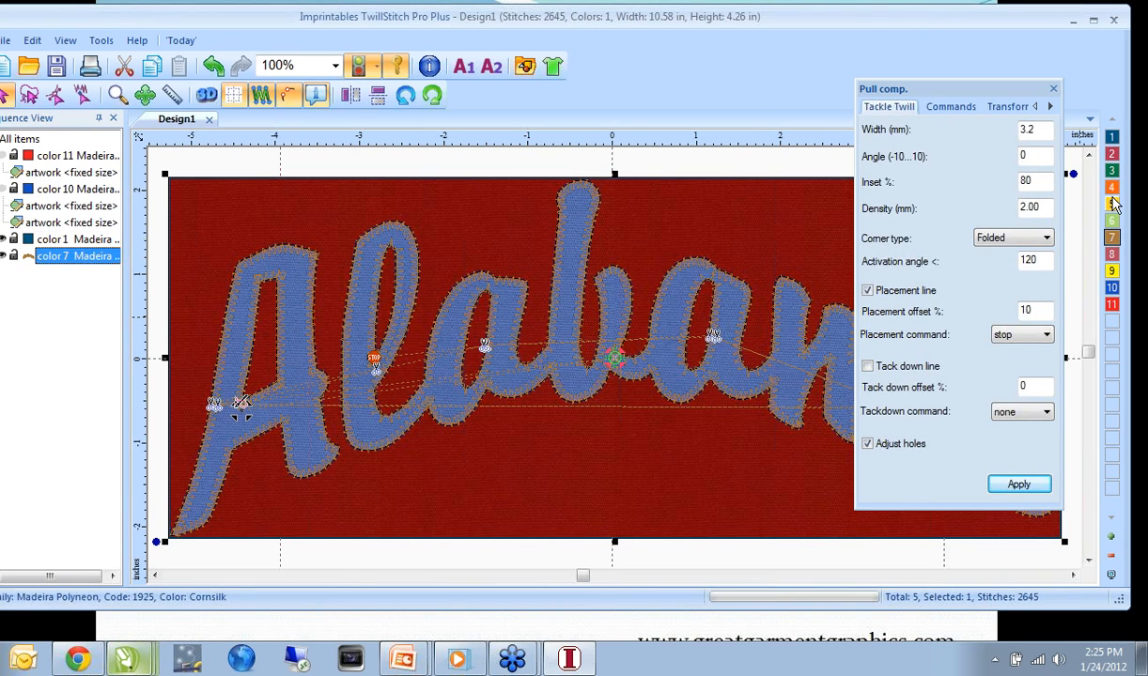
Change palette colour 7 to the 1602 Ice Baltic thread and close the twill settings.
{"action": "left_click", "coordinate": [1114, 241]}
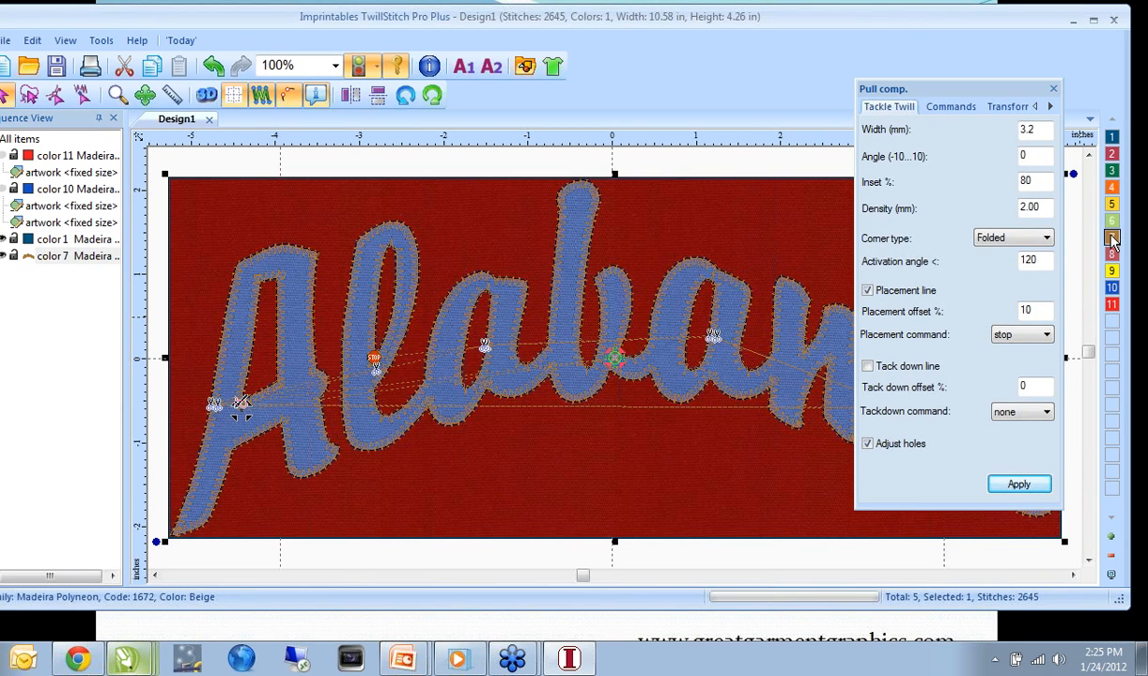
{"action": "double_click", "coordinate": [1113, 240]}
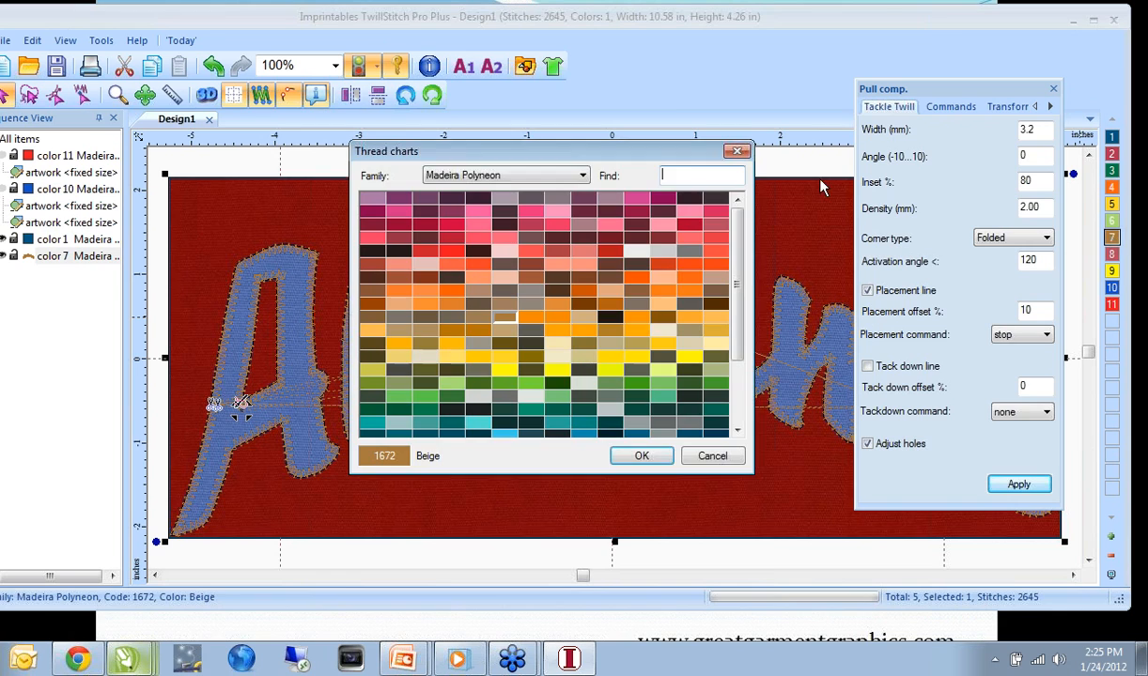
{"action": "left_click", "coordinate": [636, 255]}
{"action": "left_click", "coordinate": [642, 456]}
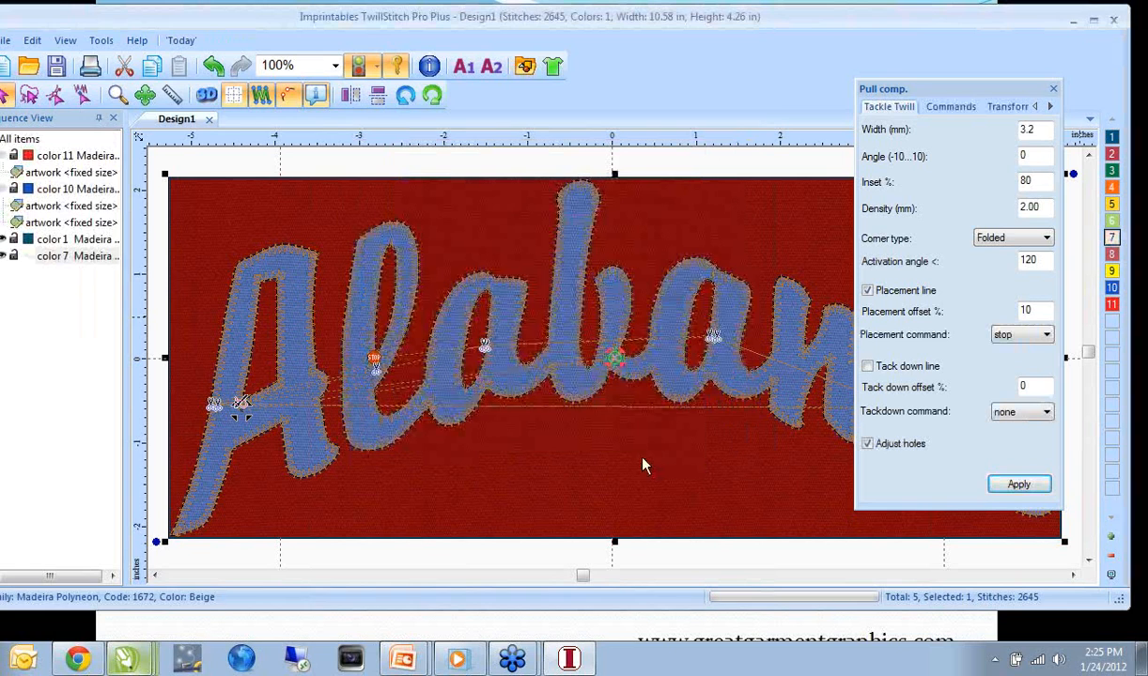
{"action": "left_click_drag", "start_coordinate": [981, 87], "coordinate": [1024, 97]}
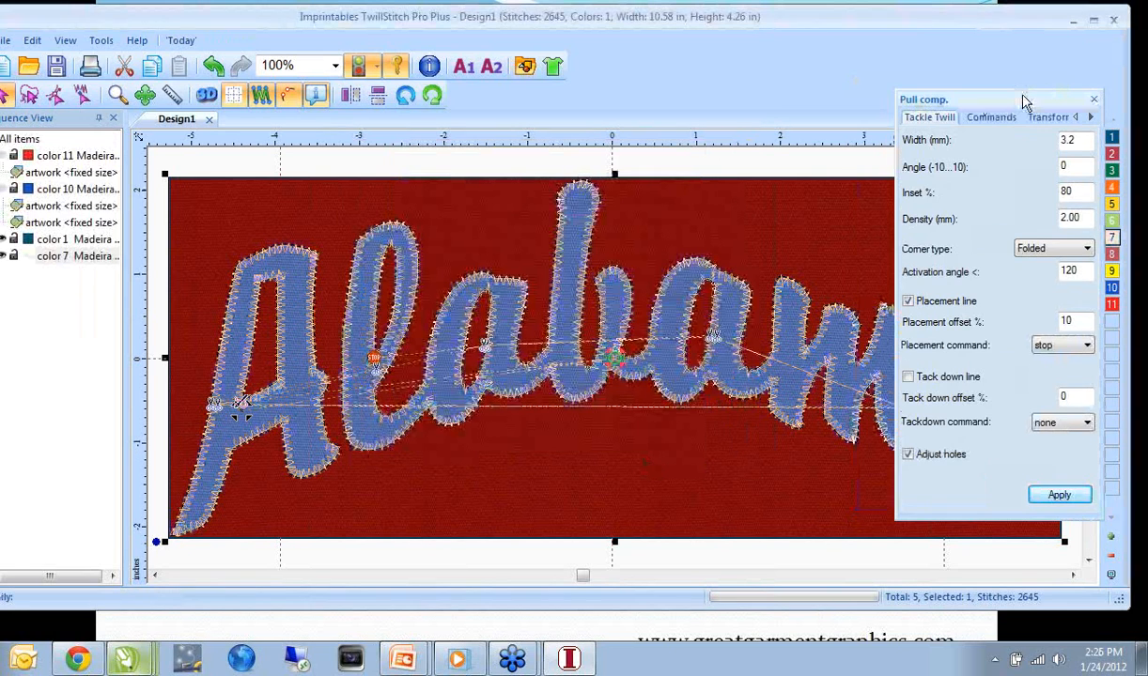
{"action": "left_click", "coordinate": [1095, 98]}
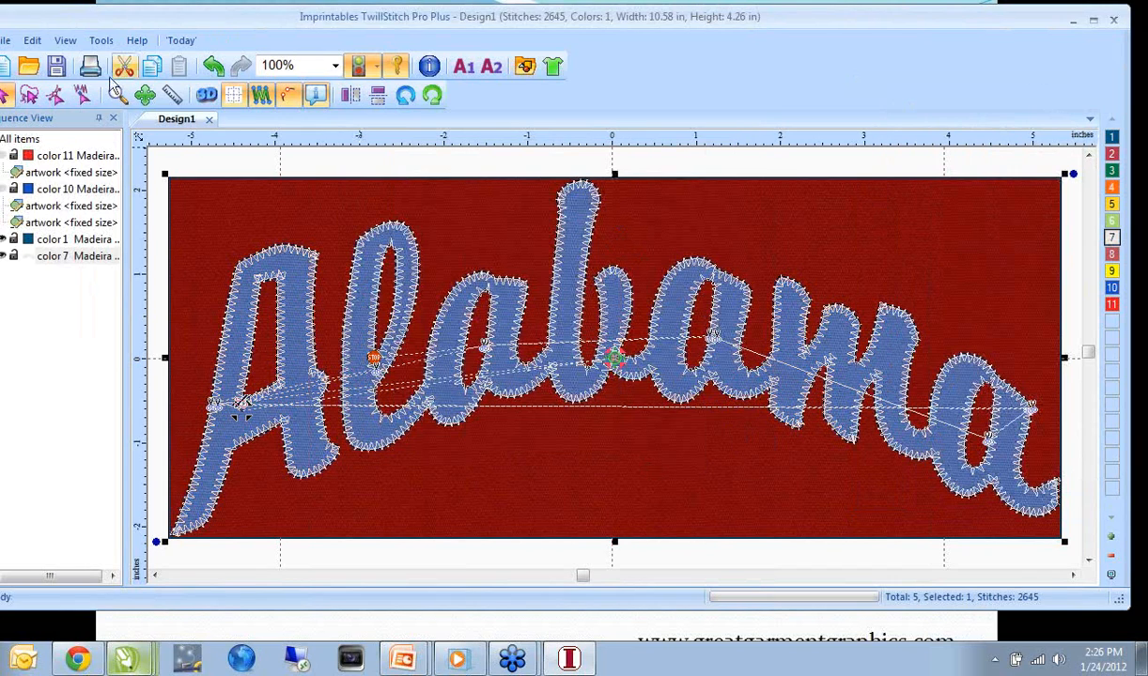
{"action": "left_click", "coordinate": [4, 41]}
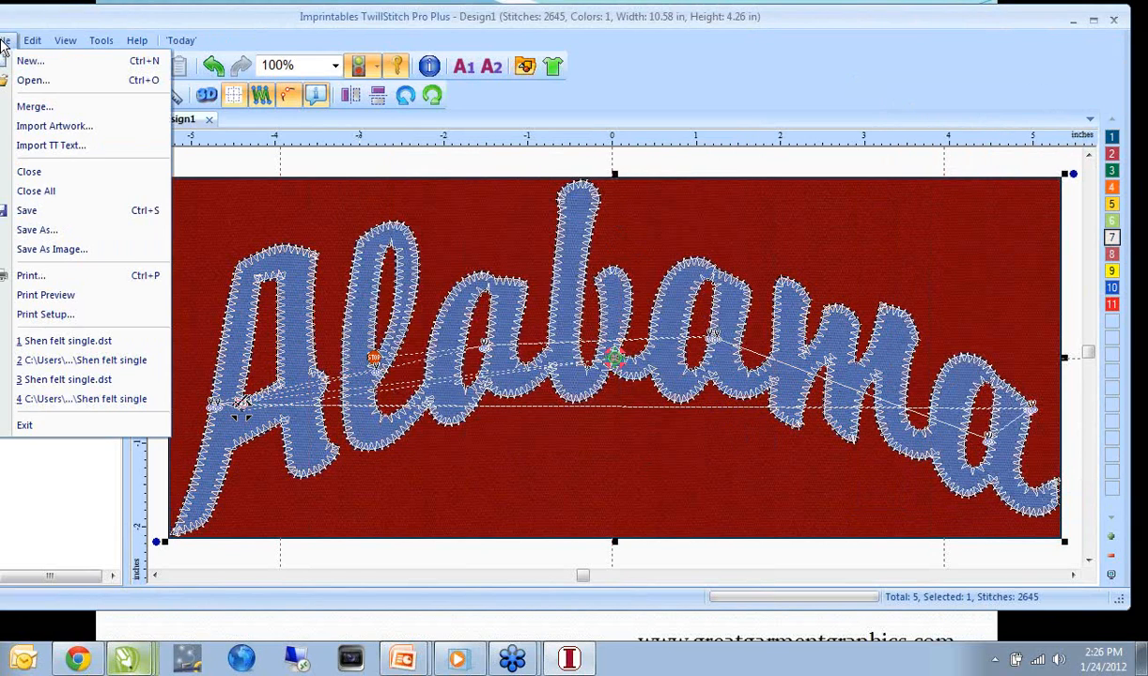
Enable 3D rendering in the print preview settings, review the Alabama preview, and close it.
{"action": "left_click", "coordinate": [52, 298]}
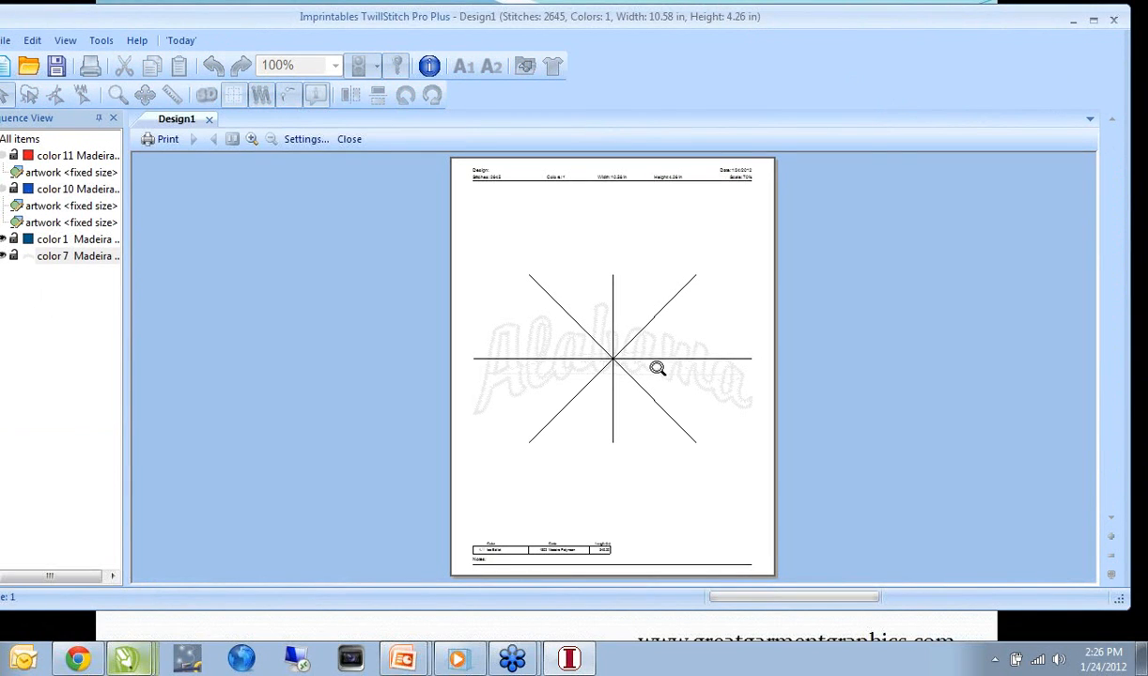
{"action": "left_click", "coordinate": [309, 140]}
{"action": "left_click", "coordinate": [634, 312]}
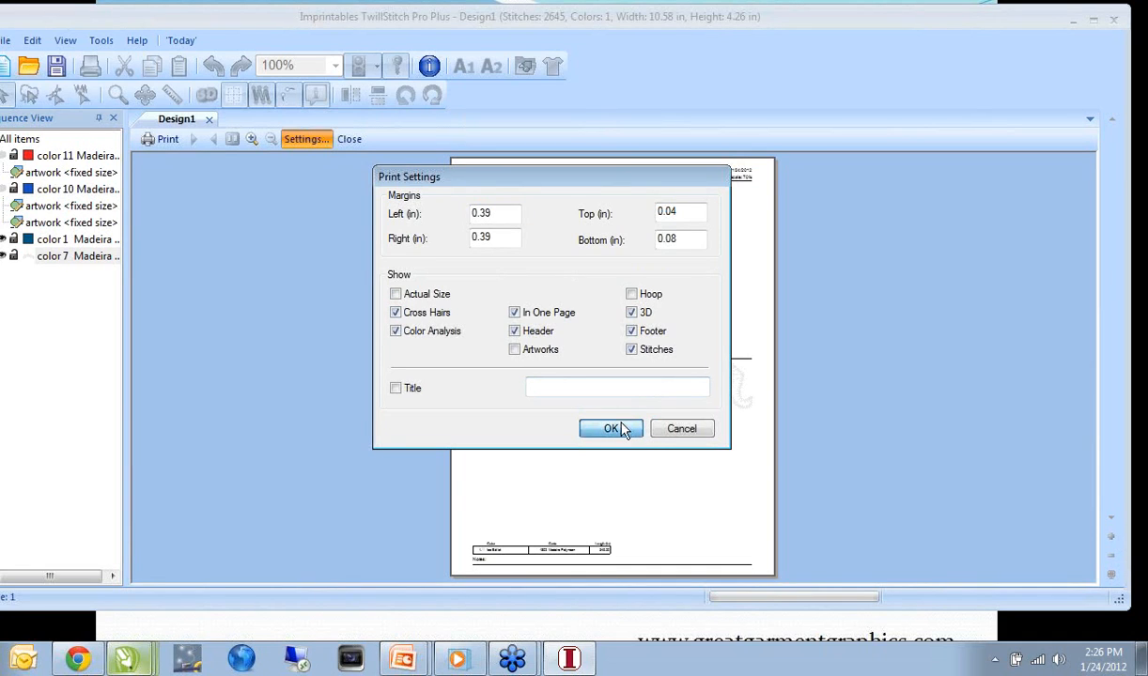
{"action": "left_click", "coordinate": [613, 428]}
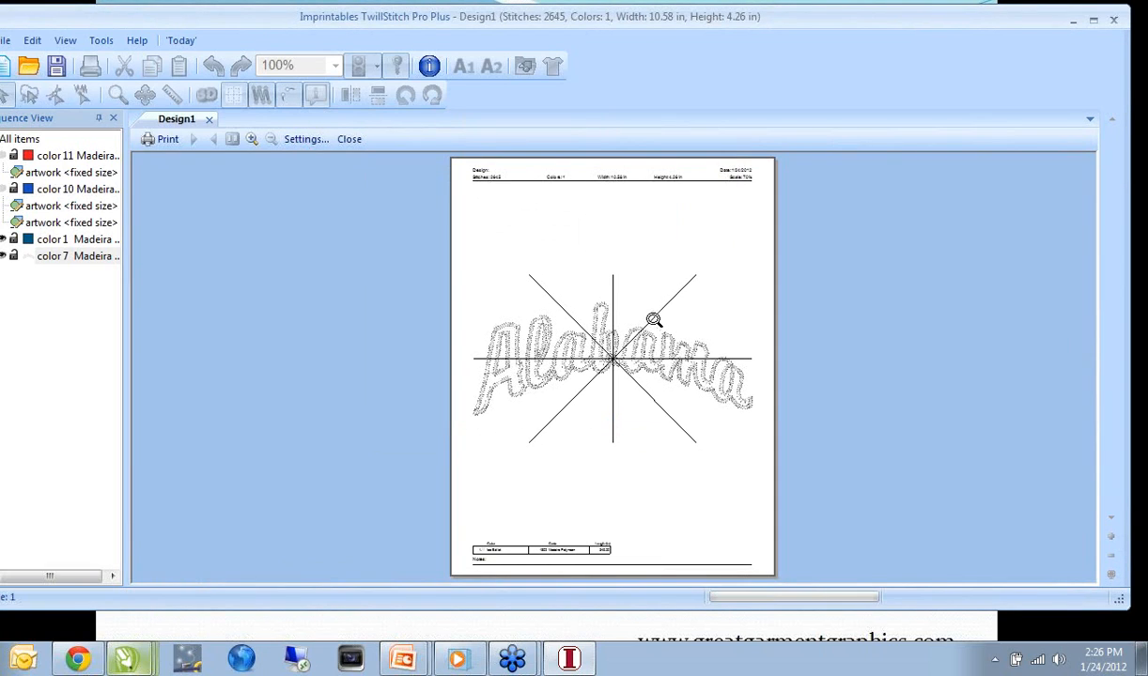
{"action": "left_click", "coordinate": [350, 139]}
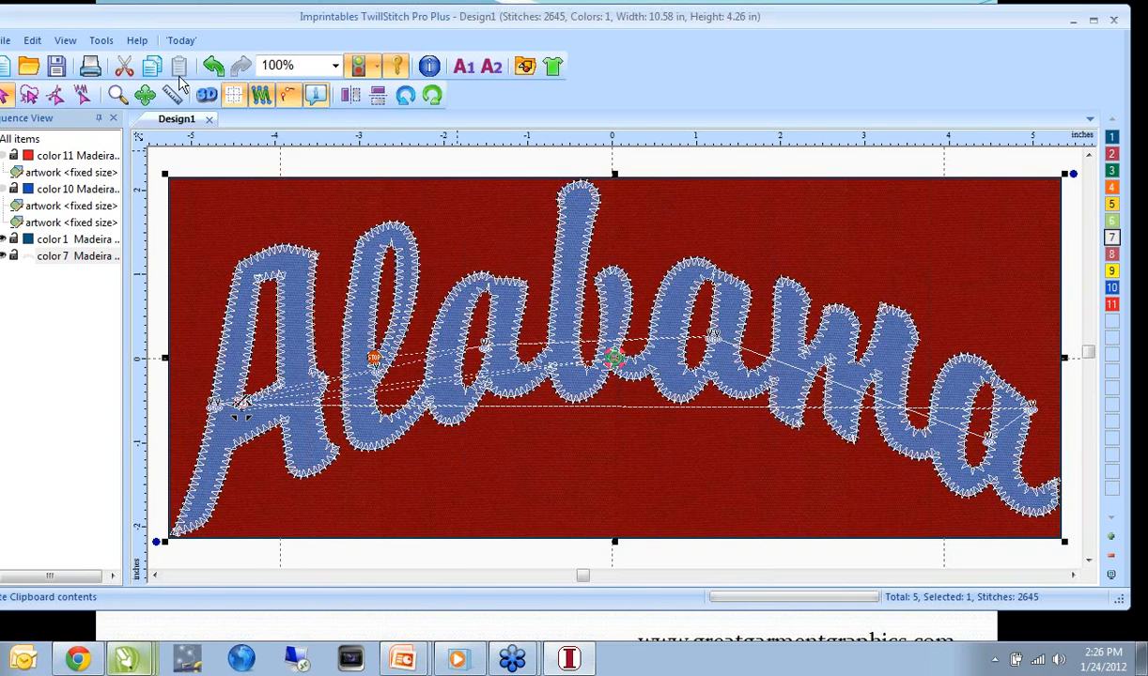
Undo the red background and select the color 11 and color 7 outline layers.
{"action": "left_click", "coordinate": [214, 68]}
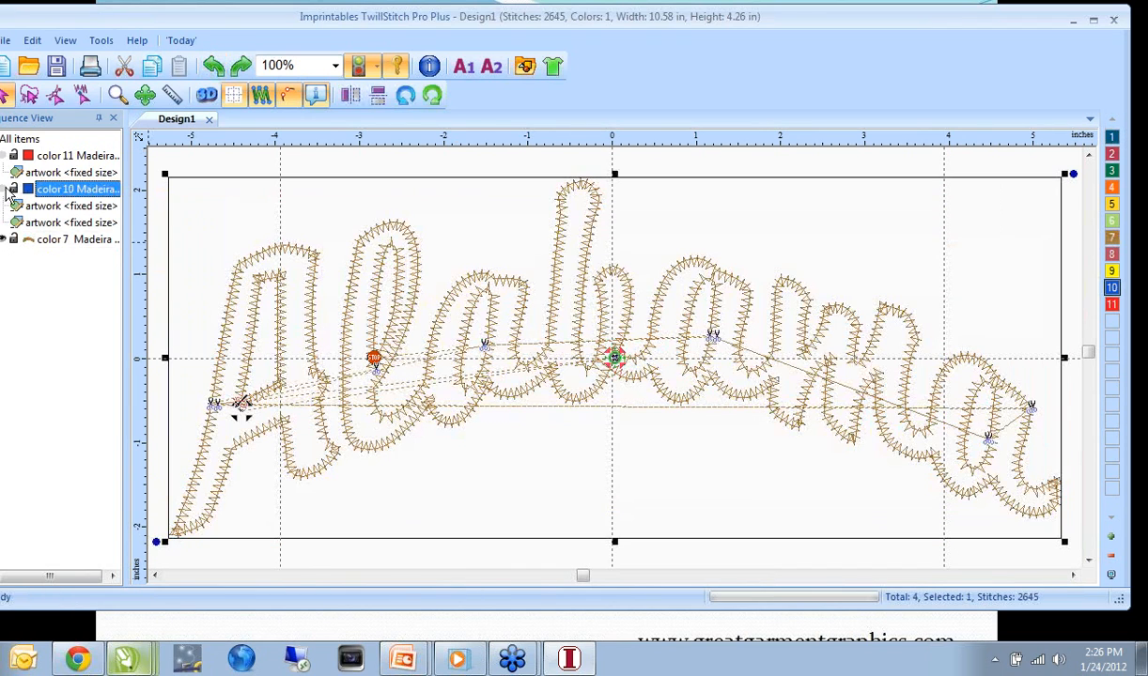
{"action": "left_click", "coordinate": [5, 157]}
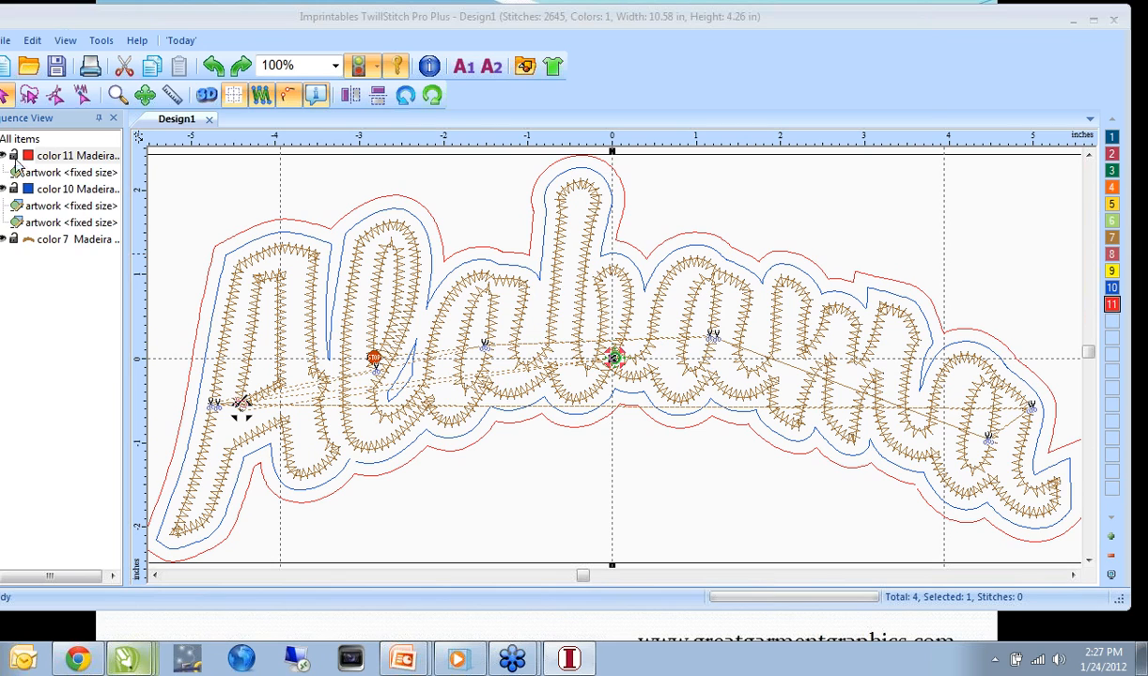
{"action": "left_click", "coordinate": [50, 241]}
Turn off the color 7 twill's placement line, cutting the design to 1894 stitches.
{"action": "right_click", "coordinate": [91, 242]}
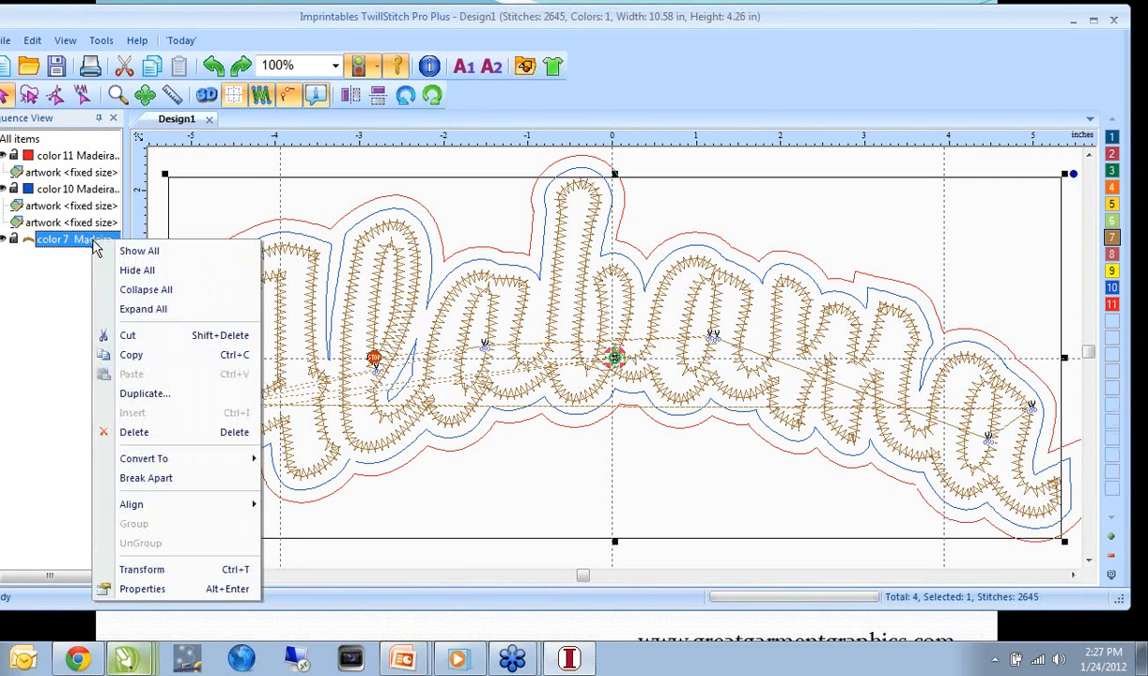
{"action": "left_click", "coordinate": [183, 592]}
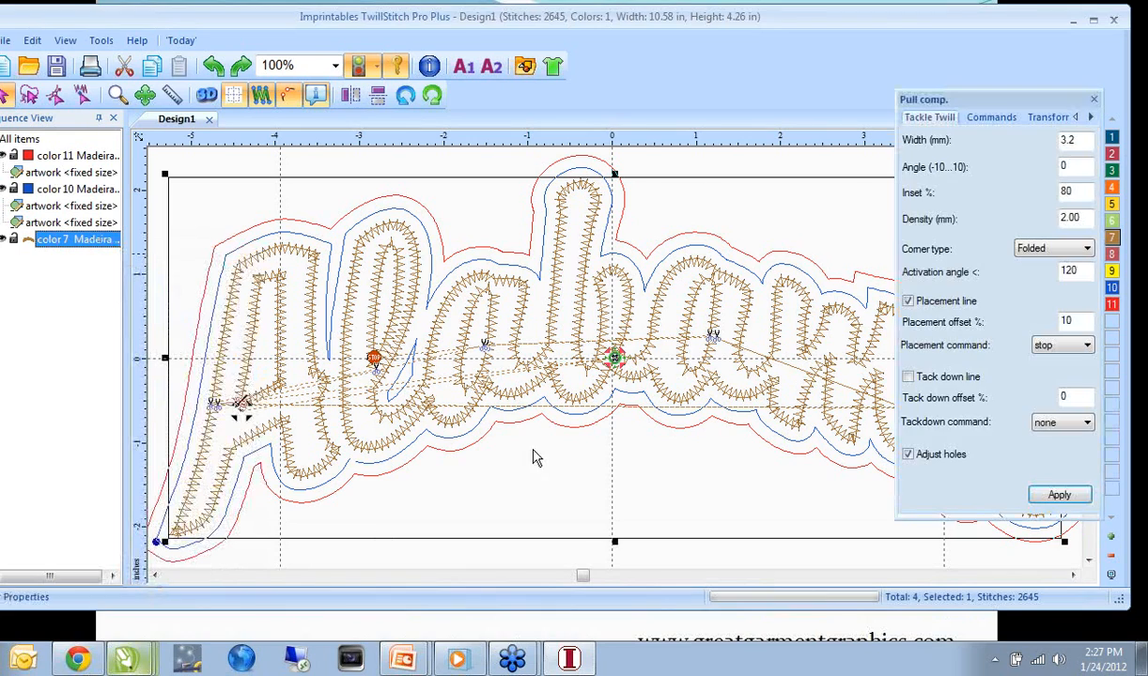
{"action": "left_click", "coordinate": [933, 304]}
{"action": "left_click", "coordinate": [1048, 492]}
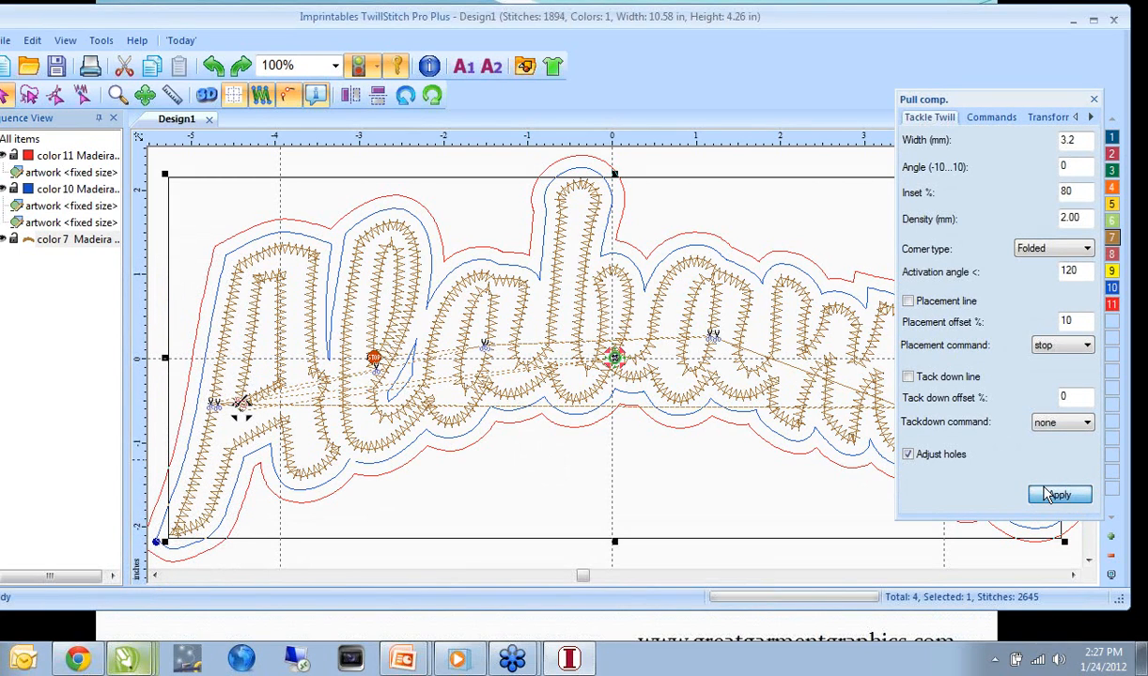
{"action": "left_click", "coordinate": [1056, 496]}
Convert the blue color 10 outline to tackle twill with width 3.0 and nudge one node.
{"action": "left_click", "coordinate": [47, 191]}
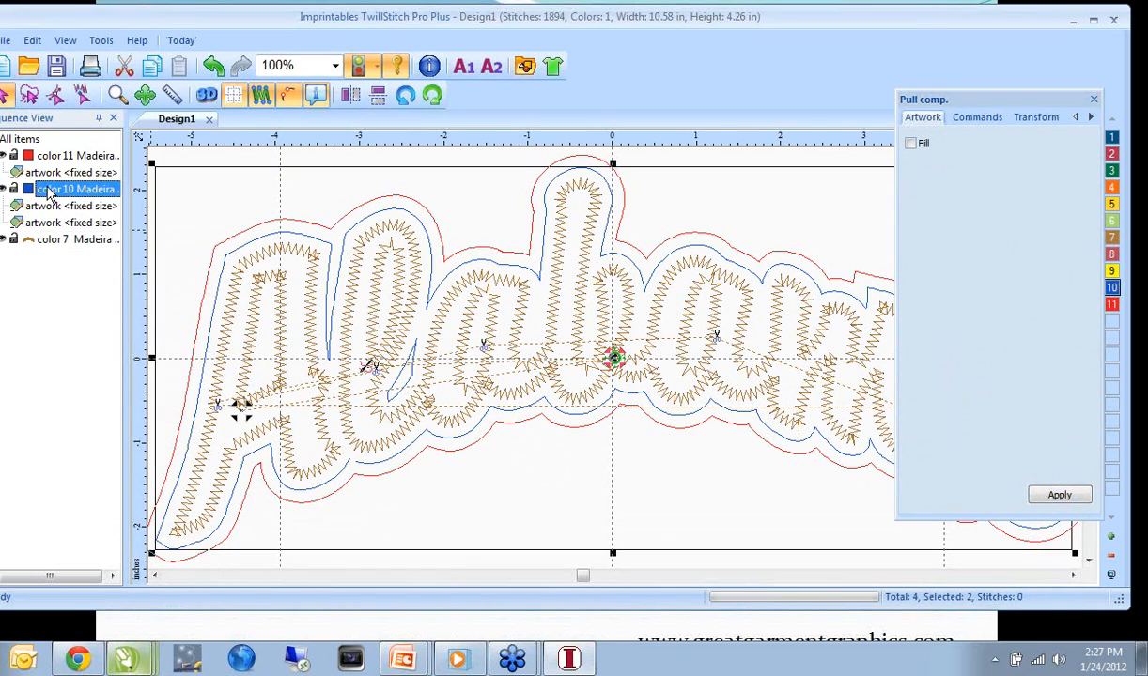
{"action": "right_click", "coordinate": [47, 191]}
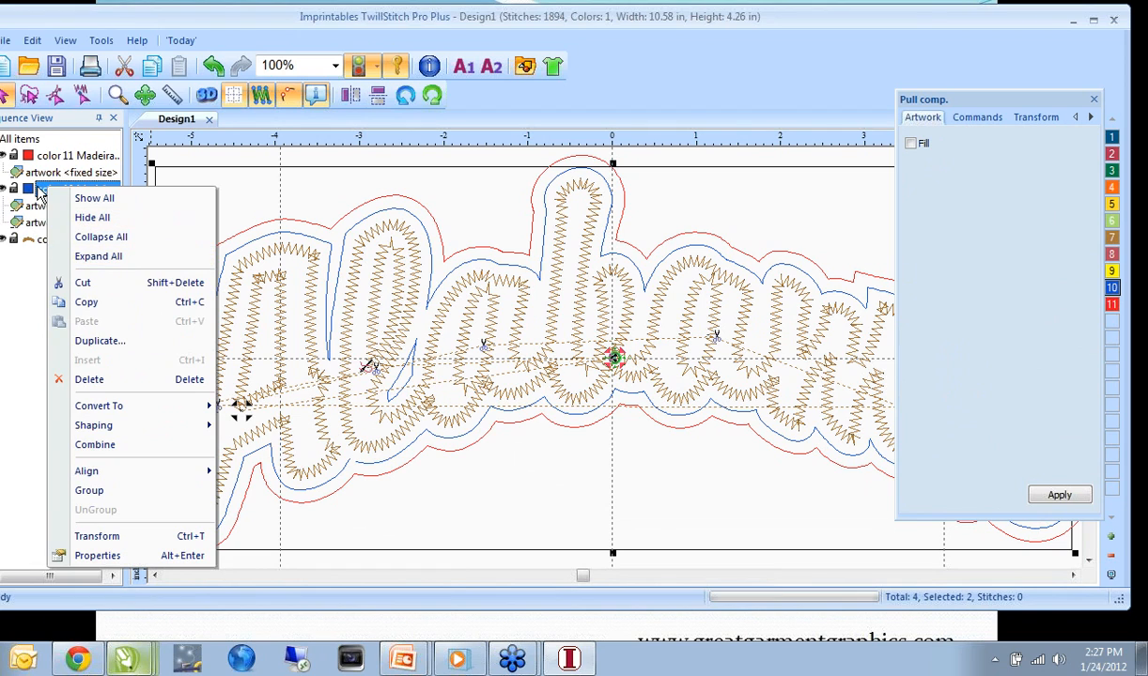
{"action": "mouse_move", "coordinate": [170, 405]}
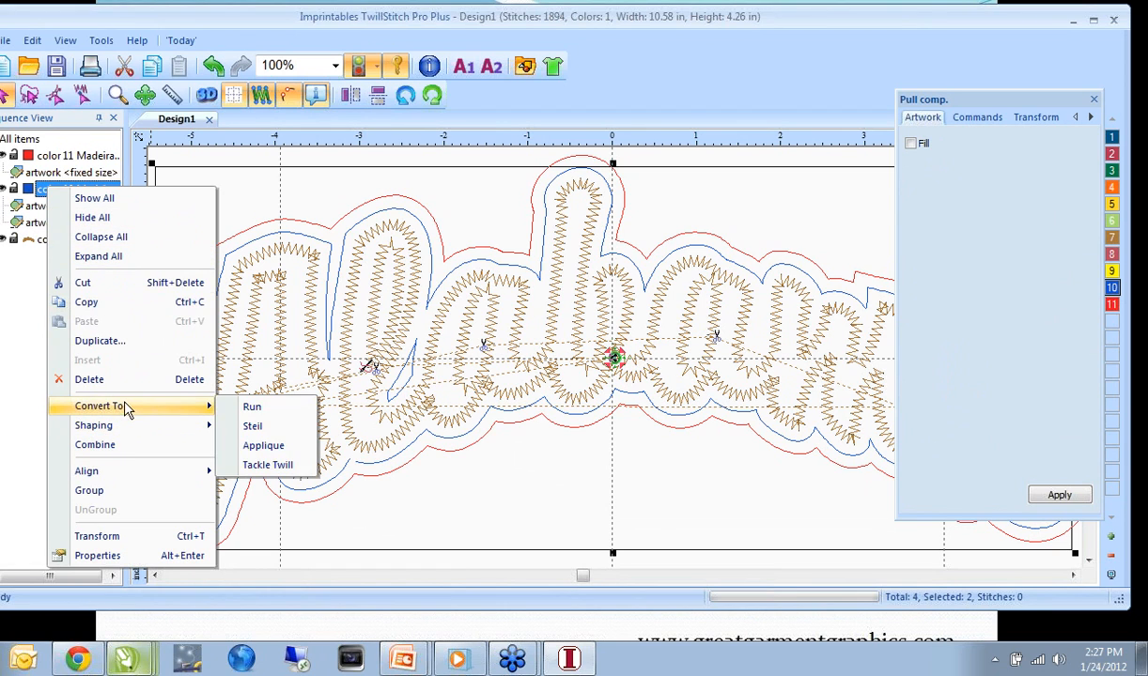
{"action": "left_click", "coordinate": [277, 462]}
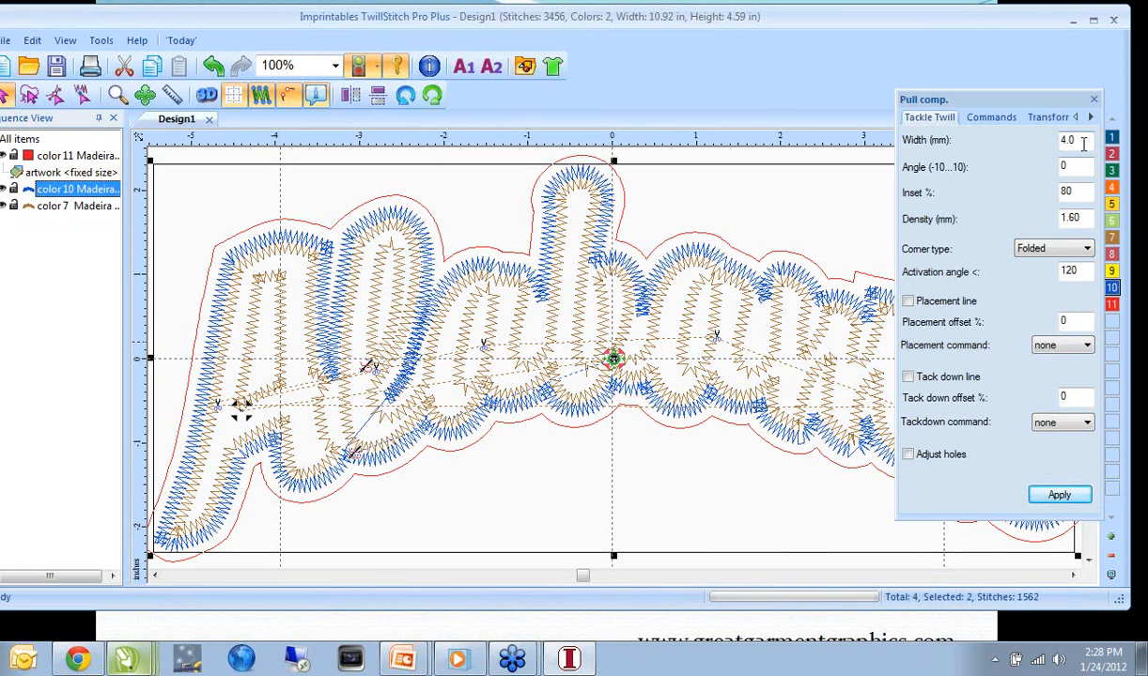
{"action": "left_click_drag", "start_coordinate": [1084, 144], "coordinate": [1040, 142]}
{"action": "type", "text": "3.0"}
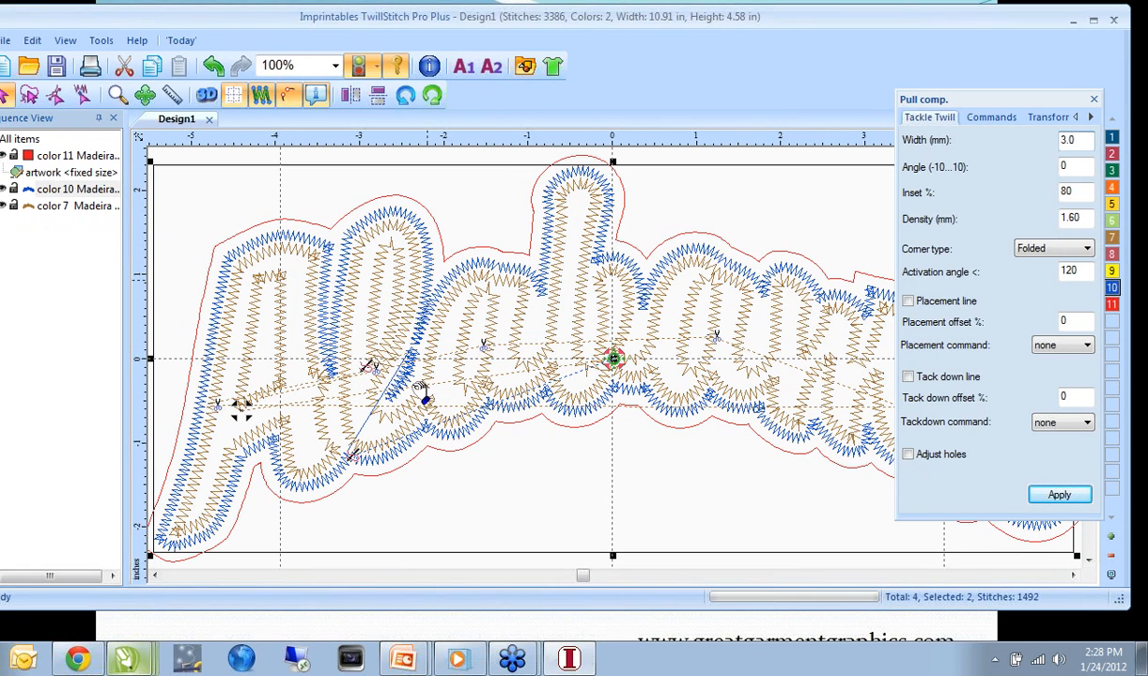
{"action": "left_click_drag", "start_coordinate": [420, 386], "coordinate": [412, 393]}
Give the color 10 twill outline basic tie-in and tie-off, then select the color 11 outline.
{"action": "left_click", "coordinate": [987, 115]}
{"action": "left_click", "coordinate": [1058, 230]}
{"action": "left_click", "coordinate": [1056, 258]}
{"action": "left_click", "coordinate": [1061, 255]}
{"action": "left_click", "coordinate": [1044, 280]}
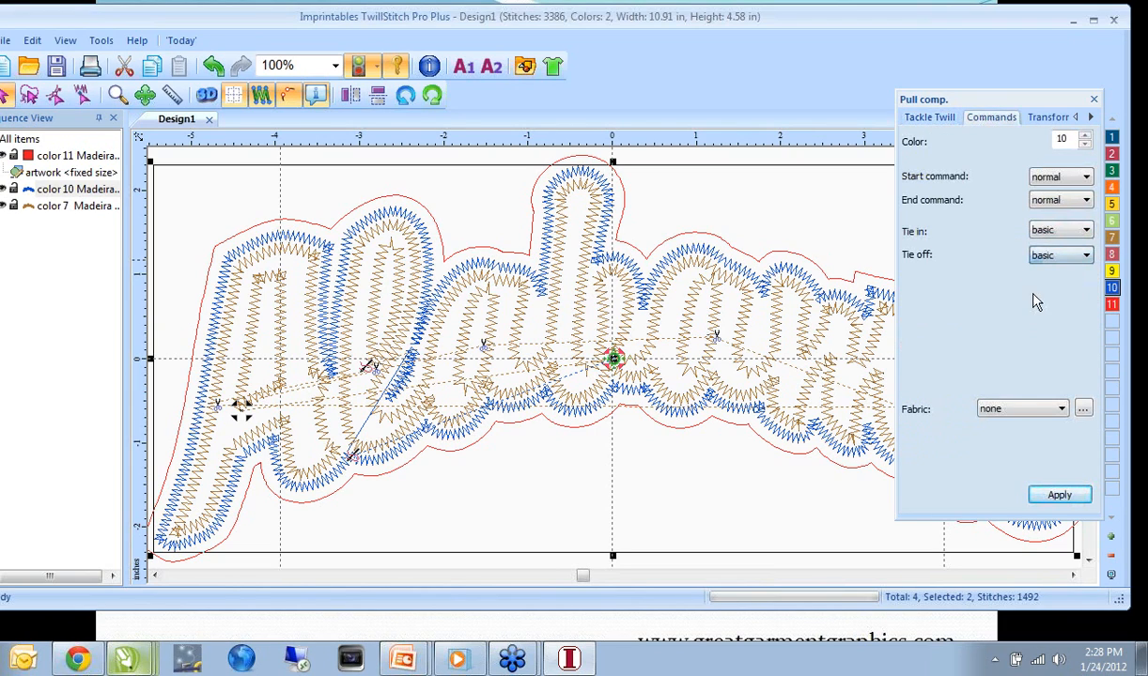
{"action": "left_click", "coordinate": [1050, 498]}
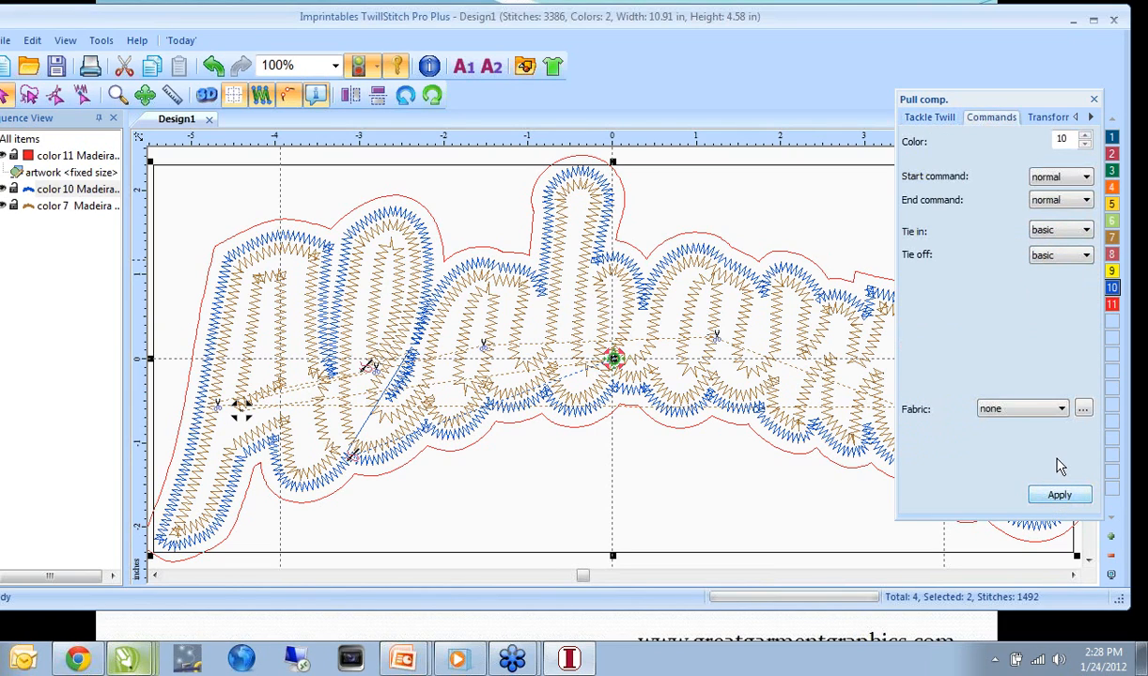
{"action": "left_click", "coordinate": [930, 118]}
{"action": "left_click", "coordinate": [989, 117]}
{"action": "left_click", "coordinate": [1037, 232]}
{"action": "left_click", "coordinate": [1044, 259]}
{"action": "left_click", "coordinate": [1044, 255]}
{"action": "left_click", "coordinate": [1050, 284]}
{"action": "left_click", "coordinate": [1060, 494]}
{"action": "left_click", "coordinate": [66, 158]}
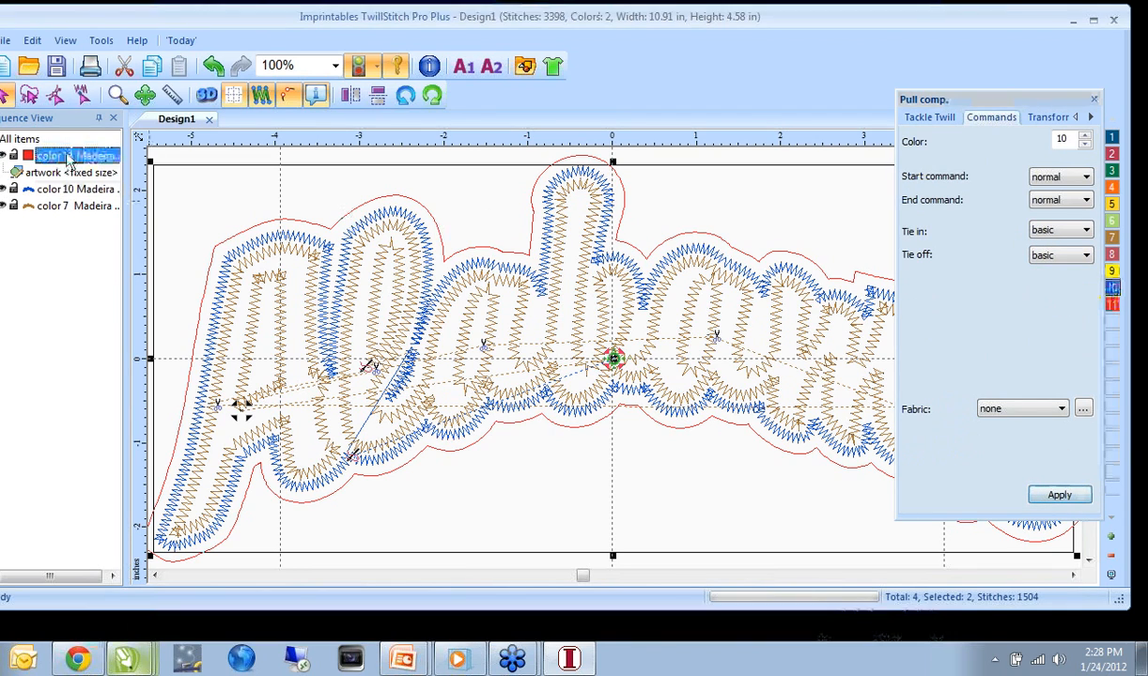
{"action": "right_click", "coordinate": [68, 160]}
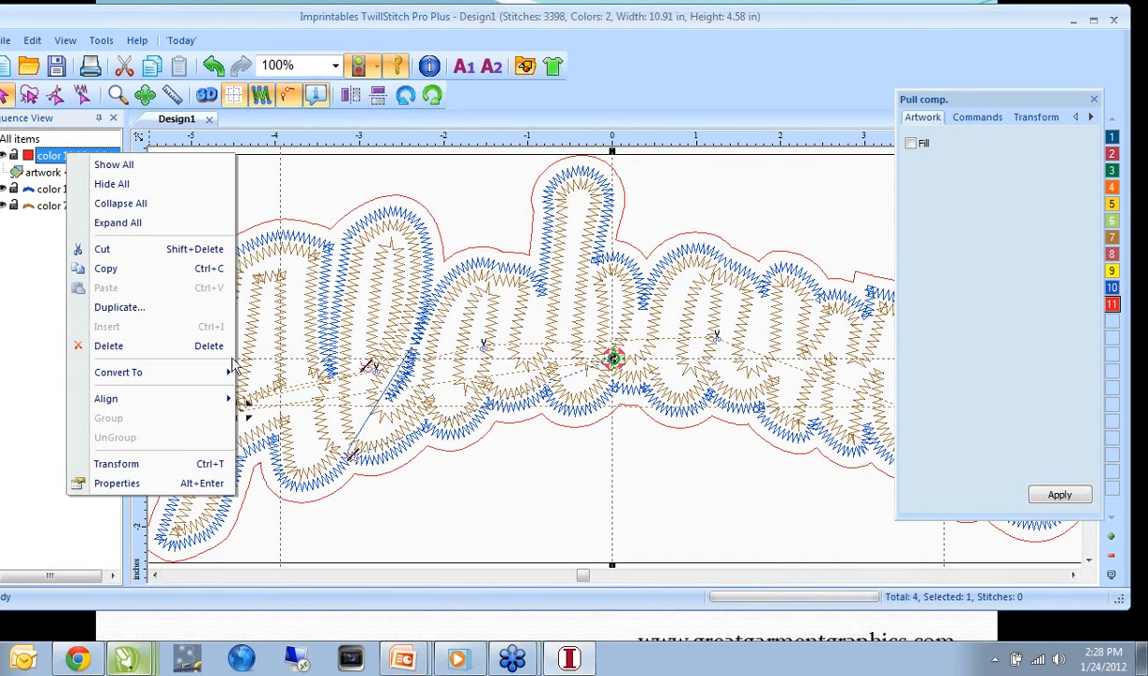
Convert the red outline to tackle twill with width 3 and density 2.00.
{"action": "mouse_move", "coordinate": [226, 372]}
{"action": "left_click", "coordinate": [286, 431]}
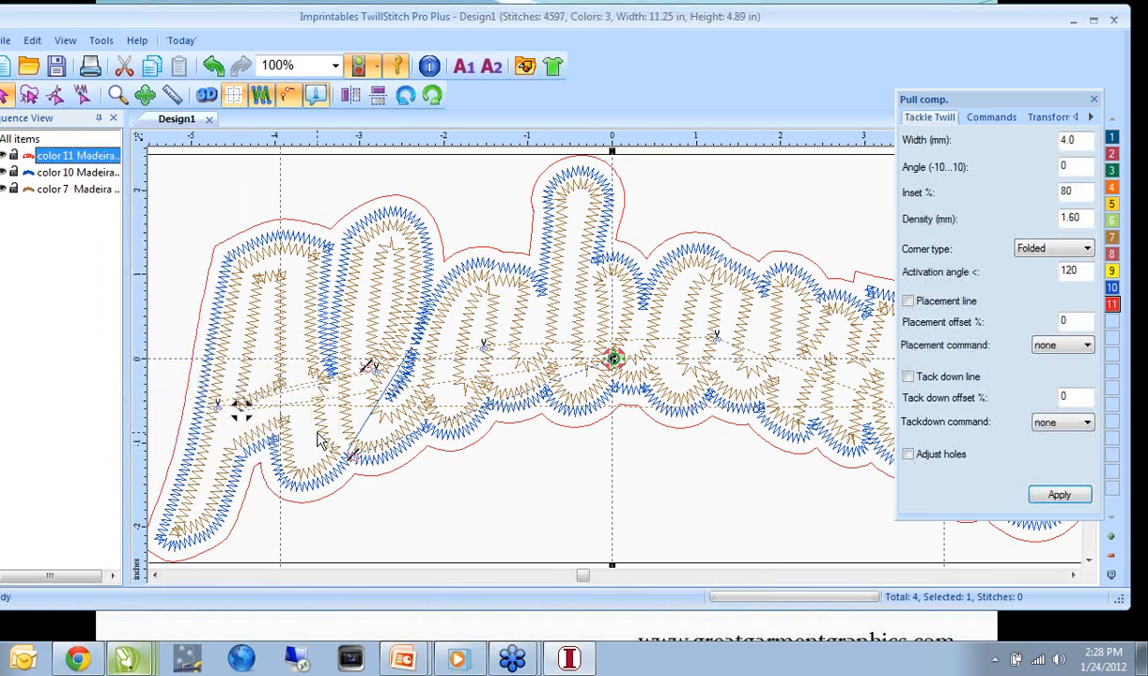
{"action": "left_click_drag", "start_coordinate": [1078, 141], "coordinate": [1042, 148]}
{"action": "type", "text": "3"}
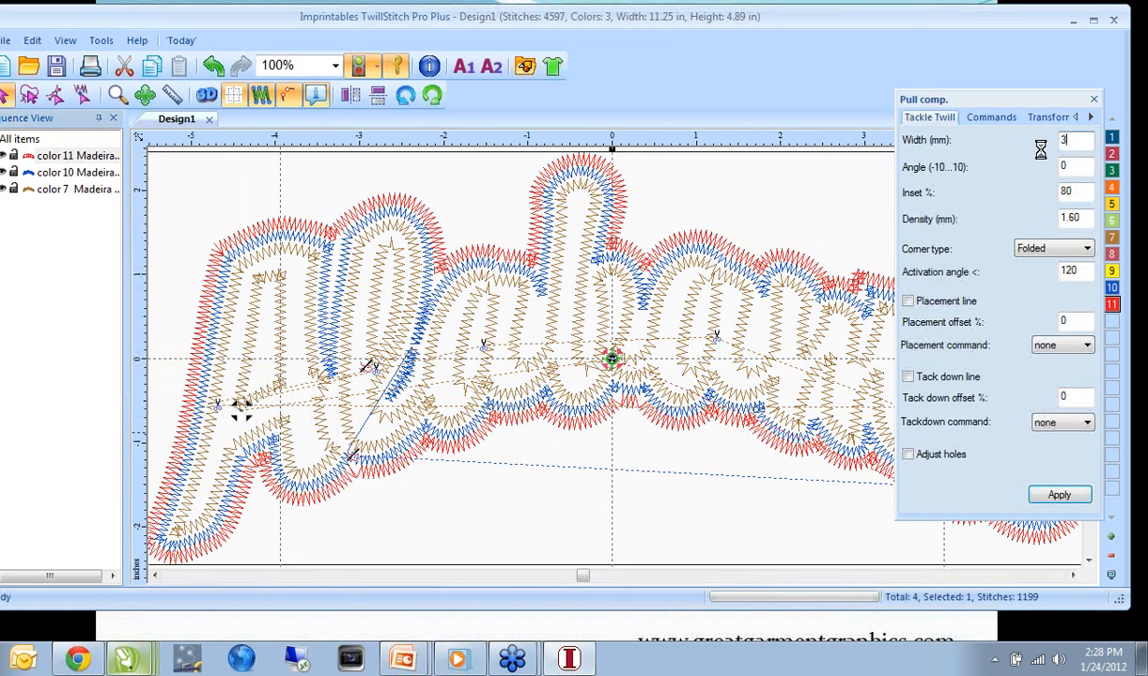
{"action": "left_click_drag", "start_coordinate": [1081, 218], "coordinate": [1041, 219]}
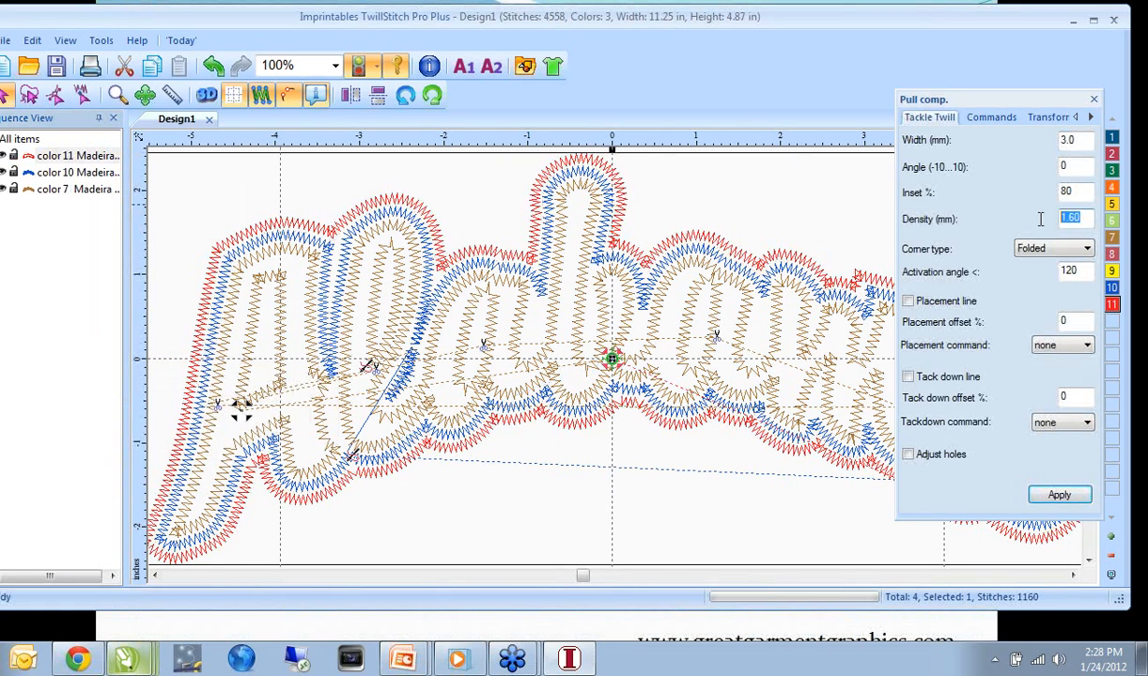
{"action": "type", "text": "2"}
{"action": "key", "text": "Return"}
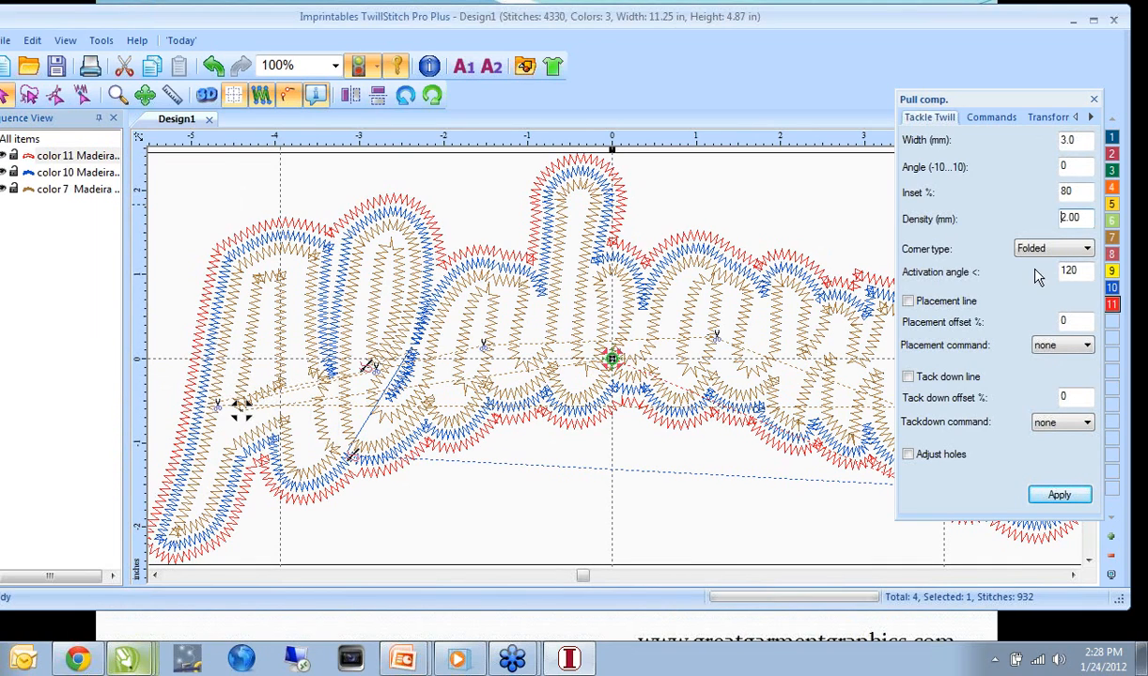
Add a placement line with a stop command and offset 10, and apply.
{"action": "left_click", "coordinate": [942, 303]}
{"action": "left_click", "coordinate": [1048, 346]}
{"action": "left_click", "coordinate": [1062, 365]}
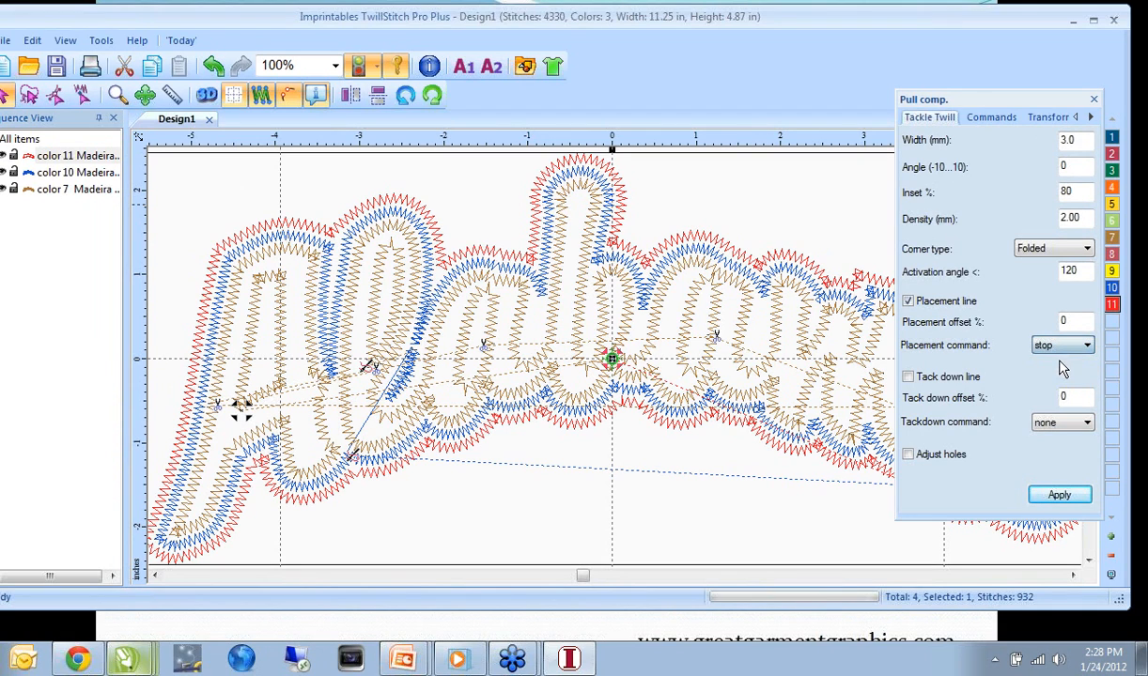
{"action": "left_click", "coordinate": [1066, 324]}
{"action": "type", "text": "10"}
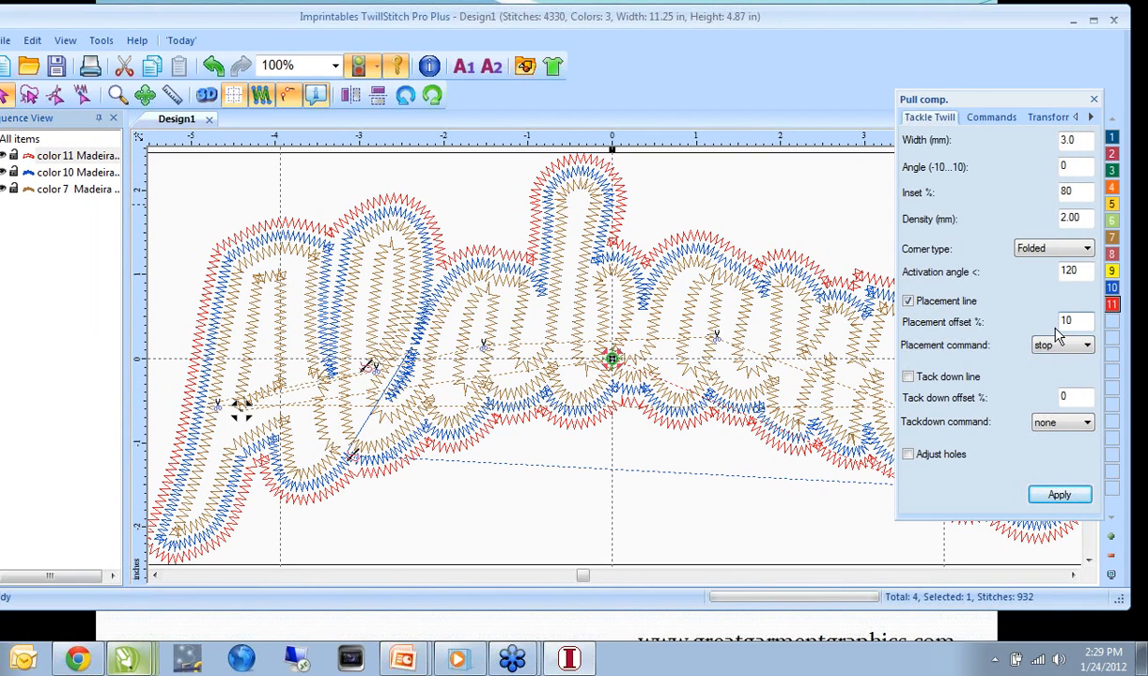
{"action": "left_click", "coordinate": [1060, 498]}
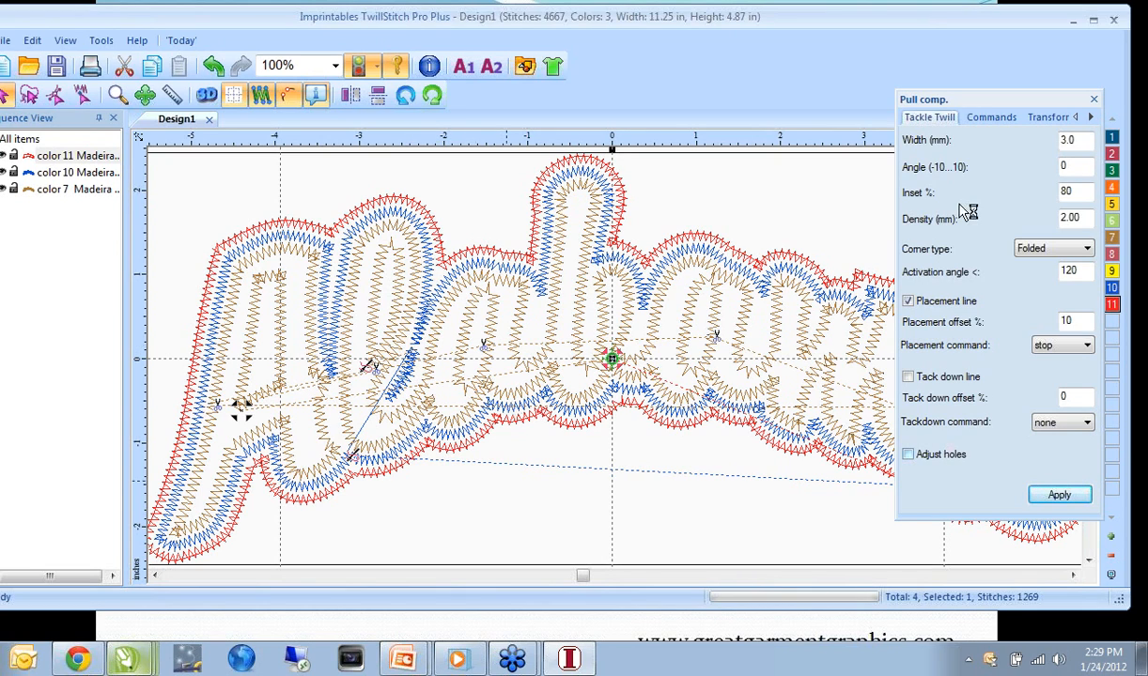
Set the red outline's tie-in and tie-off to basic, apply, and close the properties panel.
{"action": "left_click", "coordinate": [991, 117]}
{"action": "left_click", "coordinate": [1057, 230]}
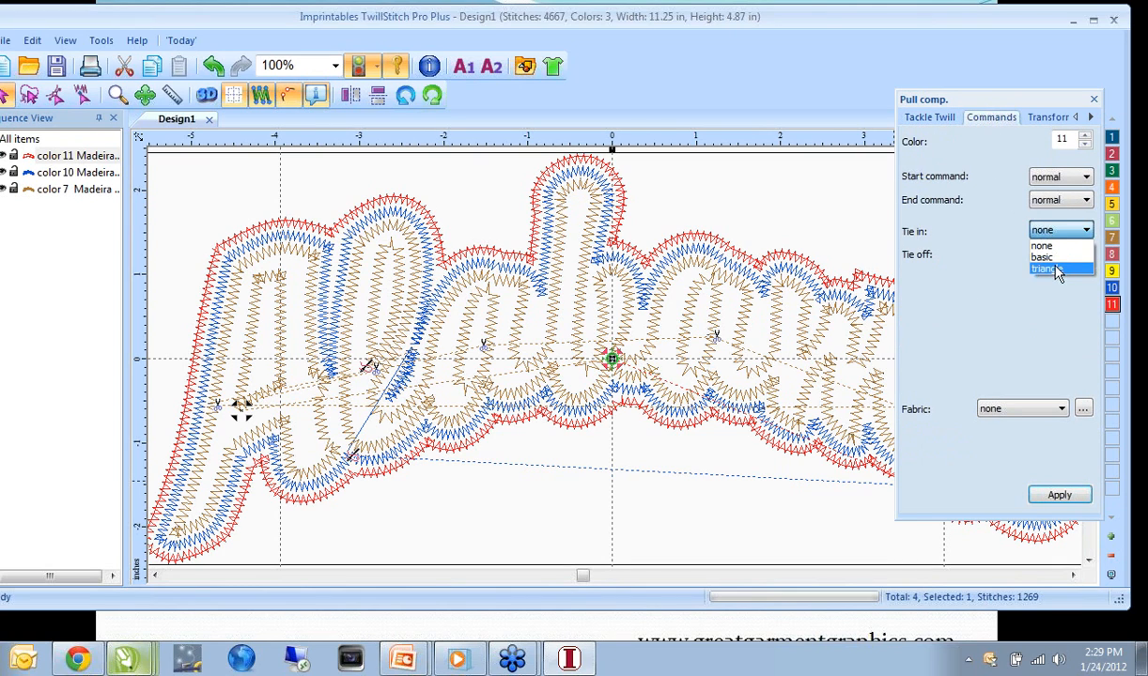
{"action": "left_click", "coordinate": [1042, 256]}
{"action": "left_click", "coordinate": [1059, 255]}
{"action": "left_click", "coordinate": [1043, 281]}
{"action": "left_click", "coordinate": [1057, 495]}
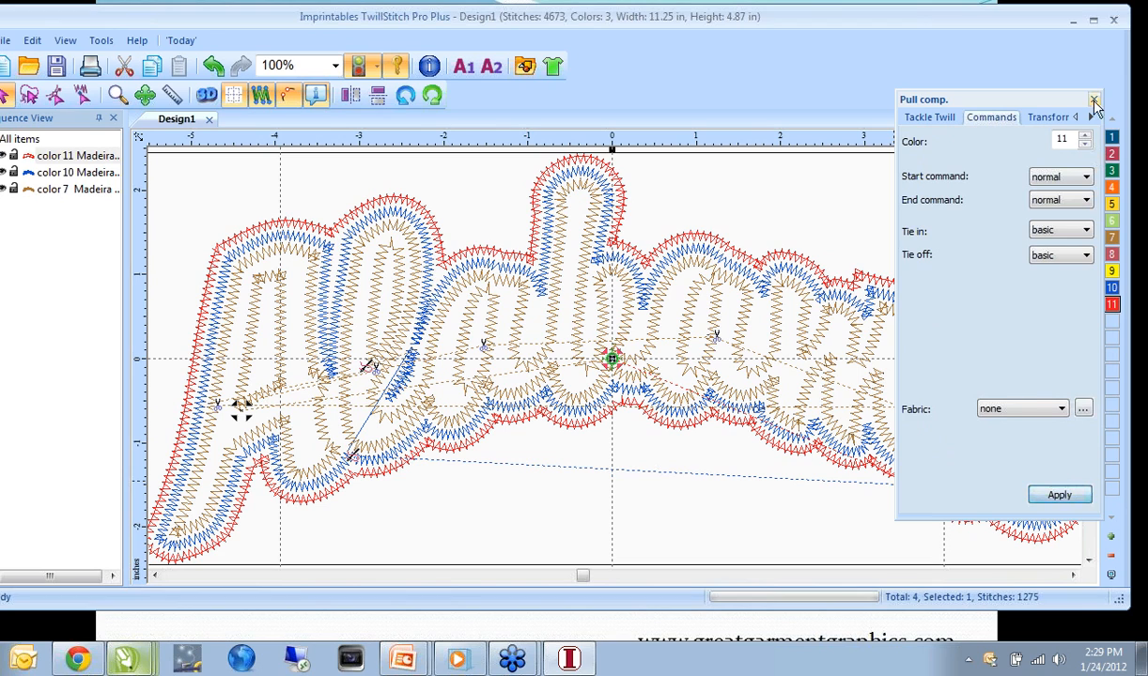
{"action": "left_click", "coordinate": [1095, 100]}
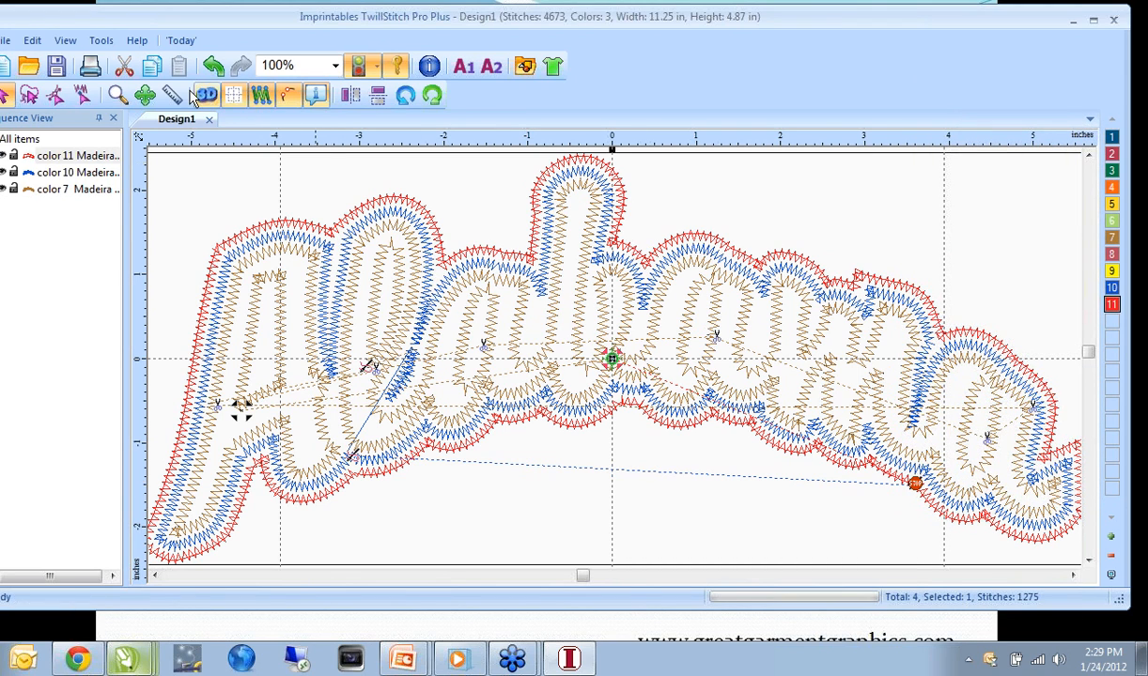
{"action": "left_click", "coordinate": [66, 42]}
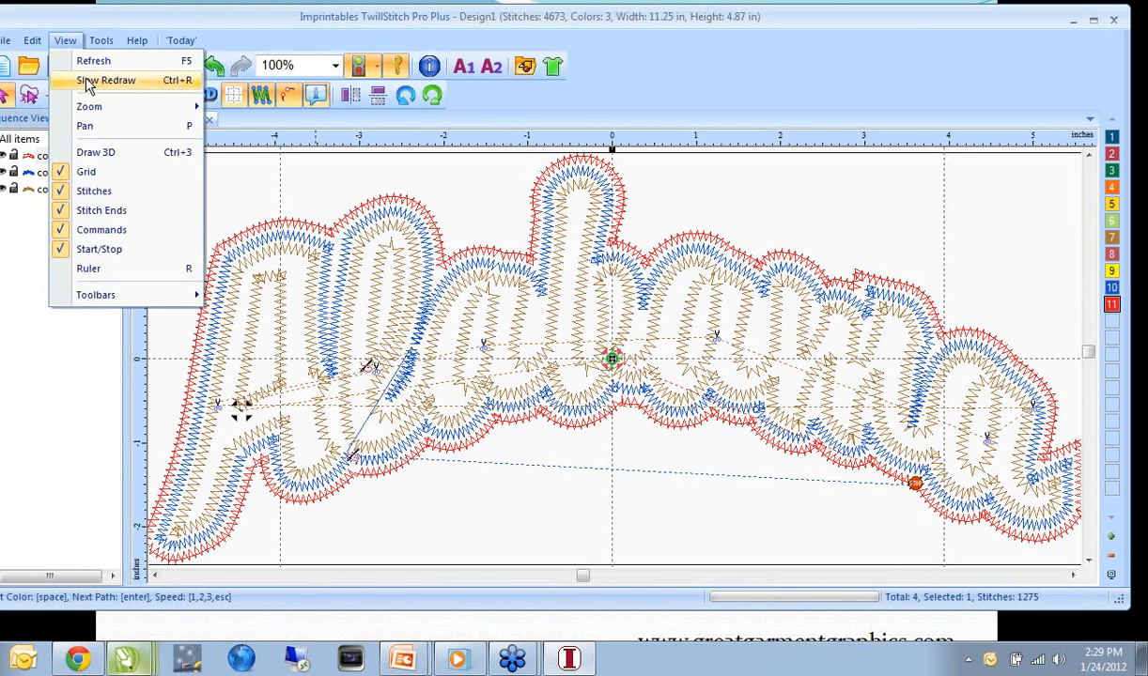
Run a Slow Redraw simulation and skip ahead until the red, blue and tan layers finish sewing.
{"action": "left_click", "coordinate": [88, 82]}
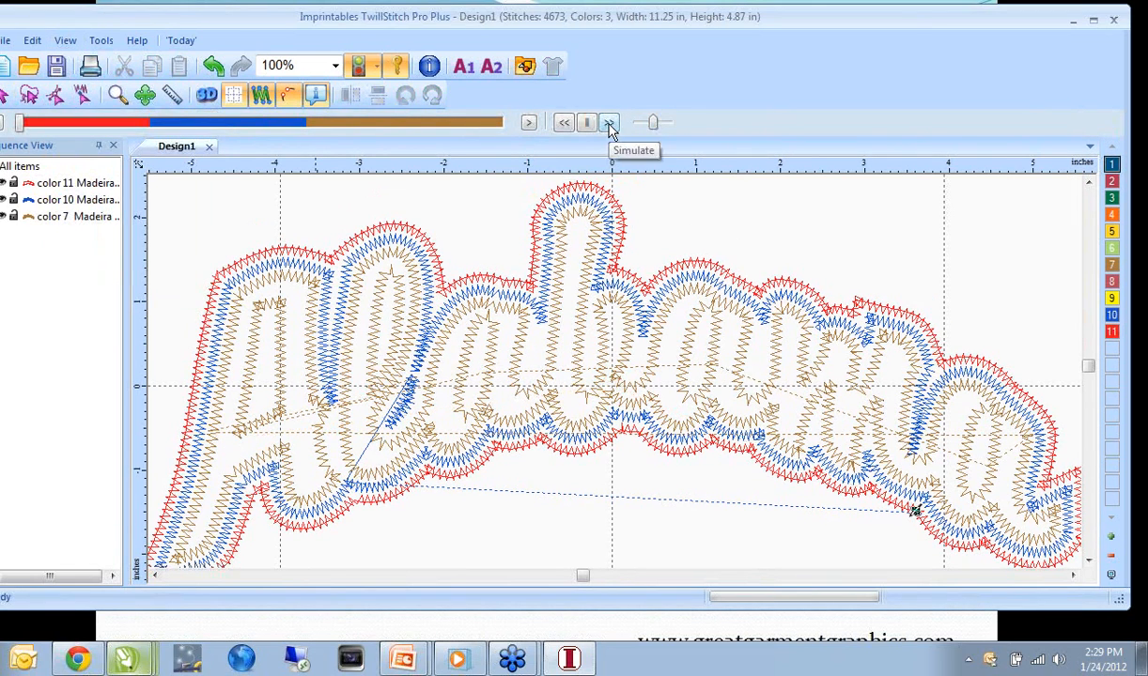
{"action": "left_click", "coordinate": [609, 125]}
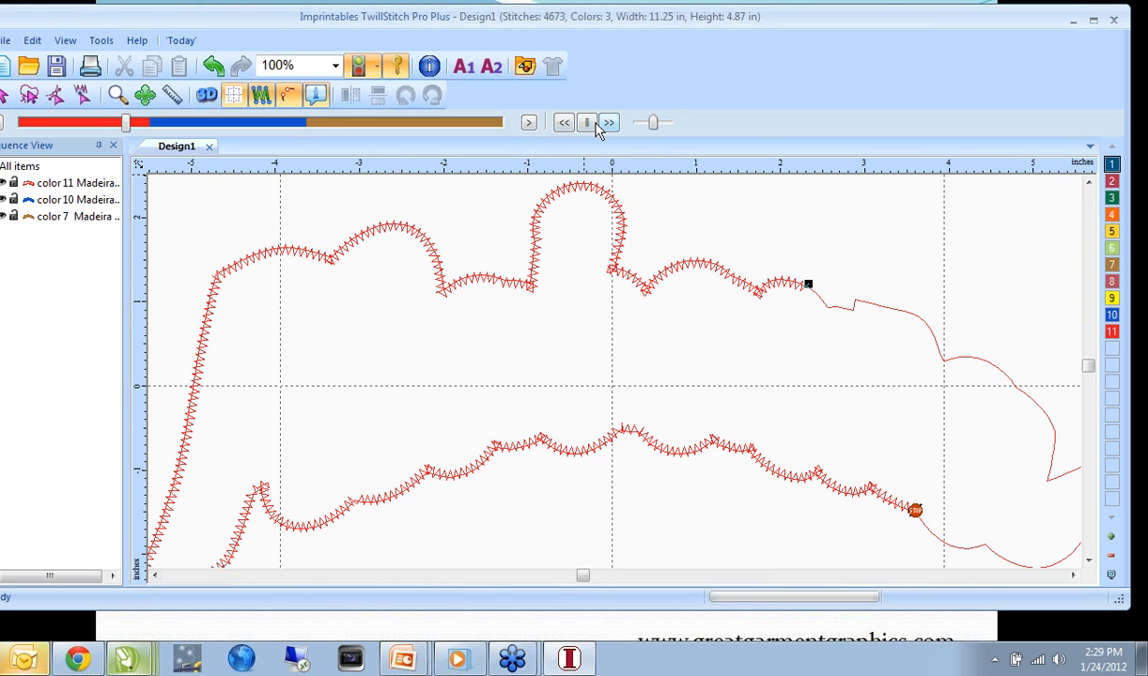
{"action": "mouse_move", "coordinate": [129, 122]}
{"action": "left_mouse_down"}
{"action": "mouse_move", "coordinate": [233, 133]}
{"action": "mouse_move", "coordinate": [251, 141]}
{"action": "mouse_move", "coordinate": [212, 141]}
{"action": "mouse_move", "coordinate": [258, 153]}
{"action": "mouse_move", "coordinate": [225, 141]}
{"action": "mouse_move", "coordinate": [501, 184]}
{"action": "left_mouse_up"}
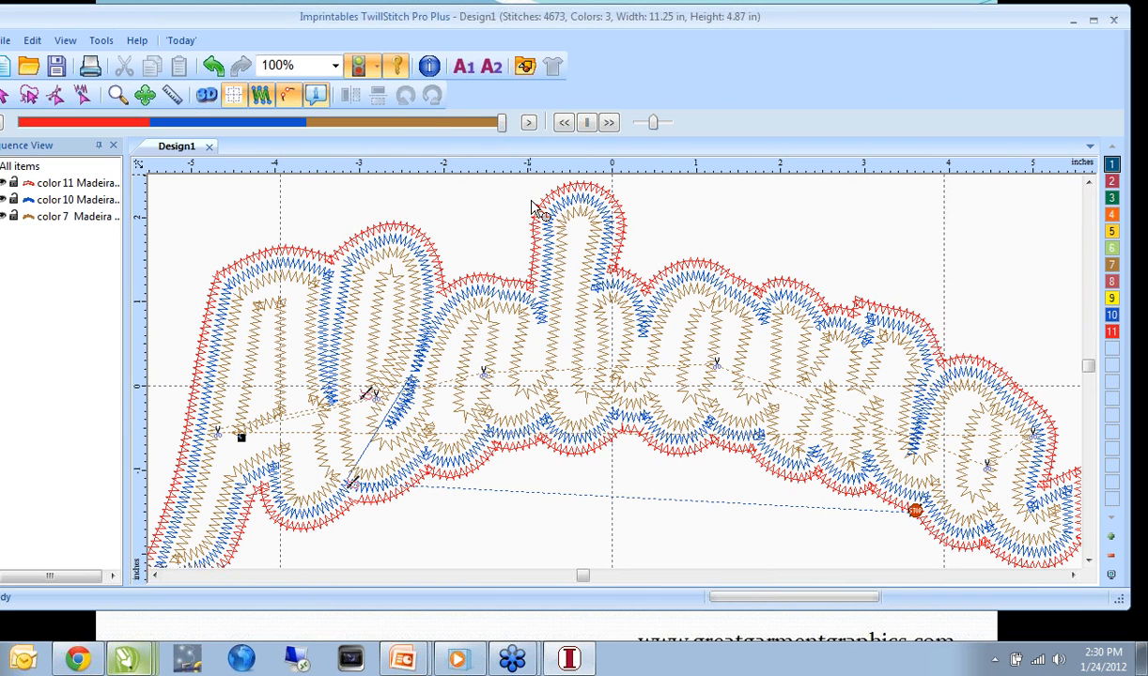
Apply Poly-Twill_Cream fabric to red color 11 and drag it above colors 10 and 7.
{"action": "left_click", "coordinate": [94, 192]}
{"action": "right_click", "coordinate": [94, 193]}
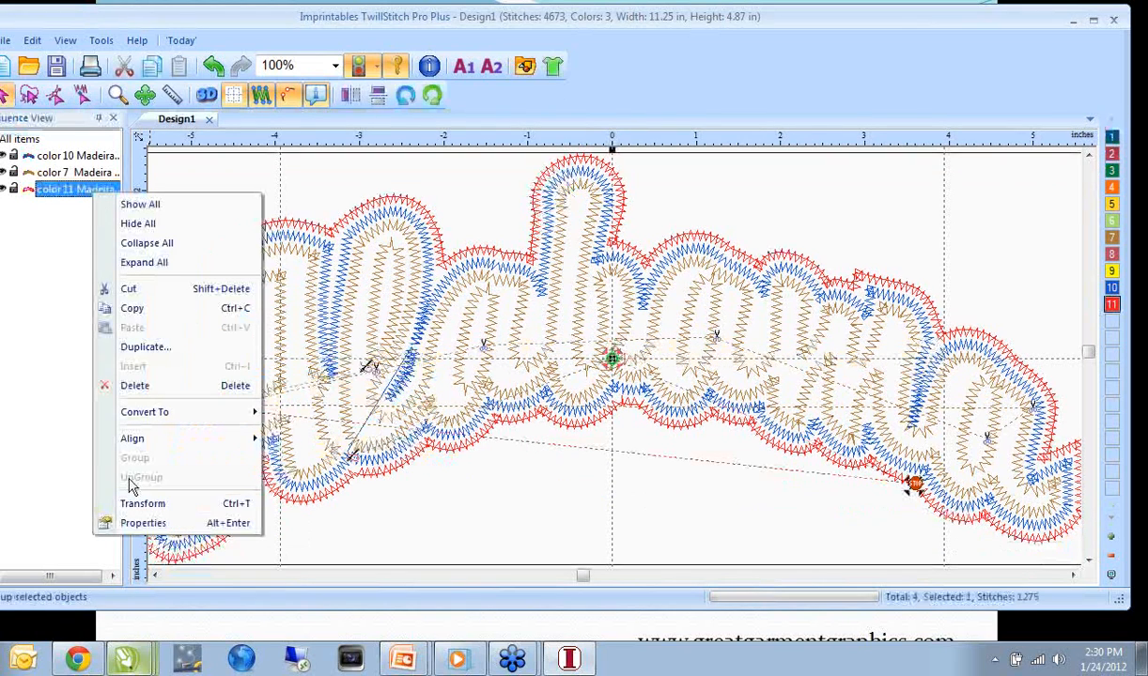
{"action": "left_click", "coordinate": [161, 527]}
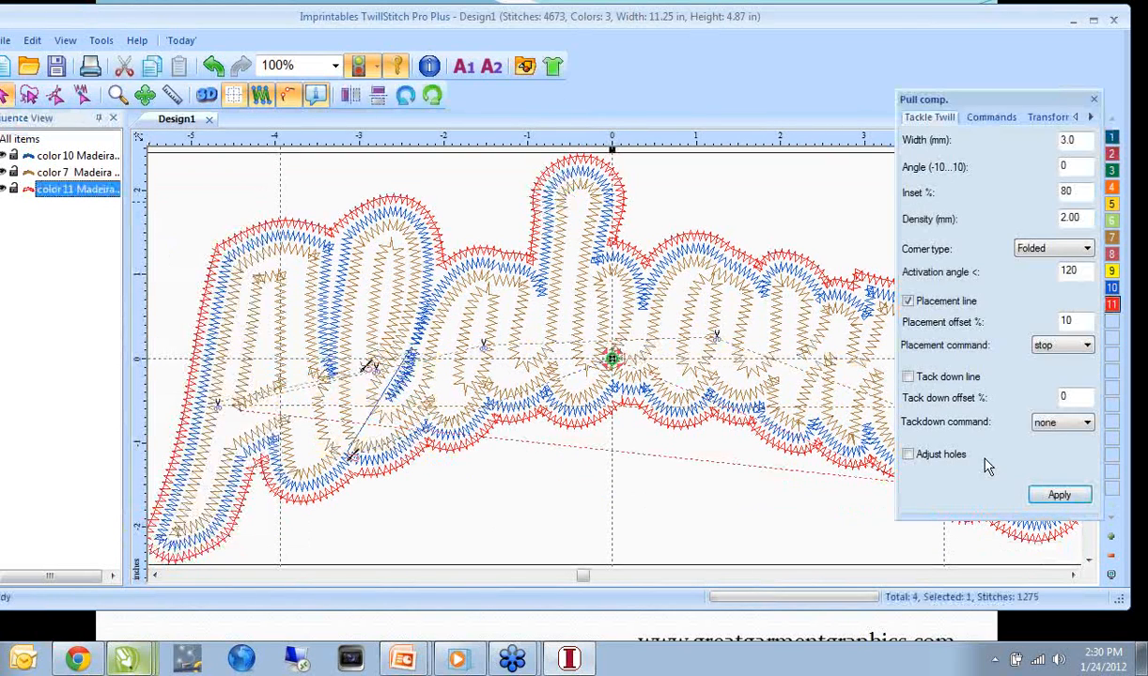
{"action": "left_click", "coordinate": [991, 116]}
{"action": "left_click", "coordinate": [1034, 409]}
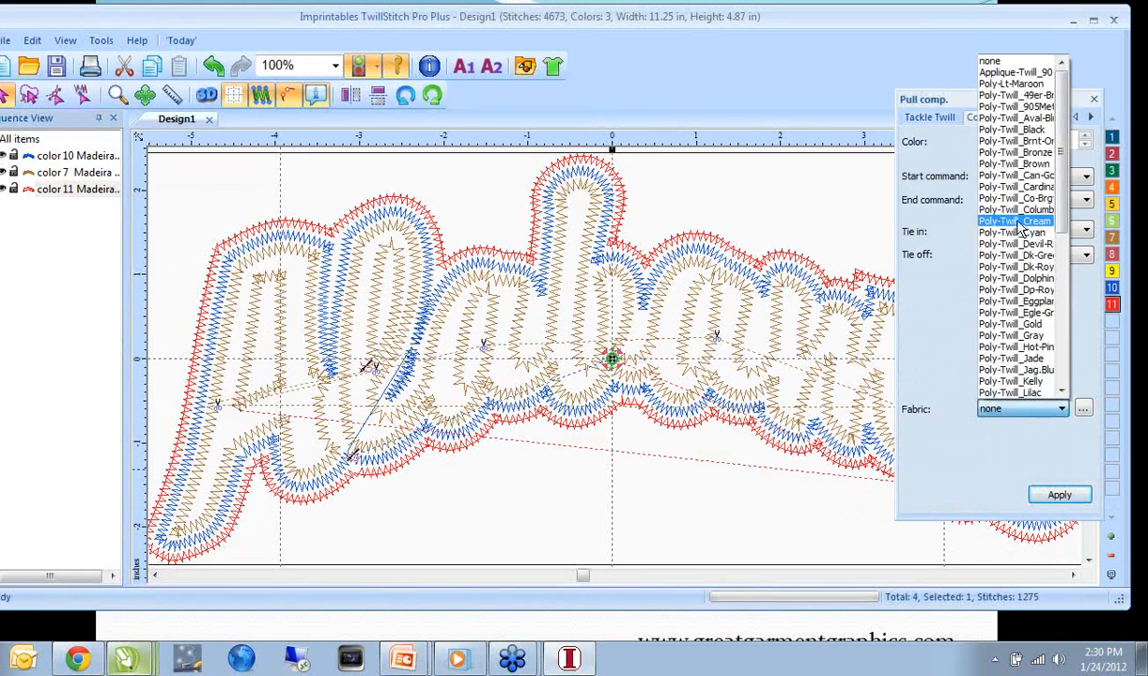
{"action": "left_click", "coordinate": [1020, 226]}
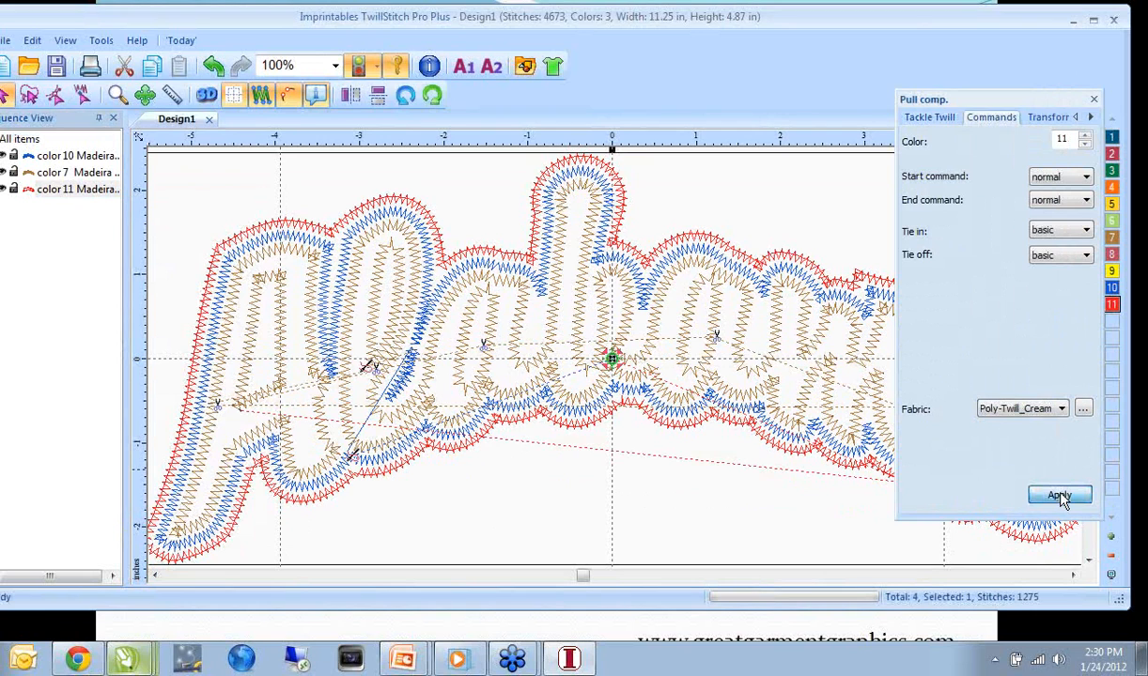
{"action": "left_click", "coordinate": [1060, 496]}
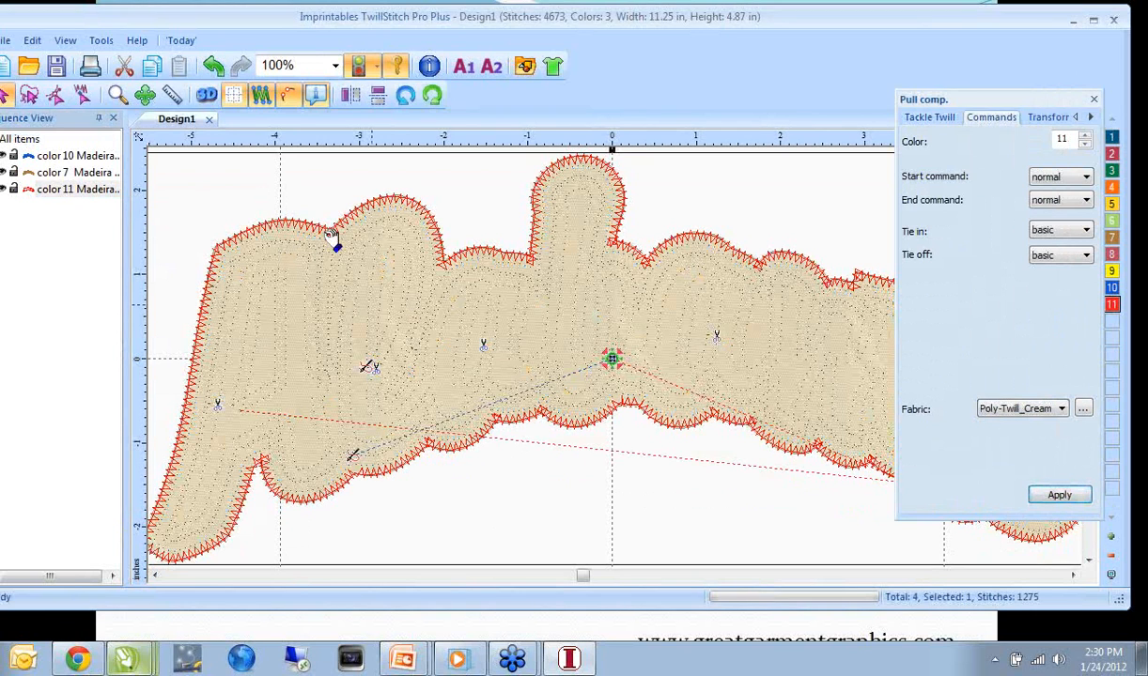
{"action": "left_click", "coordinate": [79, 173]}
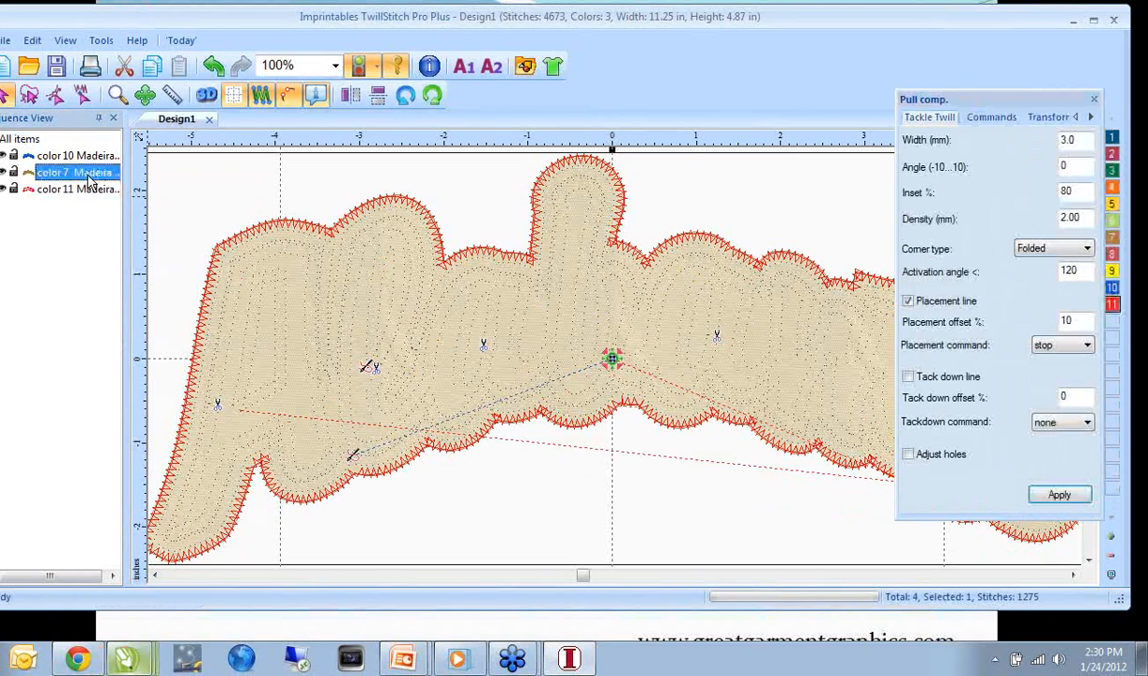
{"action": "left_click_drag", "start_coordinate": [71, 190], "coordinate": [51, 154]}
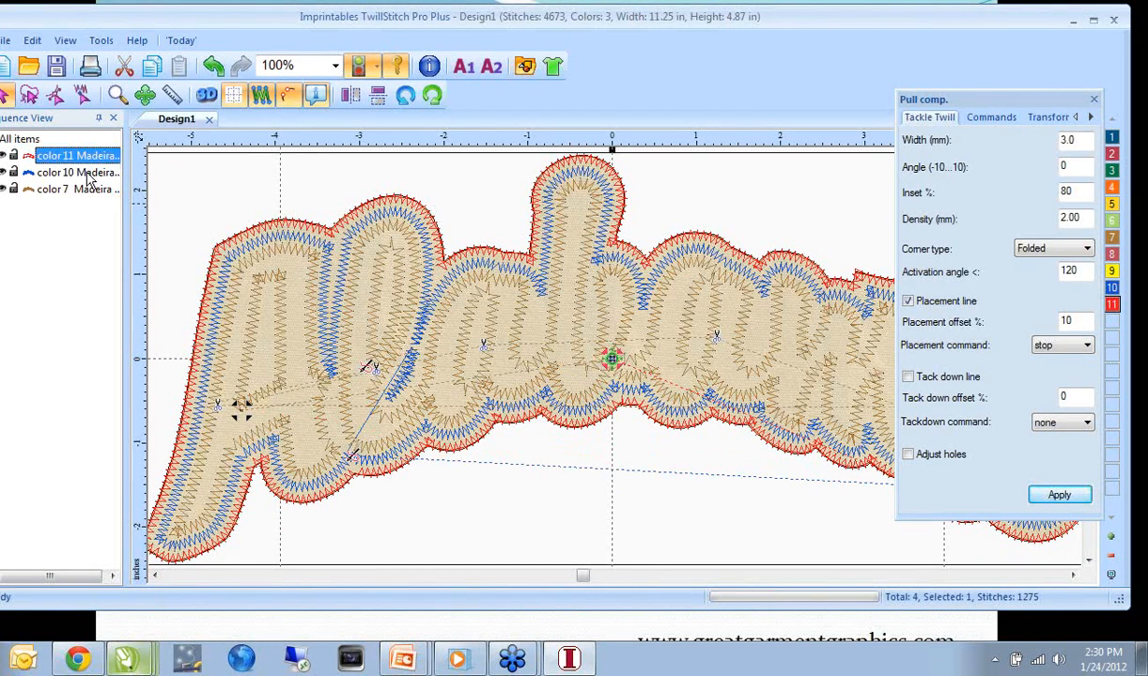
Apply the Poly-Twill_Black fabric to color 10 selected together with color 11.
{"action": "left_click", "coordinate": [85, 173], "text": "ctrl"}
{"action": "left_click", "coordinate": [1061, 409]}
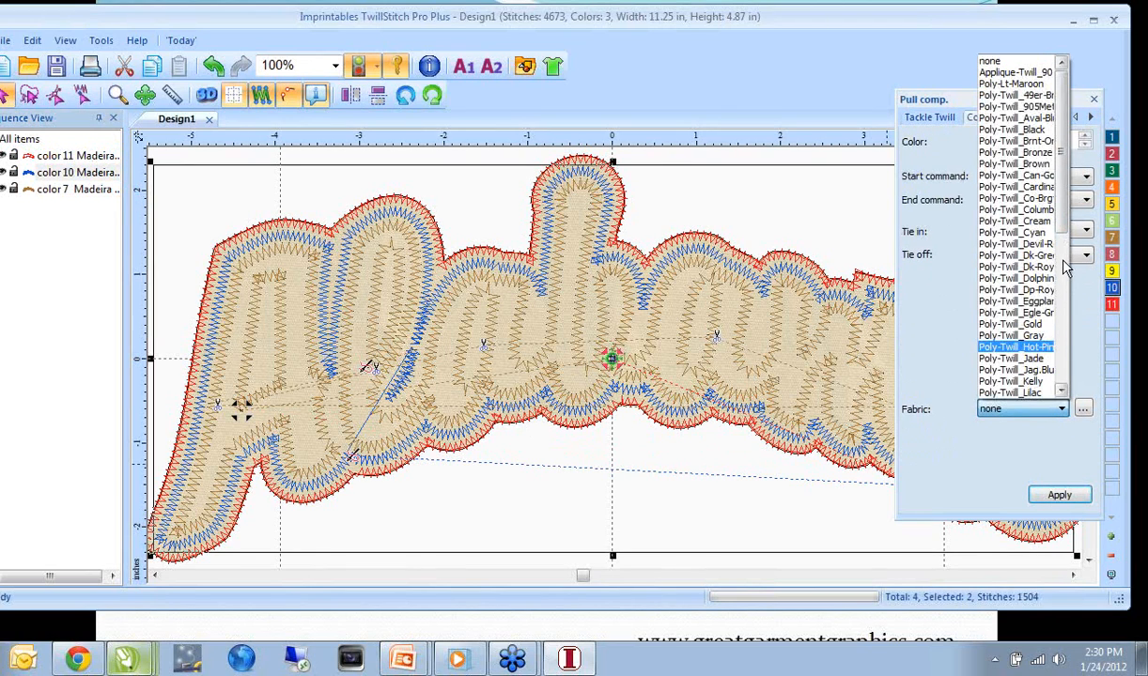
{"action": "left_click", "coordinate": [1016, 130]}
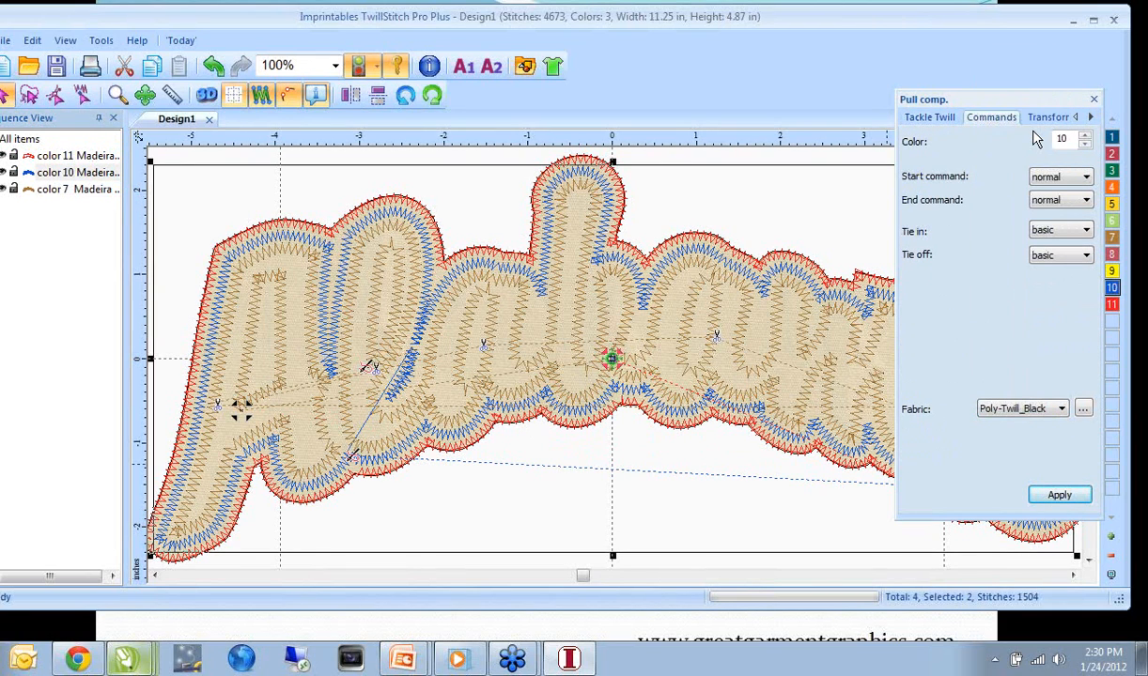
{"action": "left_click", "coordinate": [1059, 496]}
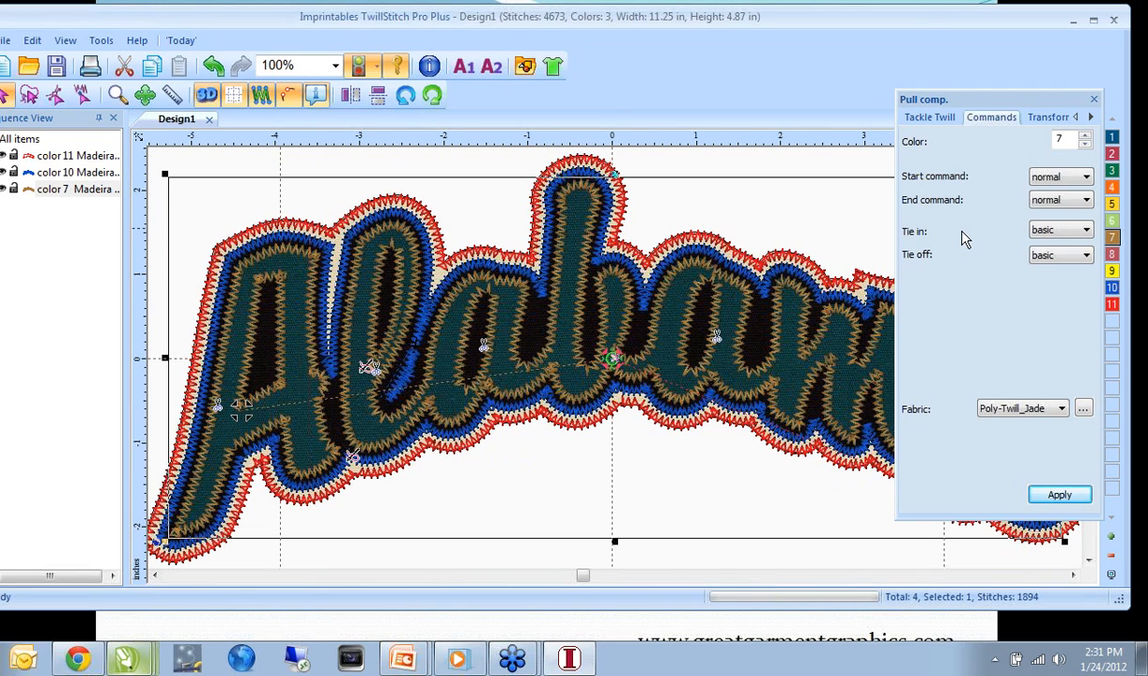
Keep the tie-in setting at Basic.
{"action": "left_click", "coordinate": [1079, 230]}
{"action": "left_click", "coordinate": [1072, 258]}
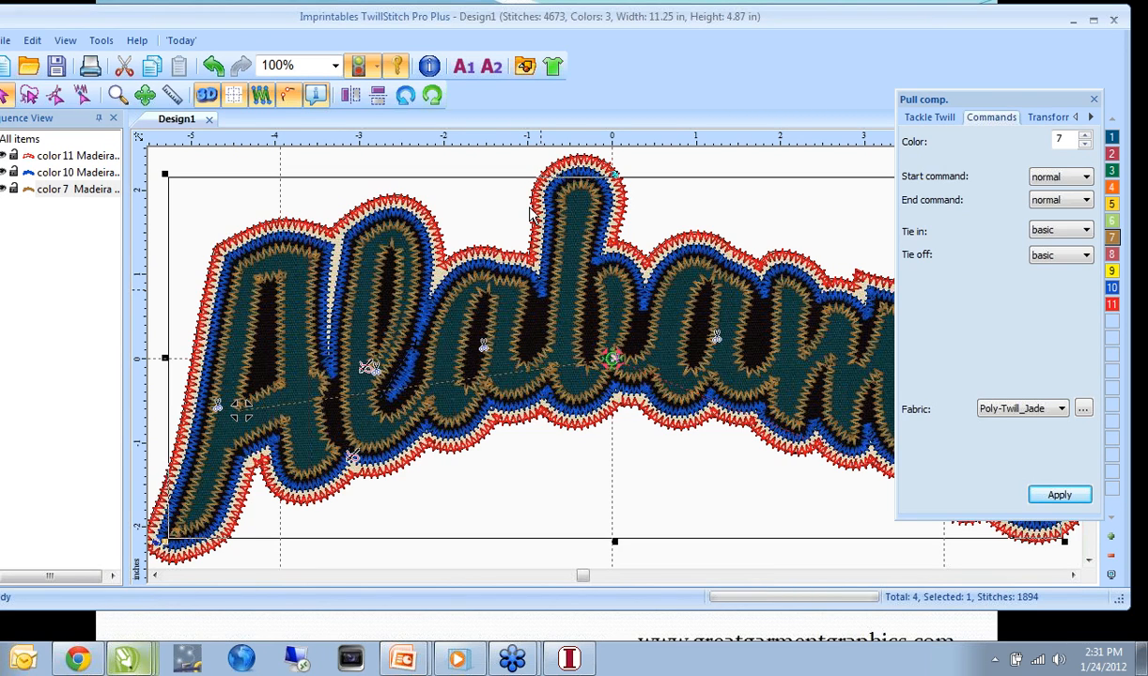
{"action": "mouse_move", "coordinate": [478, 665]}
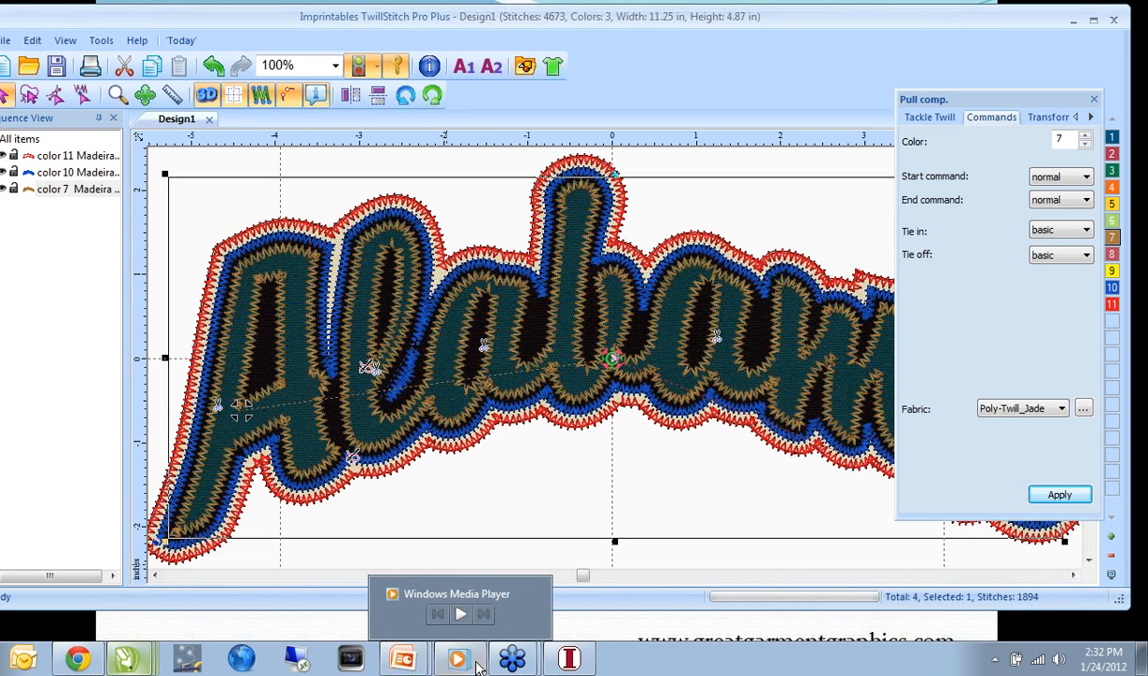
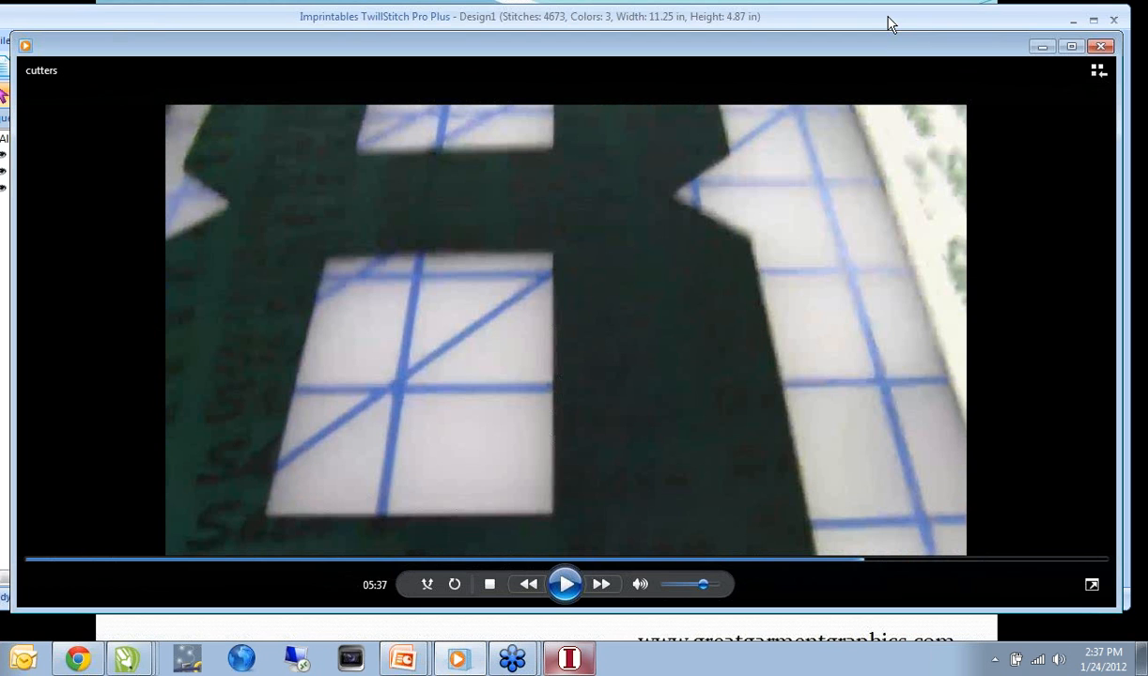
Bring the TwillStitch Alabama design window in front of Media Player and reposition it.
{"action": "left_click_drag", "start_coordinate": [890, 24], "coordinate": [1065, 26]}
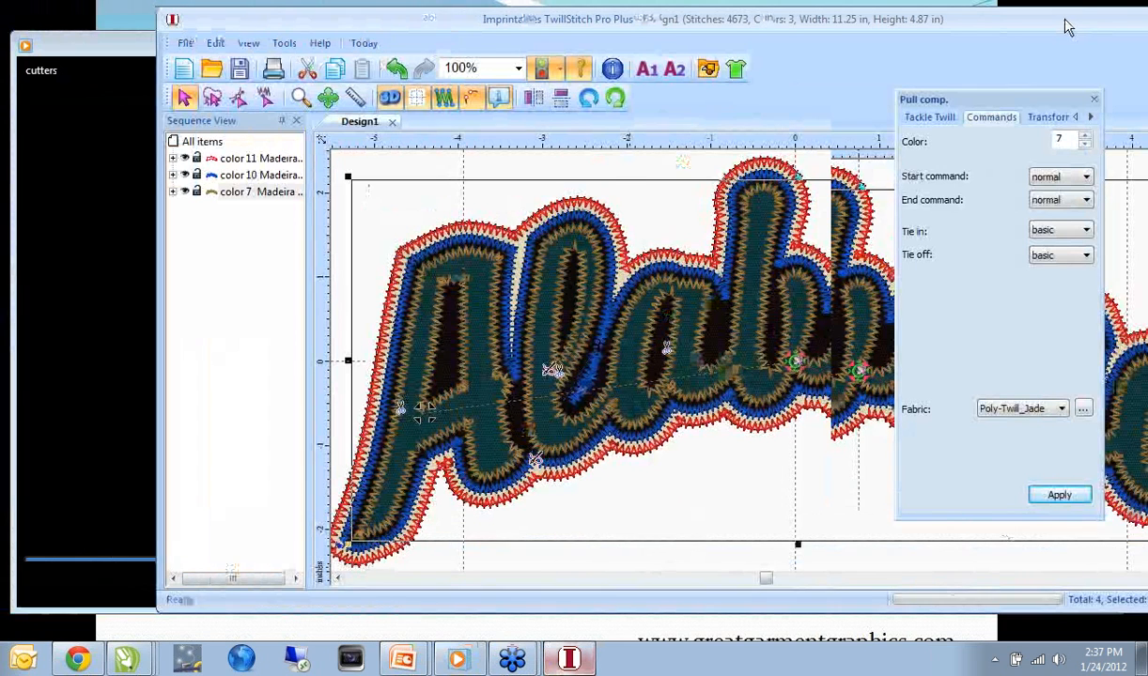
{"action": "left_click_drag", "start_coordinate": [1067, 26], "coordinate": [877, 22]}
Close the Pull comp. panel, deselect the design, and zoom out to show all of Alabama.
{"action": "left_click", "coordinate": [1094, 98]}
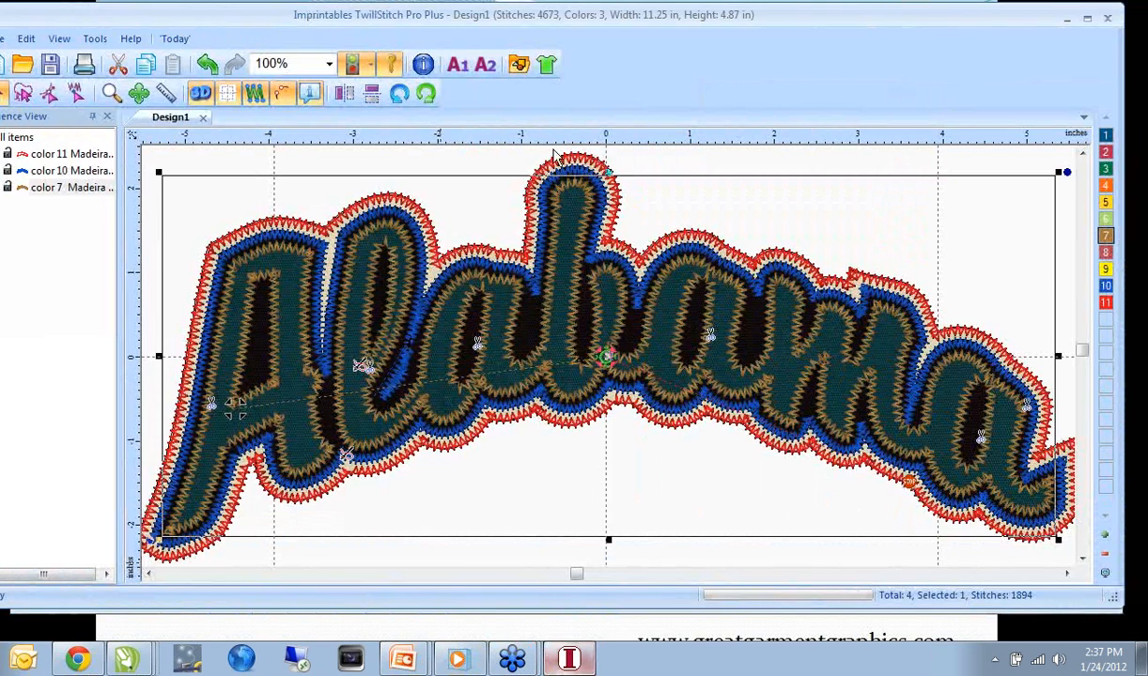
{"action": "left_click", "coordinate": [712, 168]}
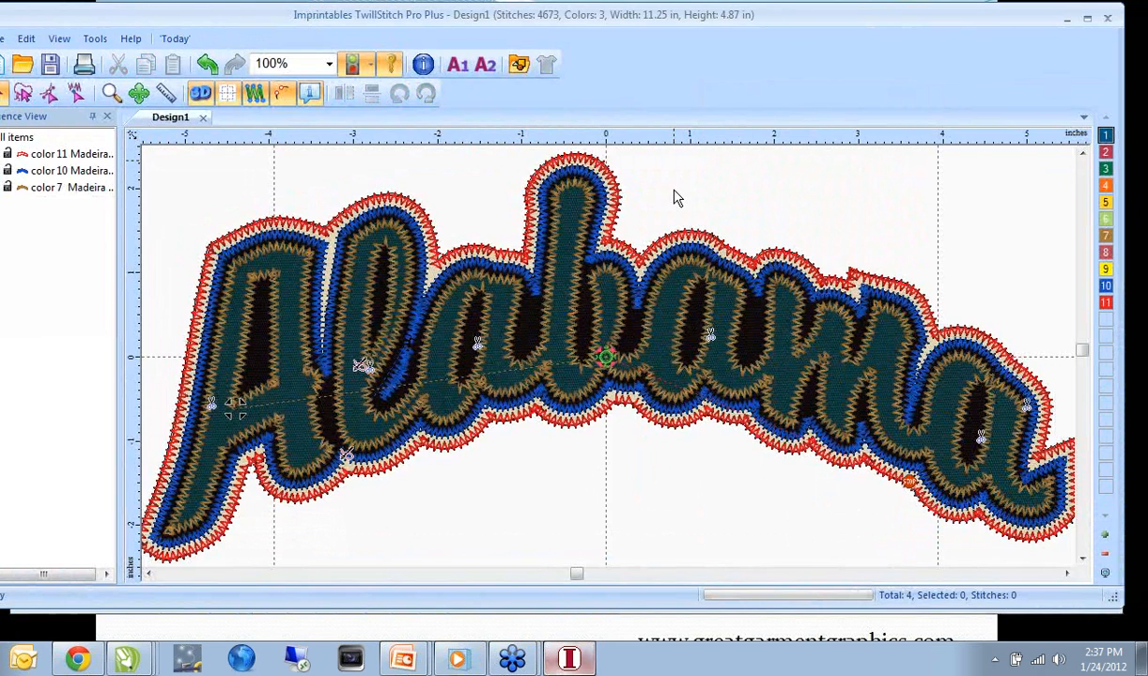
{"action": "scroll", "coordinate": [674, 190], "scroll_direction": "down", "scroll_amount": 1}
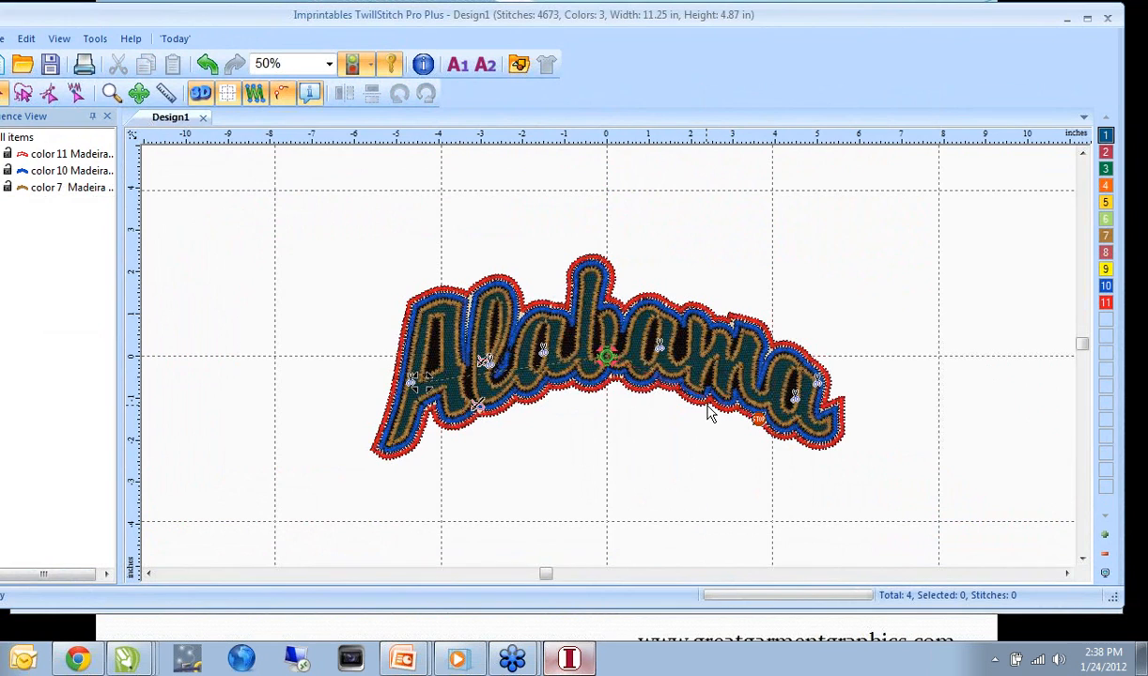
Add a 0.79 in Arial lettering line reading STEVEN below Alabama and select it.
{"action": "left_click", "coordinate": [459, 67]}
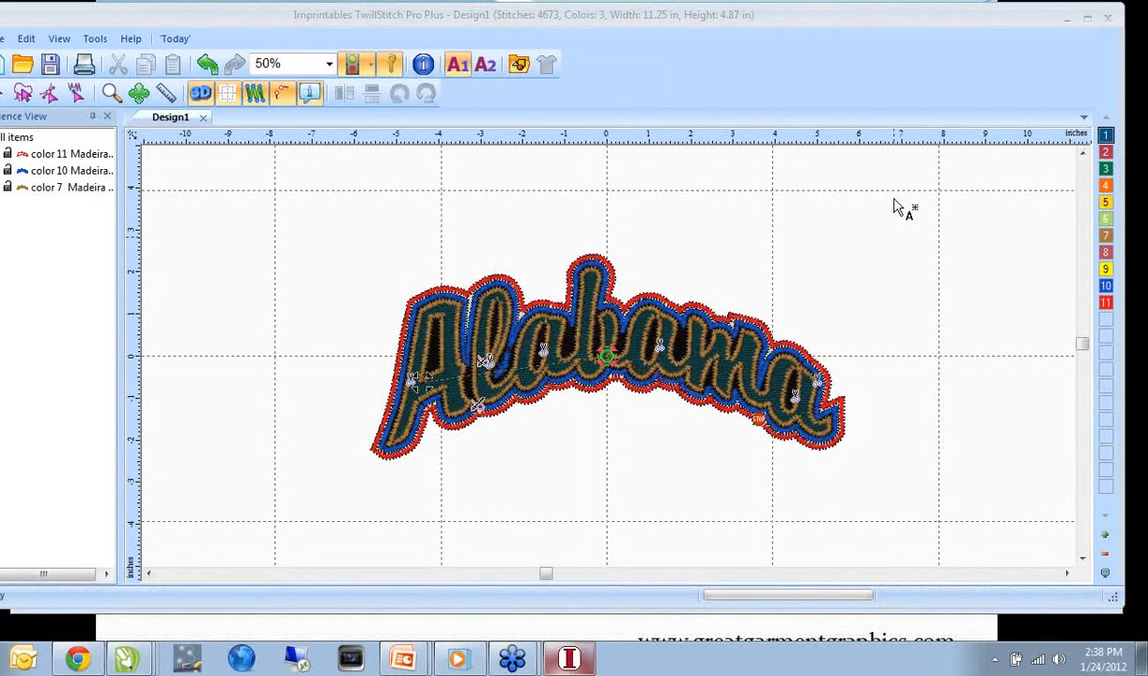
{"action": "left_click", "coordinate": [512, 479]}
{"action": "type", "text": "A"}
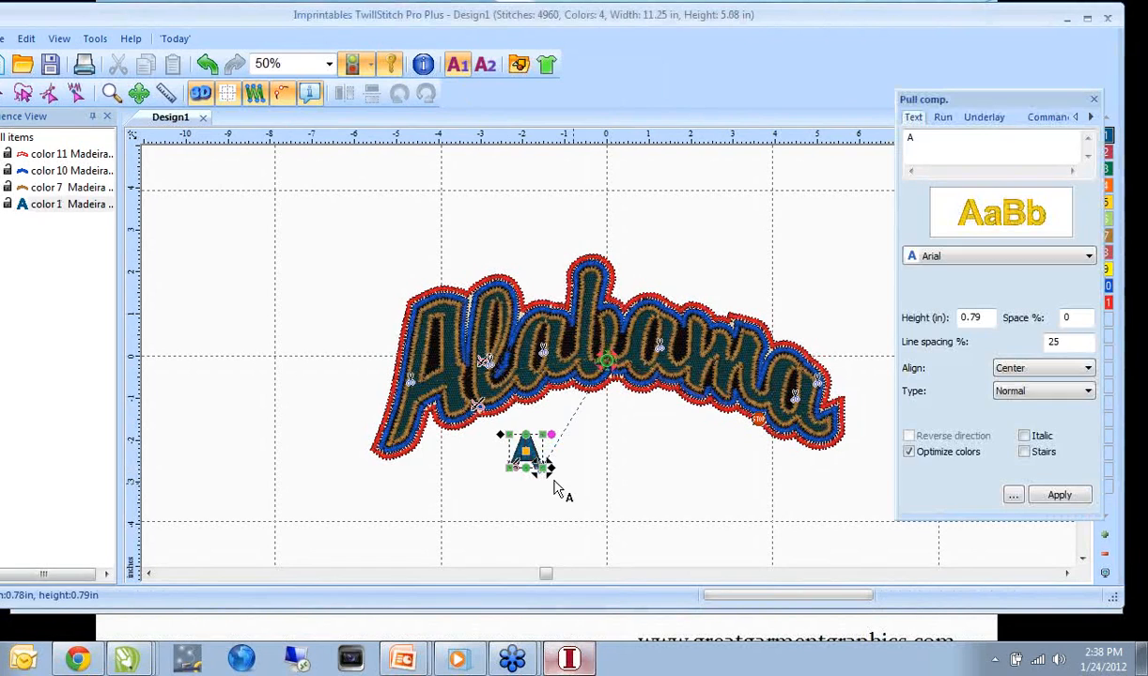
{"action": "double_click", "coordinate": [936, 143]}
{"action": "type", "text": "STEVEN"}
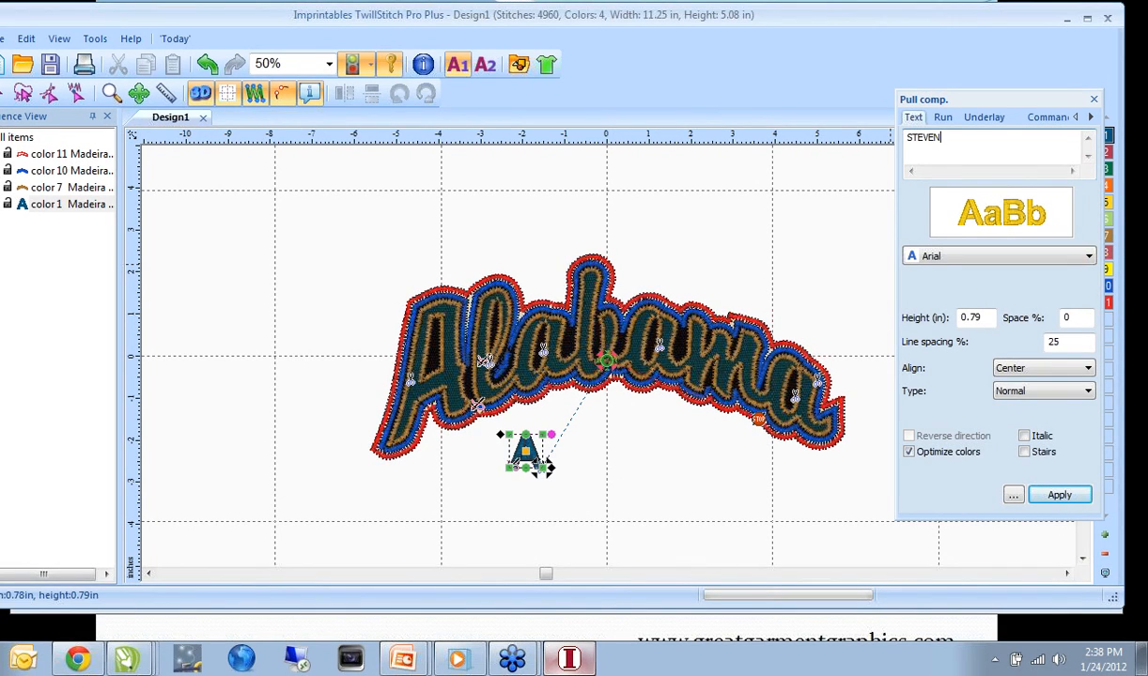
{"action": "left_click", "coordinate": [1035, 495]}
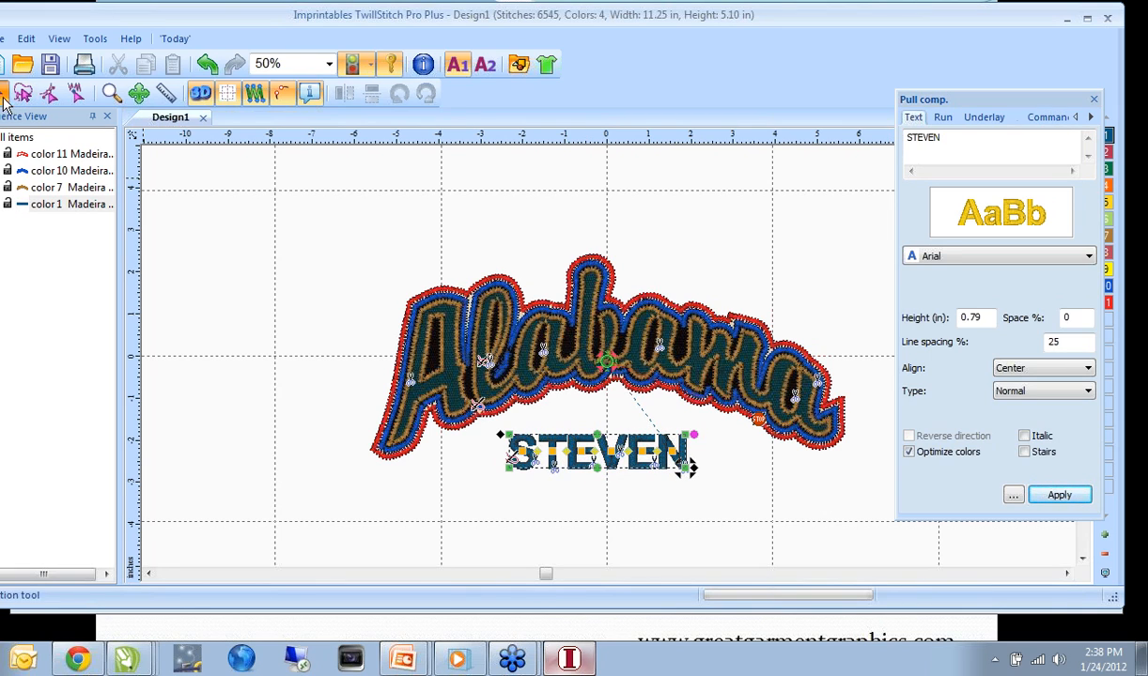
{"action": "left_click", "coordinate": [602, 458]}
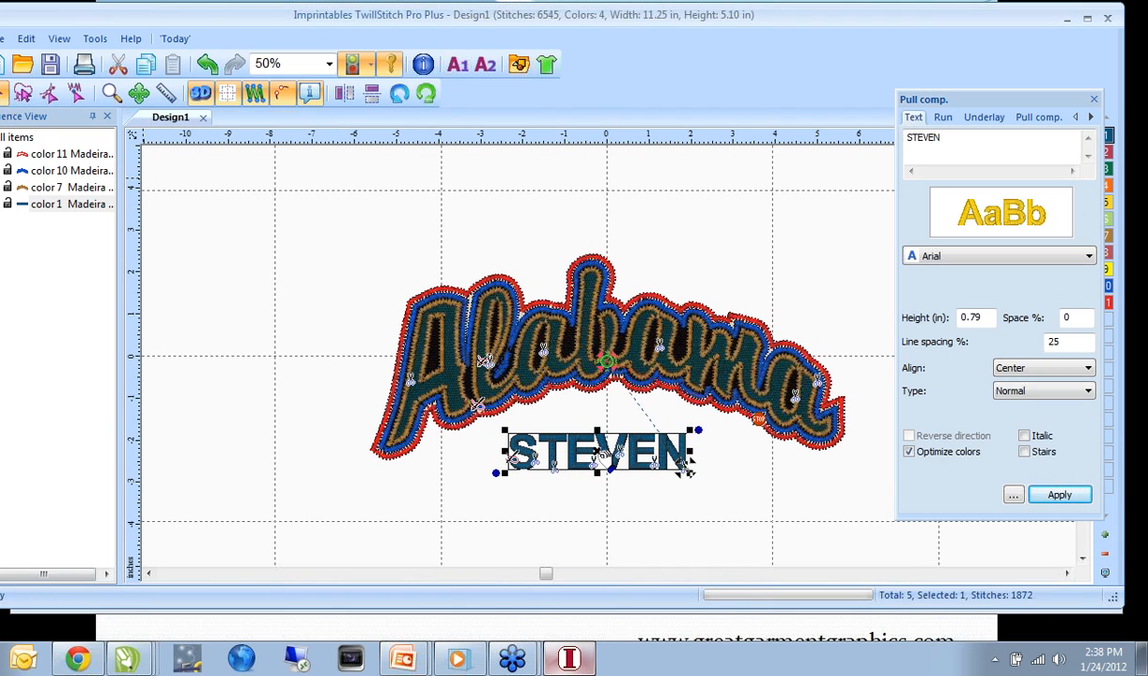
{"action": "scroll", "coordinate": [606, 460], "scroll_direction": "up", "scroll_amount": 1}
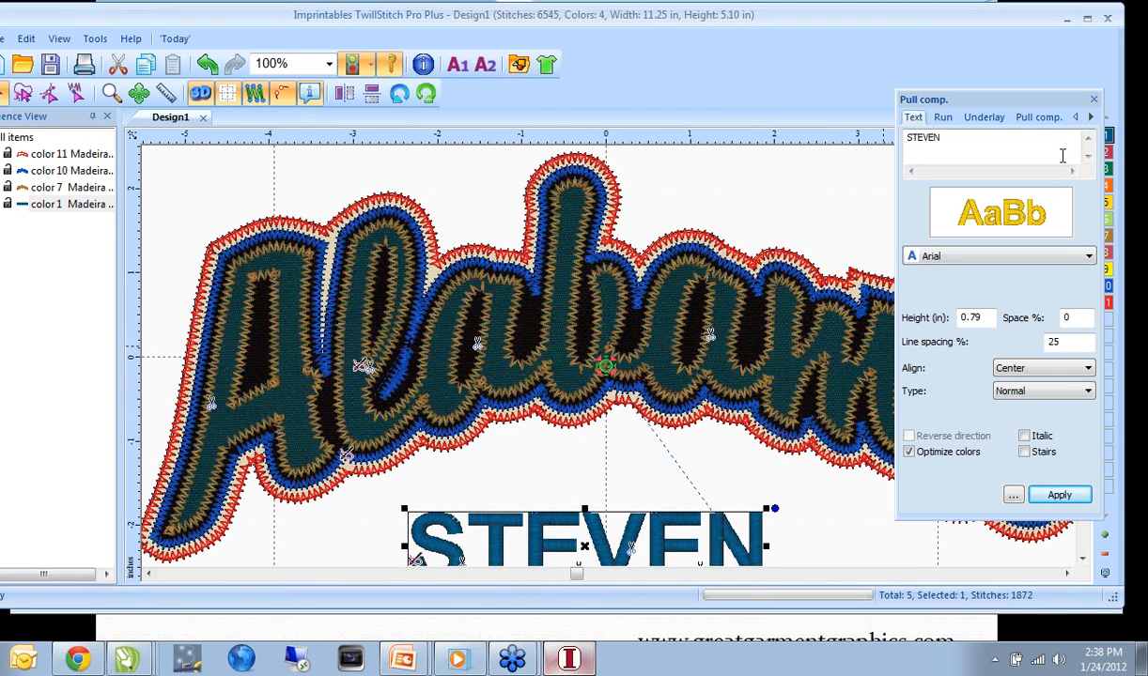
{"action": "left_click_drag", "start_coordinate": [1021, 95], "coordinate": [808, 45]}
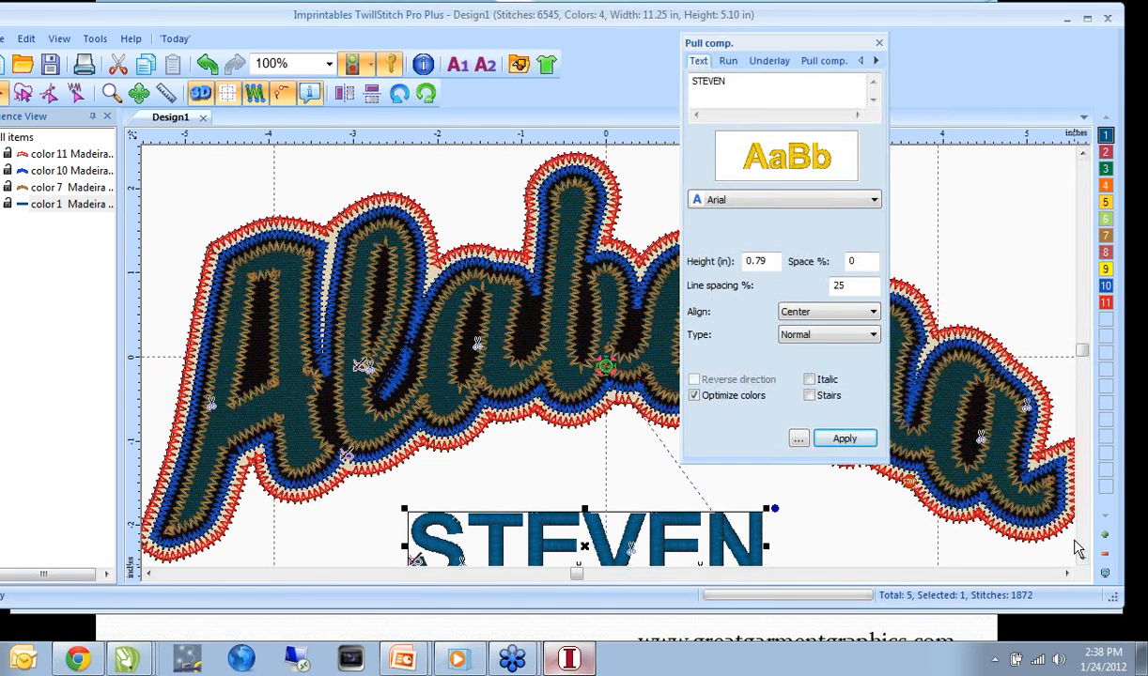
{"action": "left_click", "coordinate": [1082, 560]}
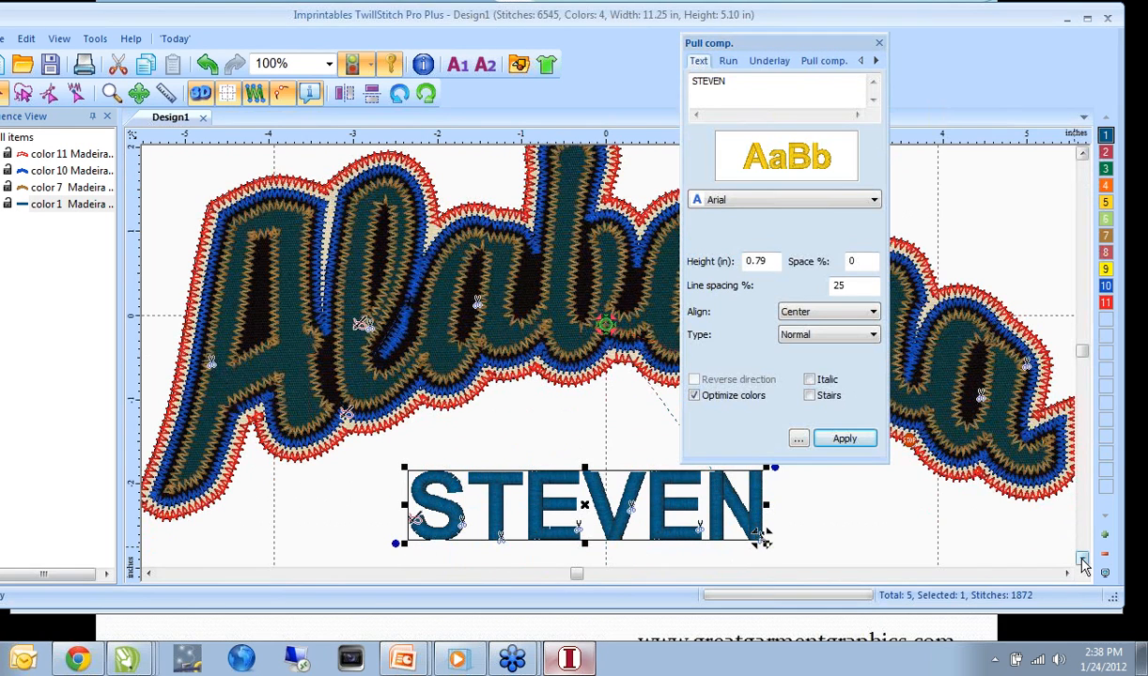
{"action": "left_click", "coordinate": [1083, 560]}
{"action": "left_click", "coordinate": [56, 207]}
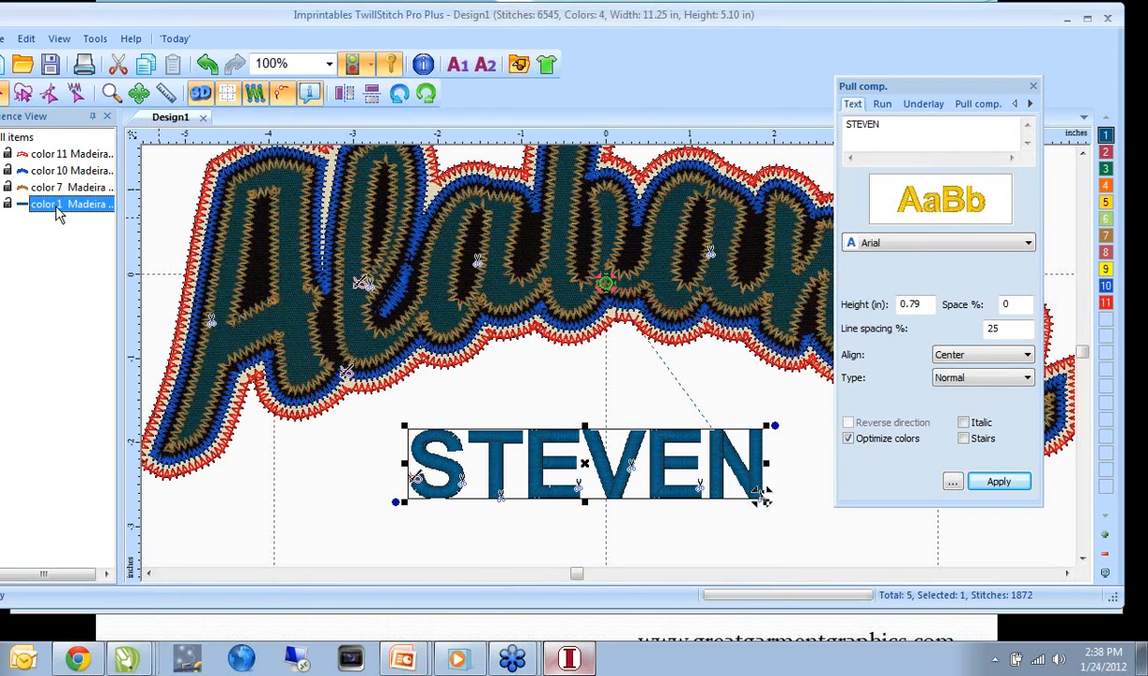
{"action": "left_click", "coordinate": [882, 103]}
{"action": "left_click", "coordinate": [923, 104]}
{"action": "left_click", "coordinate": [855, 104]}
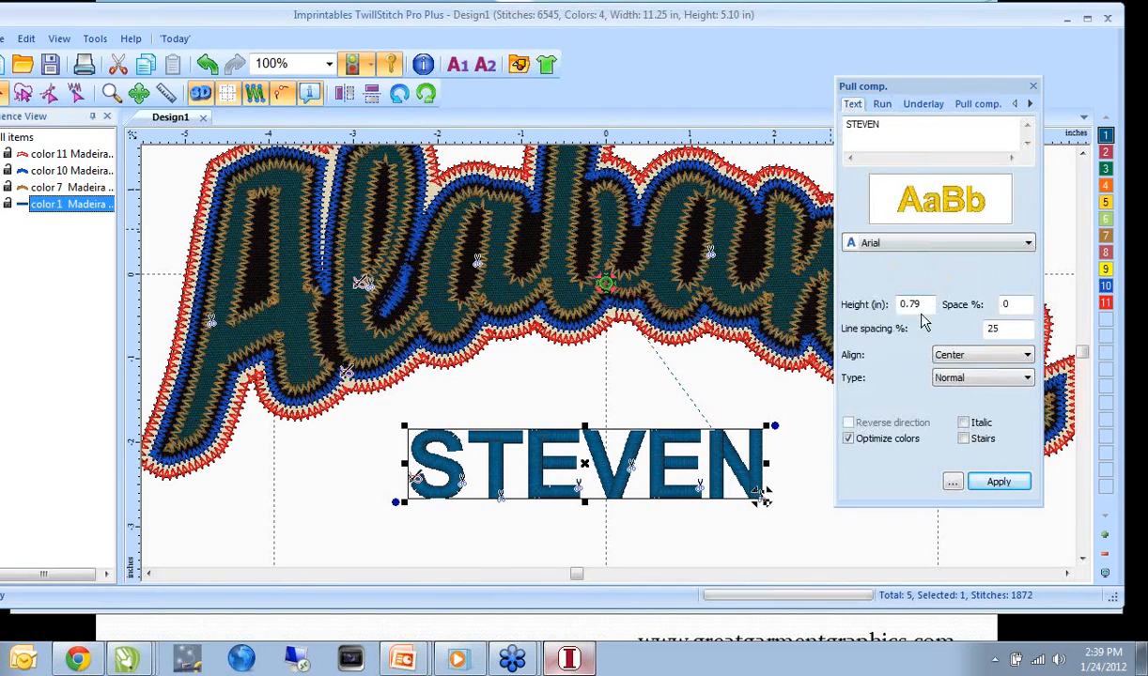
Set STEVEN's letter spacing to 20% and shift it slightly left.
{"action": "left_click", "coordinate": [1003, 305]}
{"action": "type", "text": "2"}
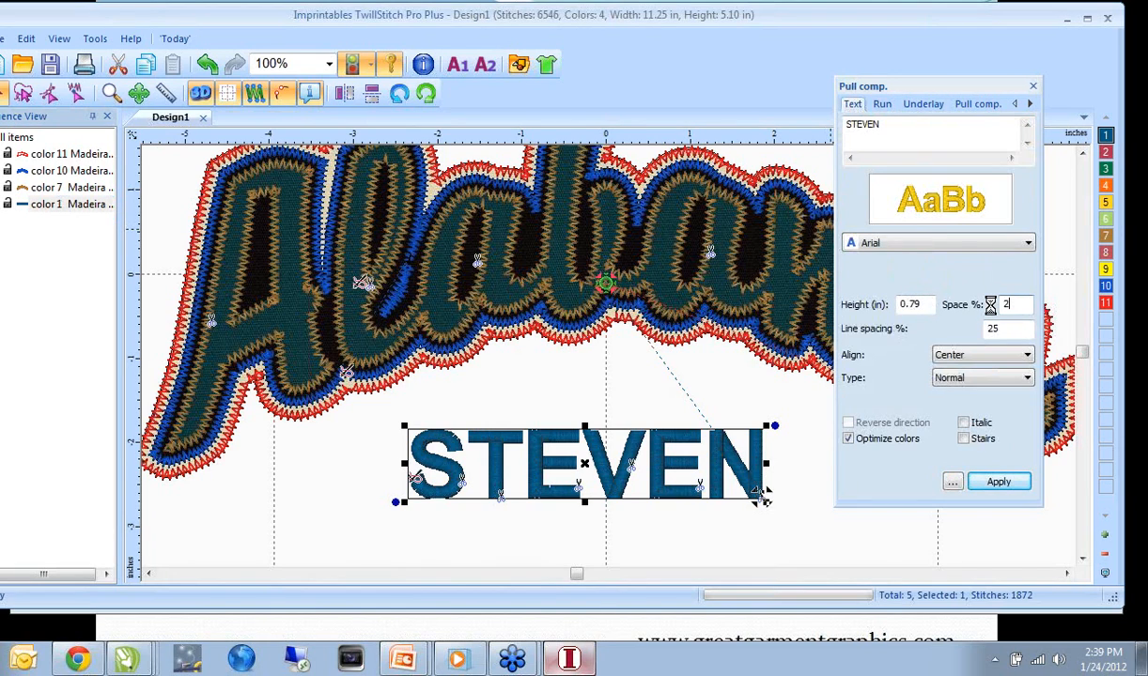
{"action": "type", "text": "0"}
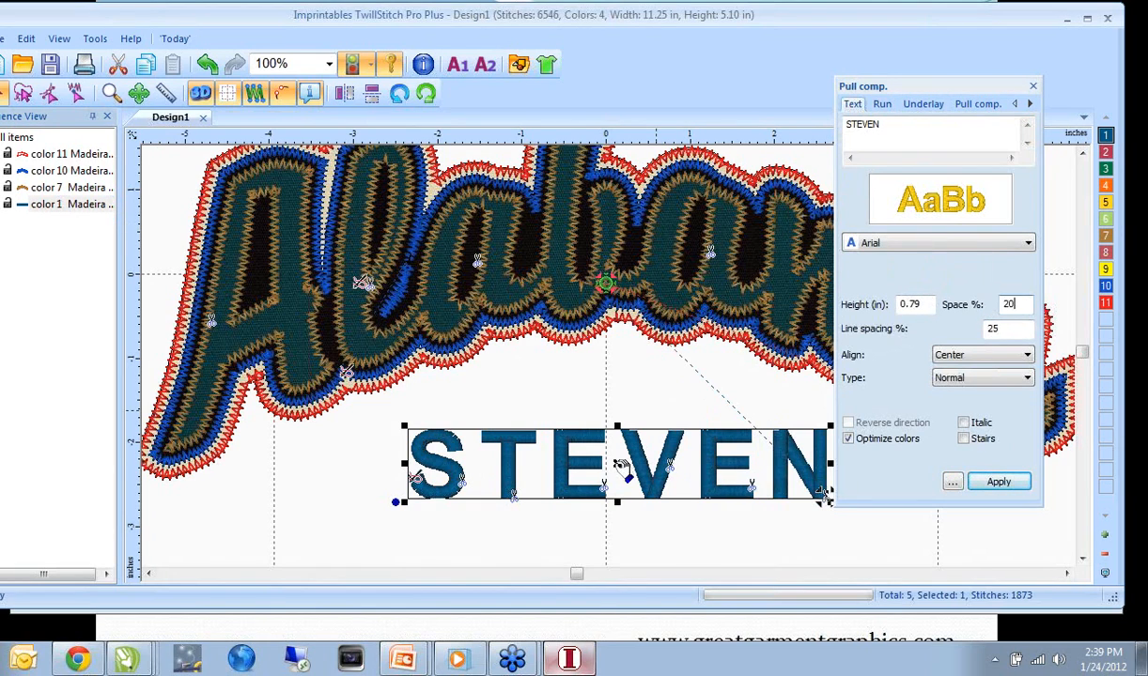
{"action": "left_click_drag", "start_coordinate": [620, 466], "coordinate": [587, 466]}
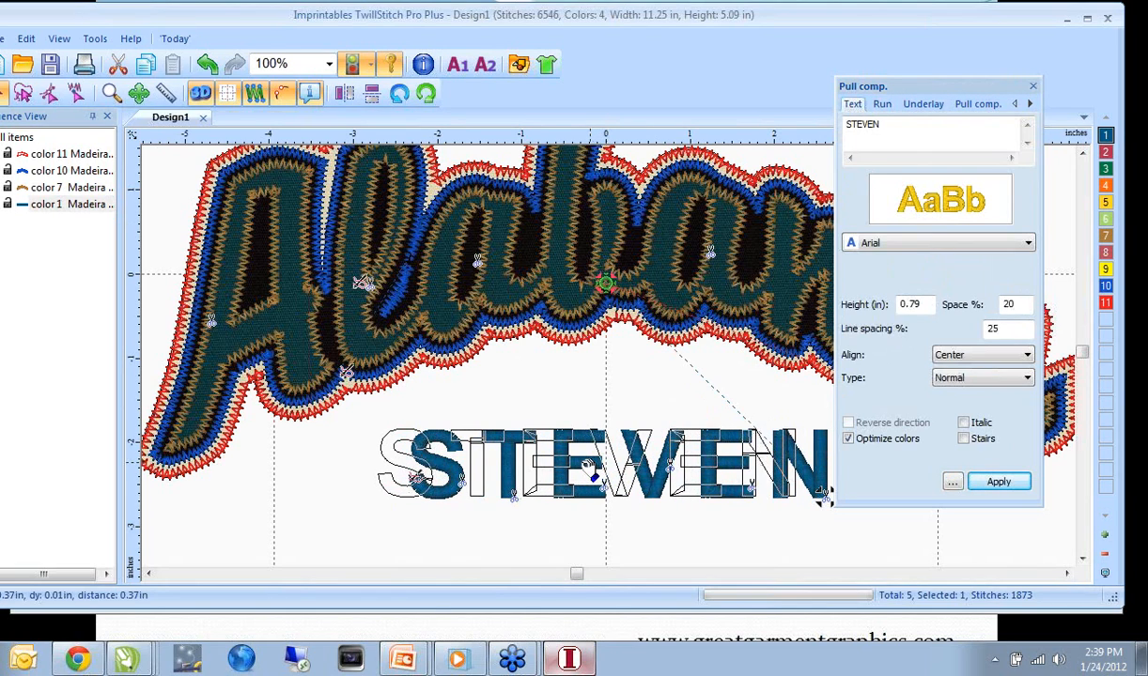
{"action": "left_click_drag", "start_coordinate": [823, 494], "coordinate": [792, 498]}
Try tilting STEVEN and raising it toward Alabama, then undo both changes.
{"action": "left_click_drag", "start_coordinate": [363, 500], "coordinate": [381, 540]}
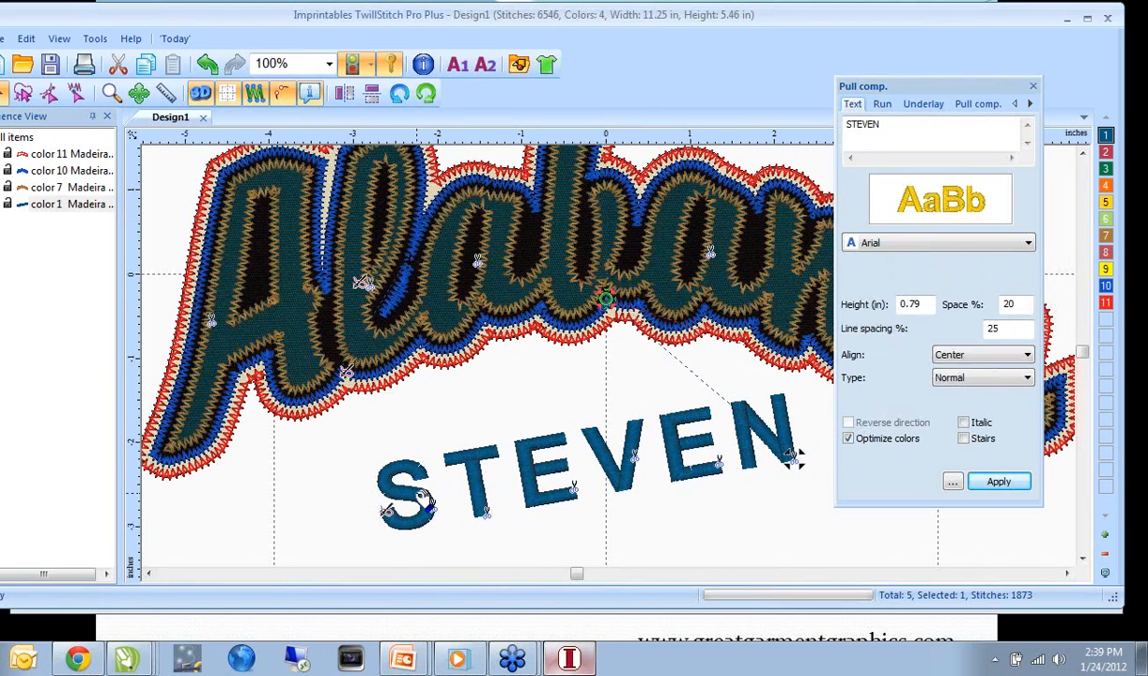
{"action": "left_click_drag", "start_coordinate": [405, 478], "coordinate": [404, 443]}
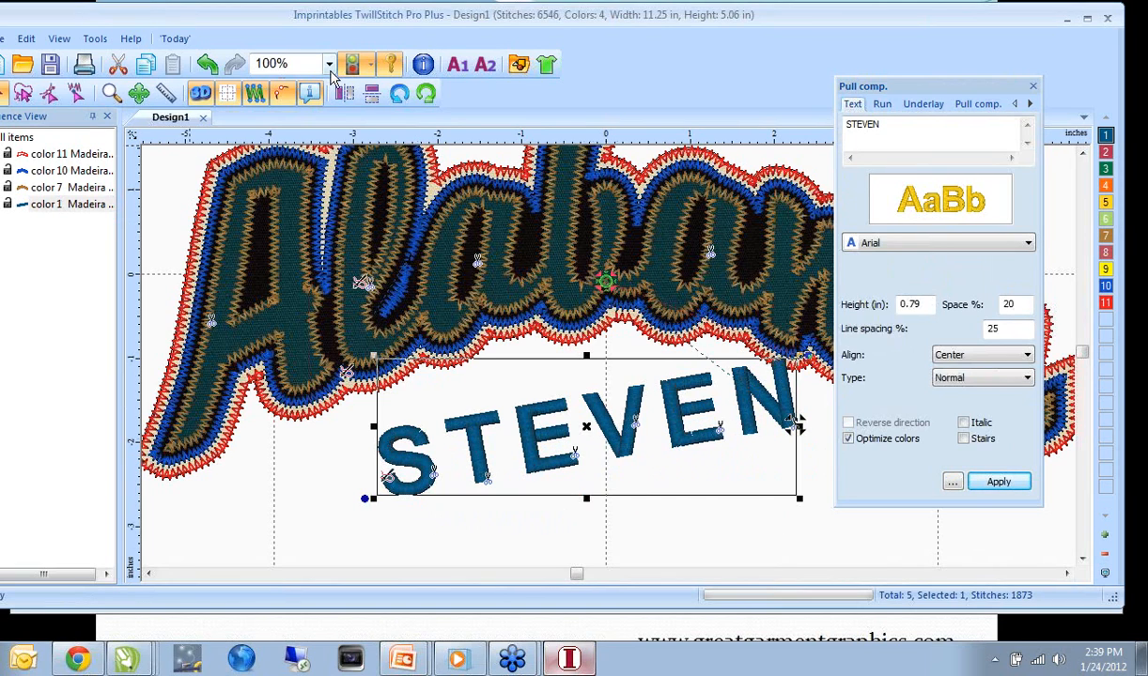
{"action": "left_click", "coordinate": [208, 63]}
{"action": "left_click", "coordinate": [208, 63]}
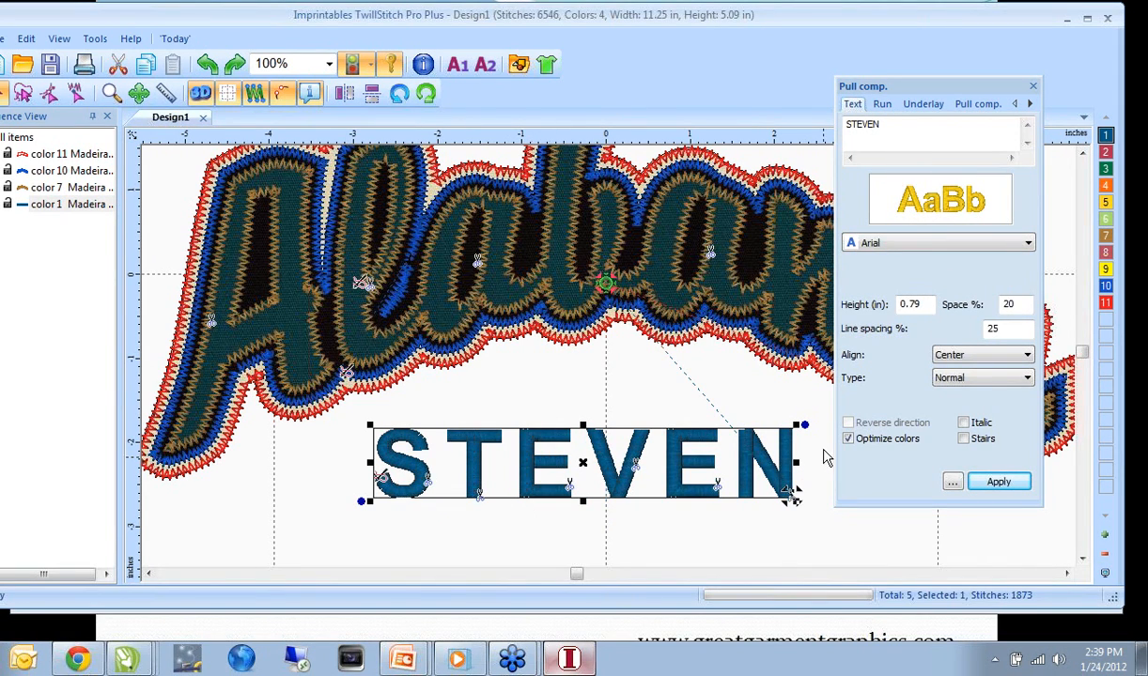
Resize the STEVEN lettering to make it taller.
{"action": "mouse_move", "coordinate": [794, 424]}
{"action": "left_mouse_down"}
{"action": "mouse_move", "coordinate": [743, 429]}
{"action": "mouse_move", "coordinate": [776, 414]}
{"action": "left_mouse_up"}
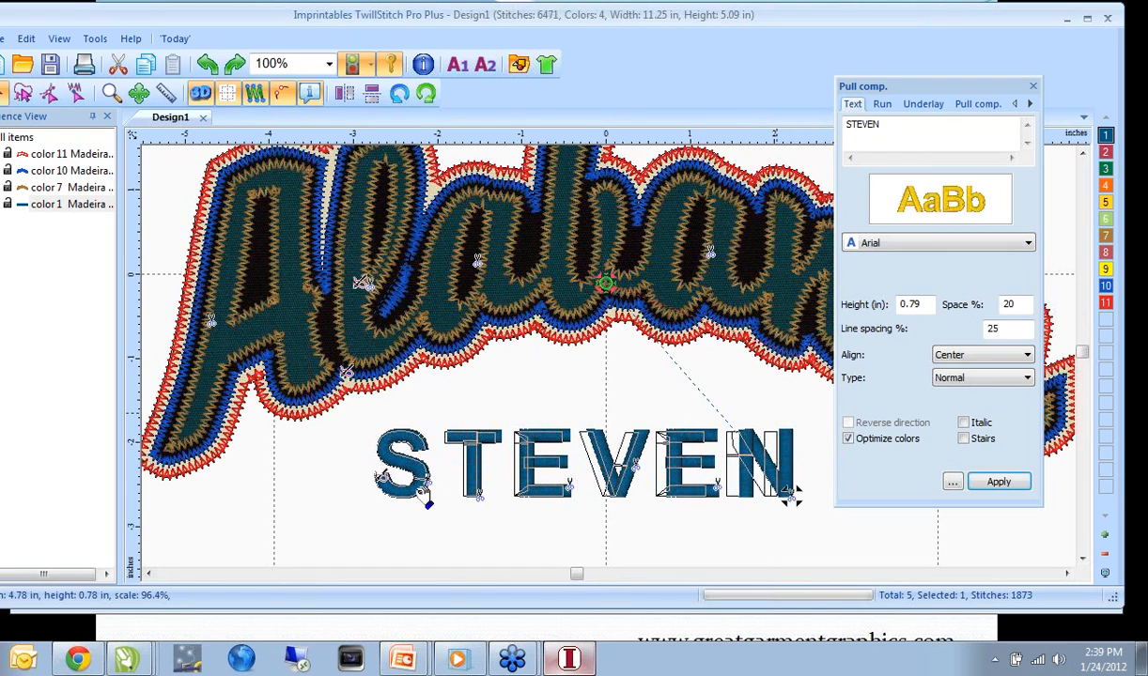
{"action": "left_click_drag", "start_coordinate": [372, 506], "coordinate": [350, 507]}
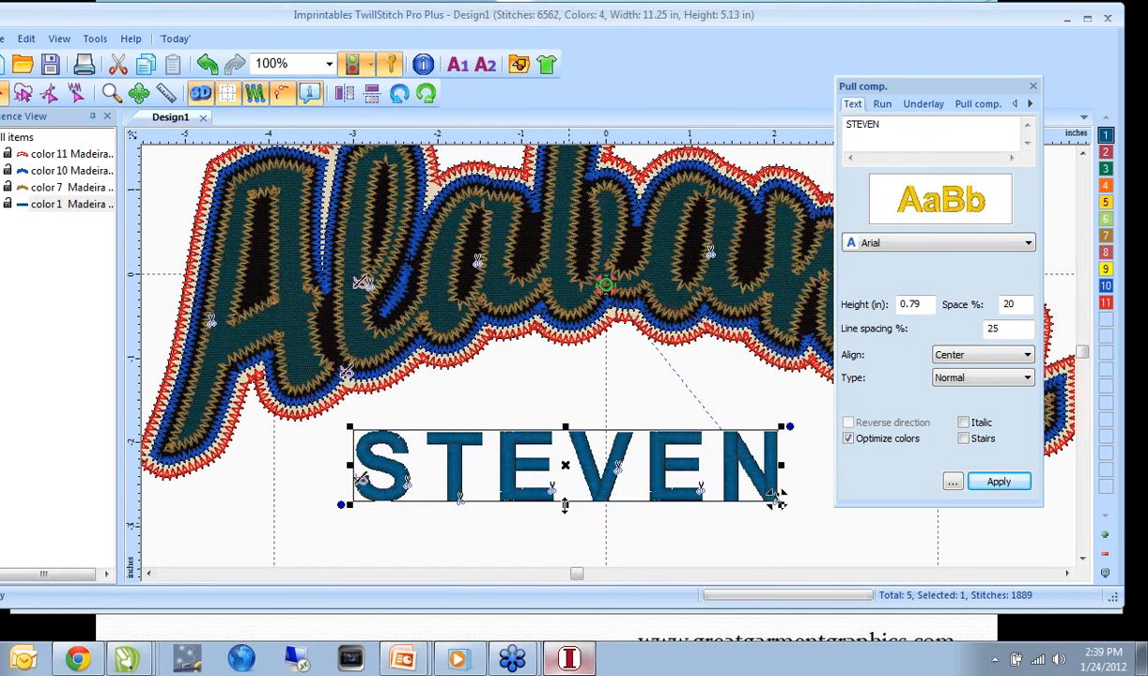
{"action": "left_click_drag", "start_coordinate": [564, 506], "coordinate": [564, 532]}
Try the Stairs layout on STEVEN, undo it, and close the lettering panel.
{"action": "left_click", "coordinate": [964, 439]}
{"action": "left_click", "coordinate": [998, 482]}
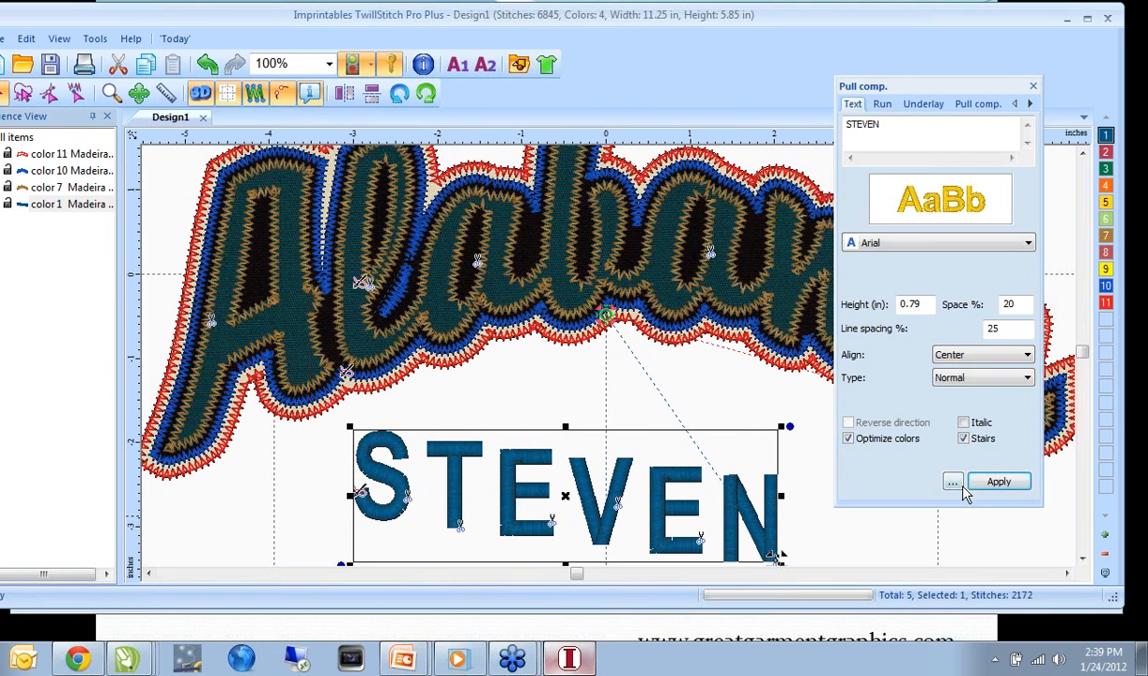
{"action": "left_click", "coordinate": [208, 64]}
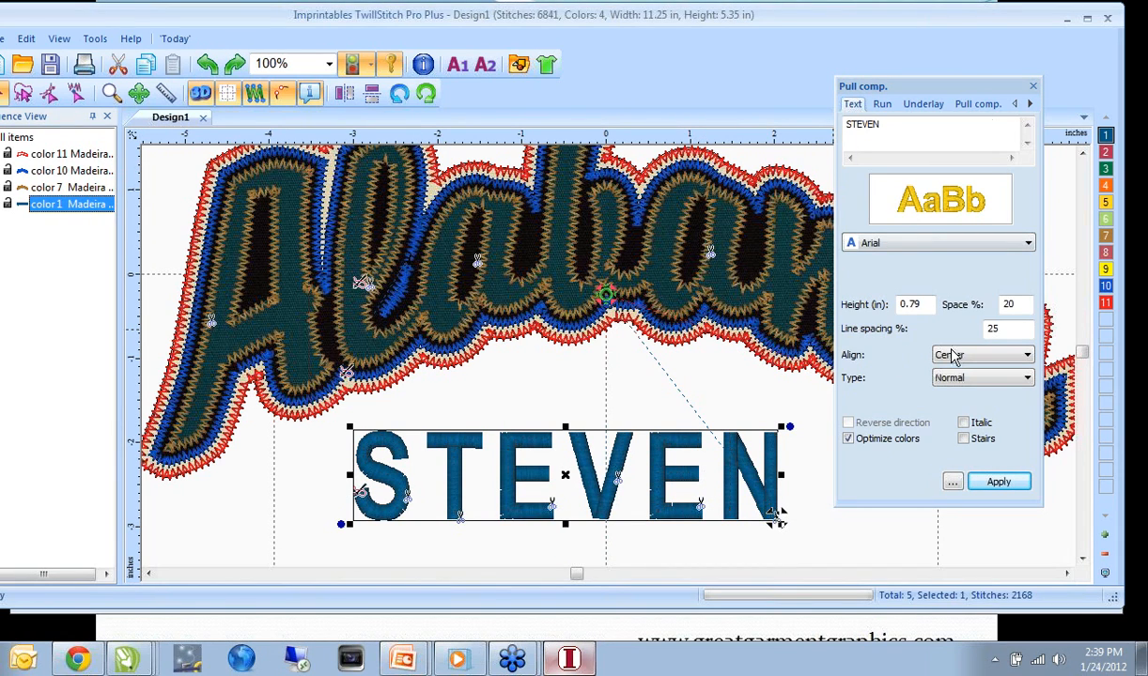
{"action": "left_click", "coordinate": [1033, 86]}
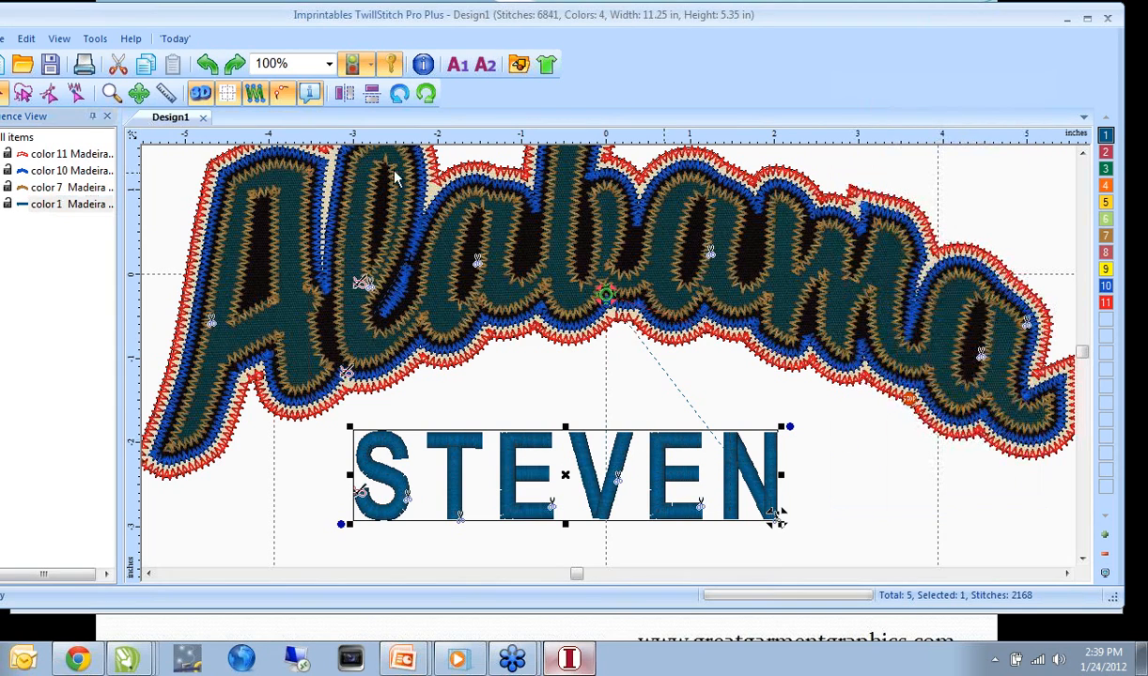
Hide the machine command markers, nudge STEVEN up, and open its properties.
{"action": "left_click", "coordinate": [316, 97]}
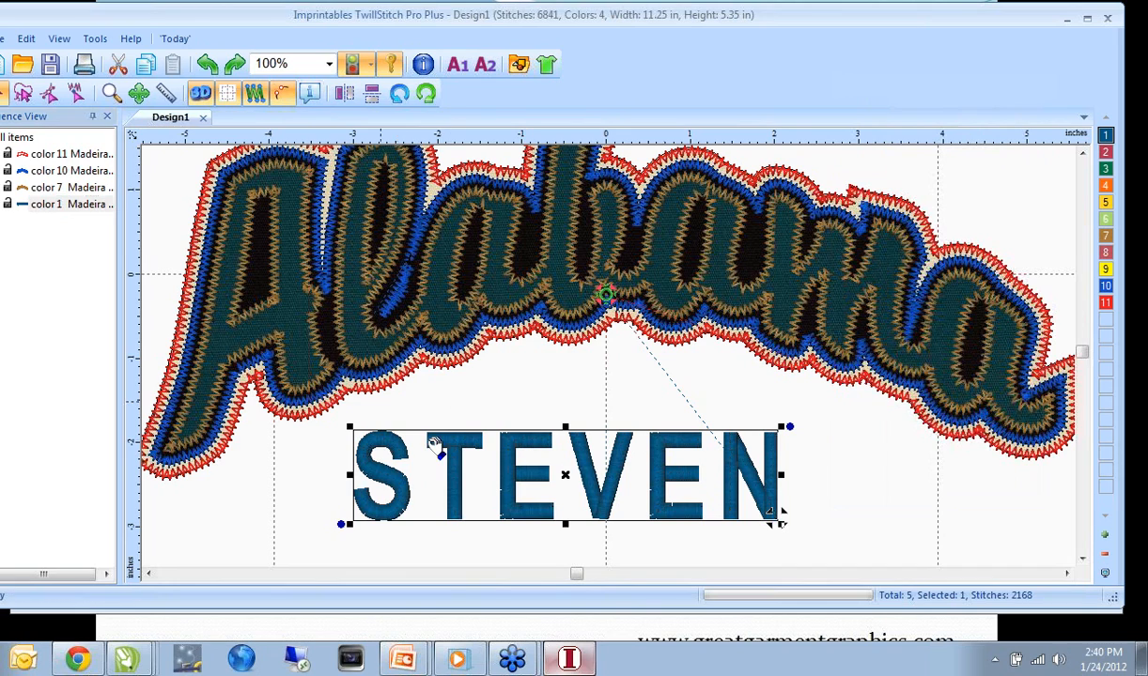
{"action": "left_click_drag", "start_coordinate": [530, 462], "coordinate": [524, 428]}
{"action": "left_click", "coordinate": [72, 205]}
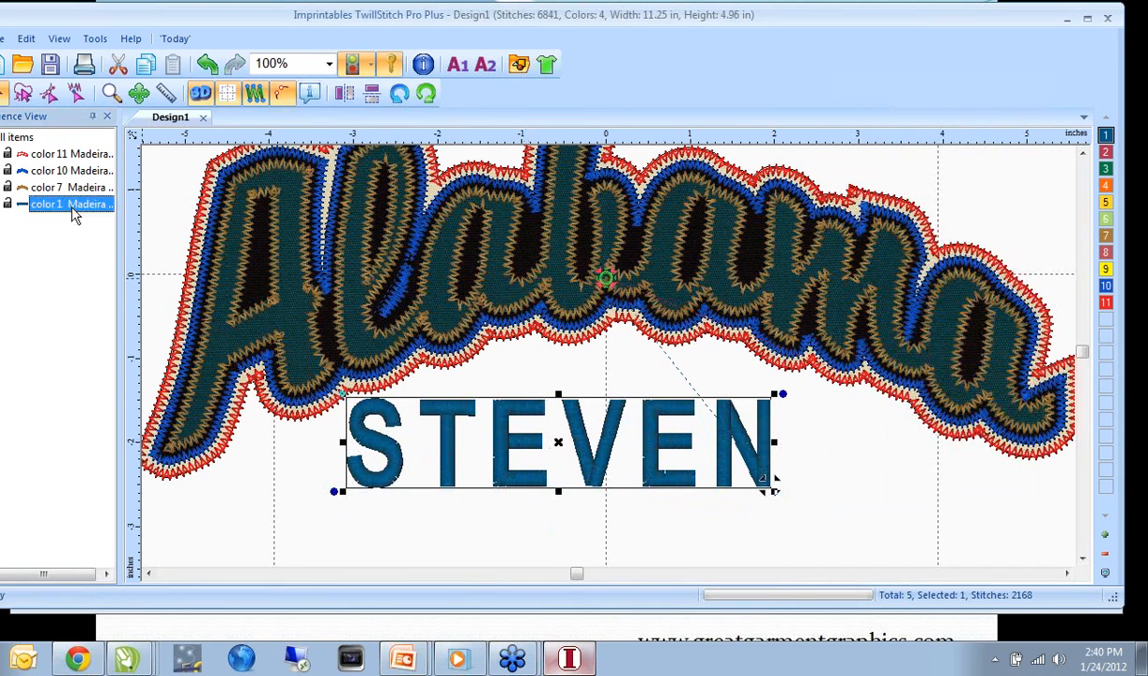
{"action": "right_click", "coordinate": [76, 215]}
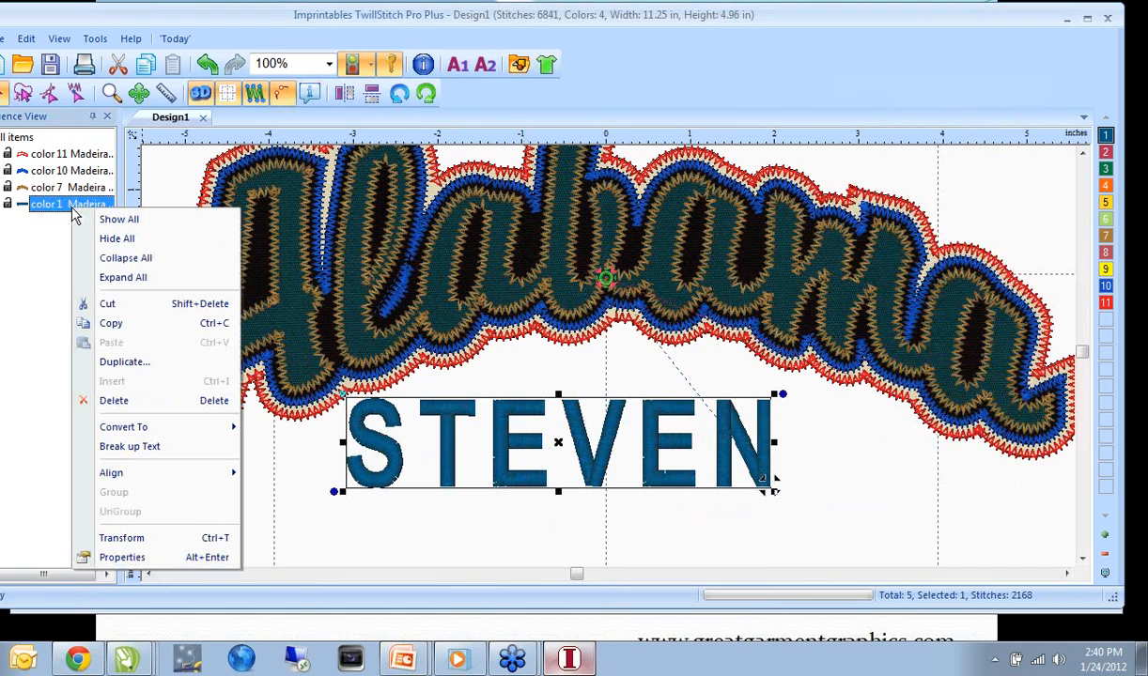
{"action": "left_click", "coordinate": [182, 559]}
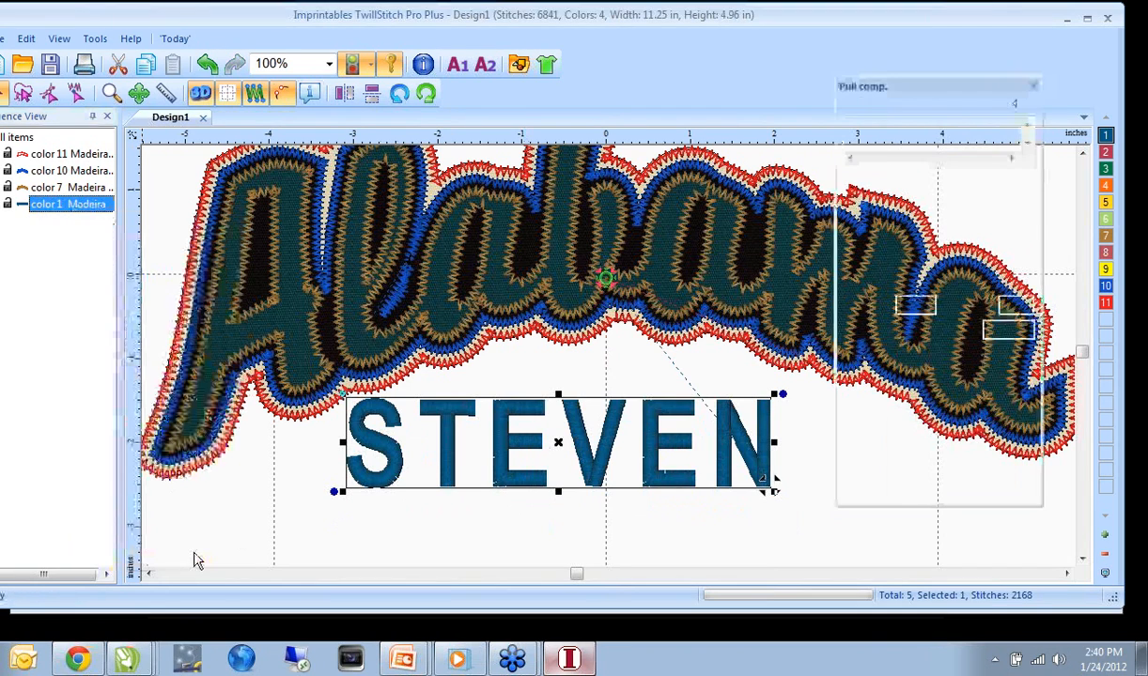
Change the STEVEN lettering font to Geometric.
{"action": "left_click", "coordinate": [930, 245]}
{"action": "mouse_move", "coordinate": [1029, 316]}
{"action": "left_mouse_down"}
{"action": "mouse_move", "coordinate": [1028, 575]}
{"action": "mouse_move", "coordinate": [1028, 445]}
{"action": "left_mouse_up"}
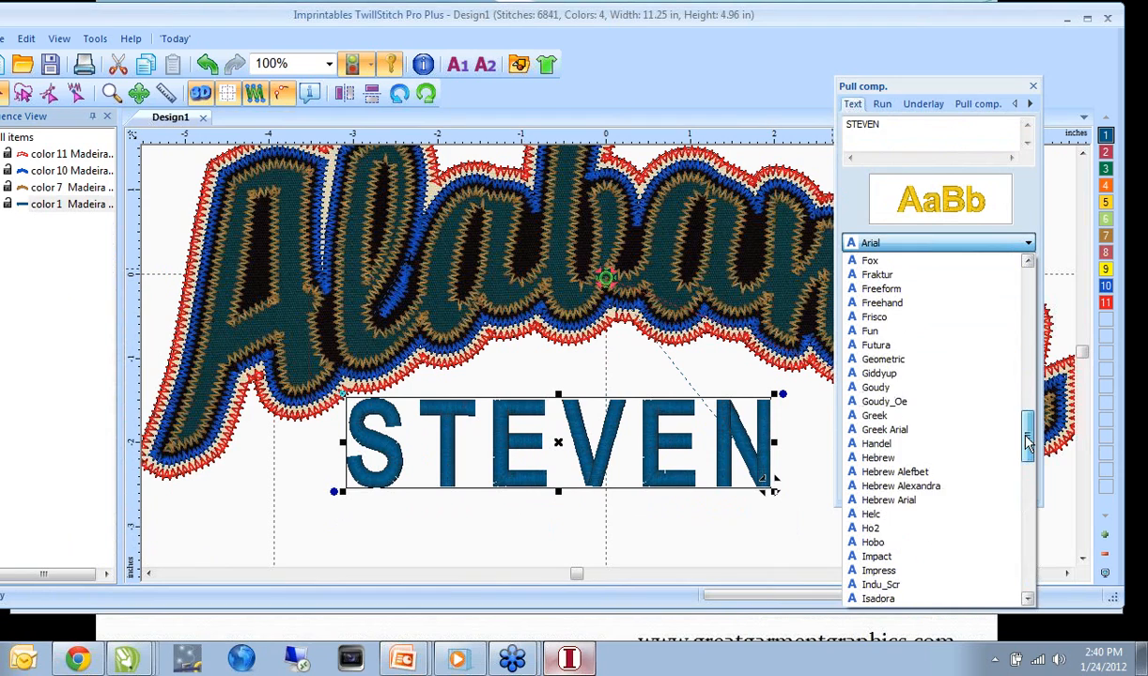
{"action": "left_click", "coordinate": [883, 359]}
{"action": "left_click", "coordinate": [998, 482]}
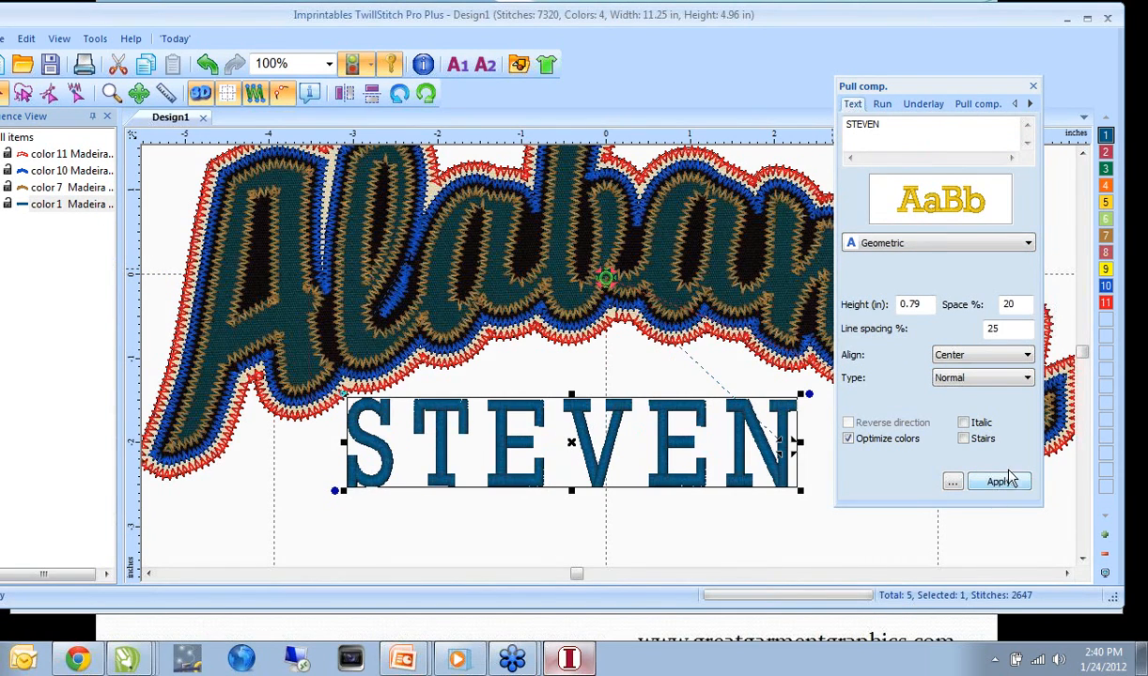
Turn off Optimize colors, make STEVEN italic, and set its layout type to Circle.
{"action": "left_click", "coordinate": [849, 438]}
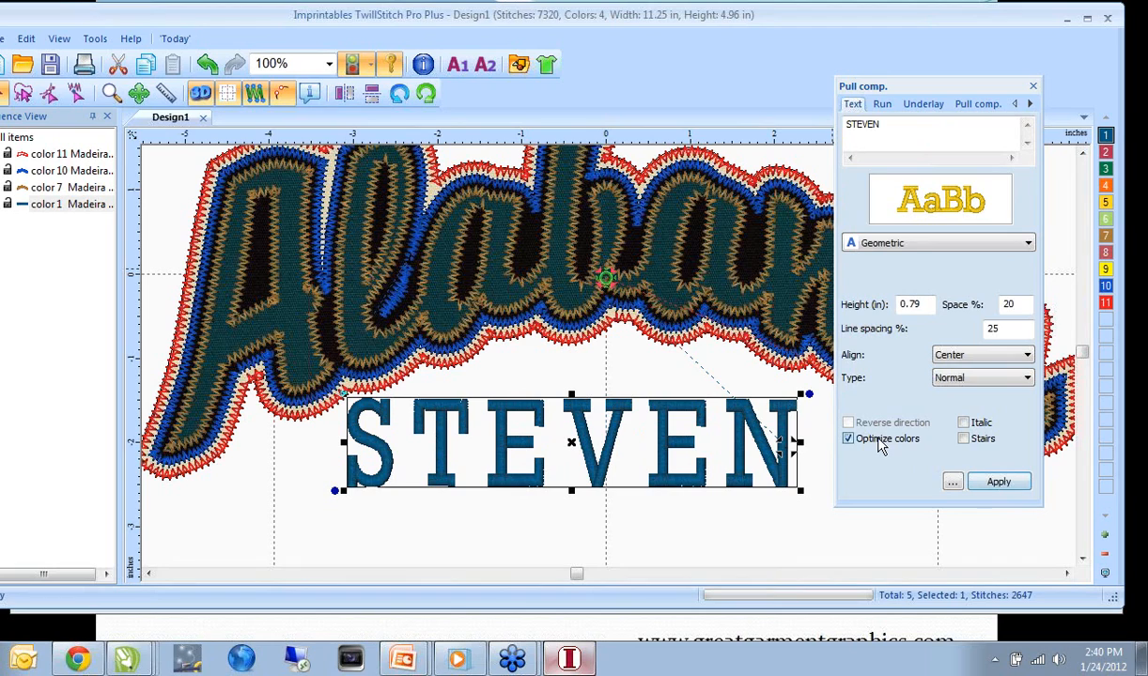
{"action": "left_click", "coordinate": [970, 425]}
{"action": "left_click", "coordinate": [996, 484]}
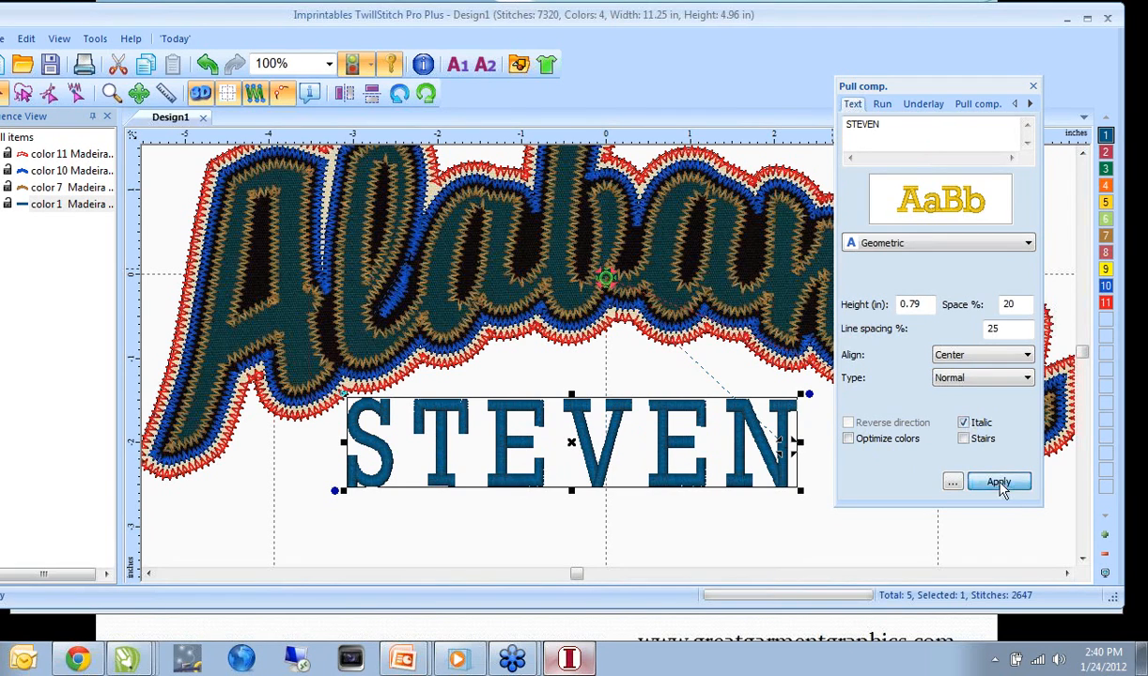
{"action": "left_click", "coordinate": [989, 379]}
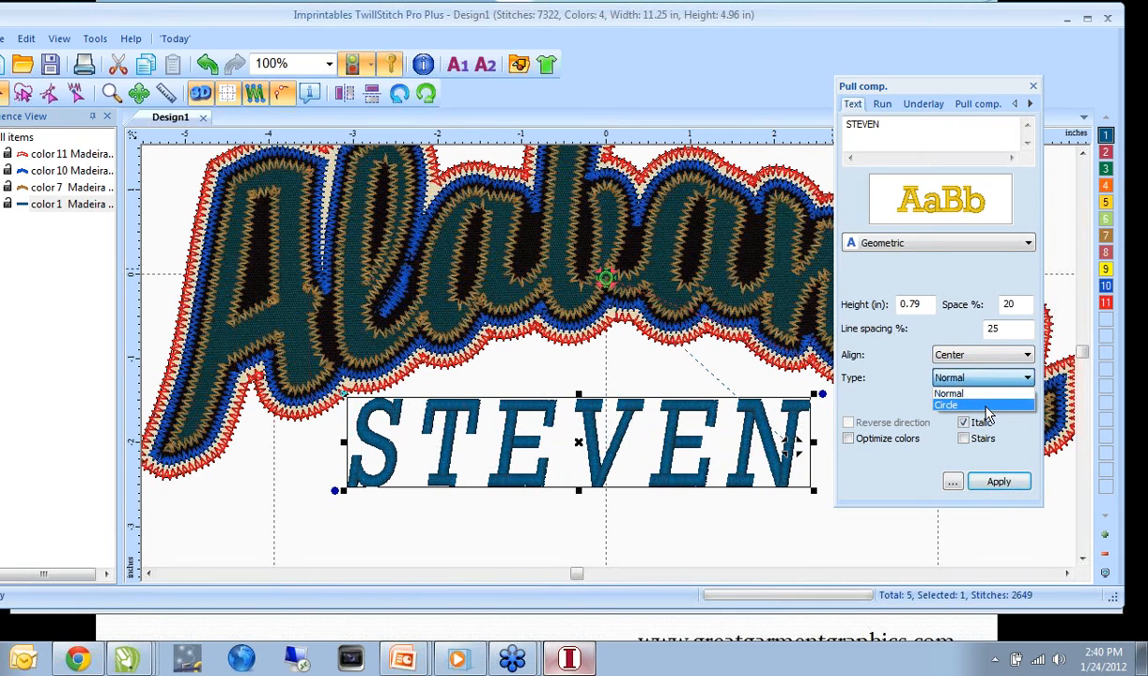
{"action": "left_click", "coordinate": [987, 408]}
{"action": "left_click", "coordinate": [1001, 483]}
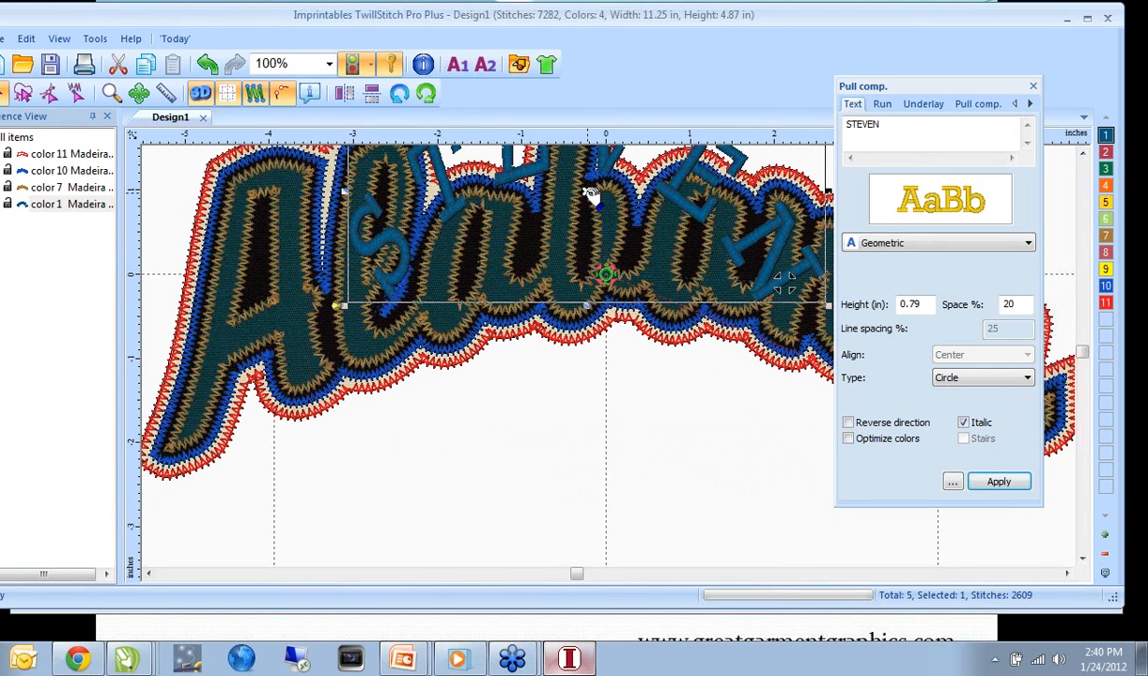
Move the circular STEVEN arc above Alabama and stretch it wider to span the design.
{"action": "left_click_drag", "start_coordinate": [591, 195], "coordinate": [665, 473]}
{"action": "left_click", "coordinate": [110, 92]}
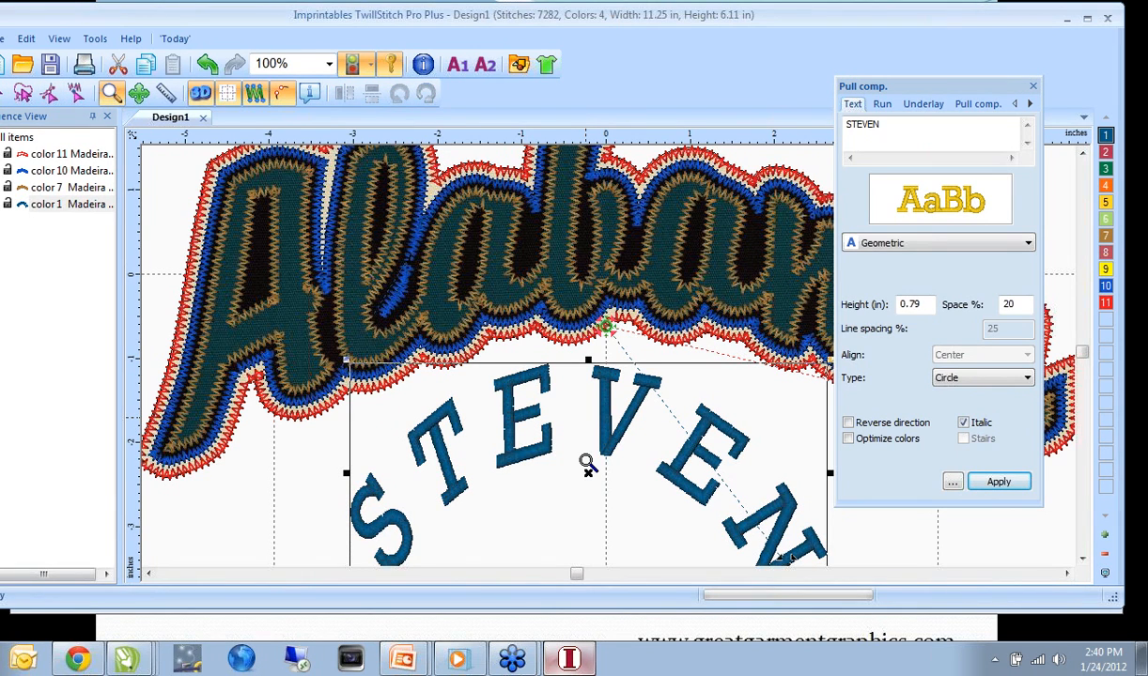
{"action": "right_click", "coordinate": [586, 460]}
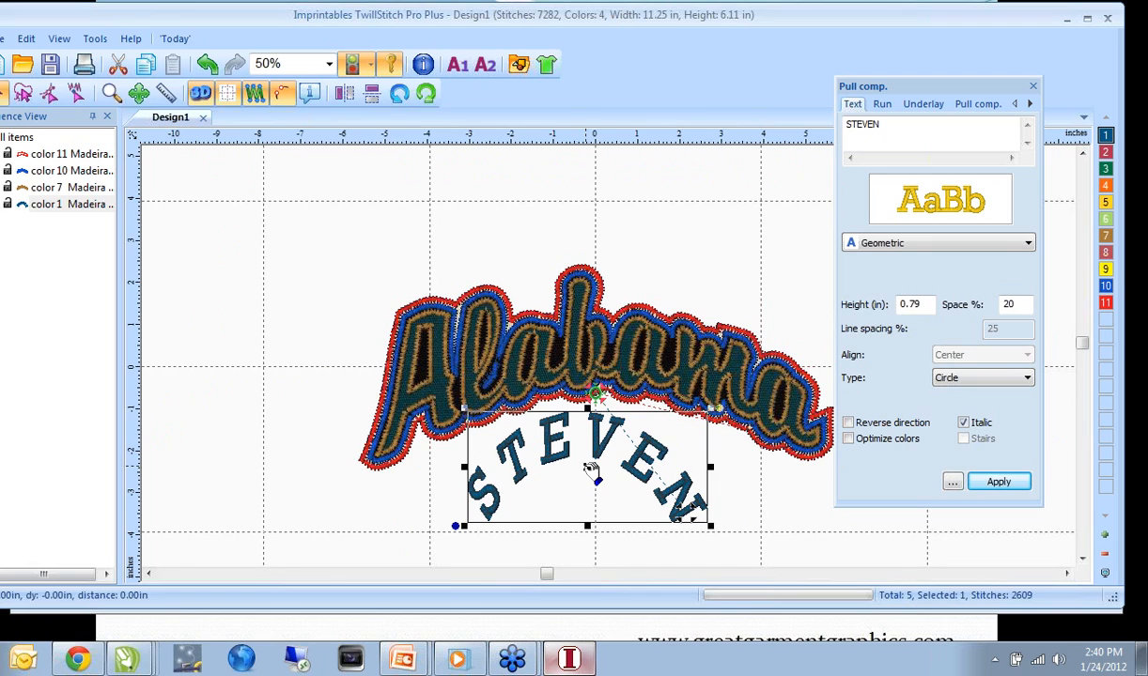
{"action": "left_click_drag", "start_coordinate": [590, 469], "coordinate": [504, 270]}
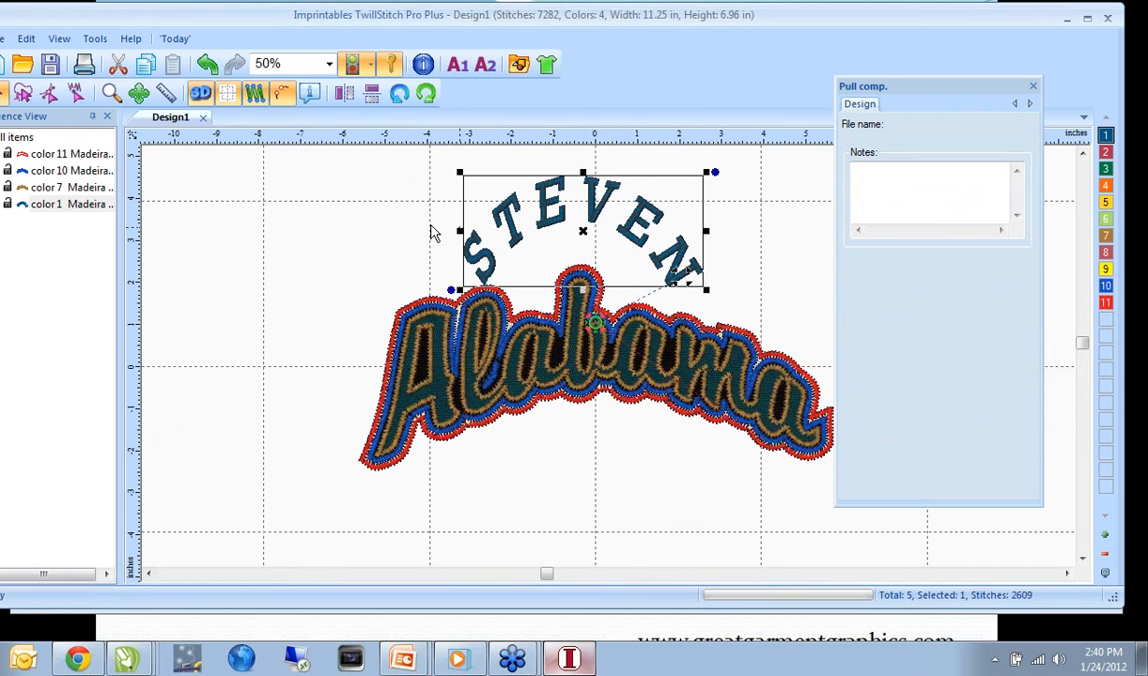
{"action": "left_click_drag", "start_coordinate": [459, 230], "coordinate": [369, 230]}
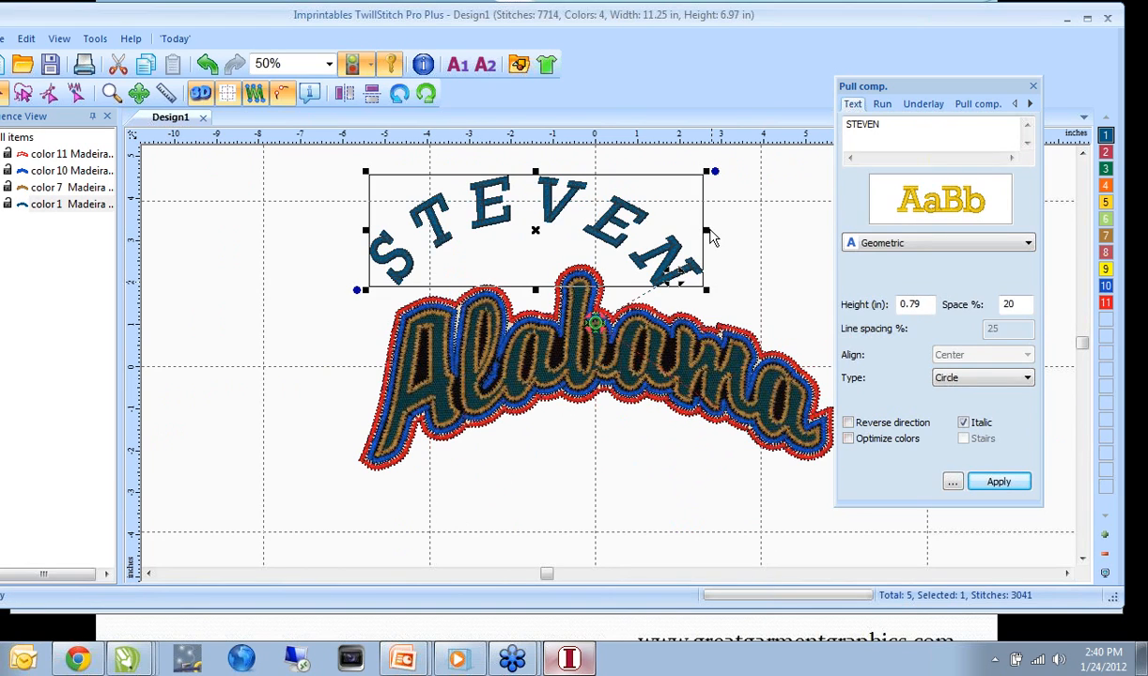
{"action": "left_click_drag", "start_coordinate": [709, 231], "coordinate": [821, 244]}
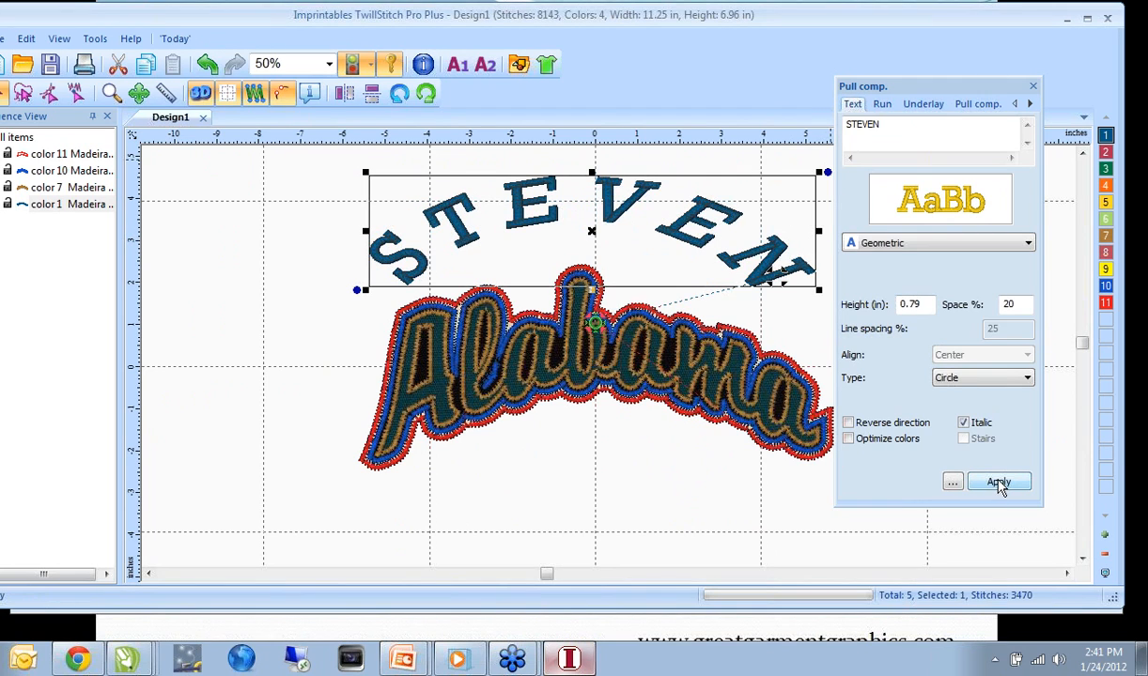
Cut STEVEN from Design1, close the properties panel, and start a blank Design2.
{"action": "left_click", "coordinate": [120, 65]}
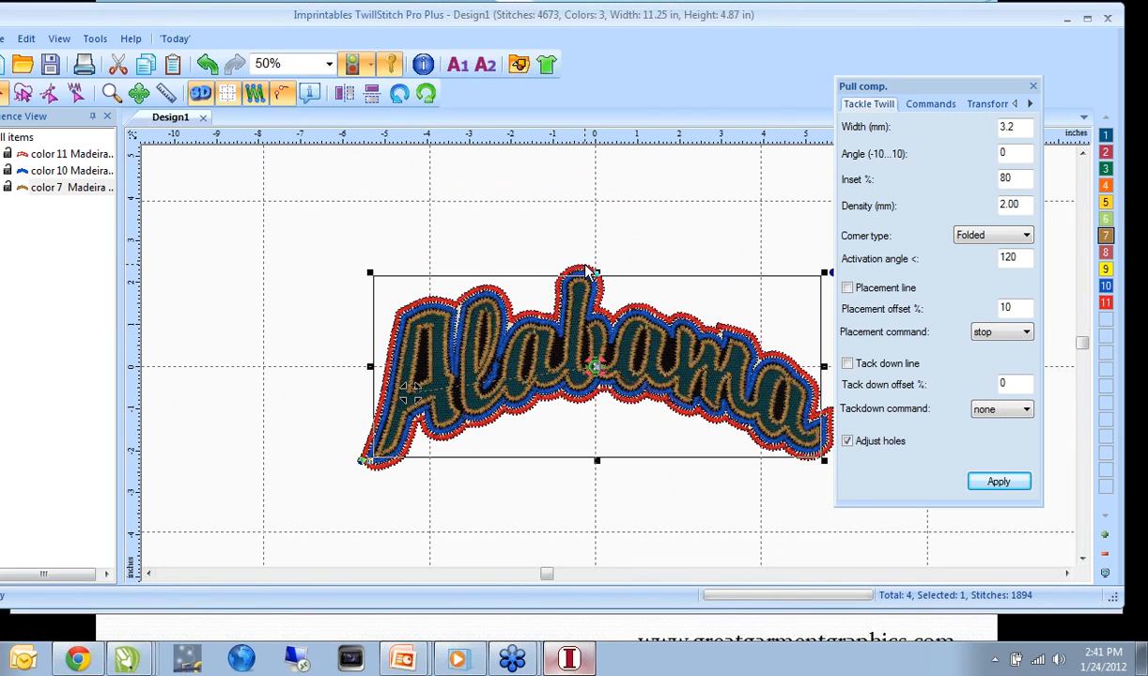
{"action": "left_click", "coordinate": [1033, 87]}
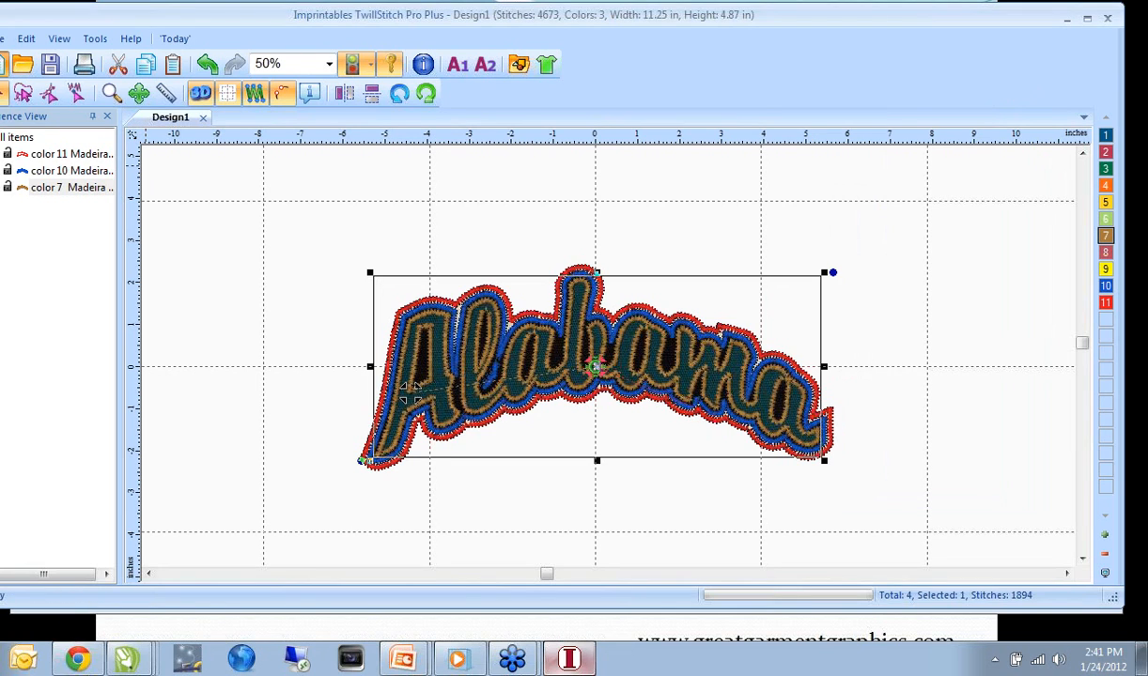
{"action": "left_click", "coordinate": [2, 65]}
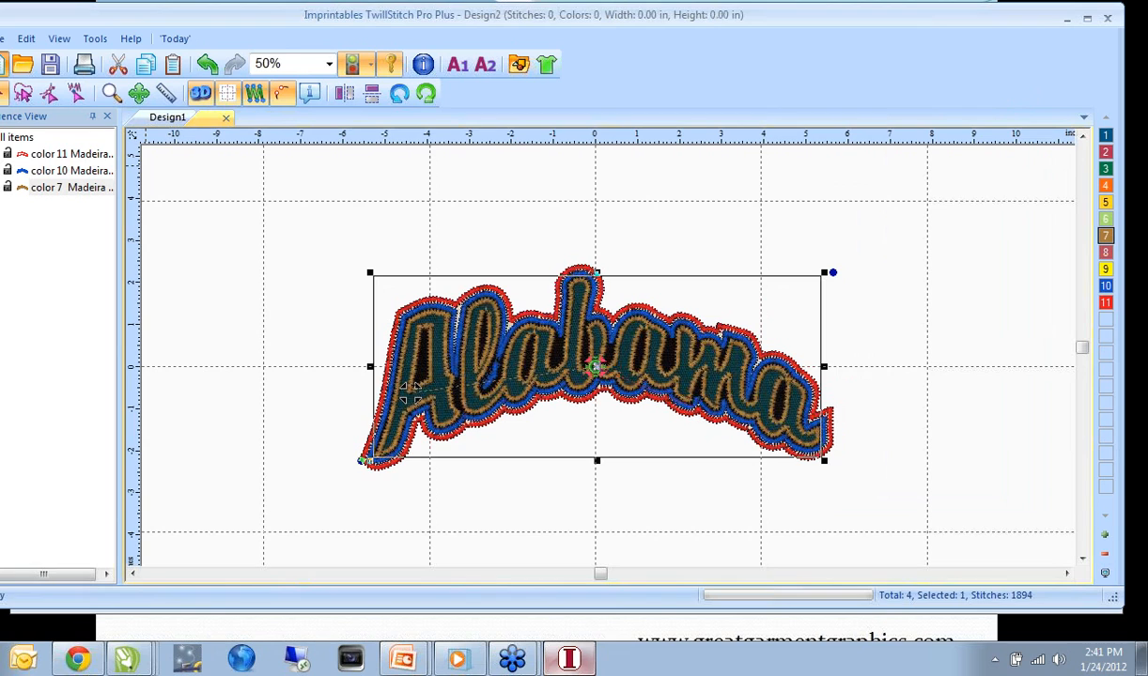
Switch to the full-screen PowerPoint slide show showing 'The design process'.
{"action": "left_click", "coordinate": [83, 663]}
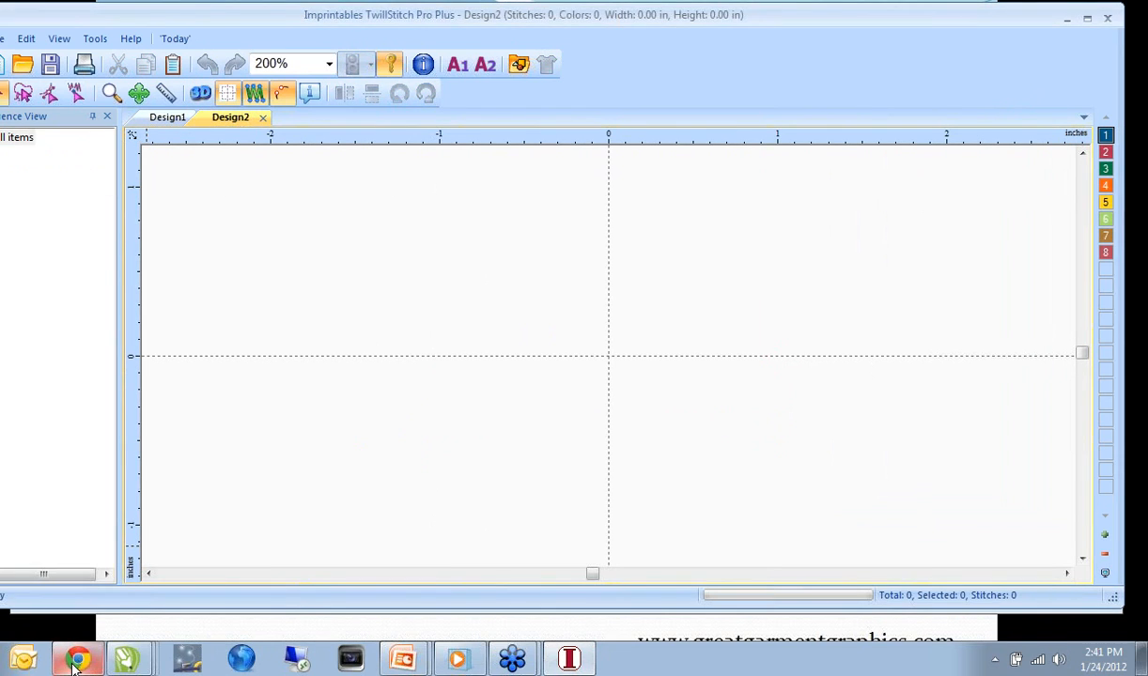
{"action": "left_click", "coordinate": [580, 664]}
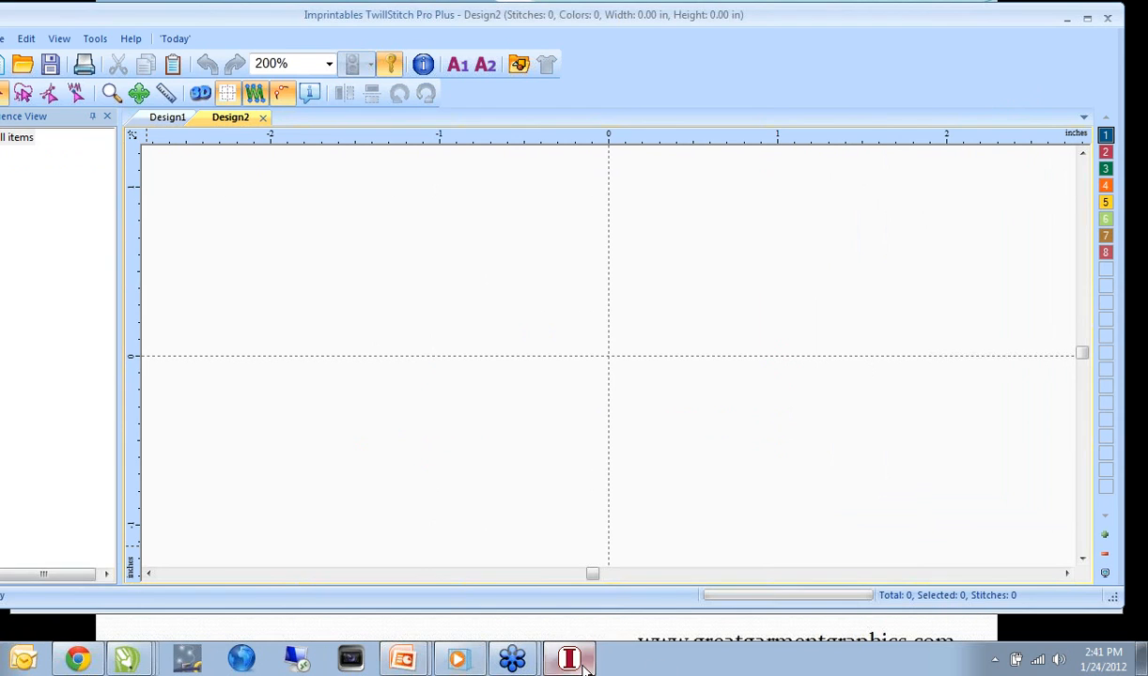
{"action": "left_click", "coordinate": [402, 658]}
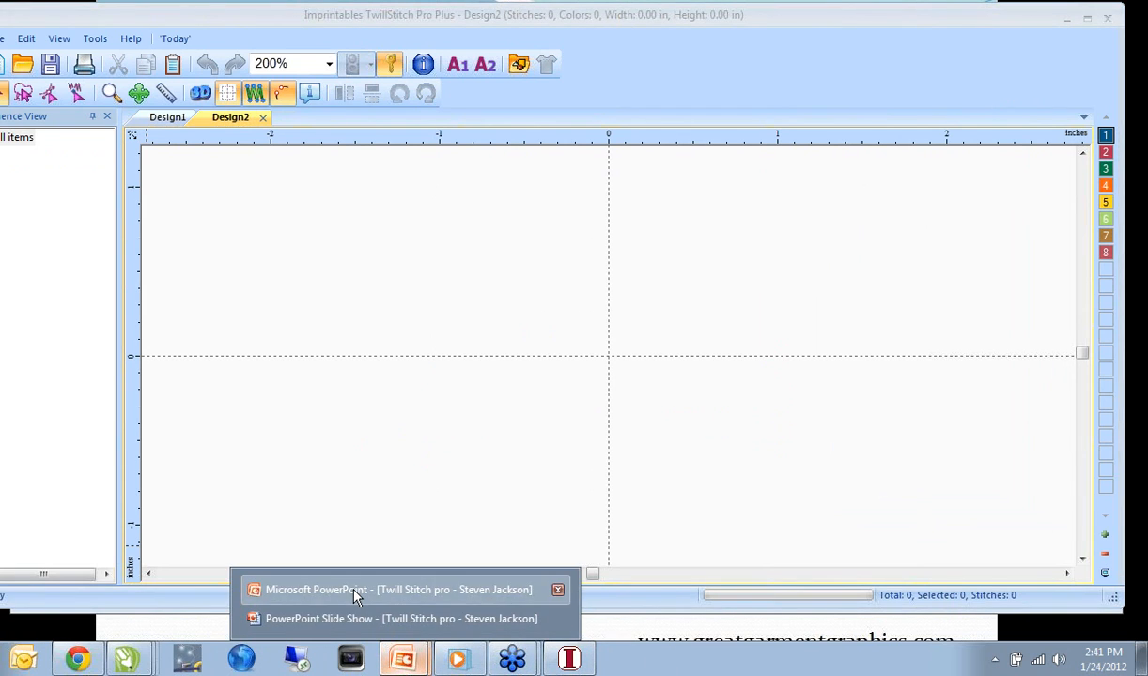
{"action": "left_click", "coordinate": [355, 590]}
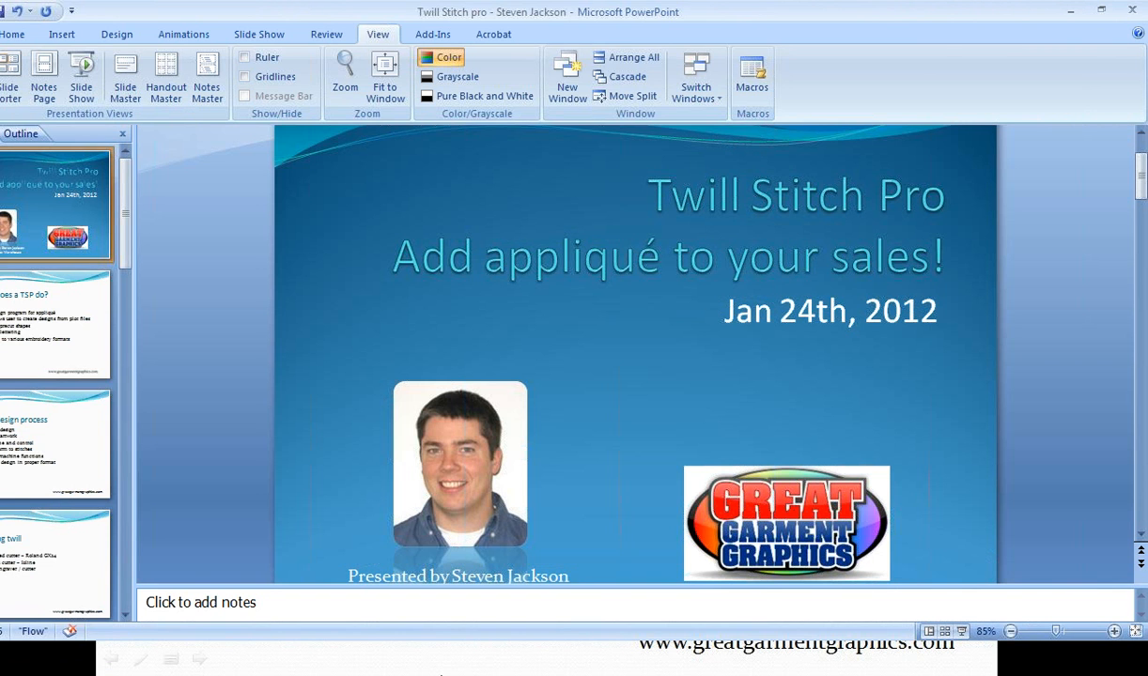
{"action": "left_click", "coordinate": [570, 659]}
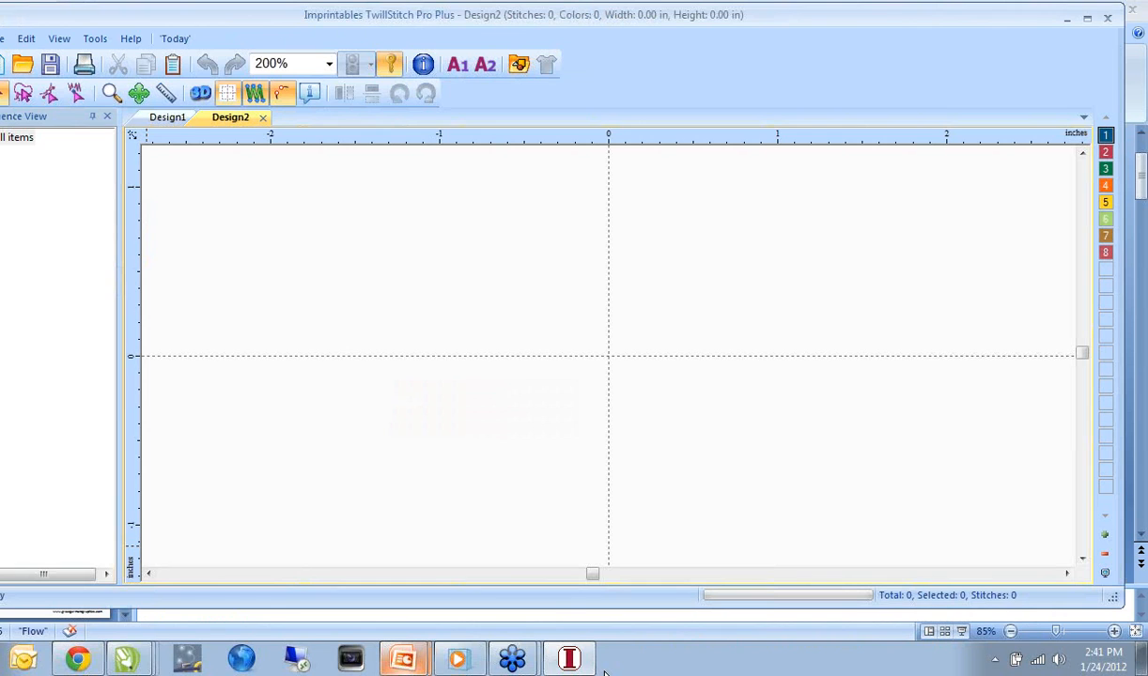
{"action": "left_click", "coordinate": [409, 653]}
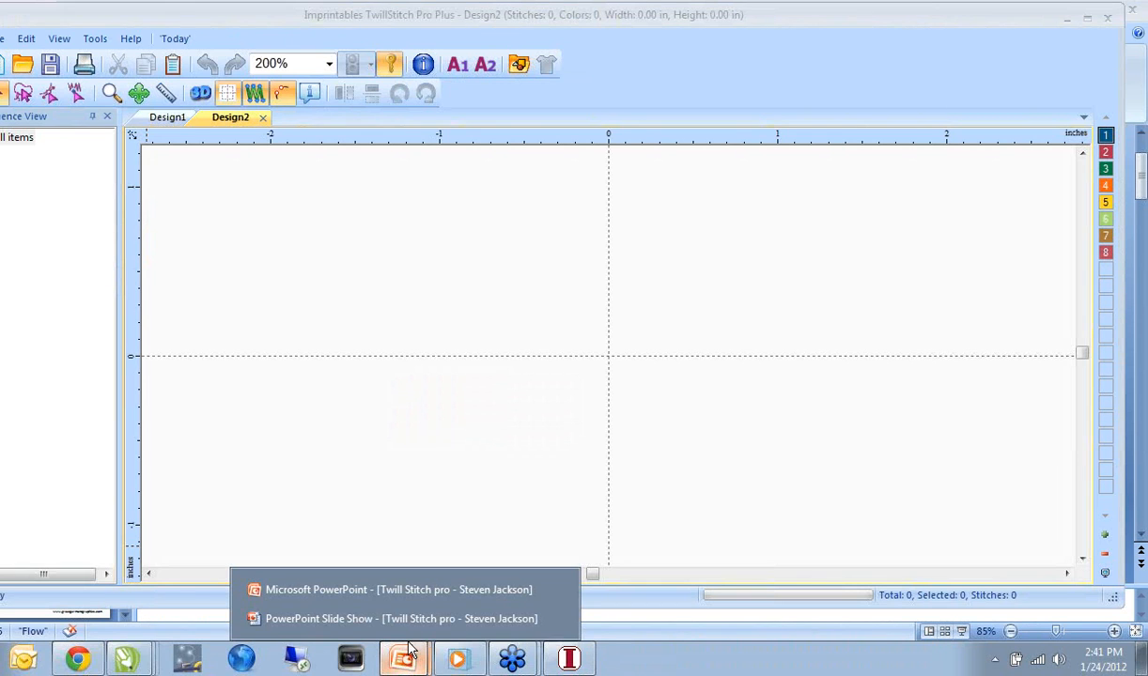
{"action": "left_click", "coordinate": [451, 620]}
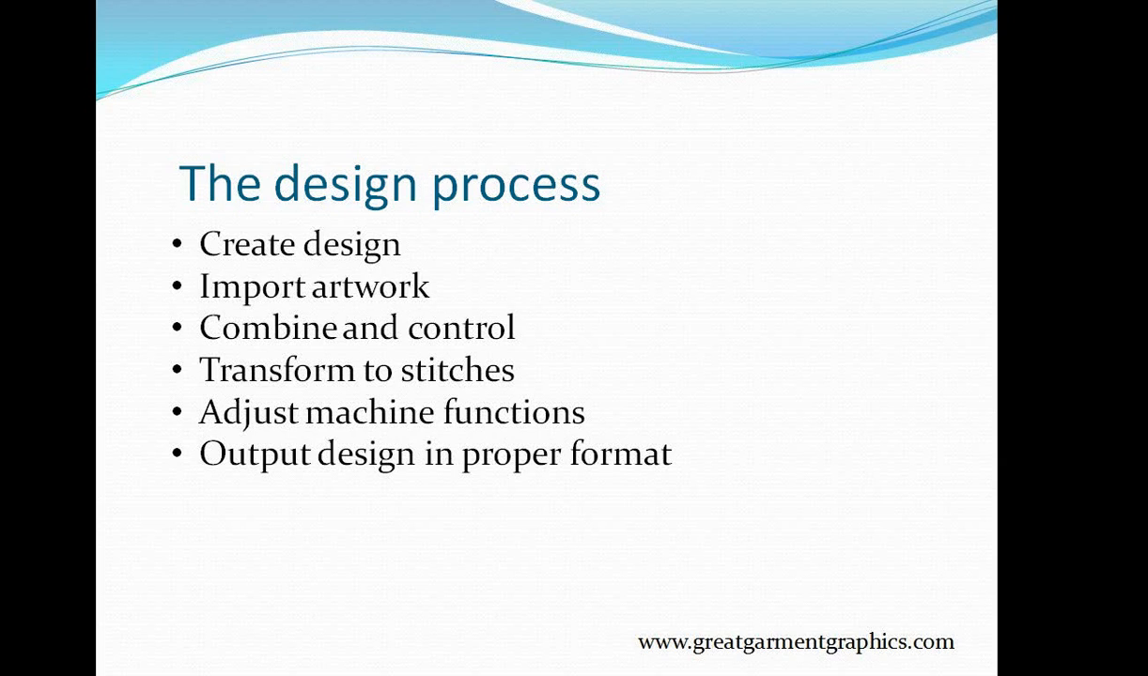
Alt+Tab back to the empty Design2 in TwillStitch Pro Plus.
{"action": "key", "text": "alt+Tab"}
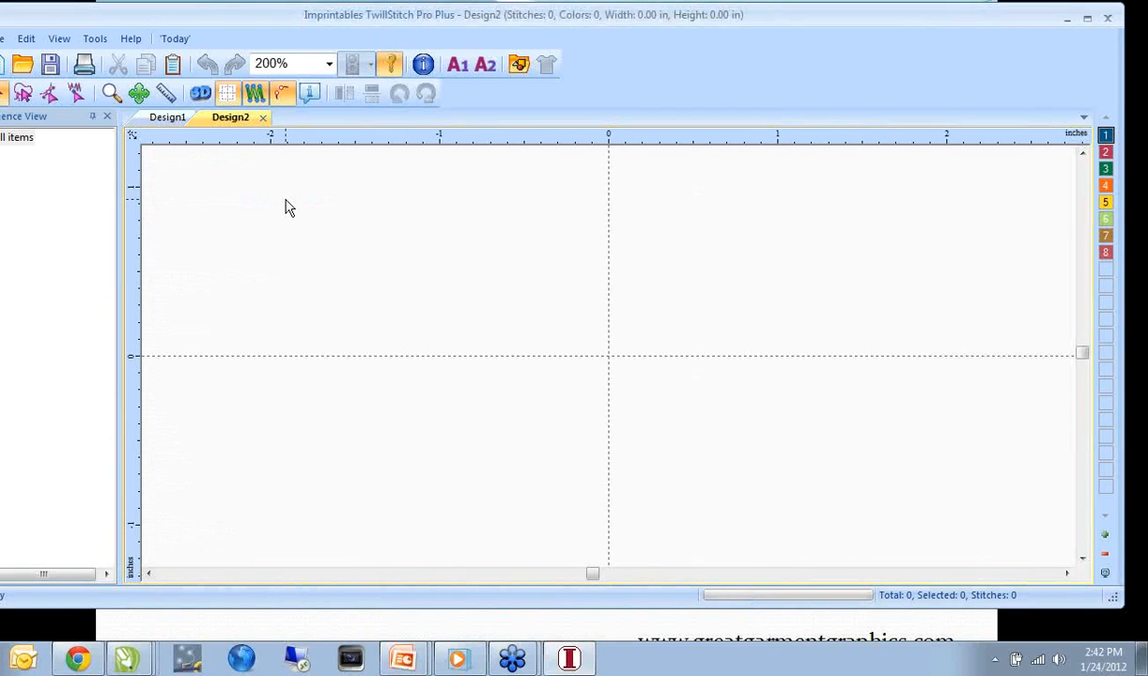
Save the Alabama design as 'alabama' in Imprintables ITS format in the TSP webinar folder.
{"action": "left_click", "coordinate": [168, 121]}
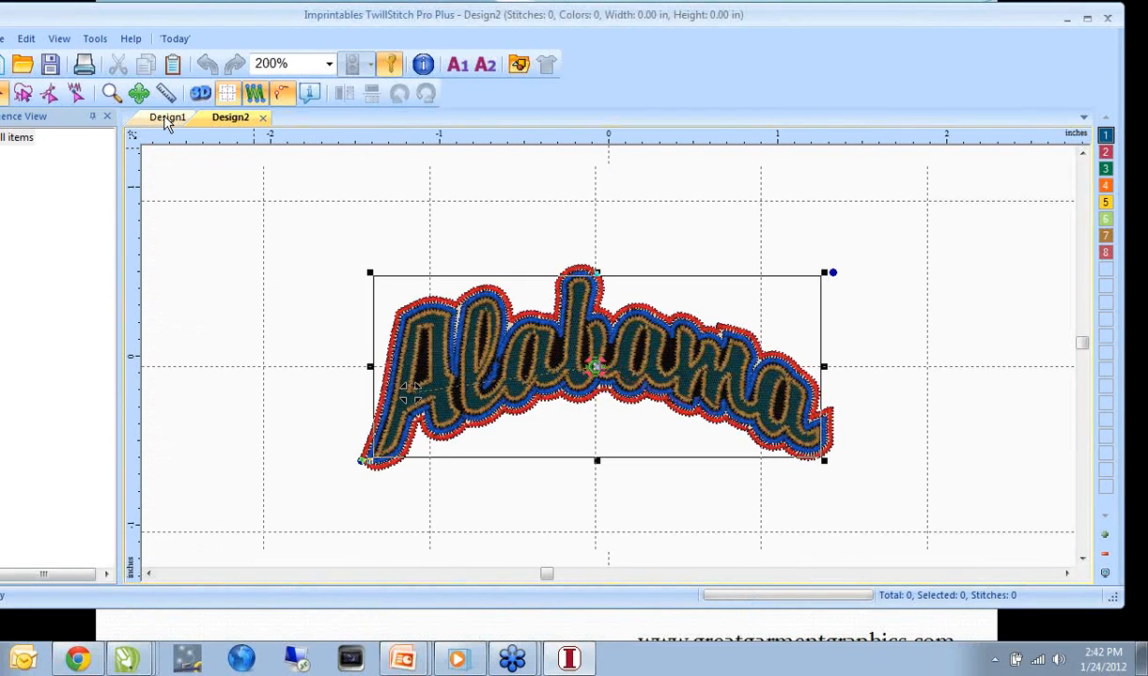
{"action": "left_click", "coordinate": [4, 41]}
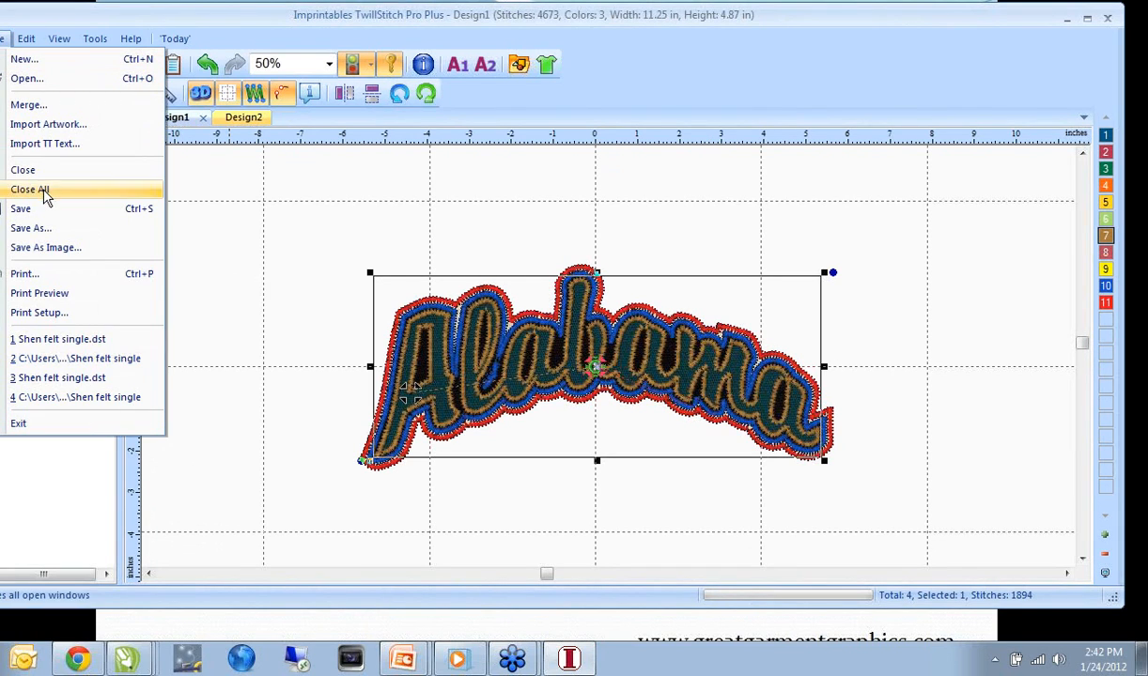
{"action": "left_click", "coordinate": [41, 239]}
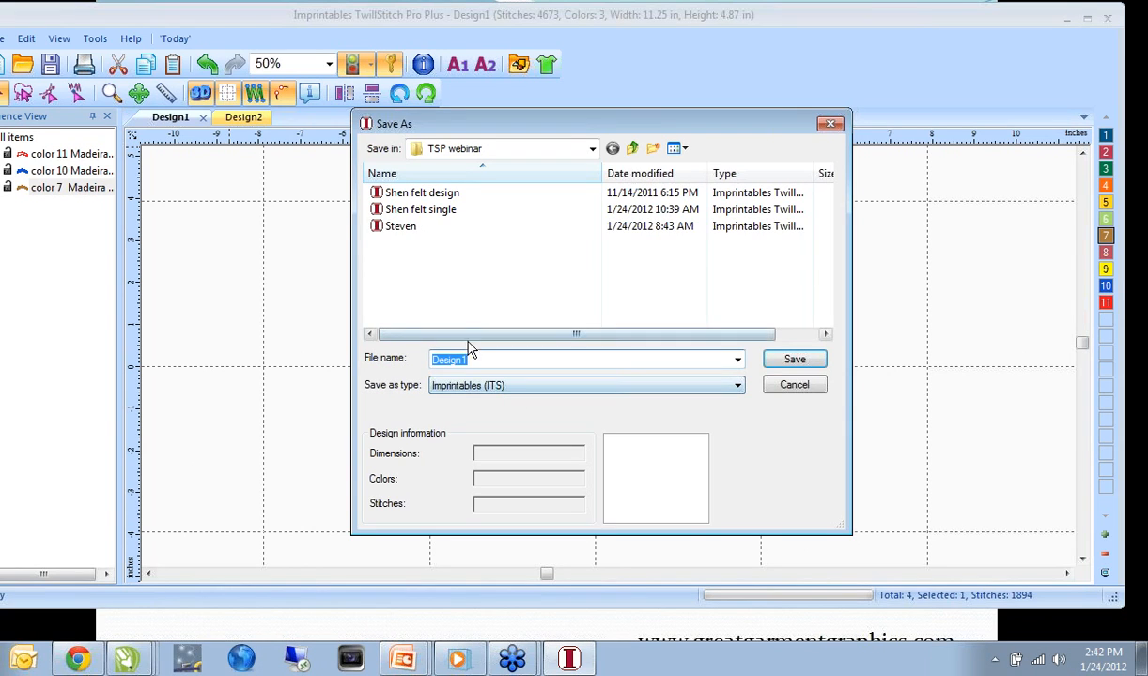
{"action": "type", "text": "alabama"}
{"action": "left_click", "coordinate": [794, 361]}
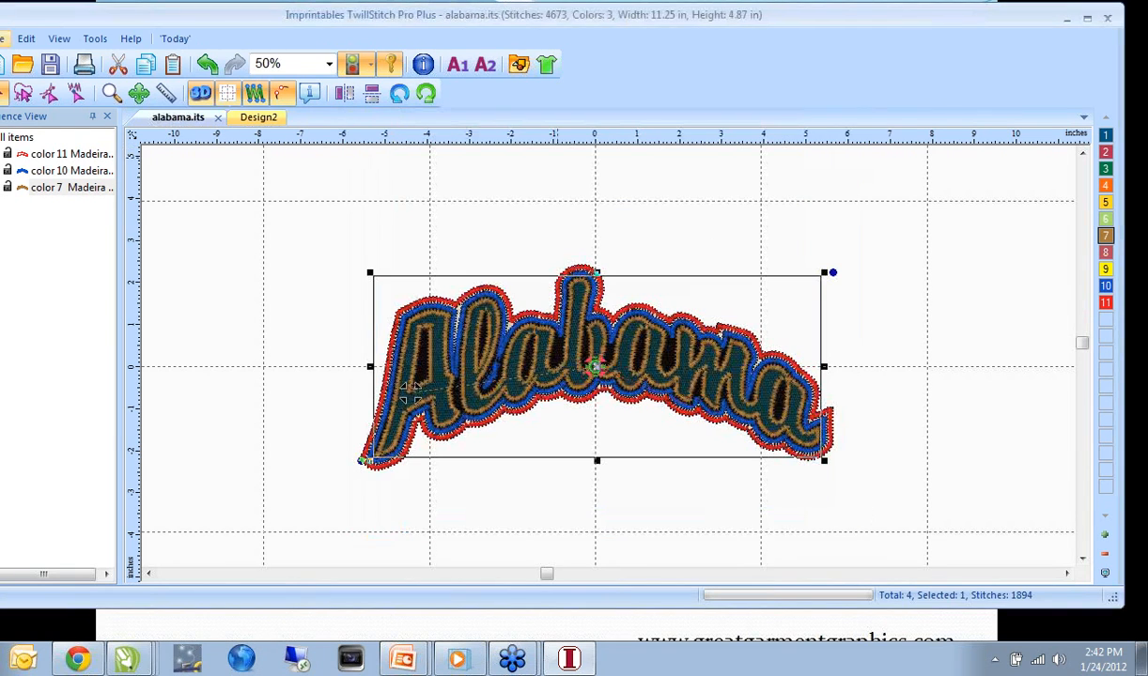
{"action": "left_click", "coordinate": [5, 39]}
Export a Tajima (DST) copy of alabama, then return to the full-screen PowerPoint slide show.
{"action": "left_click", "coordinate": [28, 231]}
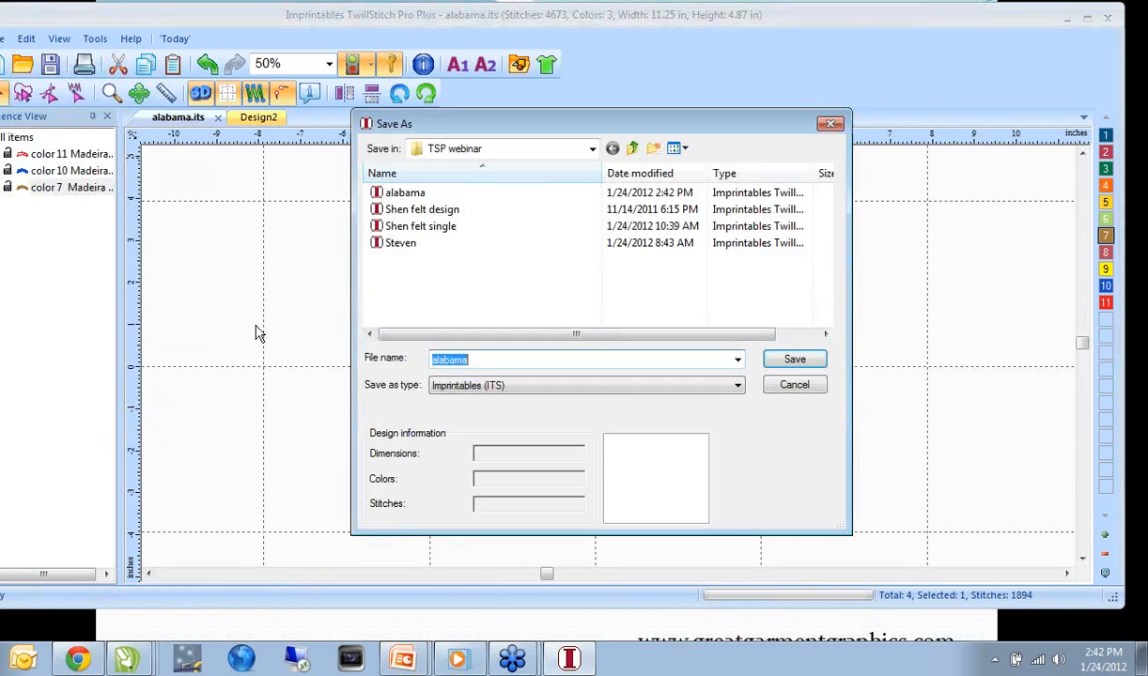
{"action": "left_click", "coordinate": [481, 389]}
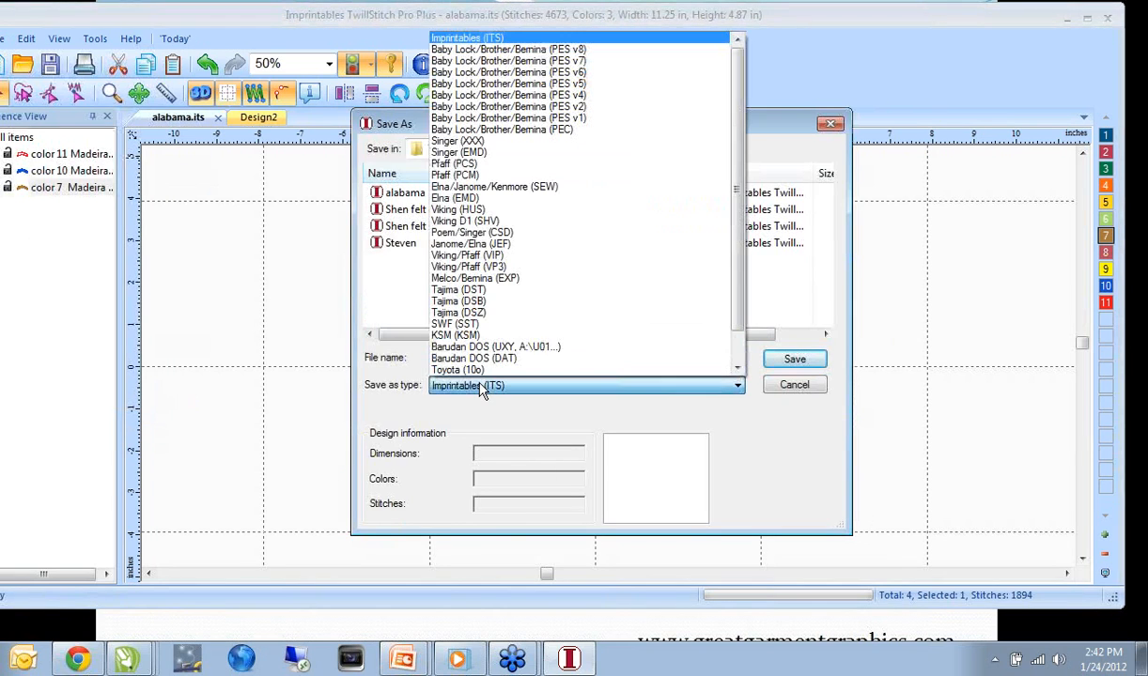
{"action": "left_click", "coordinate": [487, 293]}
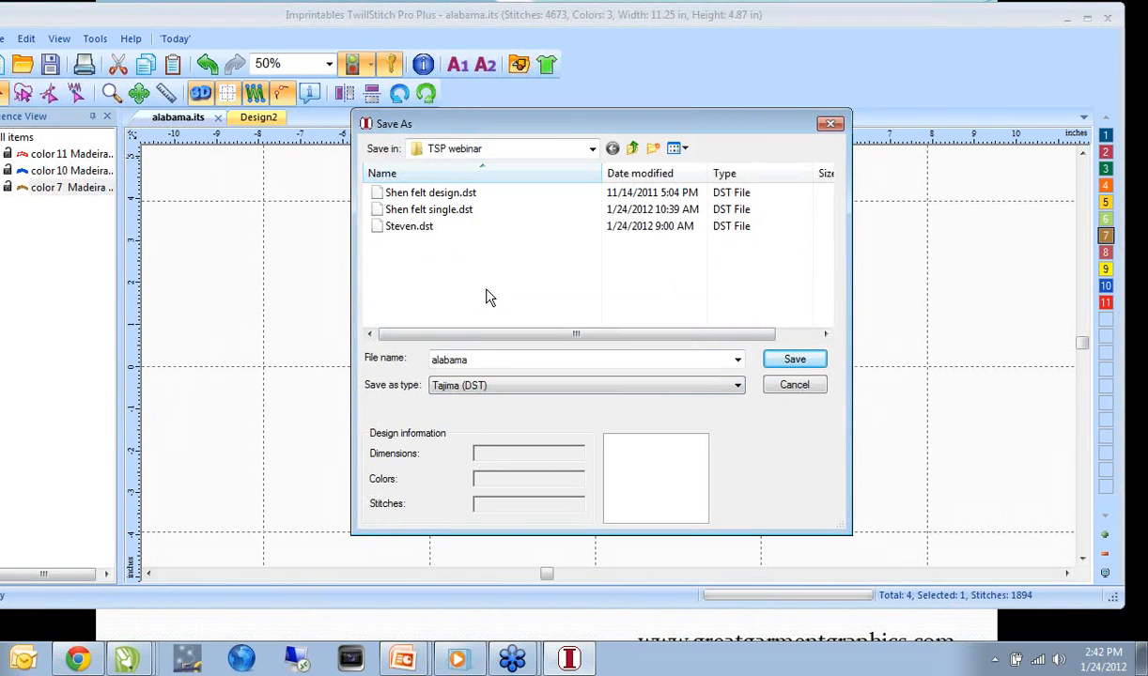
{"action": "left_click", "coordinate": [778, 360]}
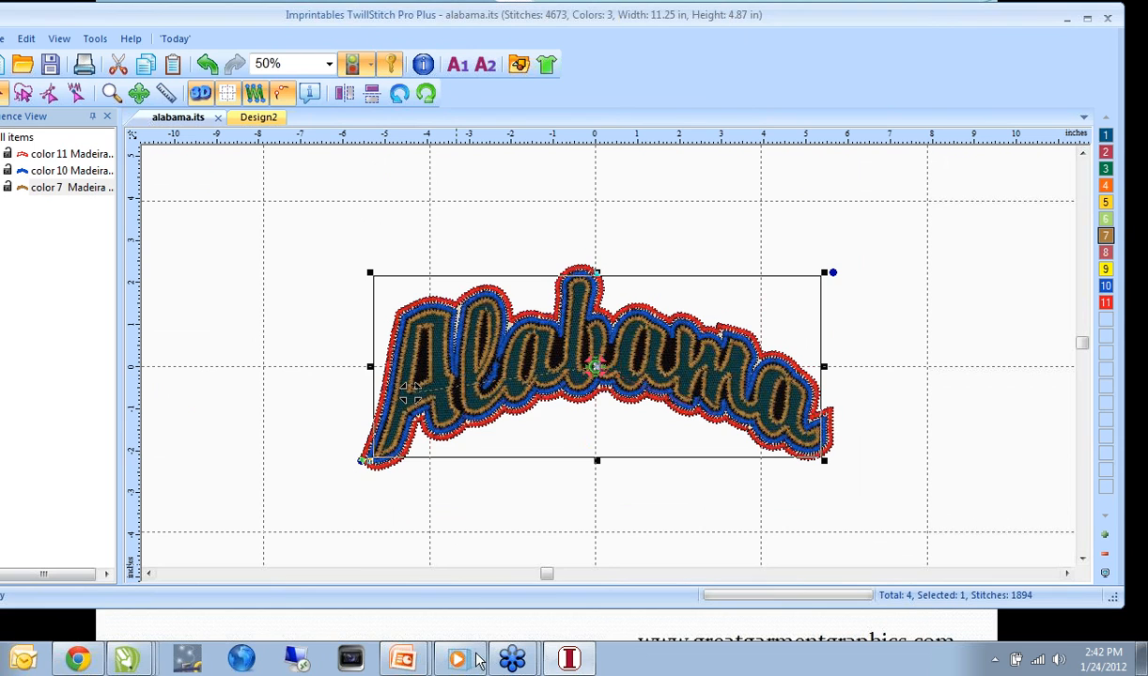
{"action": "mouse_move", "coordinate": [402, 658]}
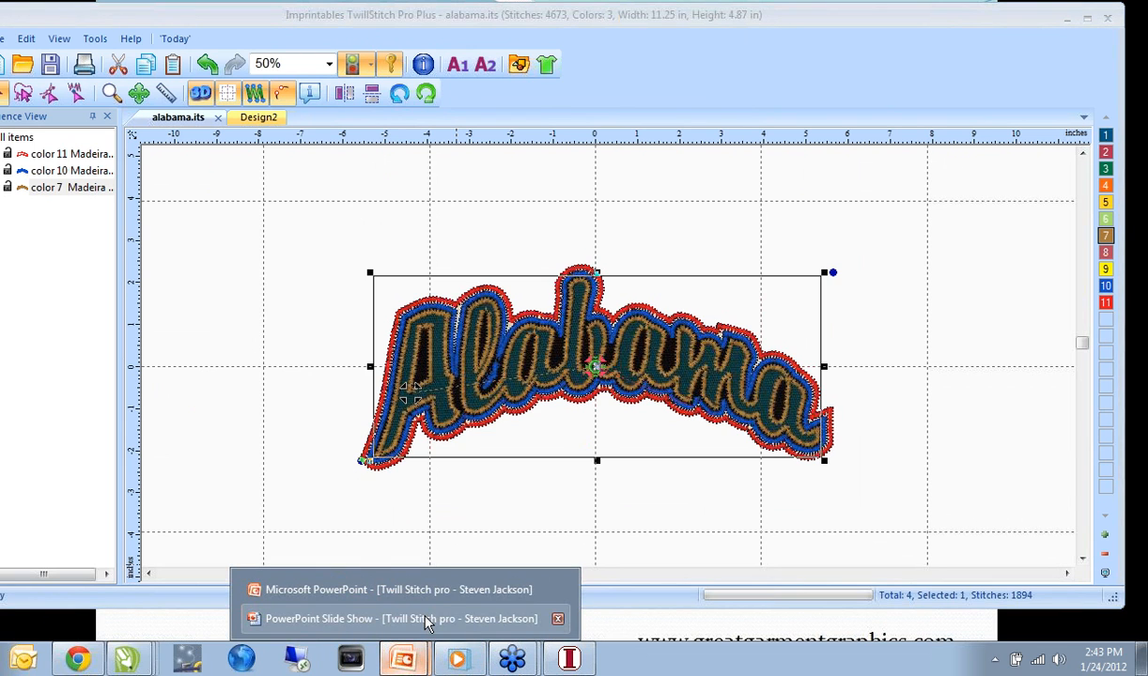
{"action": "left_click", "coordinate": [426, 620]}
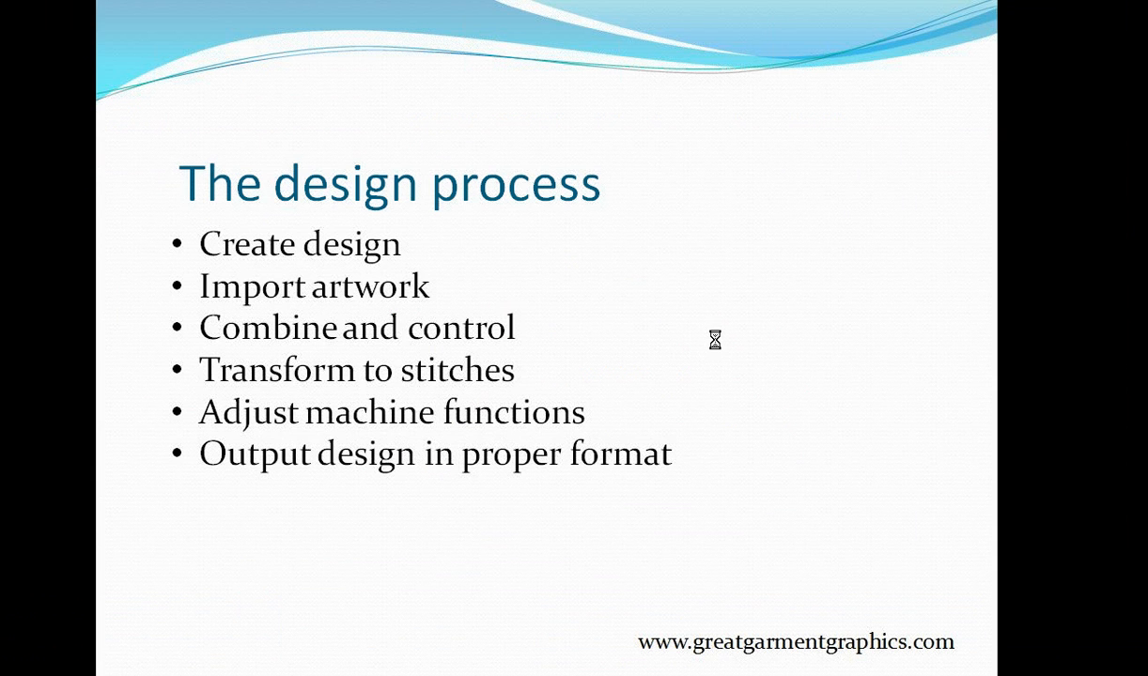
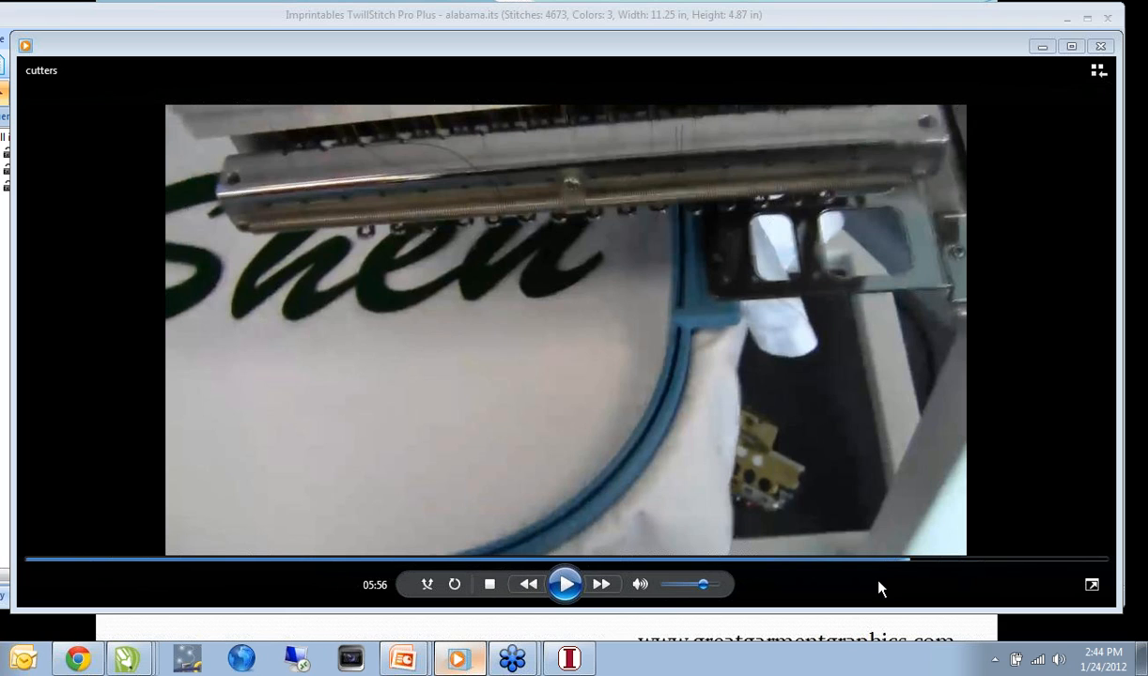
Rewind the cutters clip to 05:31 to rewatch the felt cutting, pause it, and return to TwillStitch.
{"action": "left_click", "coordinate": [887, 561]}
{"action": "left_click", "coordinate": [573, 590]}
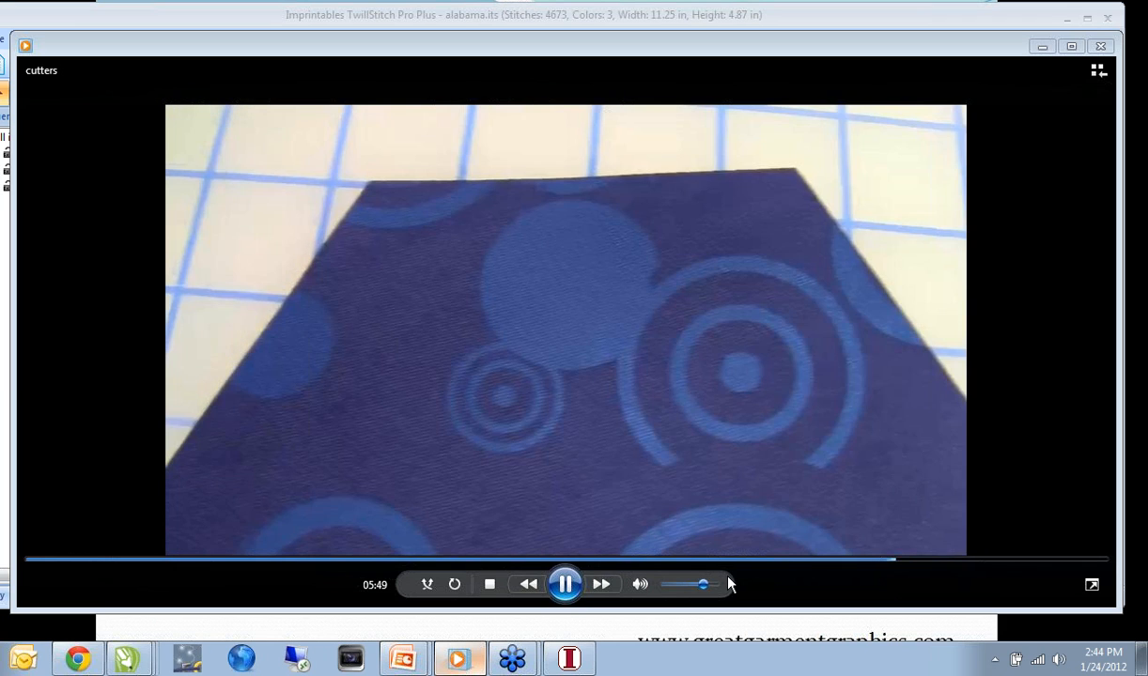
{"action": "left_click", "coordinate": [851, 560]}
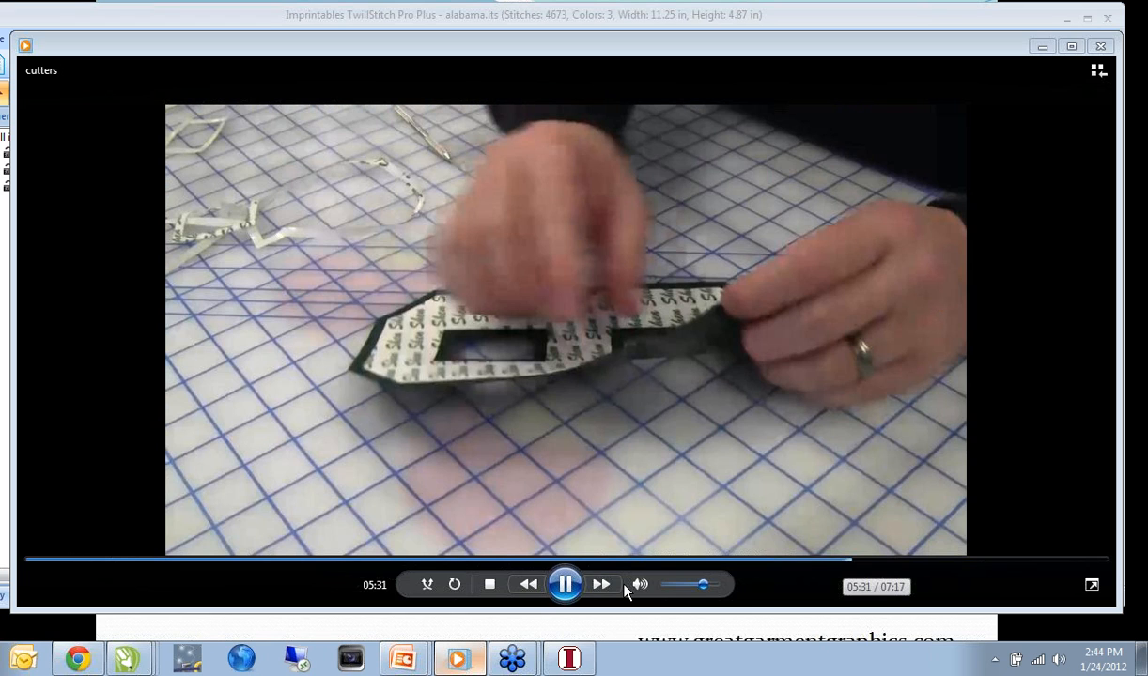
{"action": "left_click", "coordinate": [415, 357]}
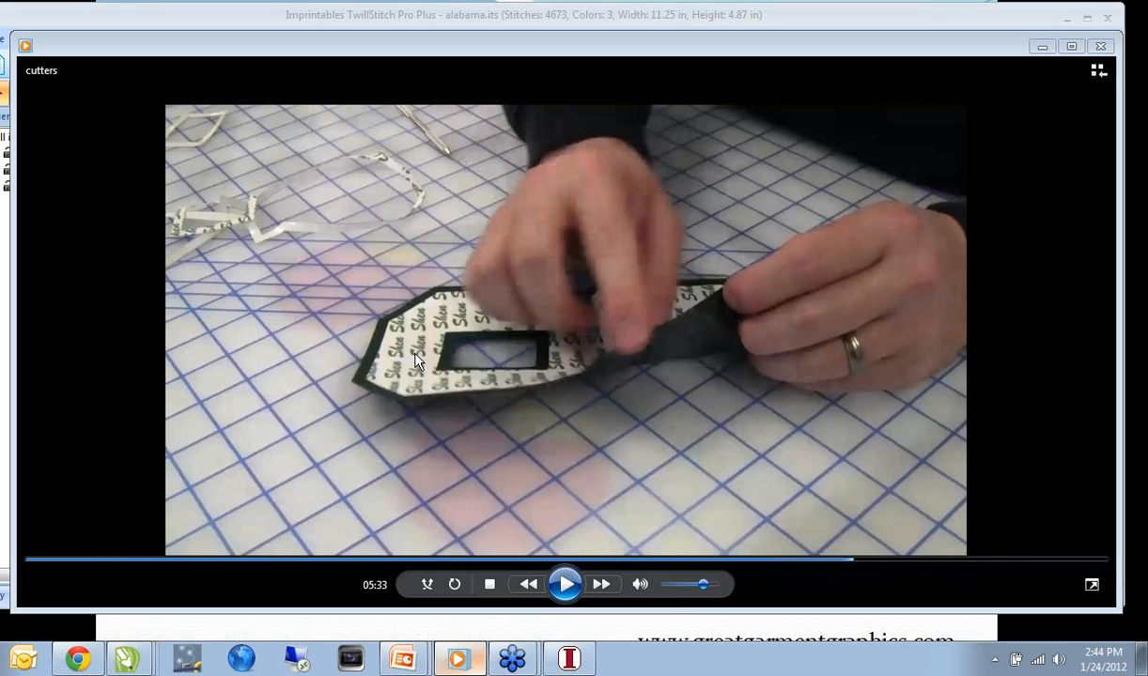
{"action": "left_click", "coordinate": [587, 663]}
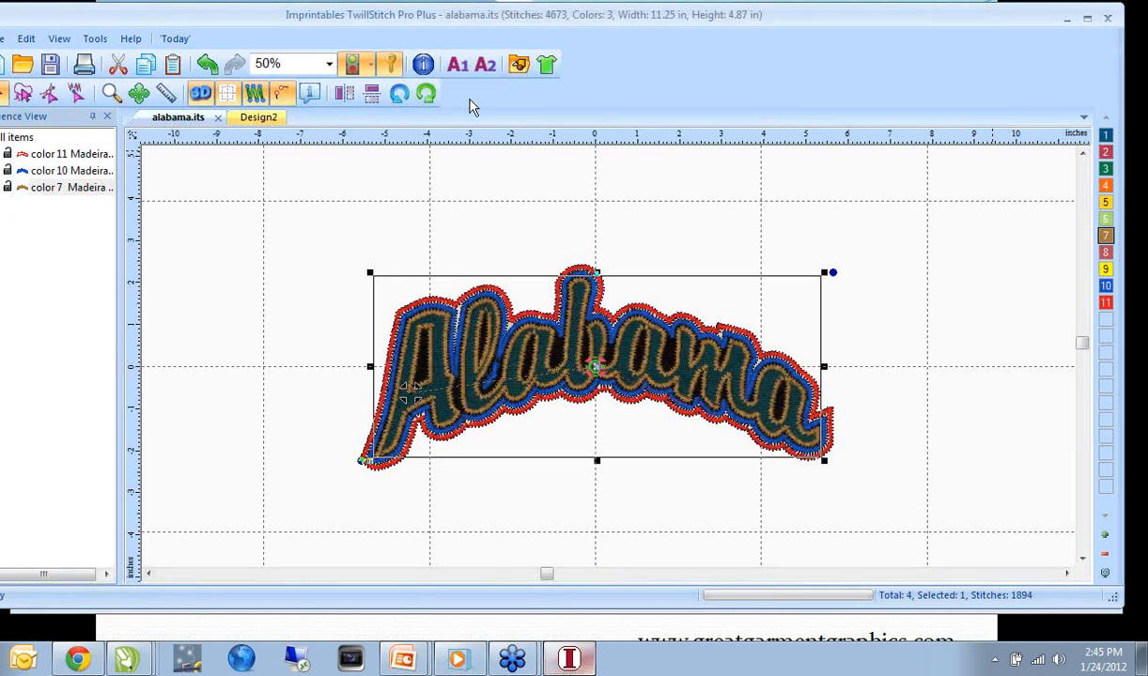
Import the 'Shen for applique - felt' artwork into the empty Design2.
{"action": "left_click", "coordinate": [266, 118]}
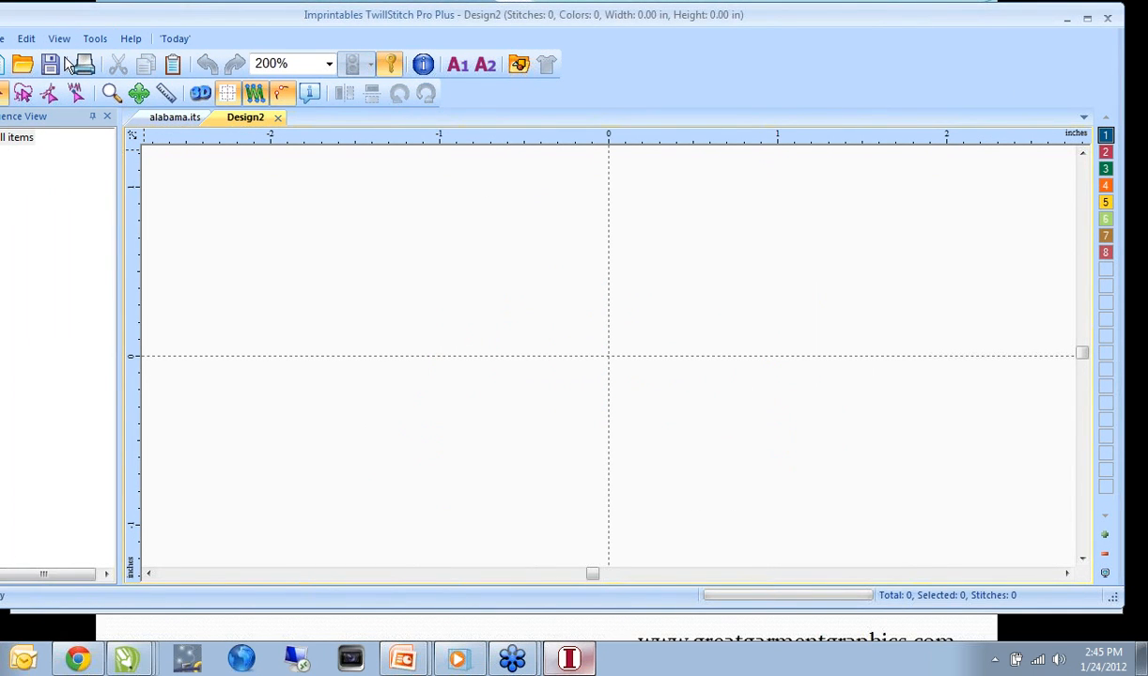
{"action": "left_click", "coordinate": [3, 39]}
{"action": "left_click", "coordinate": [42, 125]}
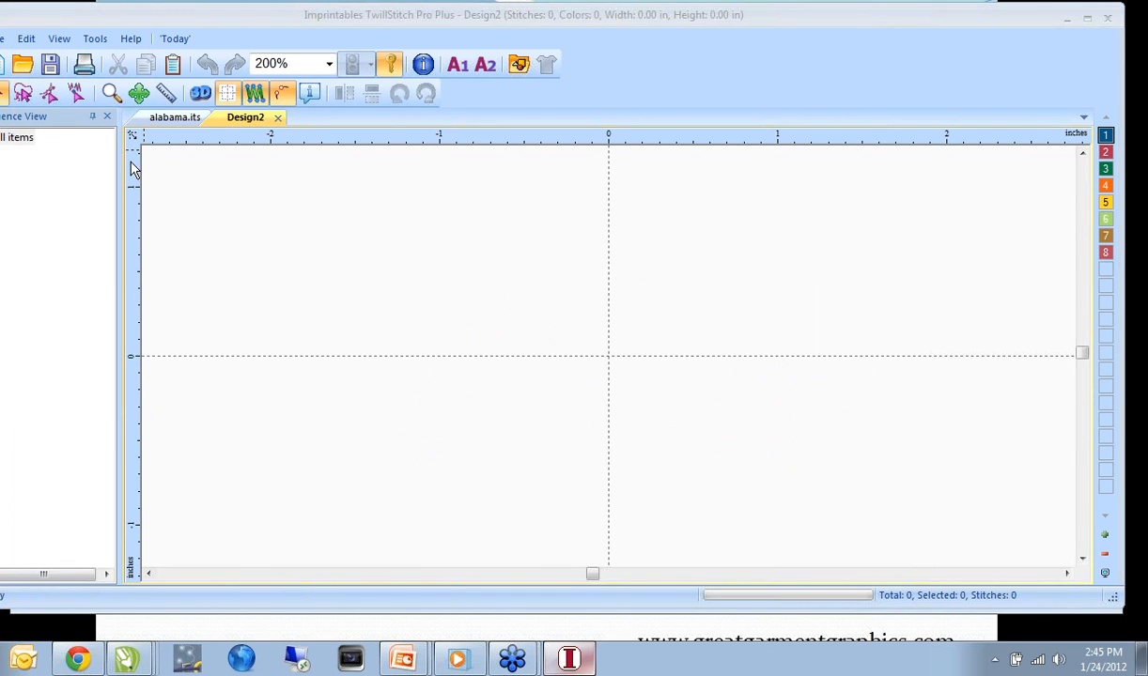
{"action": "left_click", "coordinate": [460, 217]}
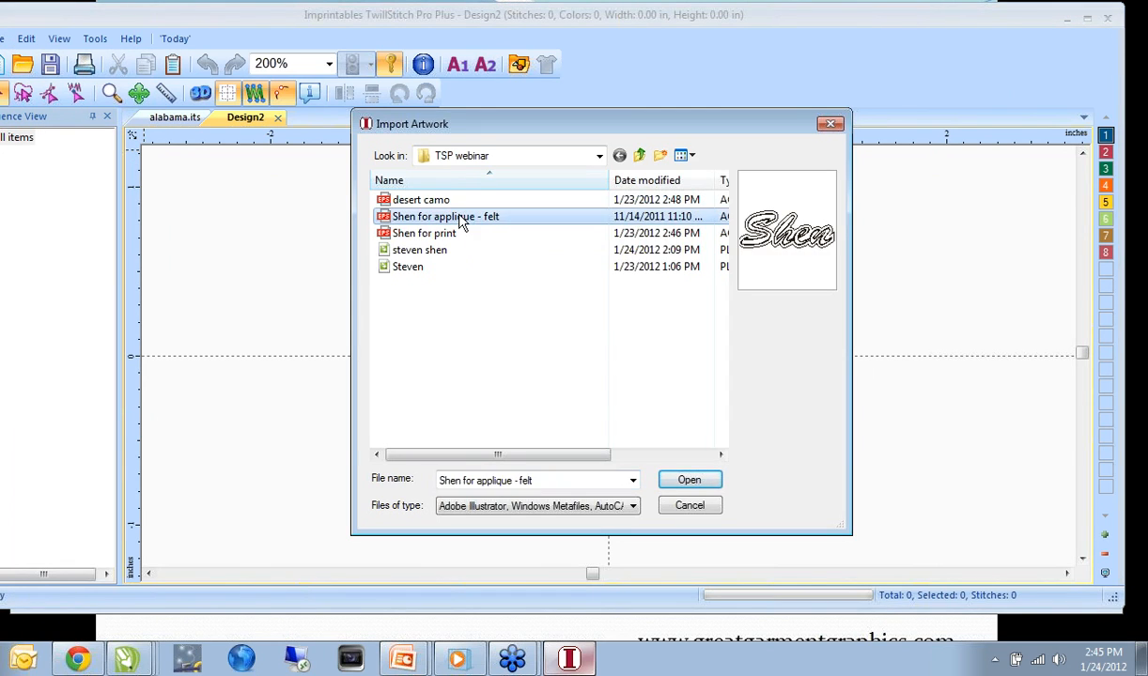
{"action": "left_click", "coordinate": [686, 482]}
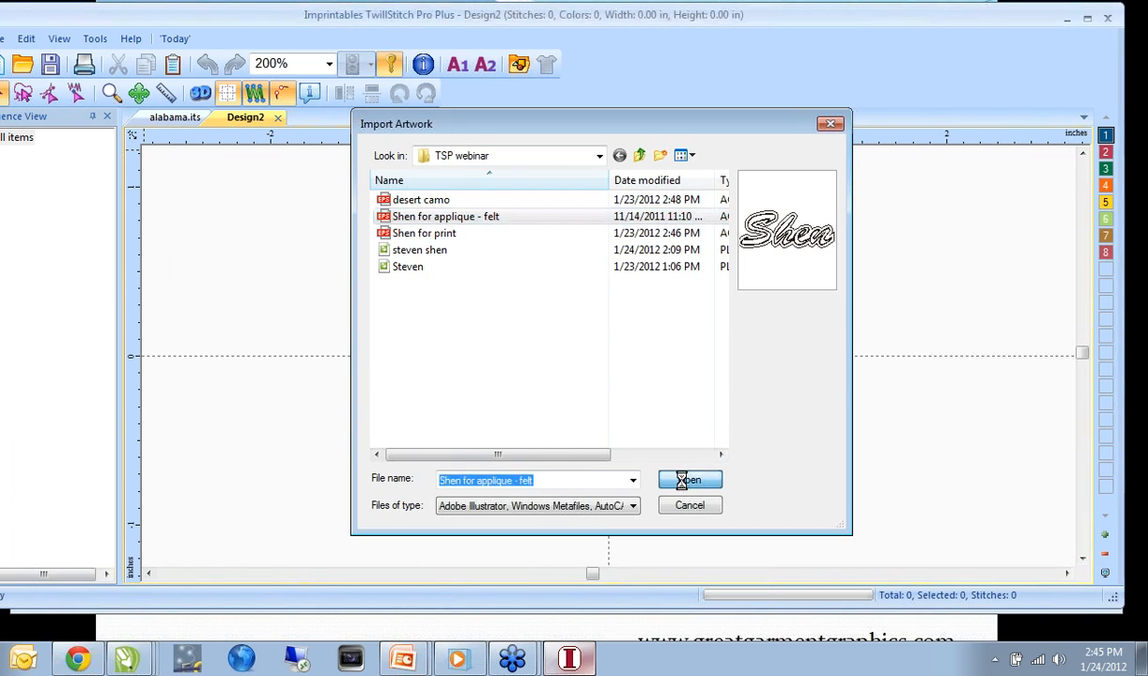
Recolour the outer outline to color 2 and select the three inner letter outlines.
{"action": "left_click", "coordinate": [683, 471]}
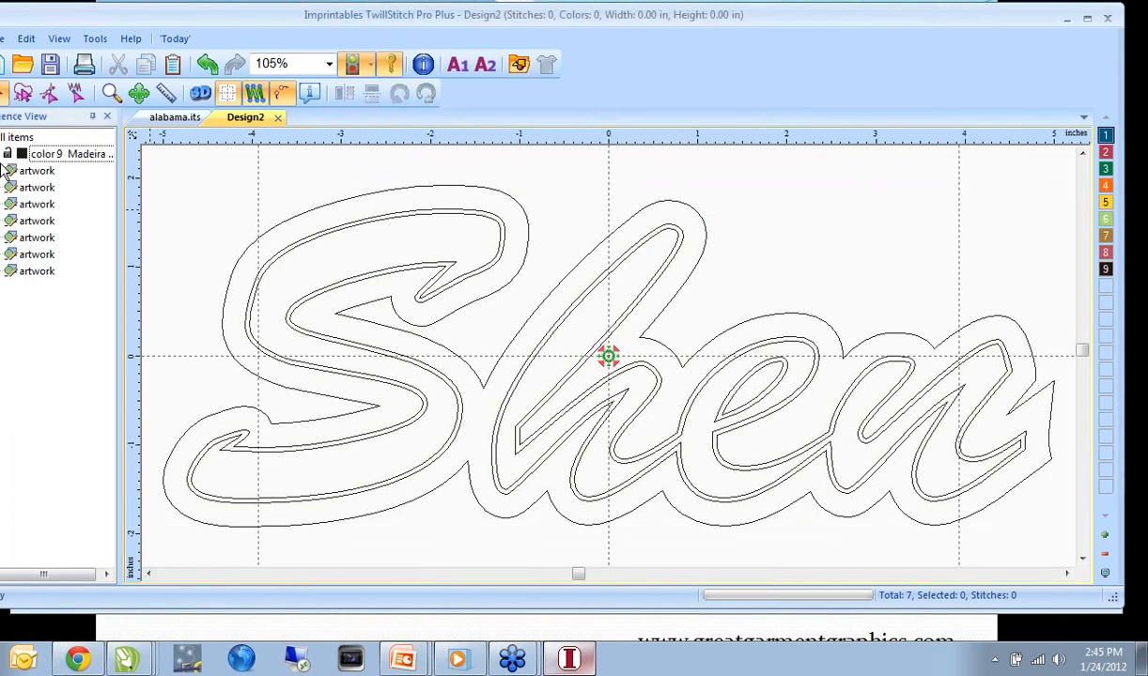
{"action": "left_click", "coordinate": [1106, 153]}
{"action": "left_click", "coordinate": [37, 204]}
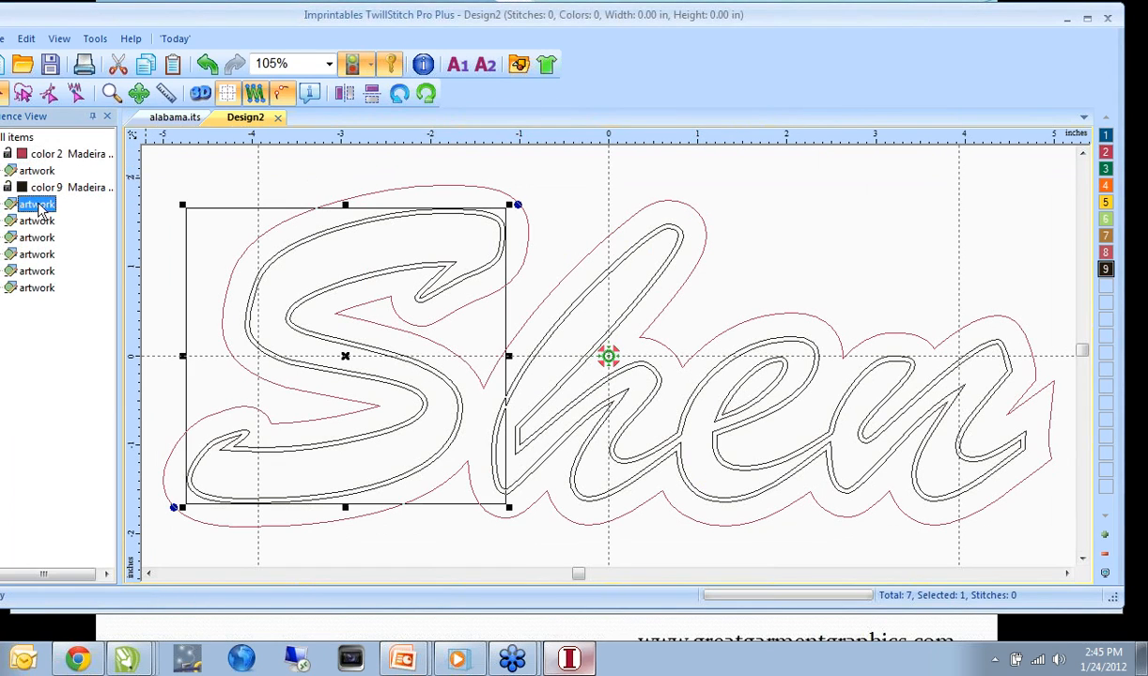
{"action": "left_click", "coordinate": [36, 221]}
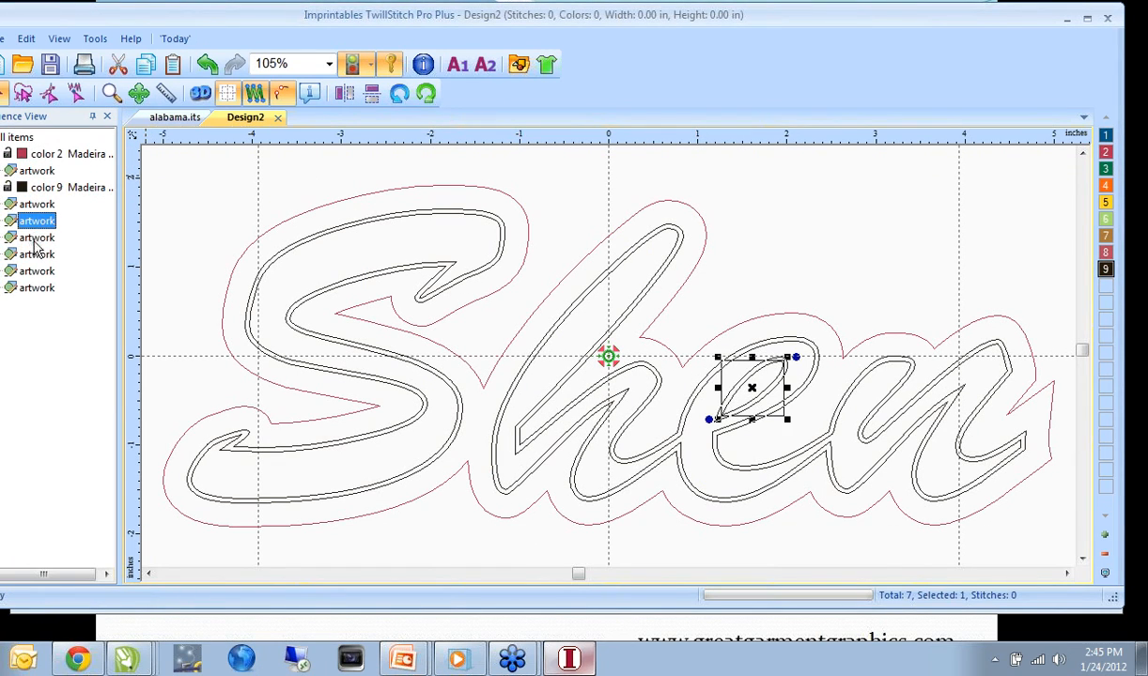
{"action": "left_click", "coordinate": [36, 237]}
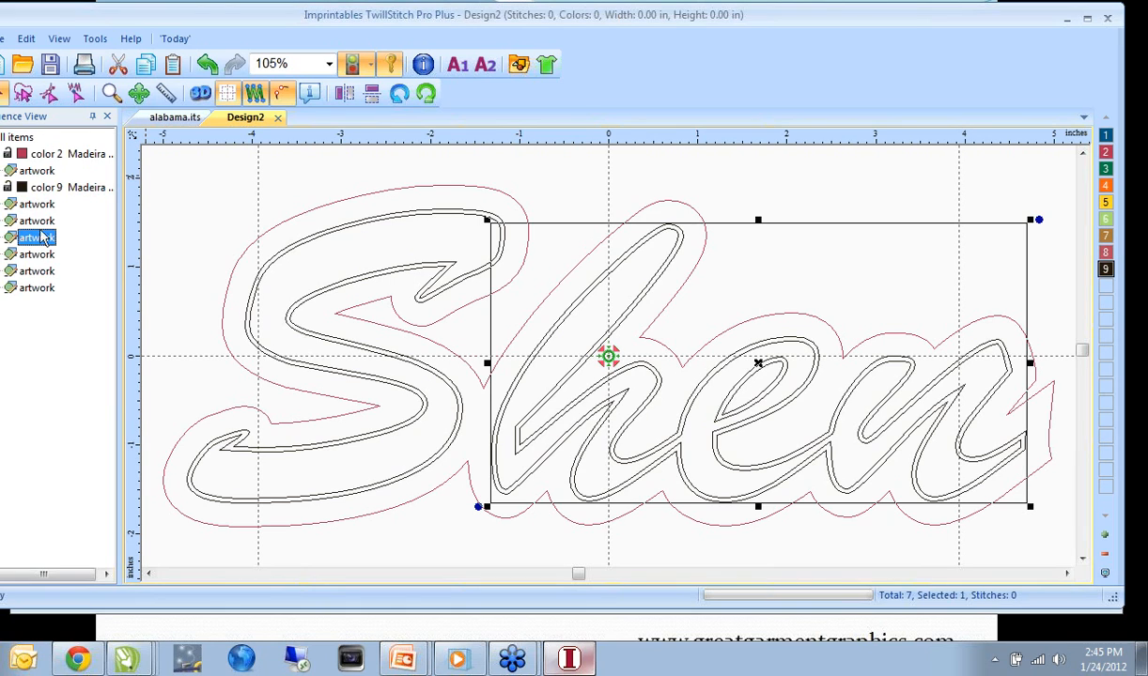
{"action": "left_click", "coordinate": [45, 205], "text": "shift"}
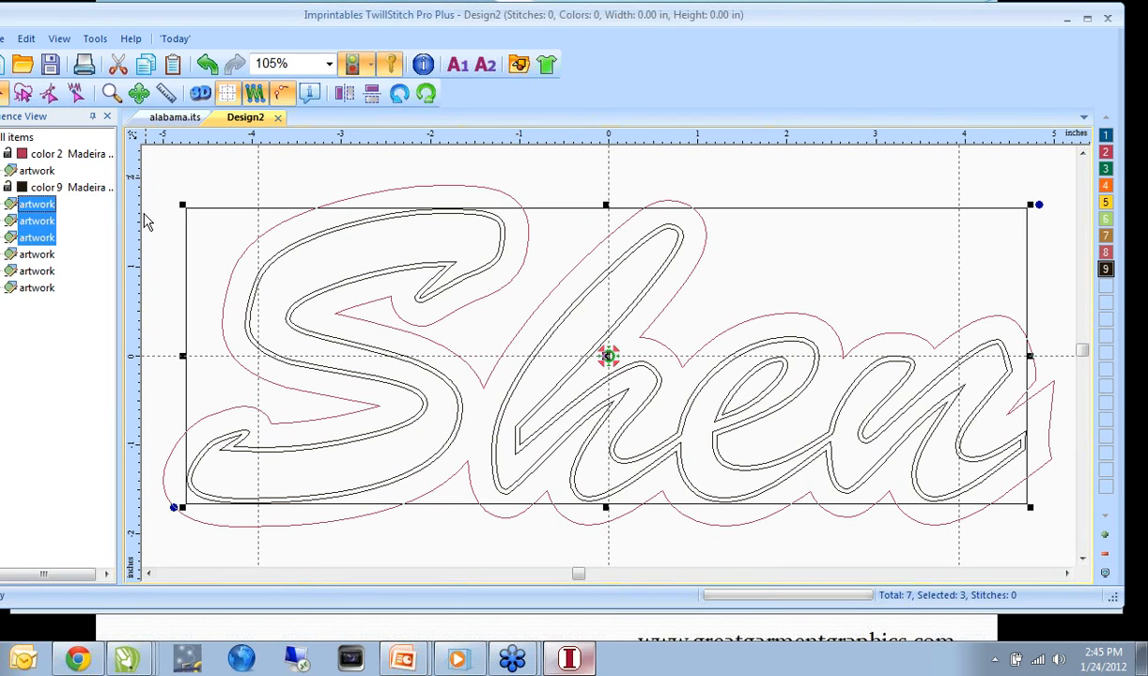
Recolour the three selected inner outlines orange as color 4, then select the outer color 2 outline.
{"action": "left_click", "coordinate": [1108, 186]}
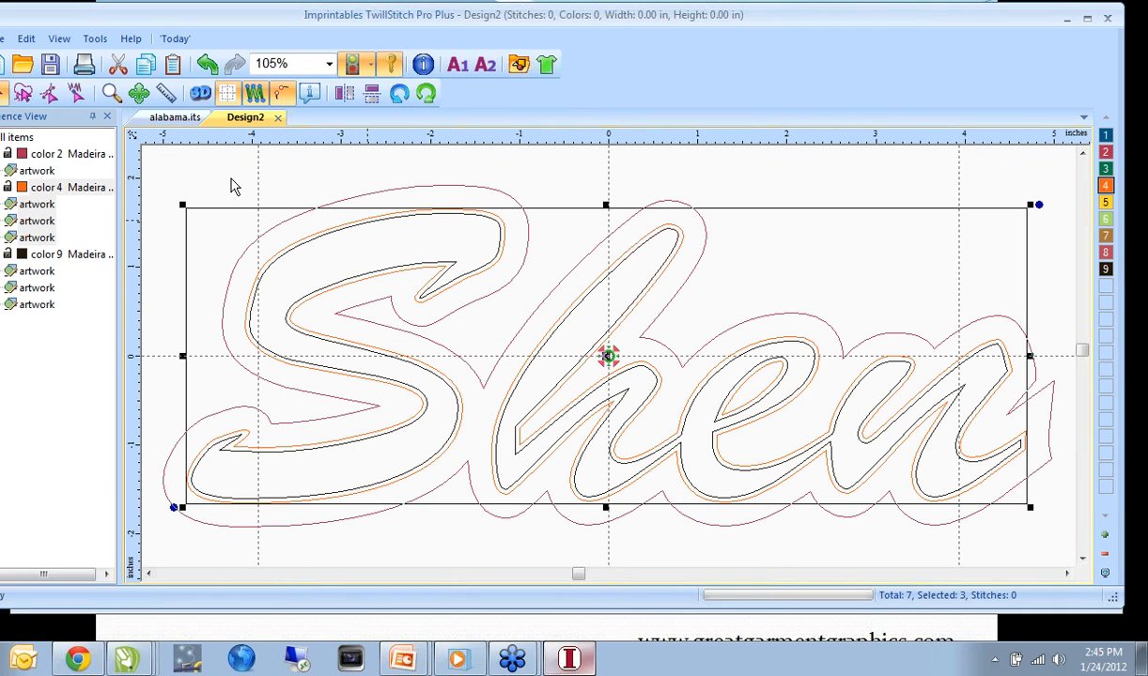
{"action": "left_click", "coordinate": [93, 156]}
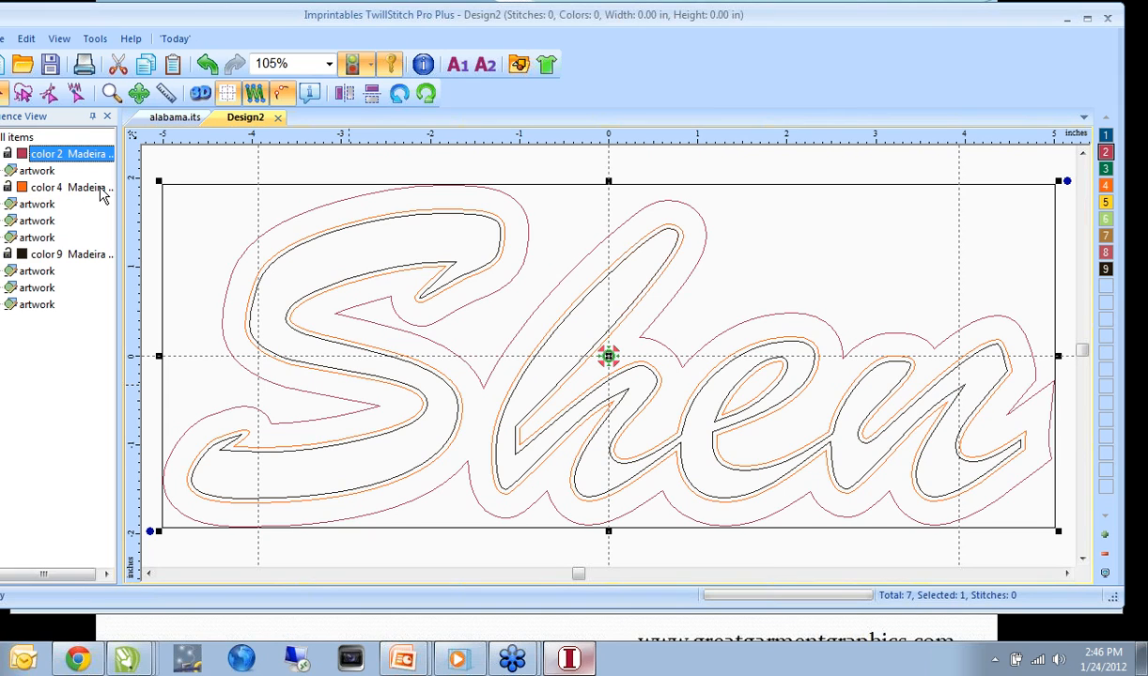
Delete the outer color 2 outline and combine the three color 4 outlines into one object.
{"action": "right_click", "coordinate": [71, 155]}
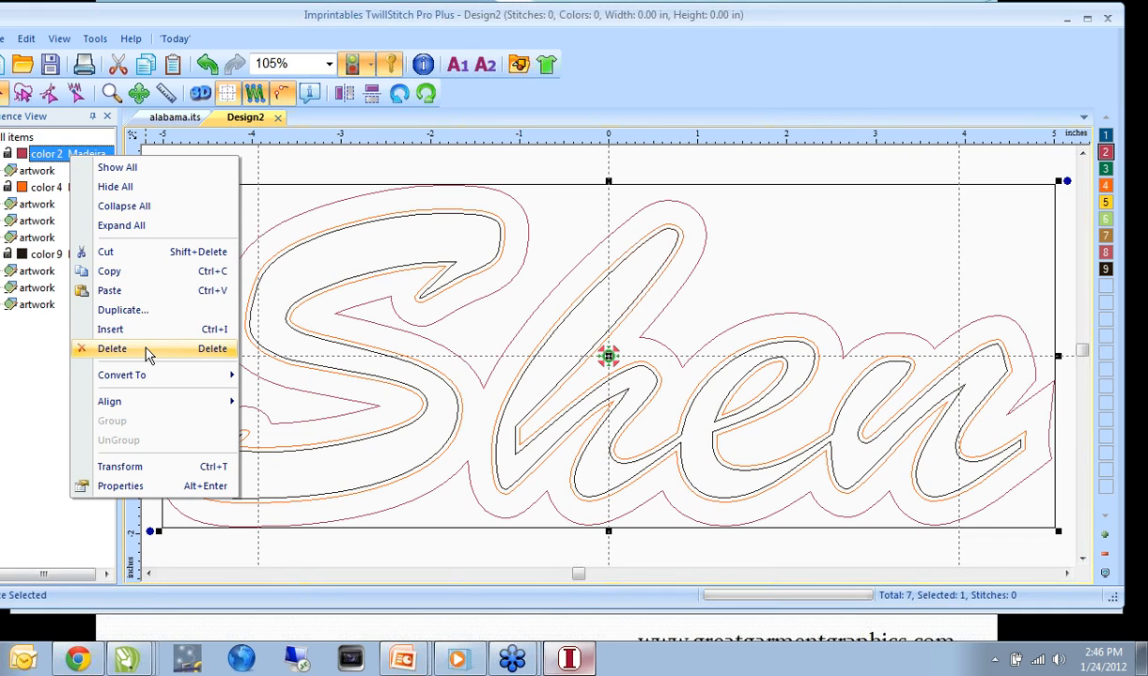
{"action": "left_click", "coordinate": [112, 349]}
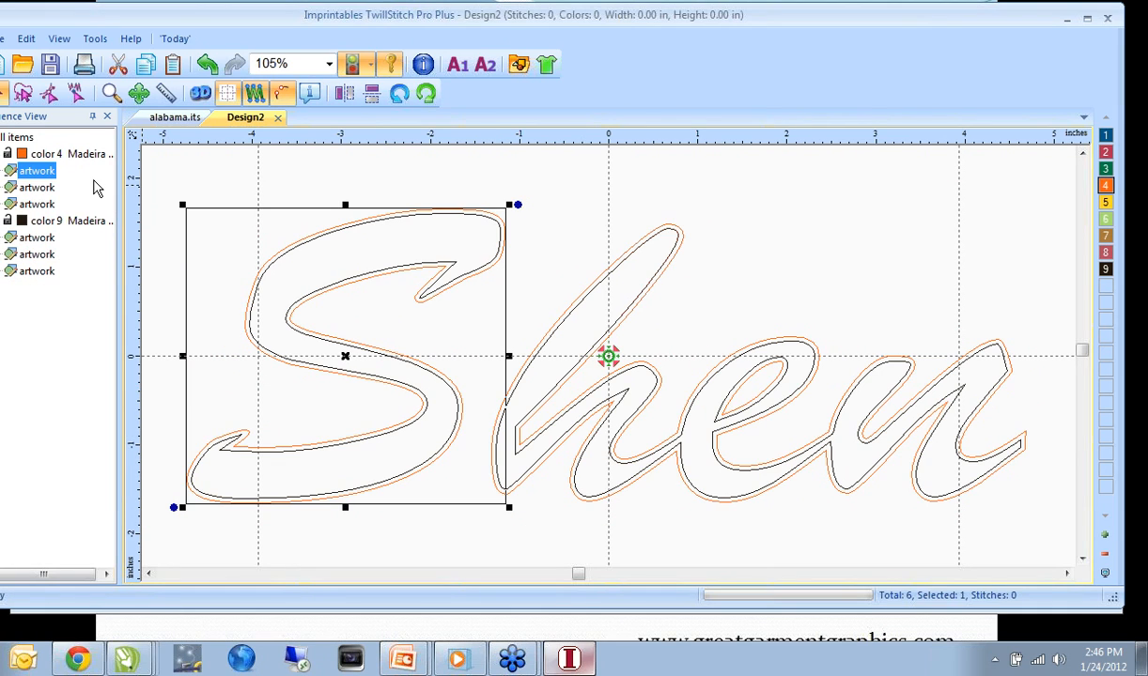
{"action": "left_click", "coordinate": [76, 156]}
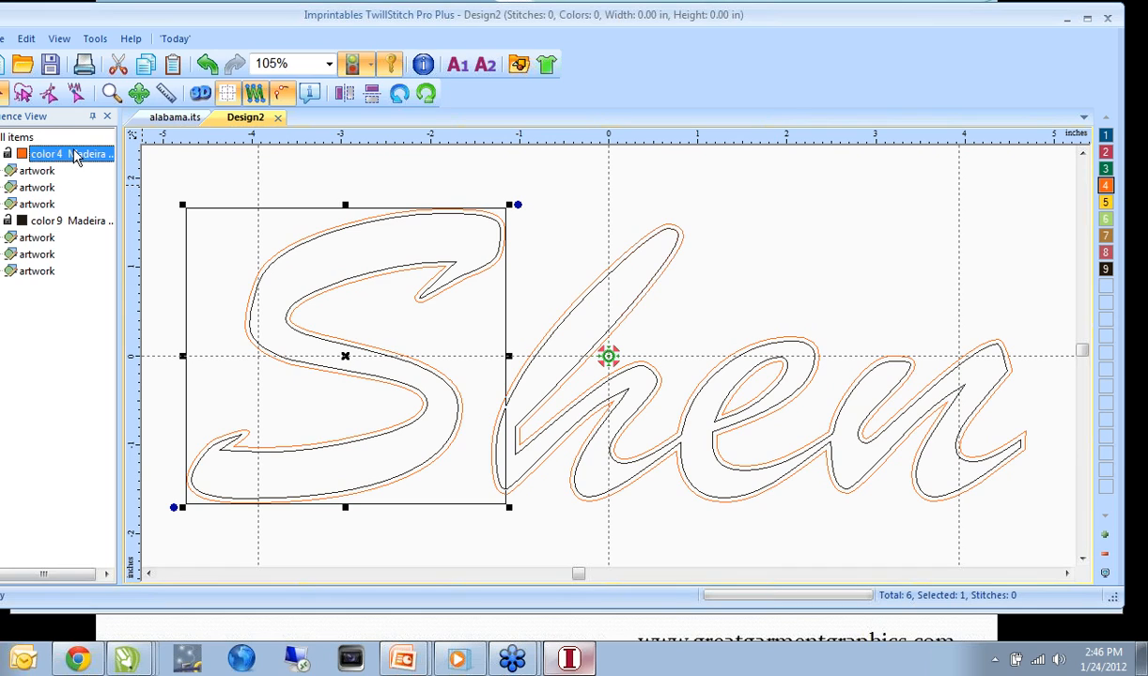
{"action": "left_click", "coordinate": [76, 156]}
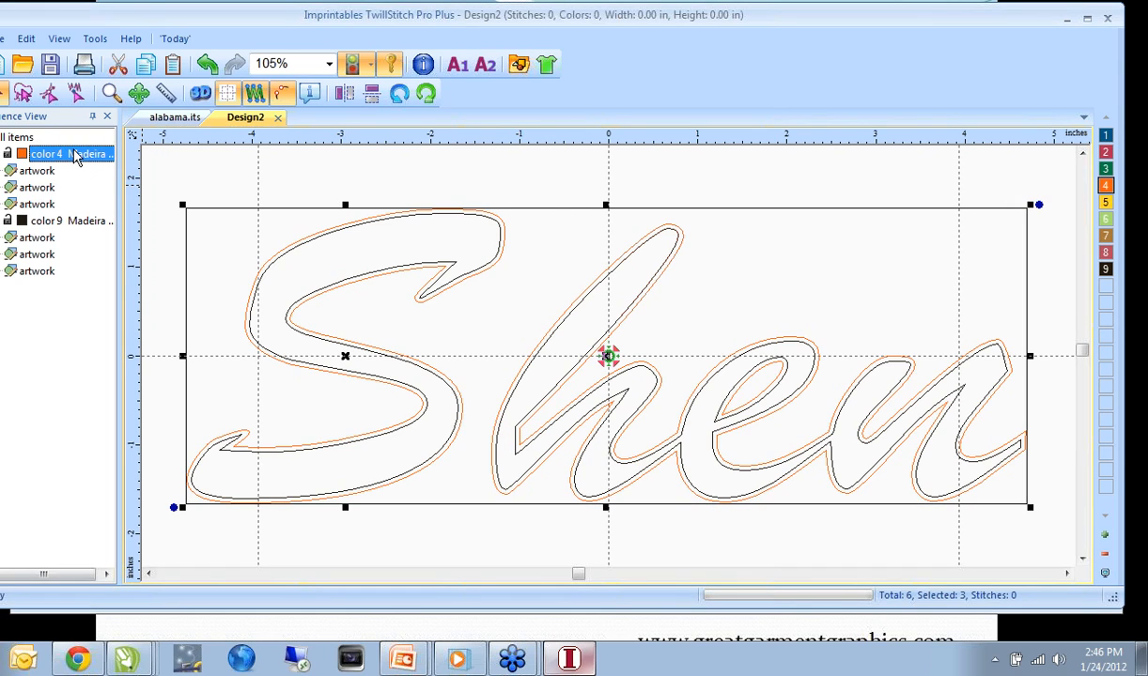
{"action": "right_click", "coordinate": [77, 156]}
{"action": "left_click", "coordinate": [143, 385]}
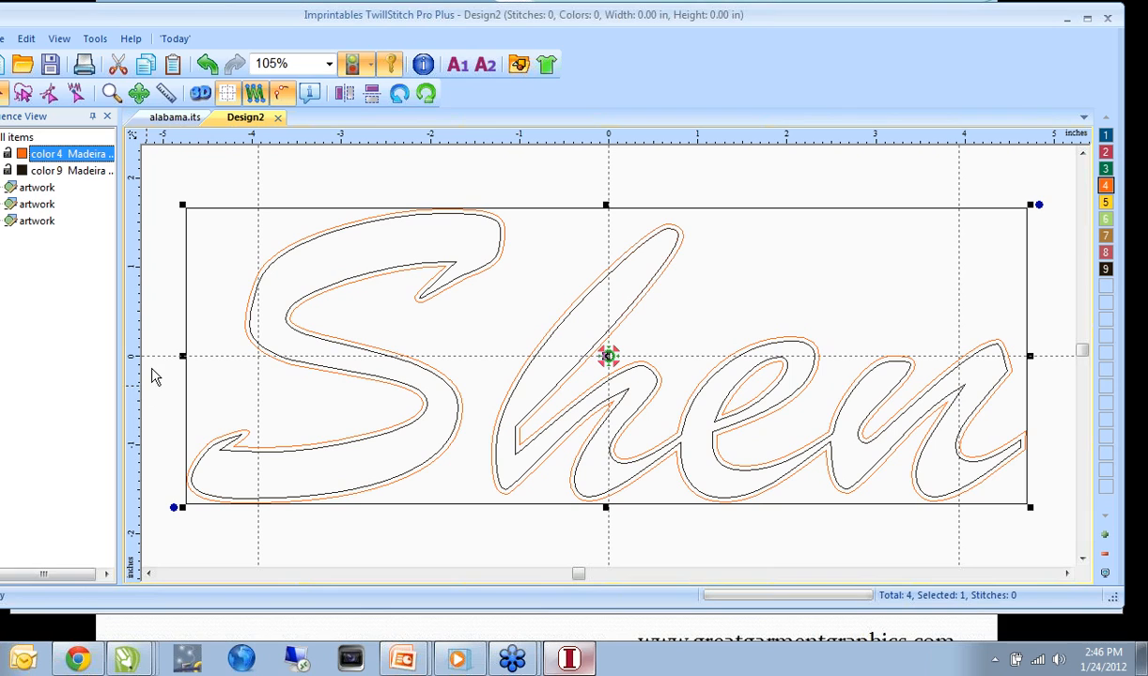
Convert the combined color 4 outline to standard run stitches.
{"action": "right_click", "coordinate": [82, 150]}
{"action": "mouse_move", "coordinate": [181, 371]}
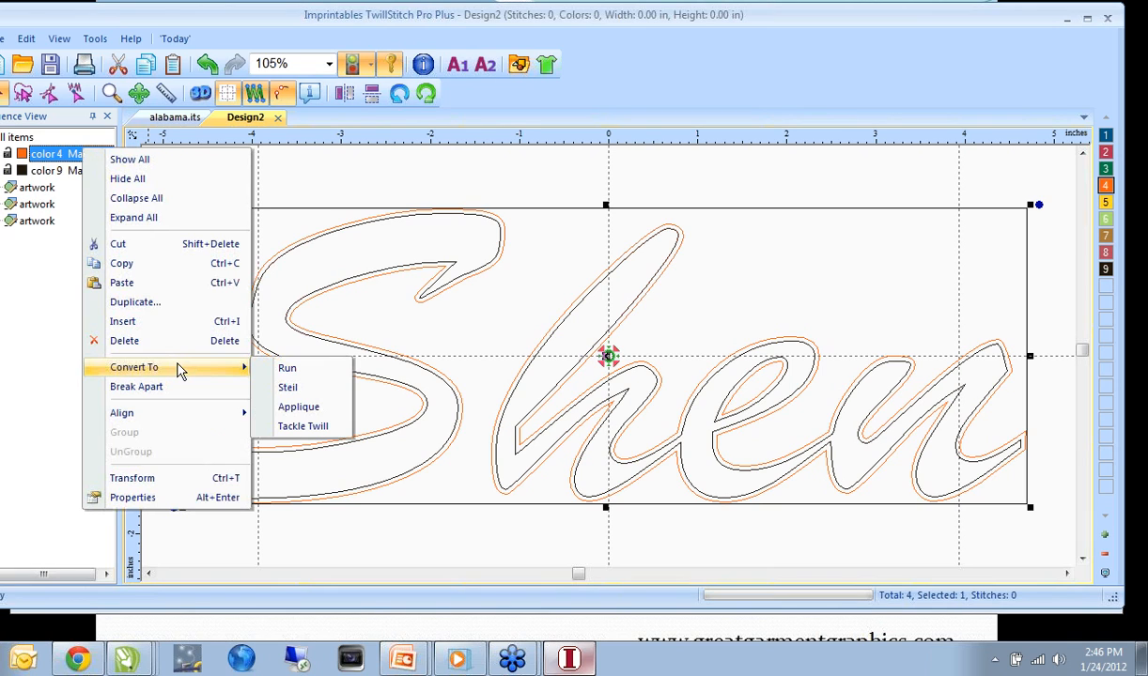
{"action": "left_click", "coordinate": [299, 373]}
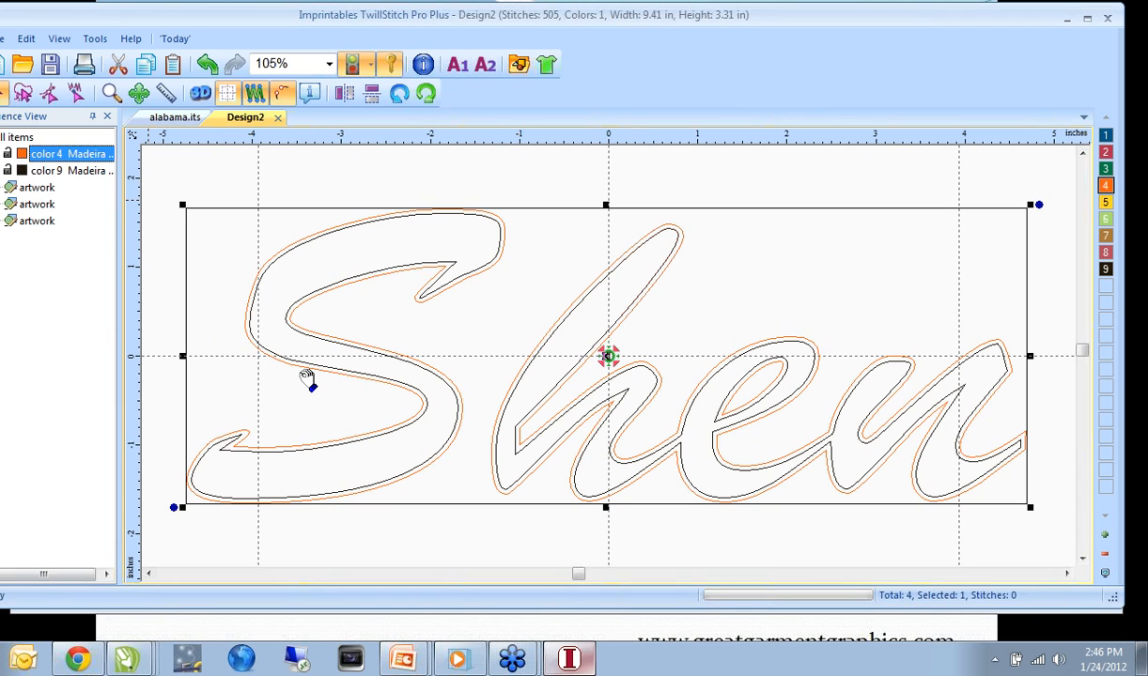
Set the color 4 run's tie-in and tie-off to basic and apply, giving 511 stitches.
{"action": "right_click", "coordinate": [81, 153]}
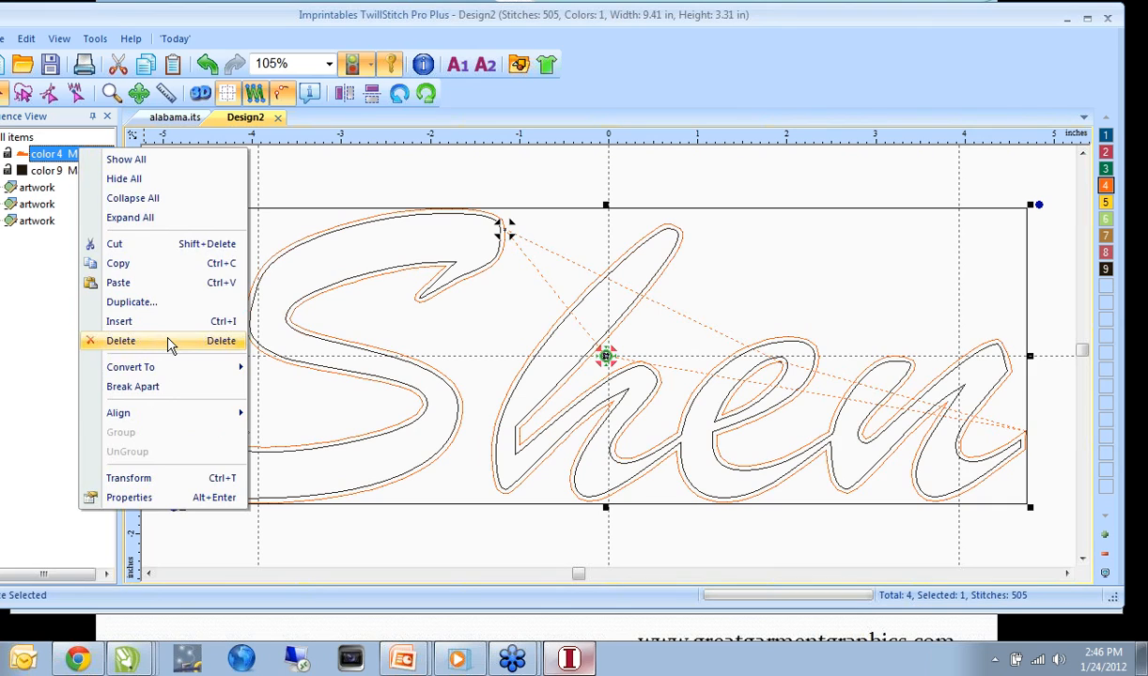
{"action": "left_click", "coordinate": [130, 497]}
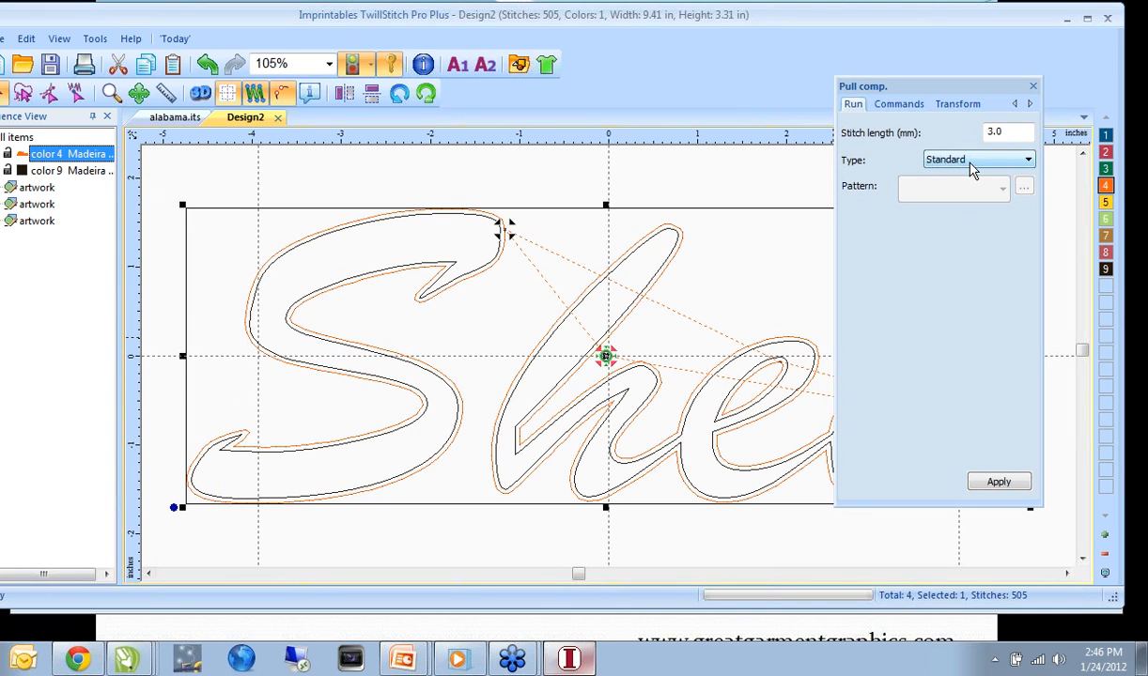
{"action": "left_click", "coordinate": [900, 105]}
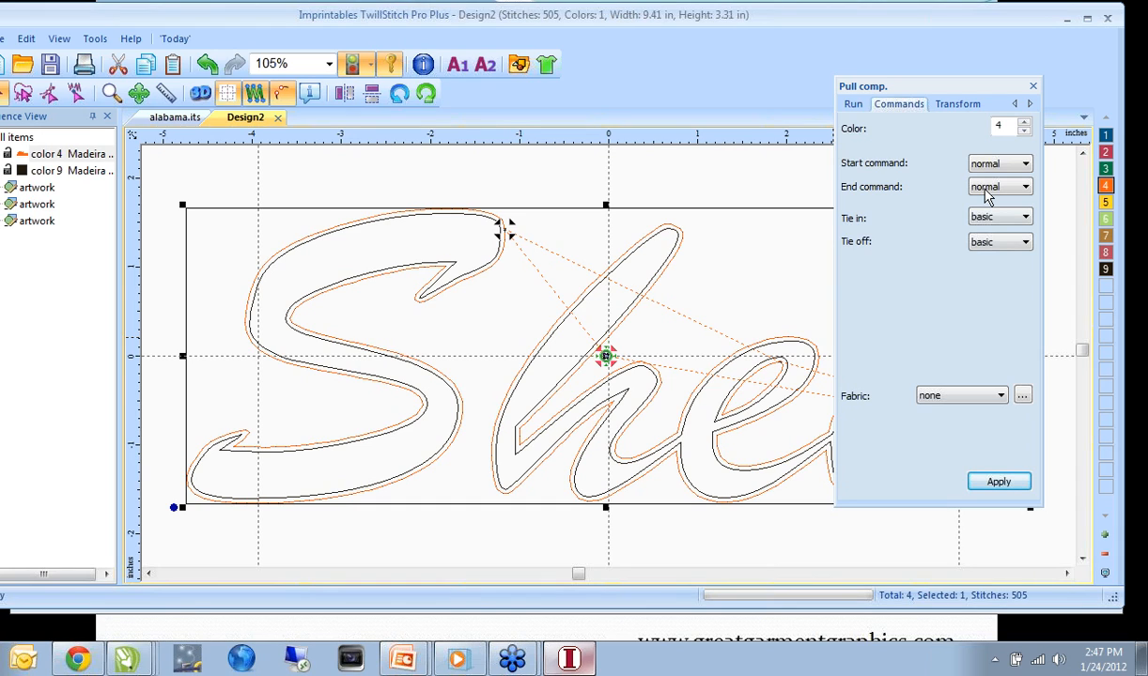
{"action": "left_click", "coordinate": [958, 104]}
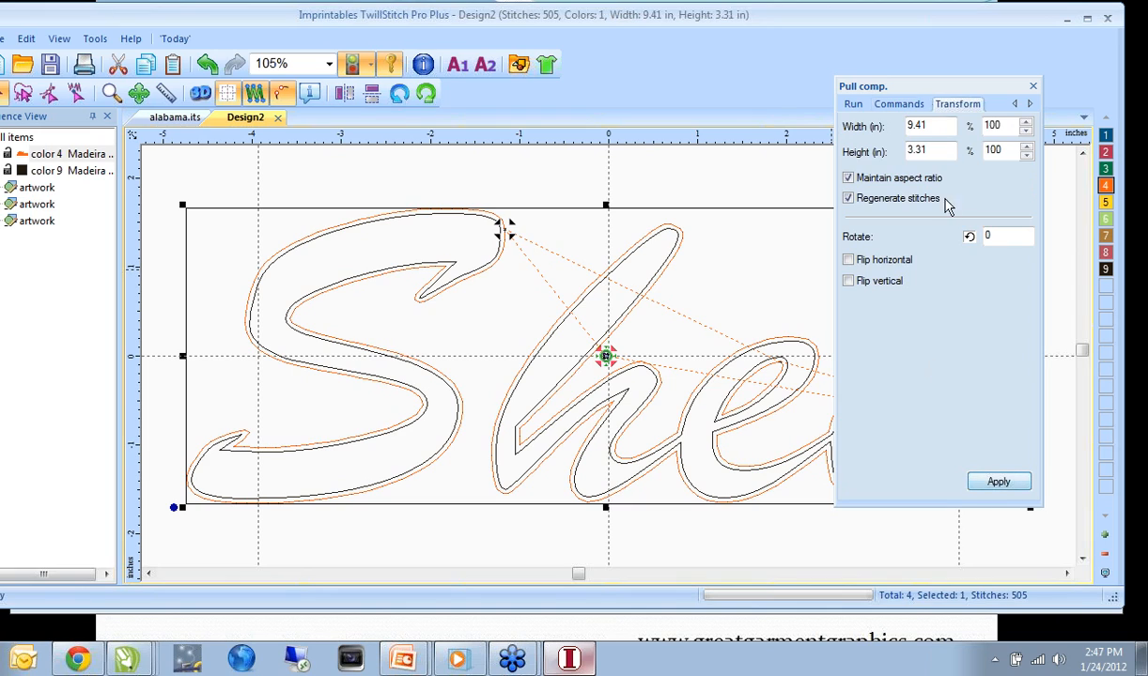
{"action": "left_click", "coordinate": [902, 105]}
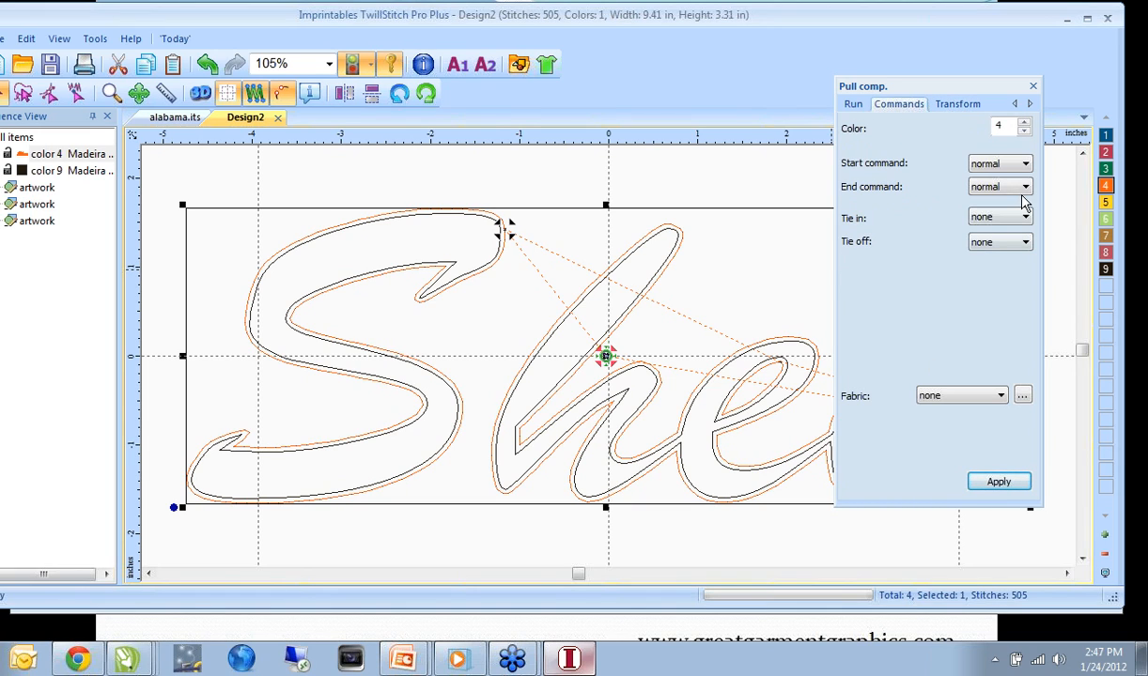
{"action": "left_click", "coordinate": [1015, 219]}
{"action": "left_click", "coordinate": [1006, 244]}
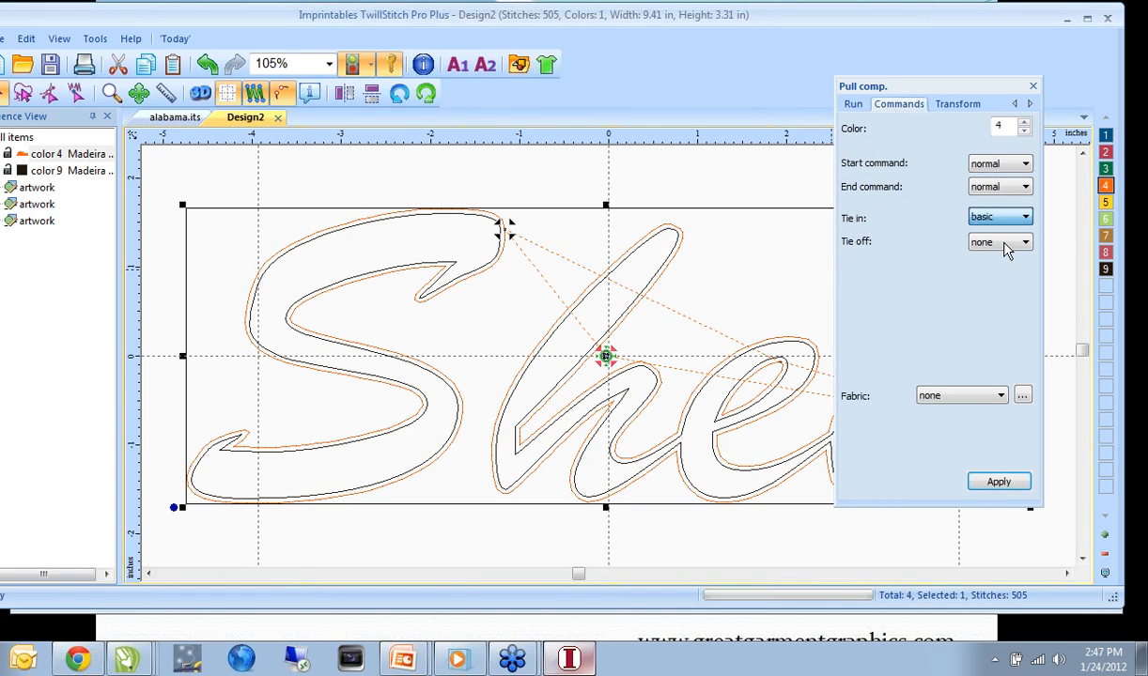
{"action": "left_click", "coordinate": [1005, 245]}
{"action": "left_click", "coordinate": [998, 269]}
{"action": "left_click", "coordinate": [1000, 482]}
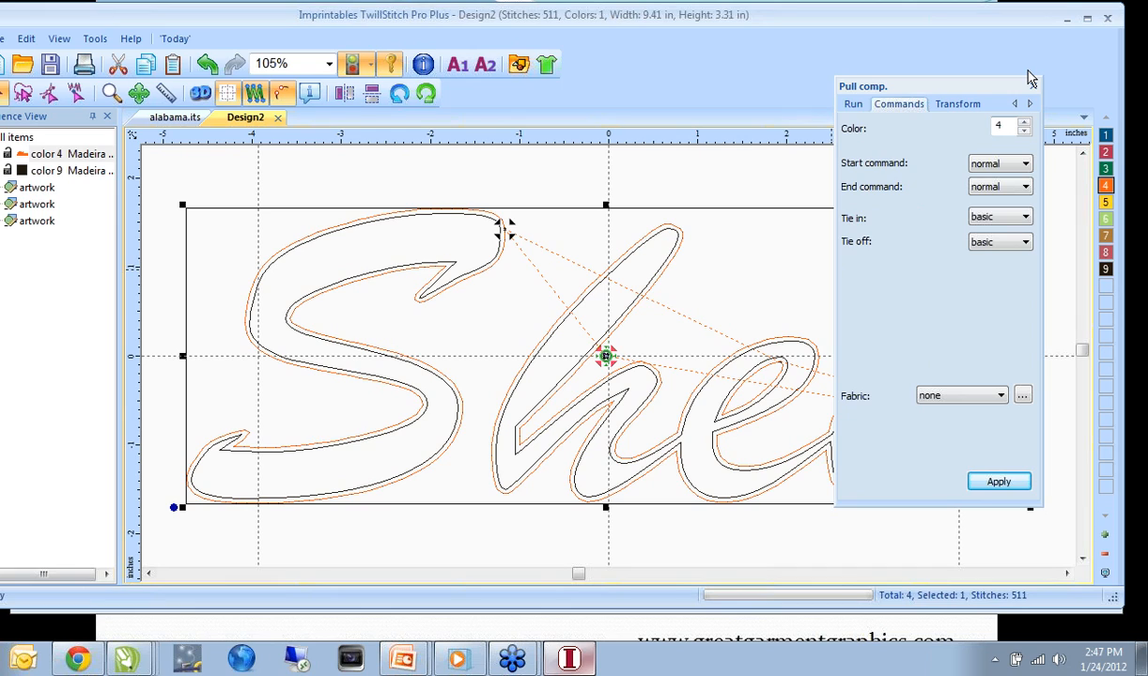
{"action": "left_click", "coordinate": [71, 172]}
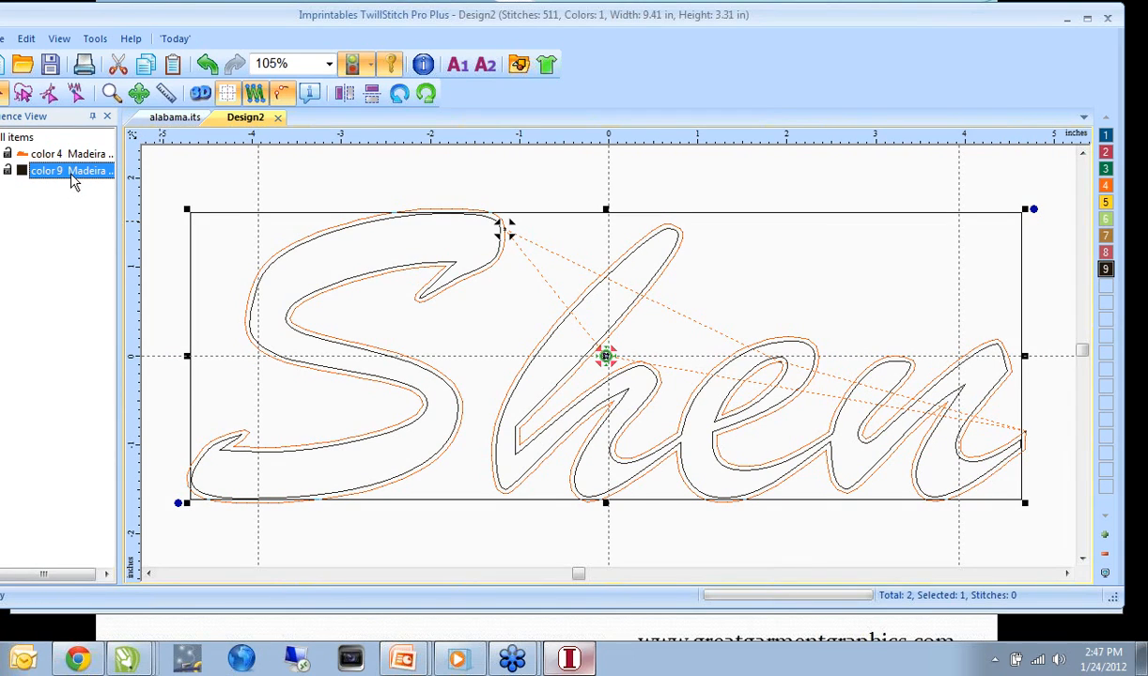
Convert the color 9 outline to run stitches and apply the Bean run type.
{"action": "right_click", "coordinate": [73, 178]}
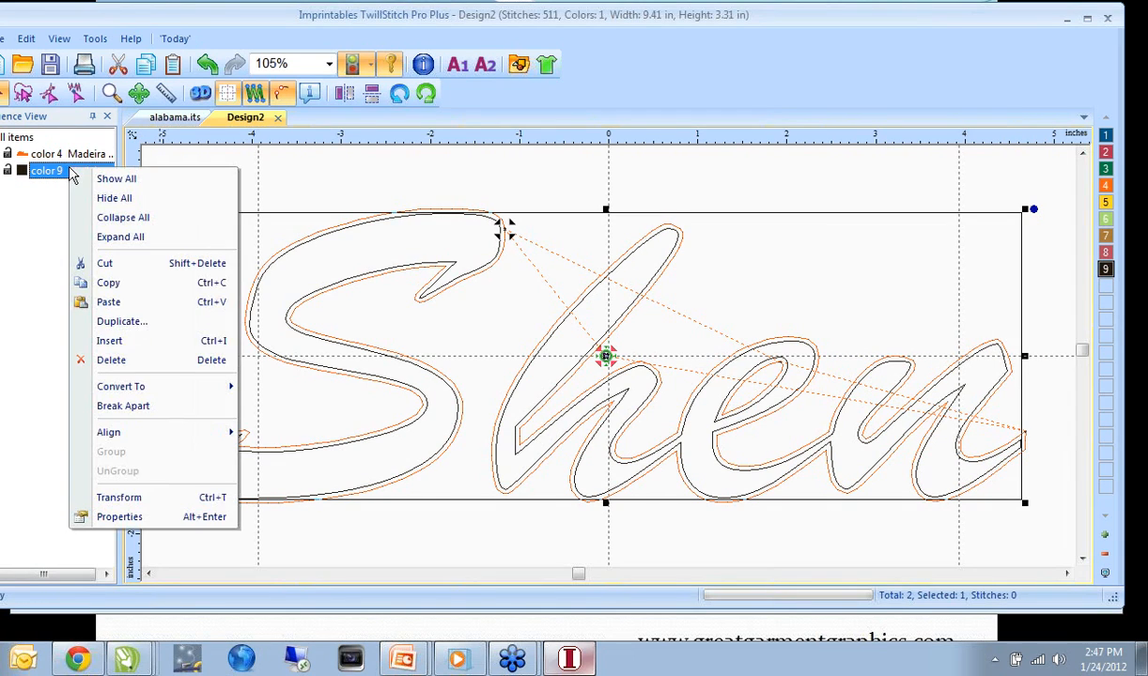
{"action": "left_click", "coordinate": [270, 388]}
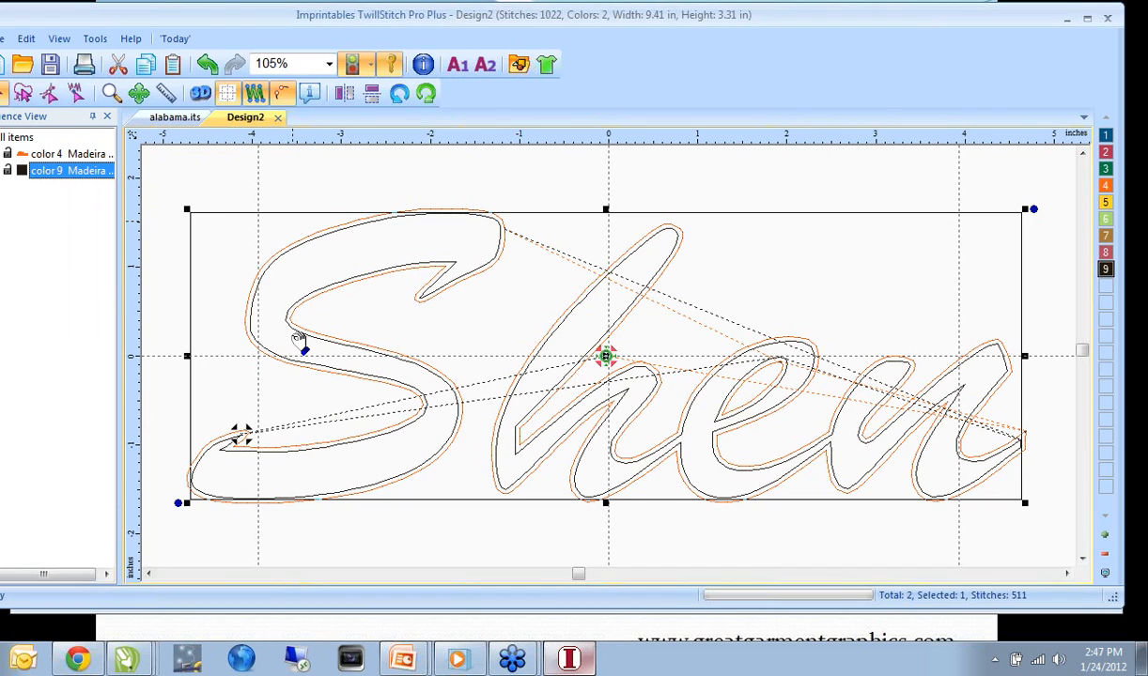
{"action": "right_click", "coordinate": [77, 171]}
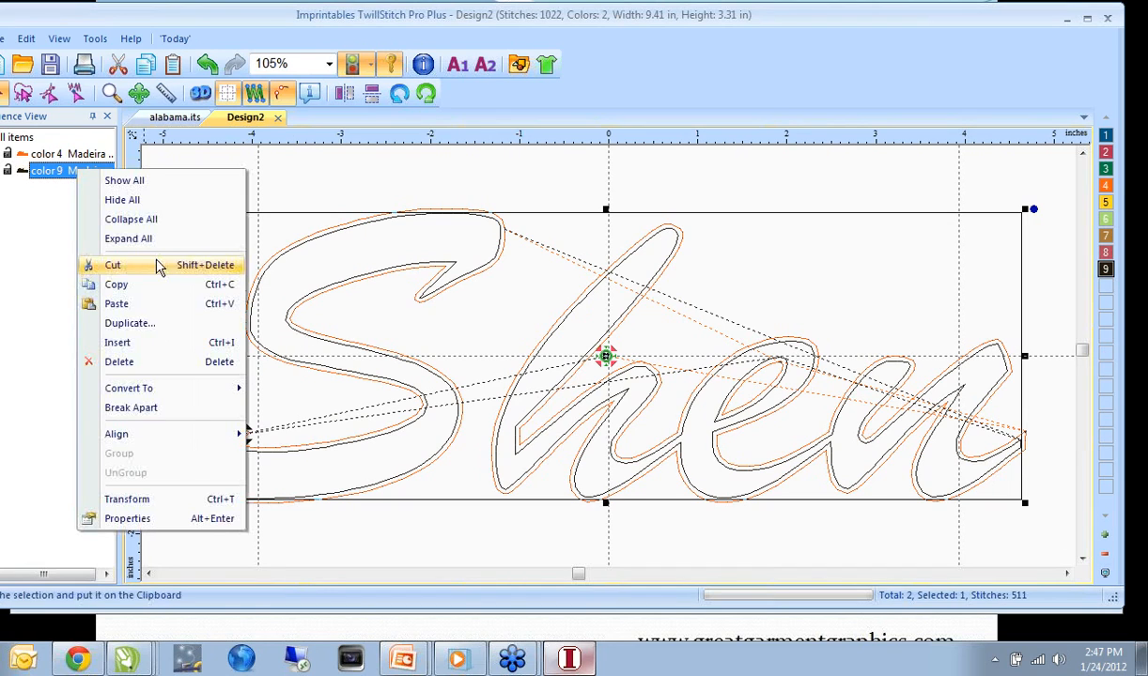
{"action": "left_click", "coordinate": [126, 518]}
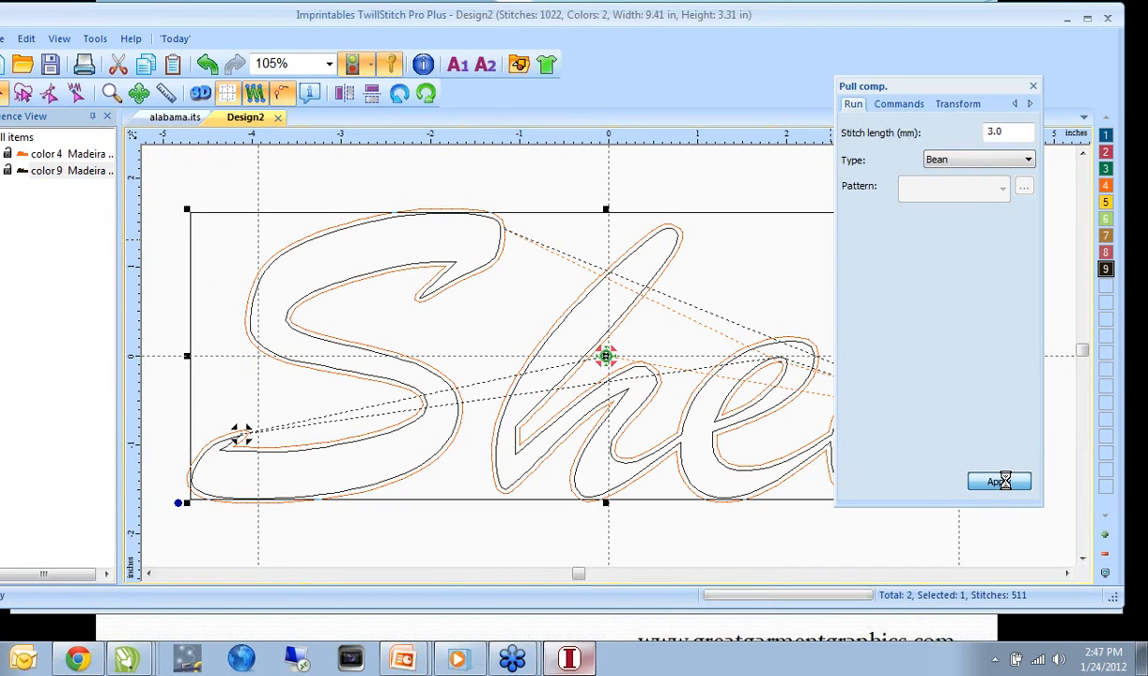
{"action": "left_click", "coordinate": [1005, 481]}
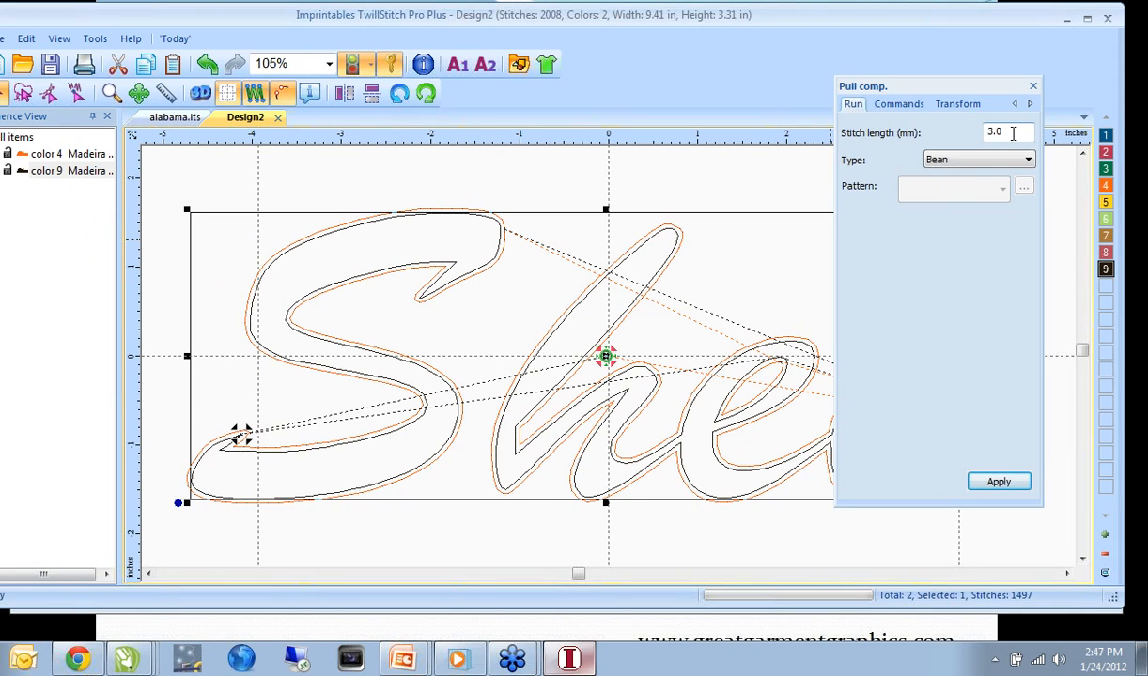
Set the color 9 run's tie-off to basic, bringing Design2 to 2014 stitches.
{"action": "left_click", "coordinate": [900, 106]}
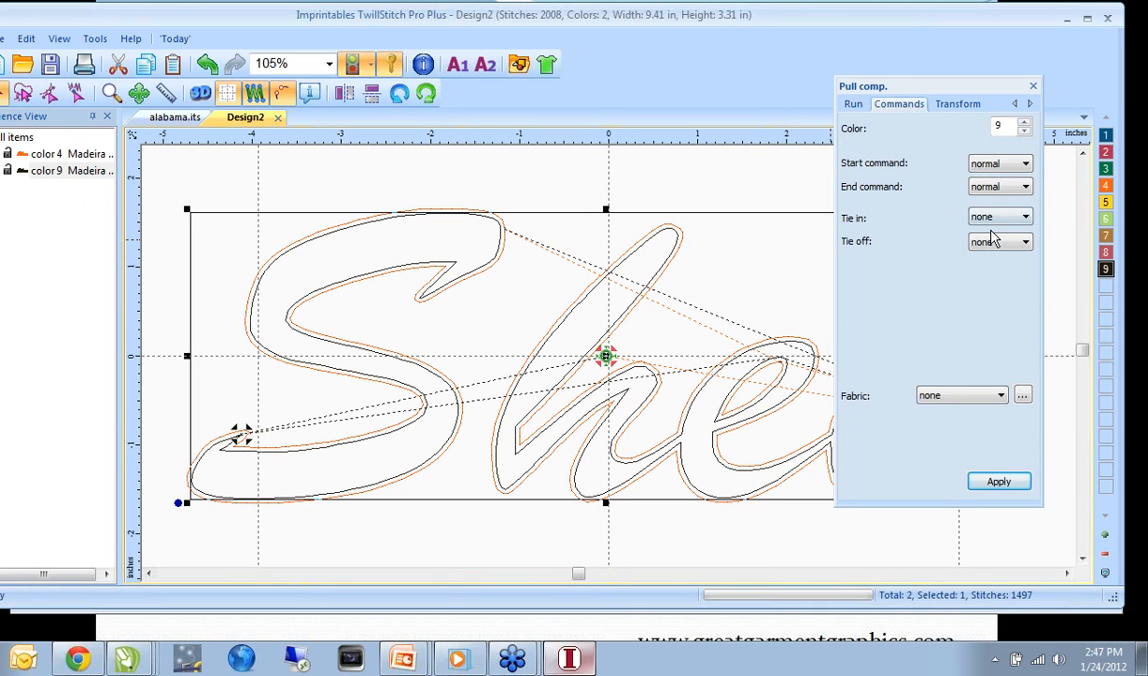
{"action": "left_click", "coordinate": [994, 241]}
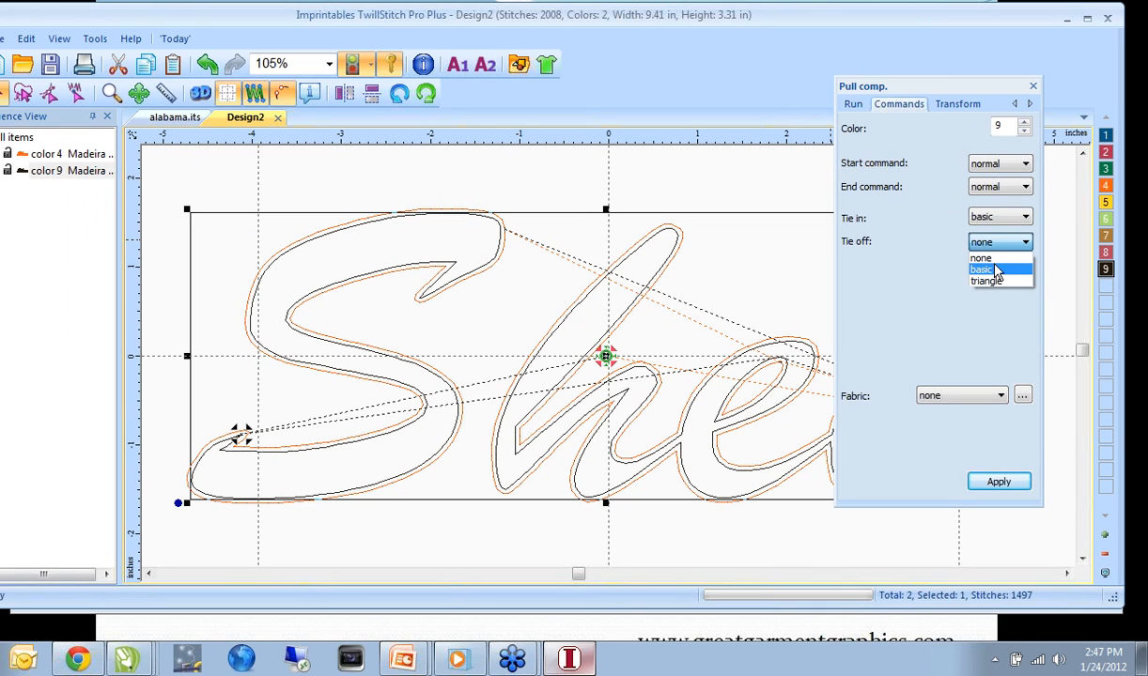
{"action": "left_click", "coordinate": [996, 271]}
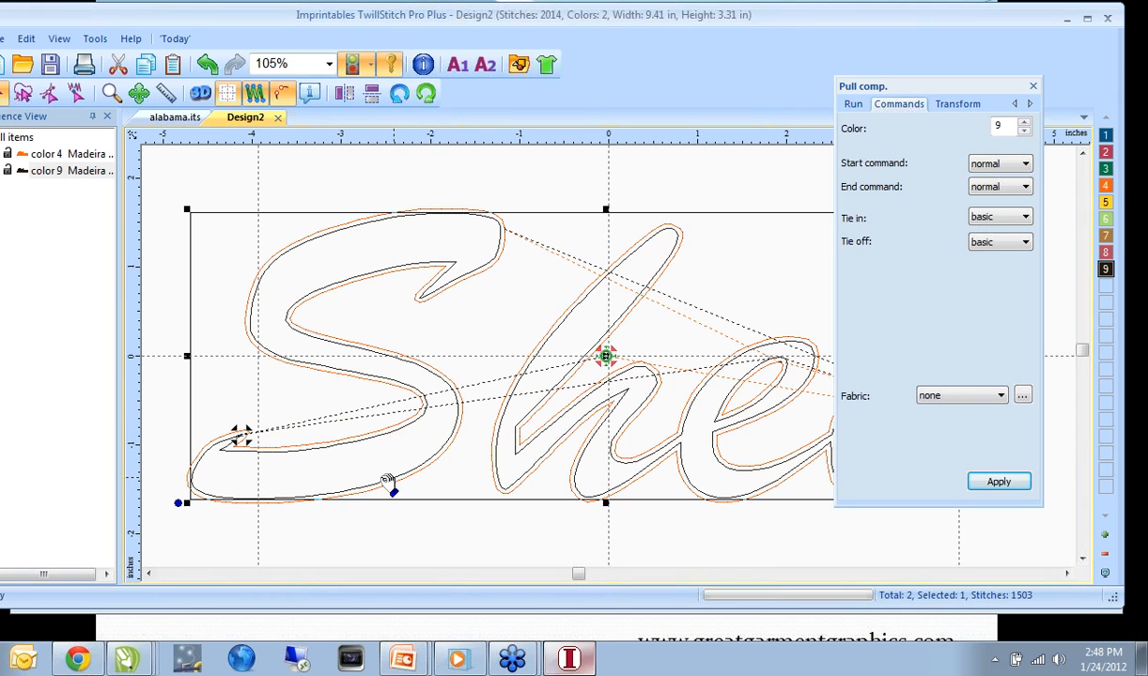
Bring the cutters clip back up in Windows Media Player and resume playing it.
{"action": "left_click", "coordinate": [458, 661]}
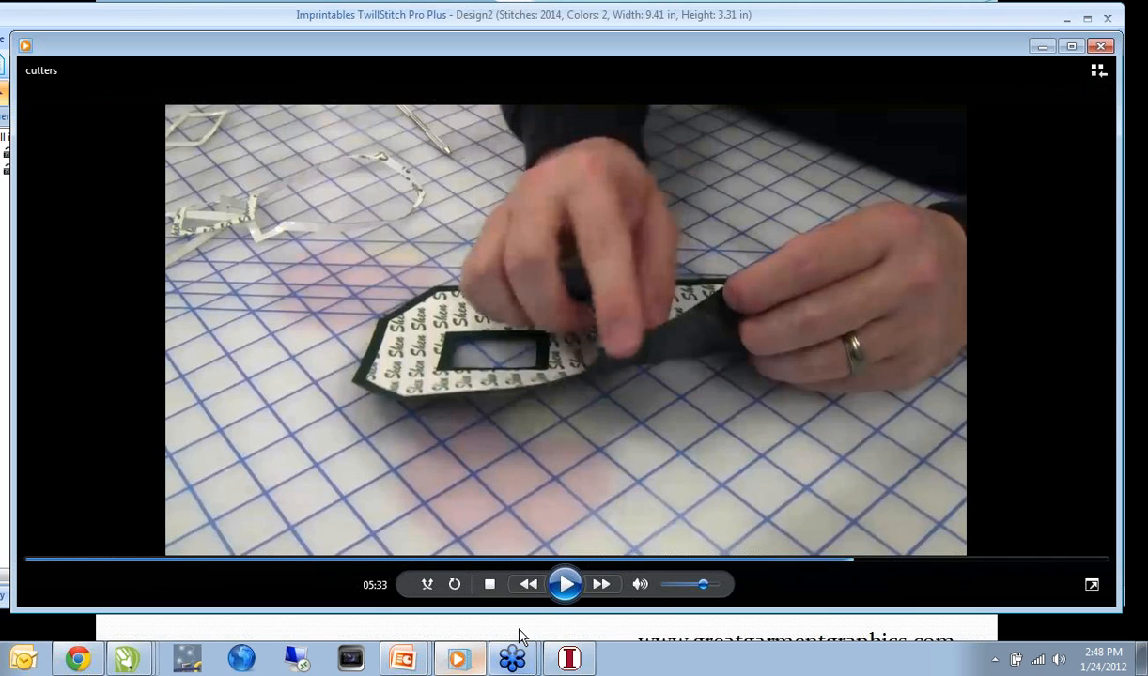
{"action": "left_click", "coordinate": [567, 600]}
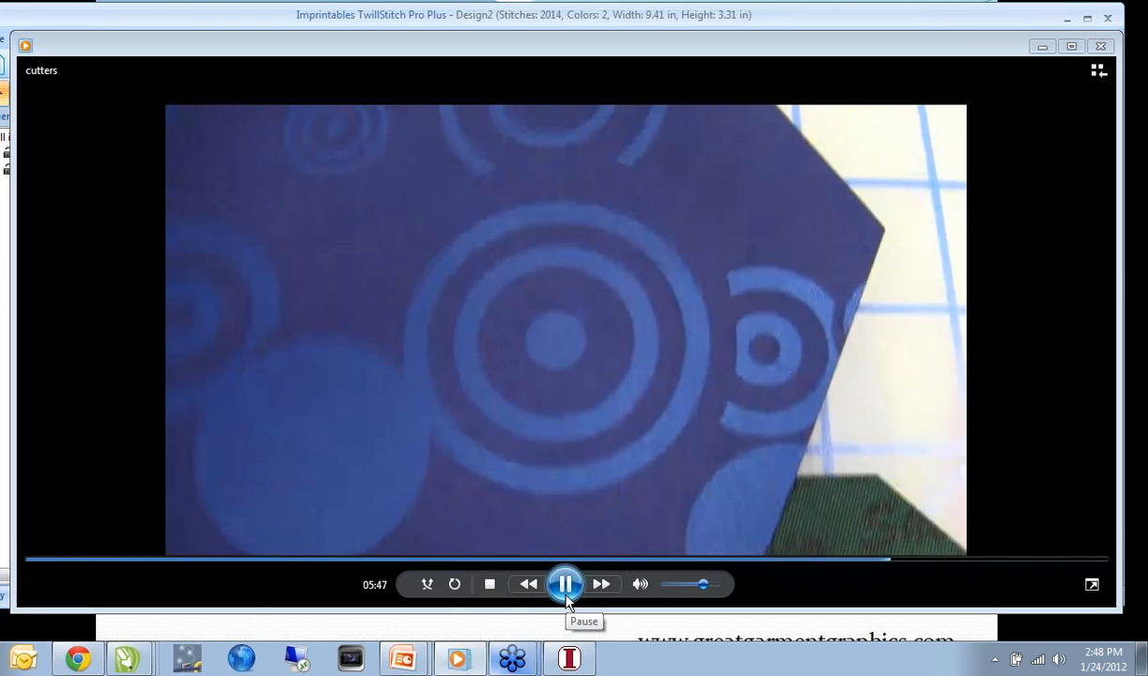
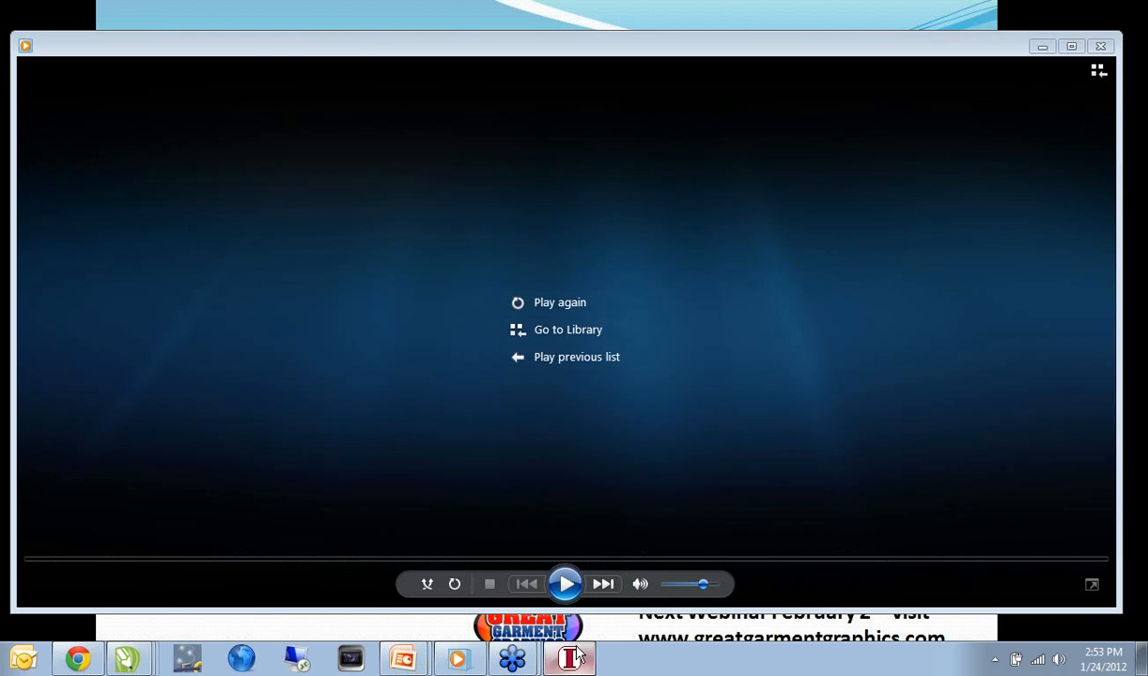
Switch from Windows Media Player back to the Shen design in TwillStitch.
{"action": "left_click", "coordinate": [46, 173]}
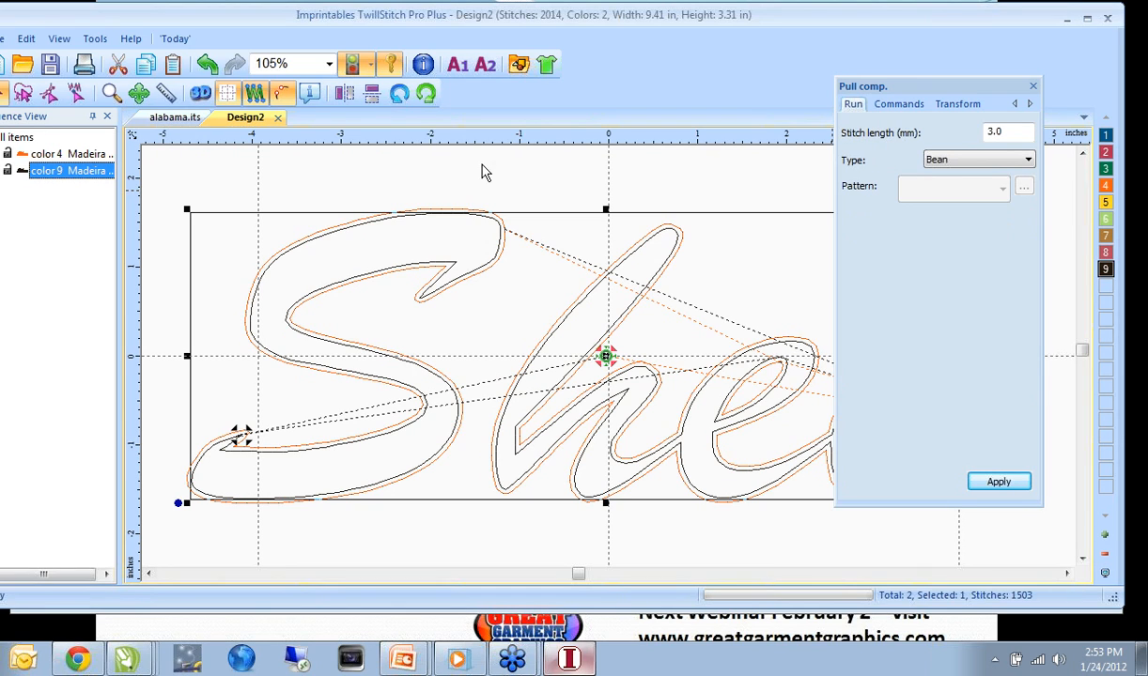
Review the color 9 outline's options and stitch length, leaving them unchanged.
{"action": "right_click", "coordinate": [56, 177]}
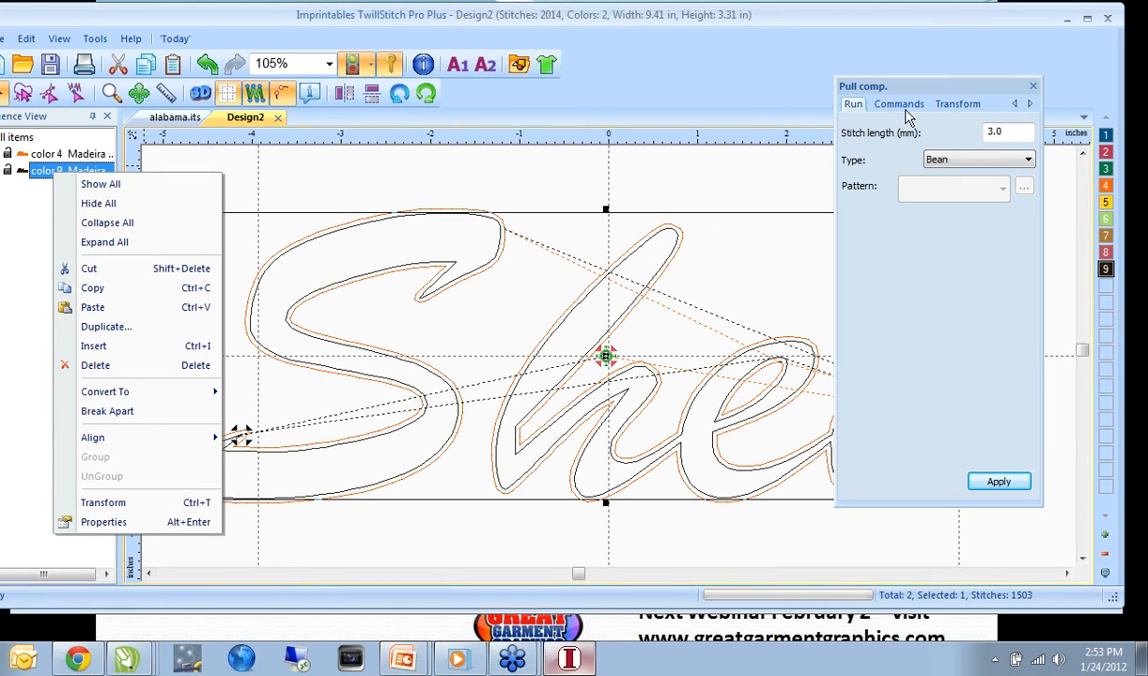
{"action": "left_click", "coordinate": [863, 86]}
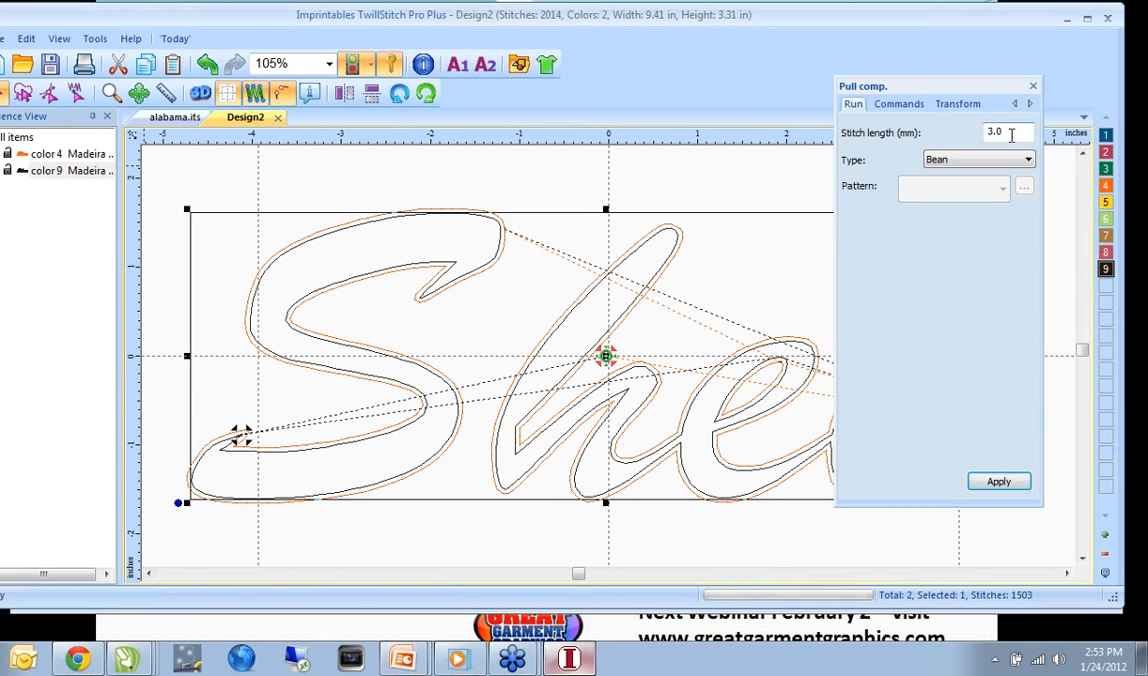
{"action": "left_click_drag", "start_coordinate": [1014, 133], "coordinate": [984, 130]}
{"action": "left_click", "coordinate": [83, 180]}
Convert the color 9 outline to an appliqué border 2 mm wide.
{"action": "right_click", "coordinate": [83, 177]}
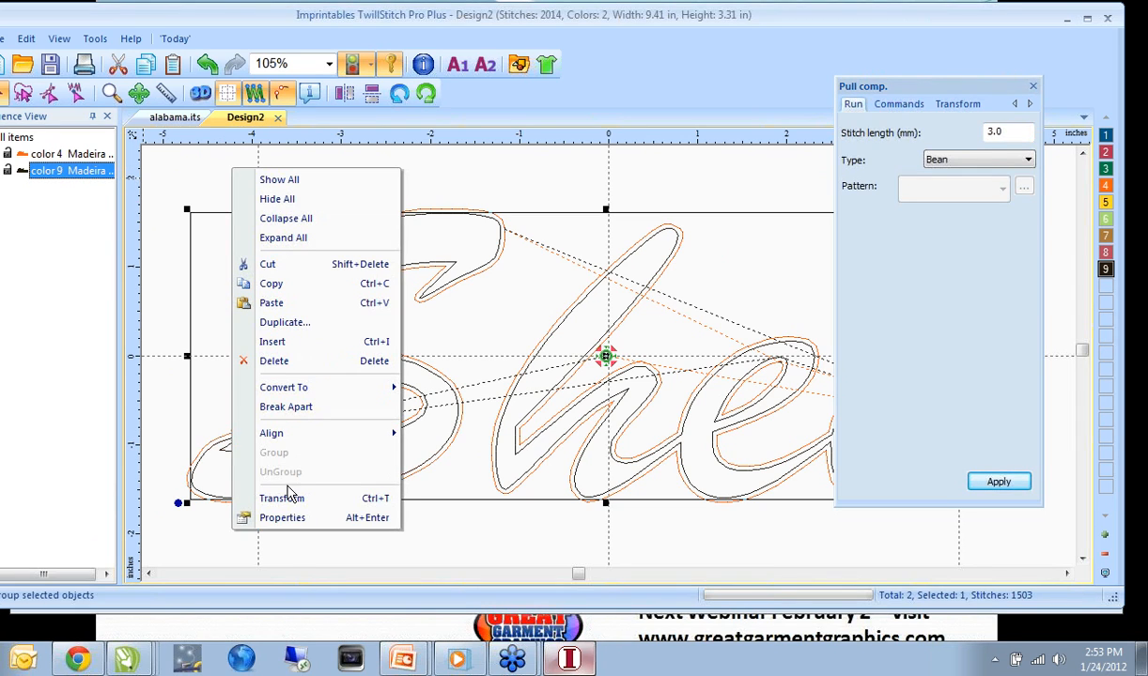
{"action": "mouse_move", "coordinate": [383, 393]}
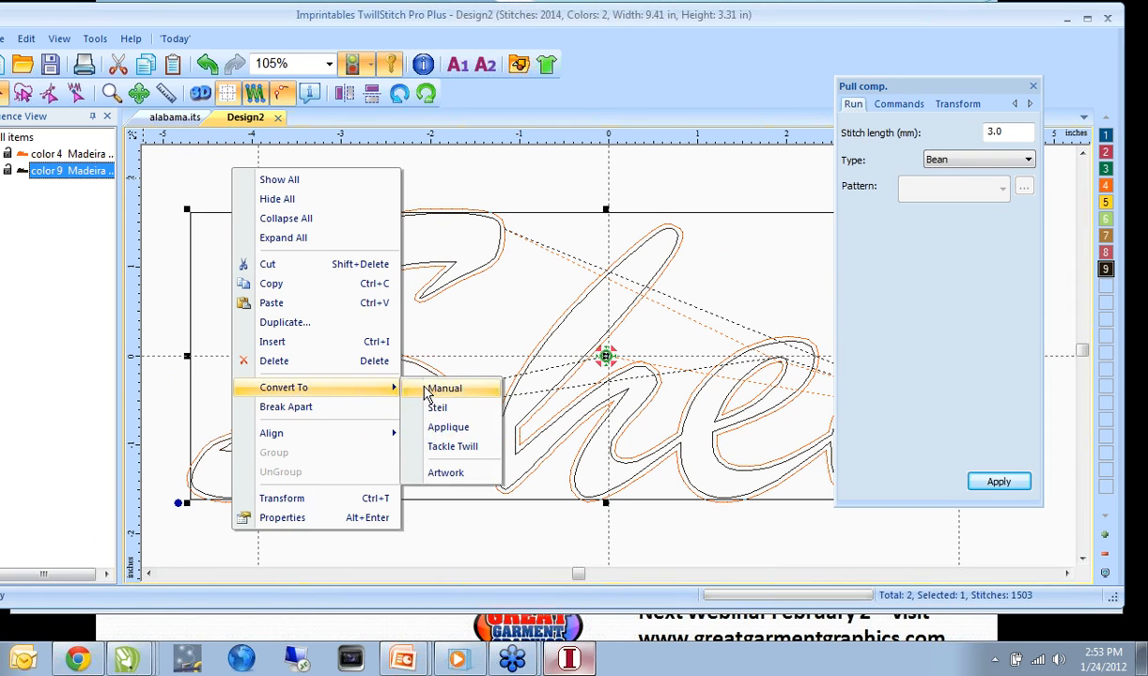
{"action": "left_click", "coordinate": [451, 428]}
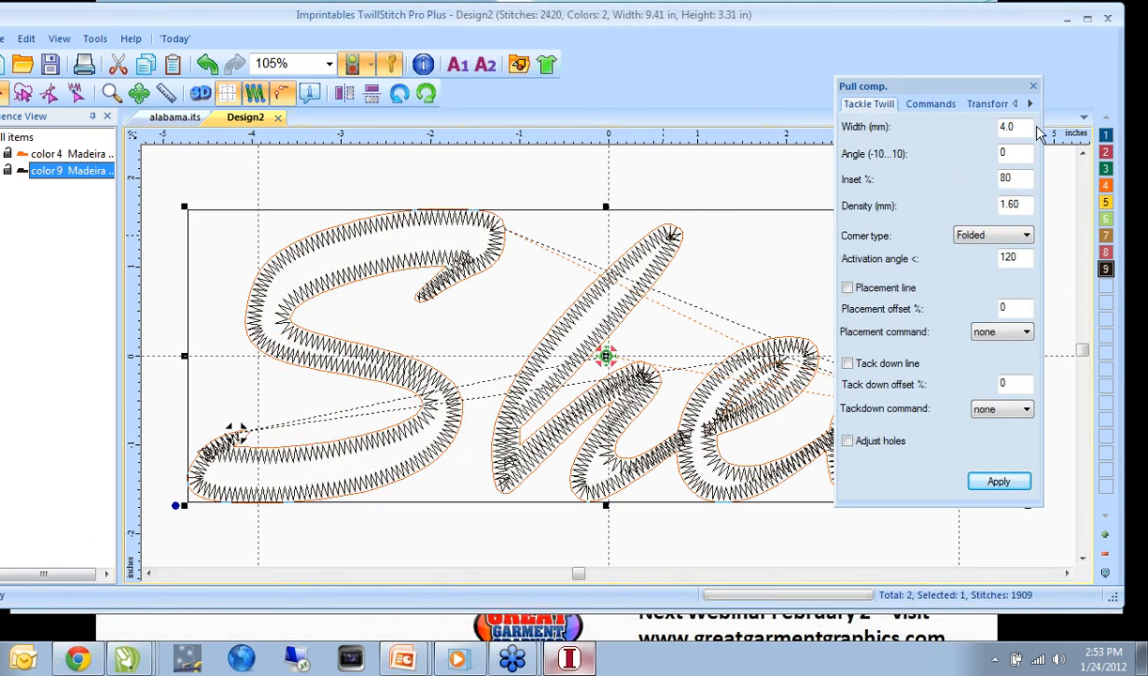
{"action": "double_click", "coordinate": [1019, 128]}
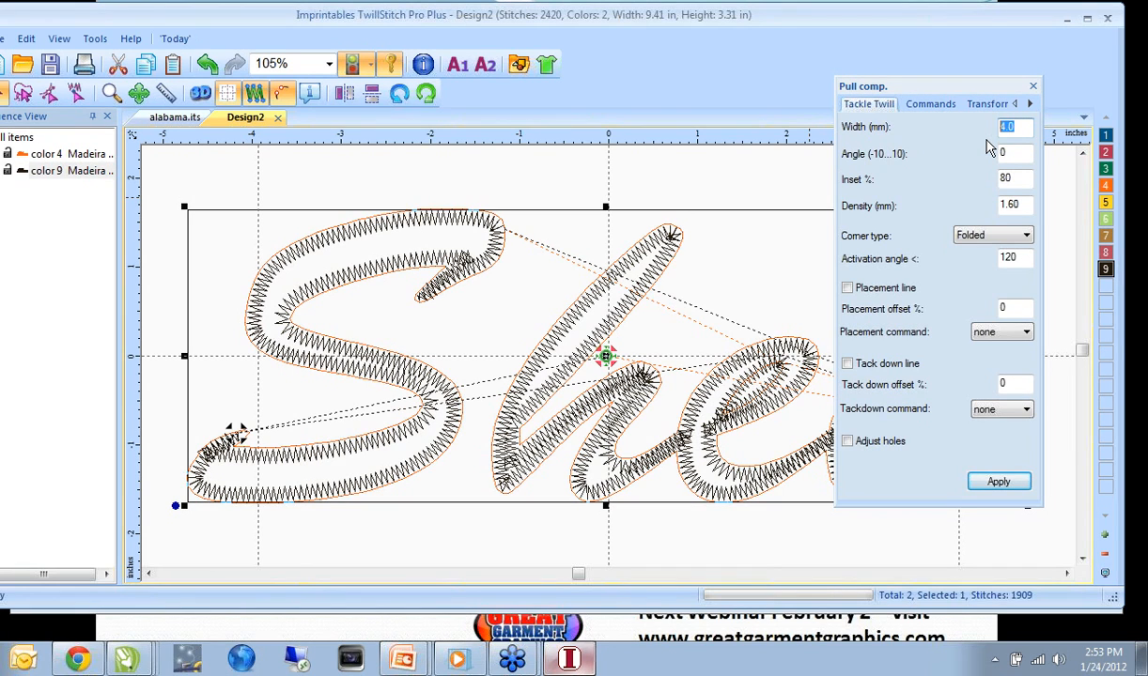
{"action": "type", "text": "2"}
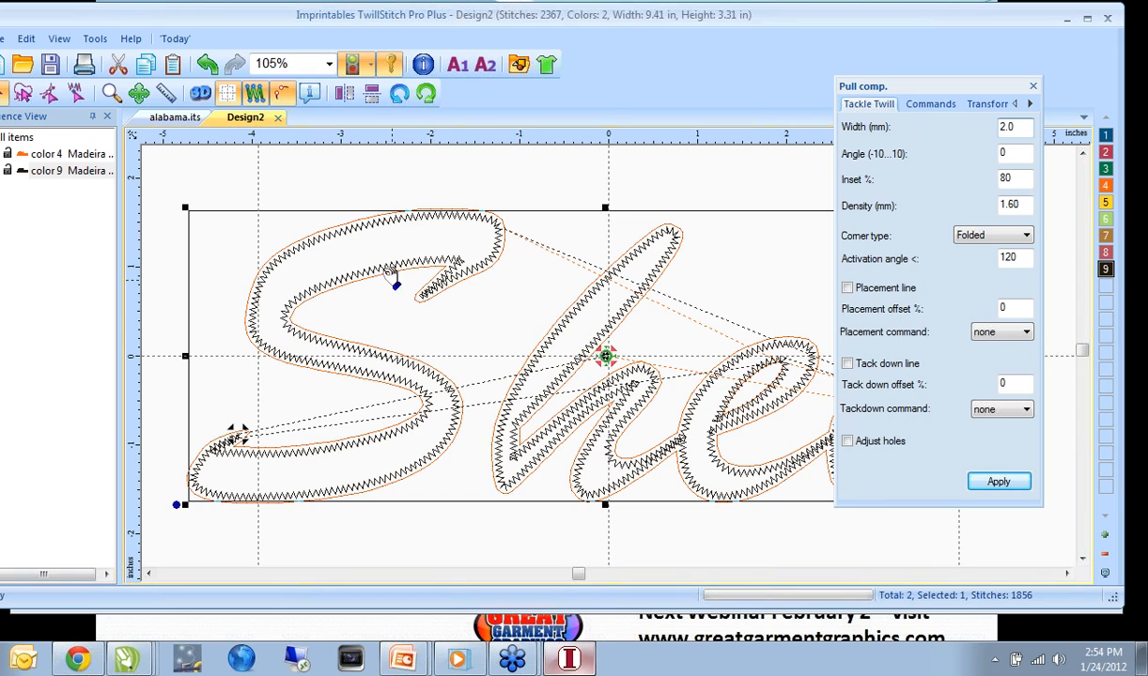
Convert the outline back to a standard 3.0 mm running stitch.
{"action": "right_click", "coordinate": [70, 177]}
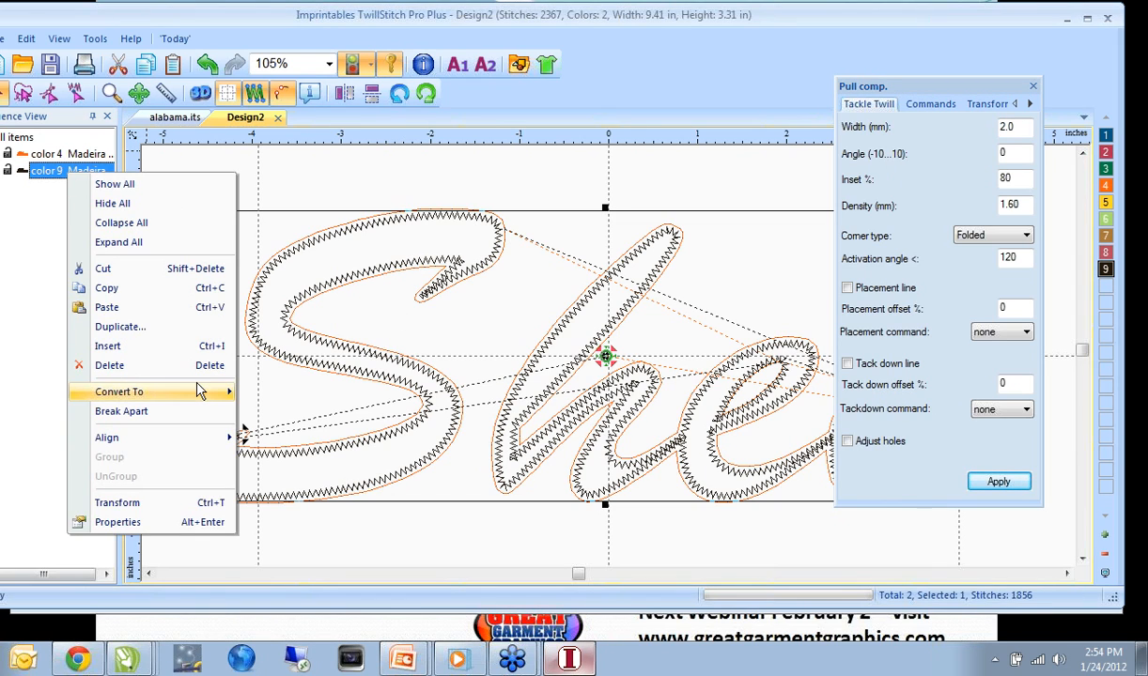
{"action": "mouse_move", "coordinate": [199, 391]}
{"action": "left_click", "coordinate": [282, 393]}
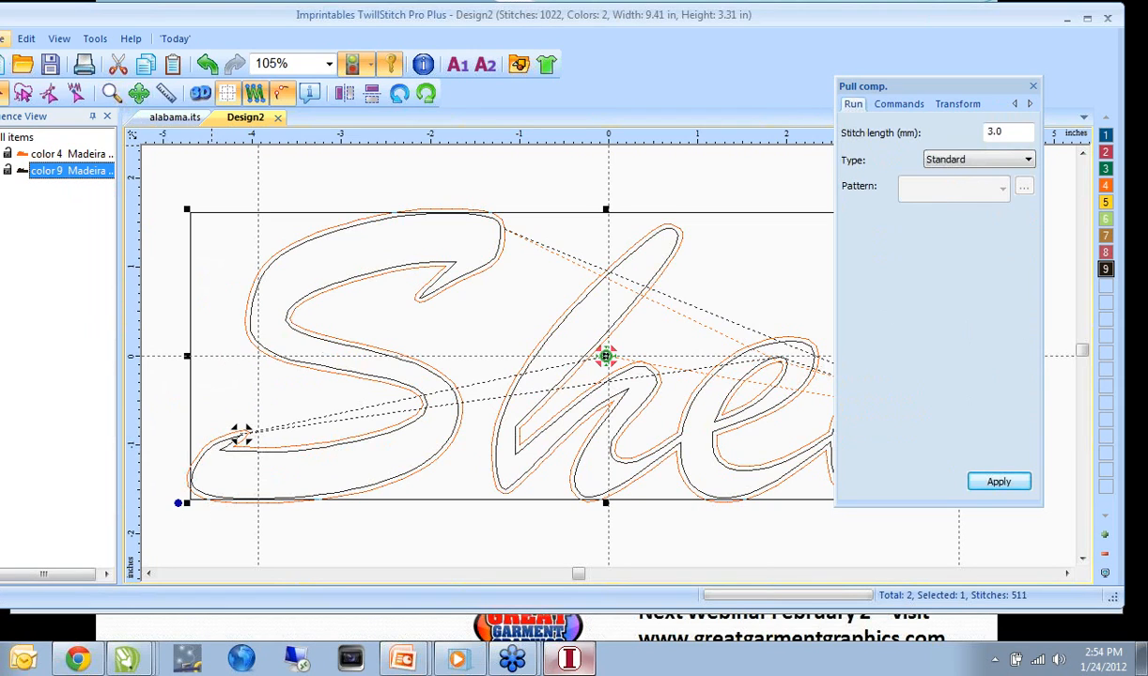
{"action": "left_click", "coordinate": [3, 39]}
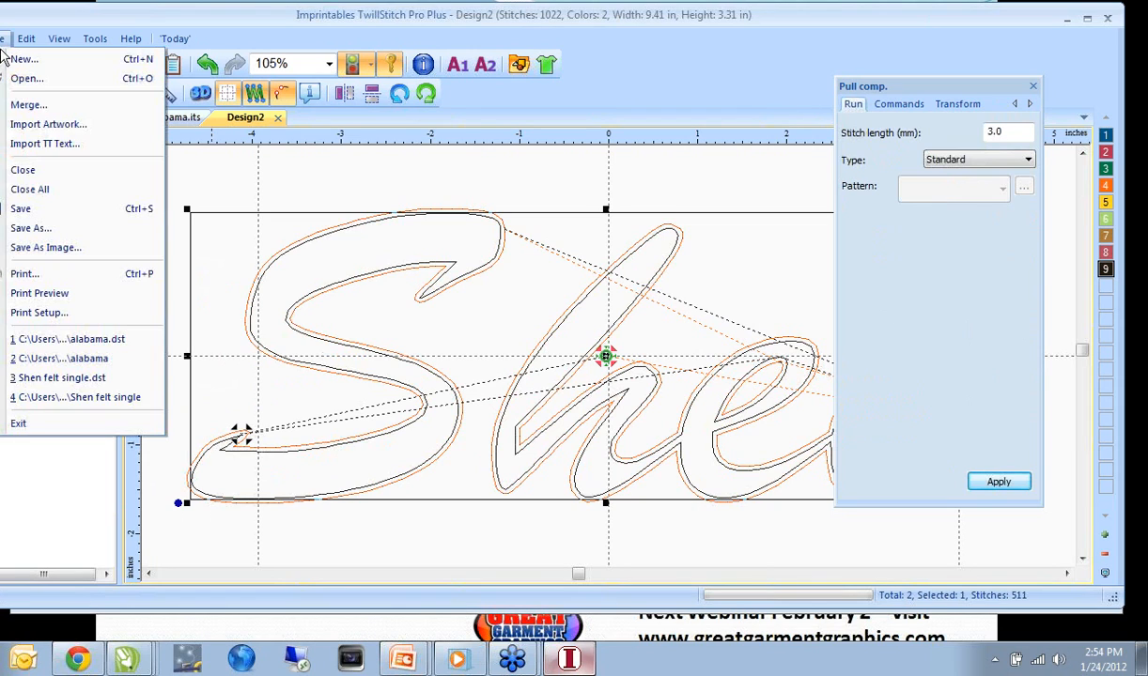
Set the print preview layout to print the design at Actual Size.
{"action": "left_click", "coordinate": [75, 294]}
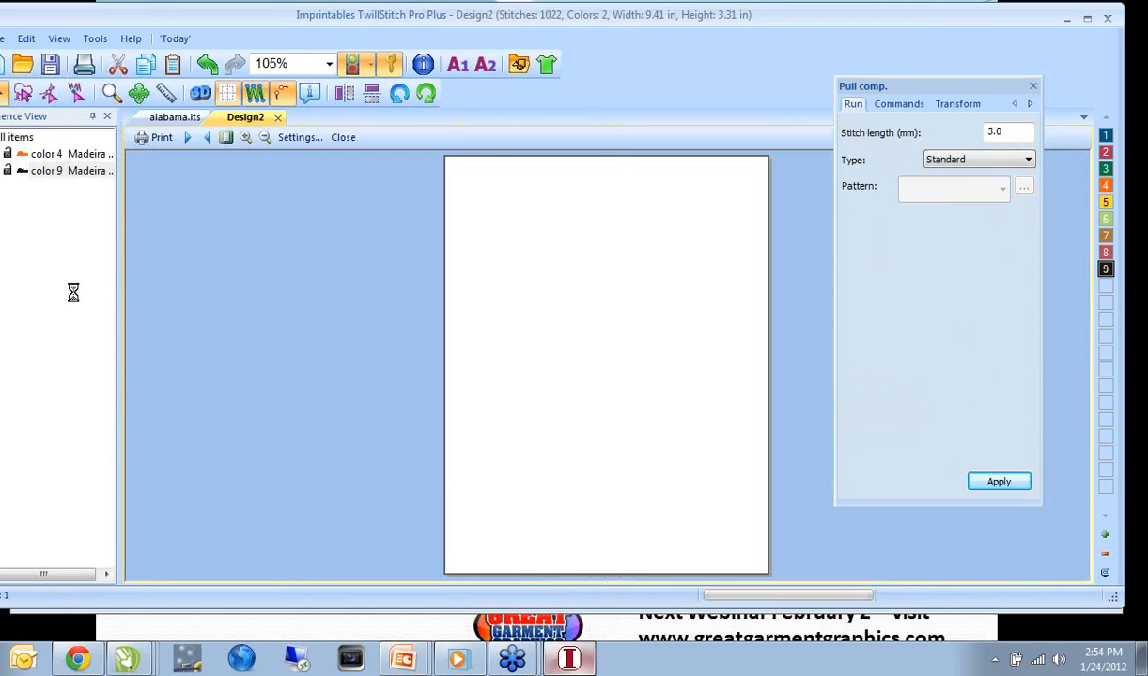
{"action": "left_click", "coordinate": [299, 138]}
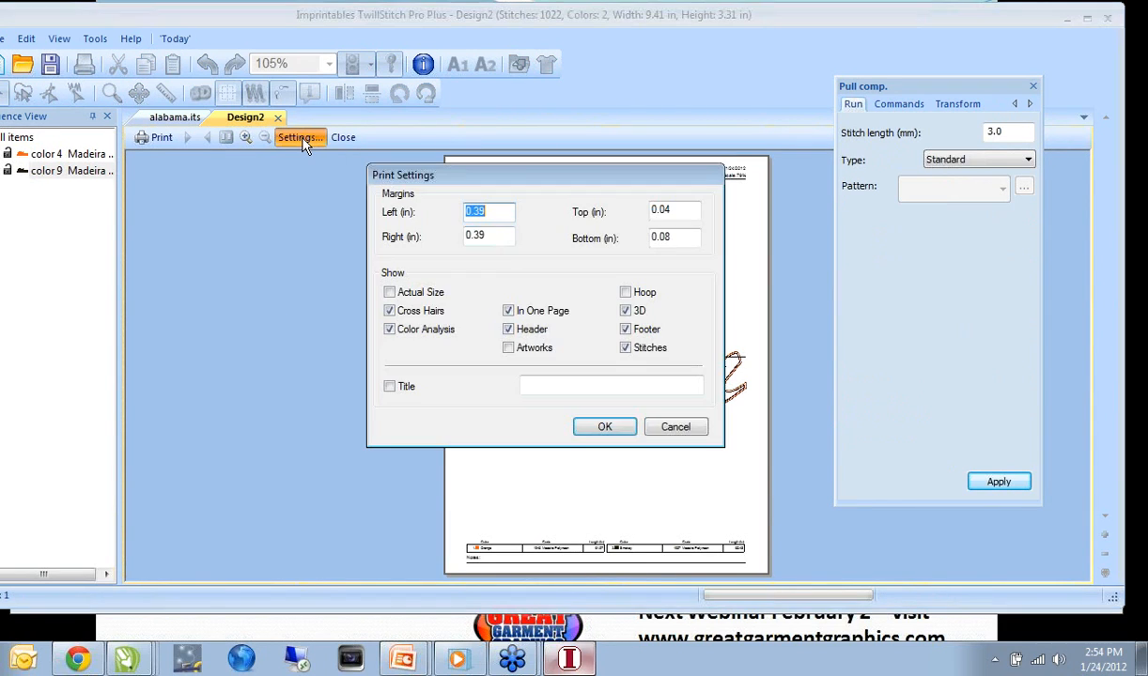
{"action": "left_click", "coordinate": [423, 294]}
{"action": "left_click", "coordinate": [605, 428]}
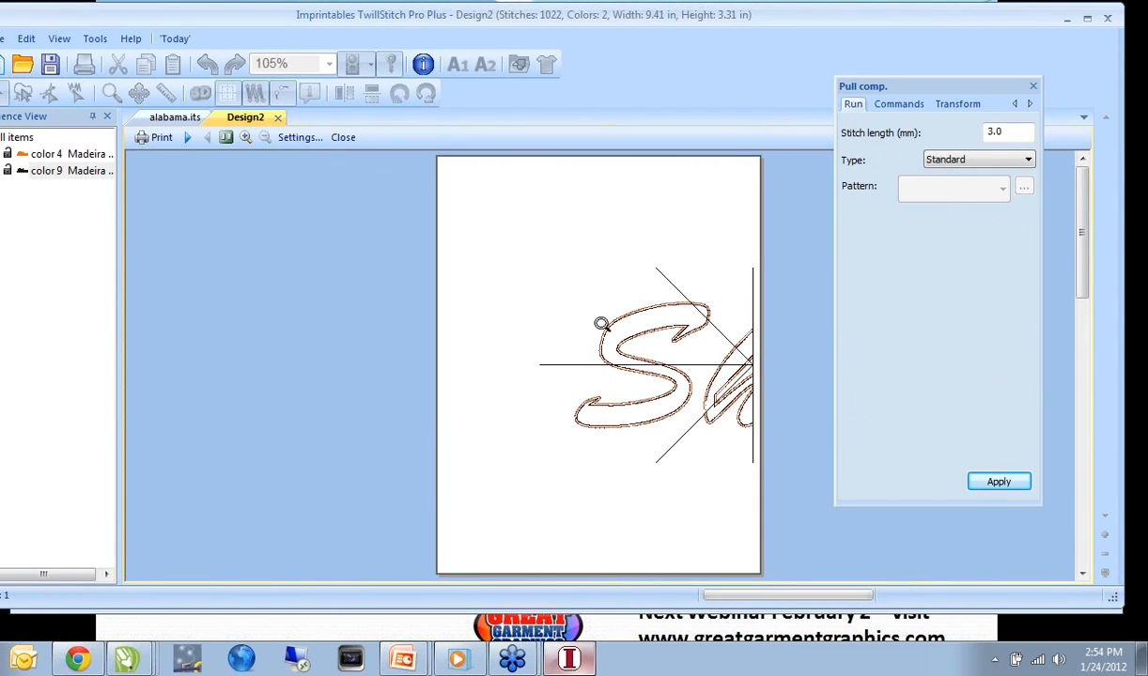
{"action": "left_click", "coordinate": [302, 140]}
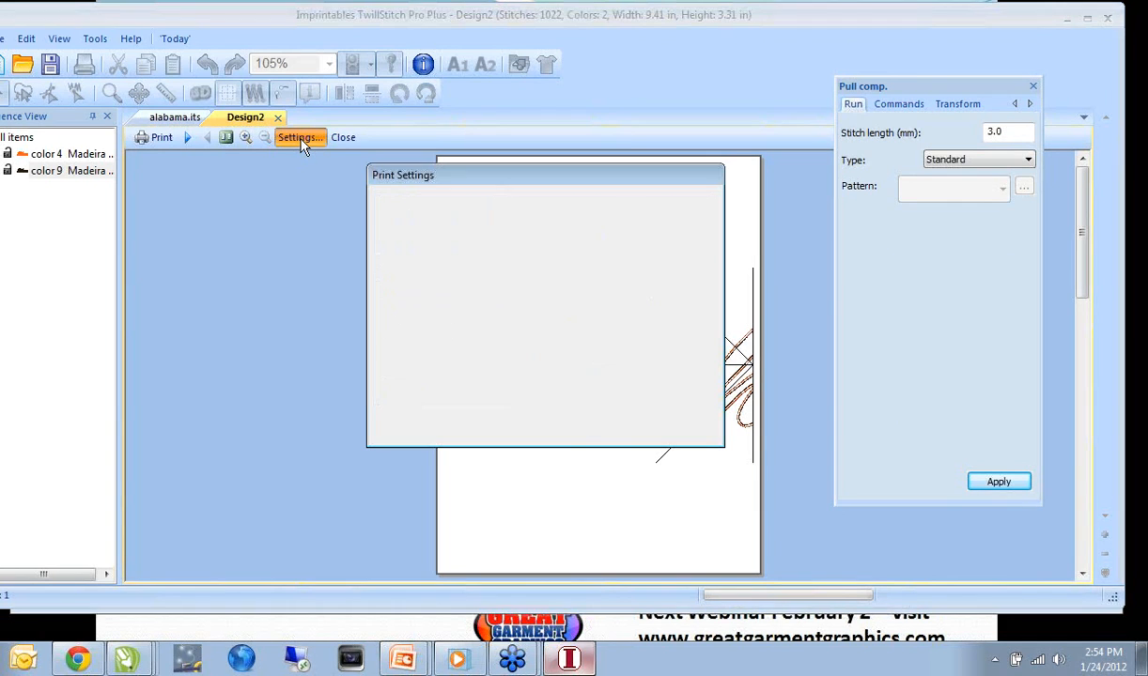
{"action": "left_click", "coordinate": [682, 432]}
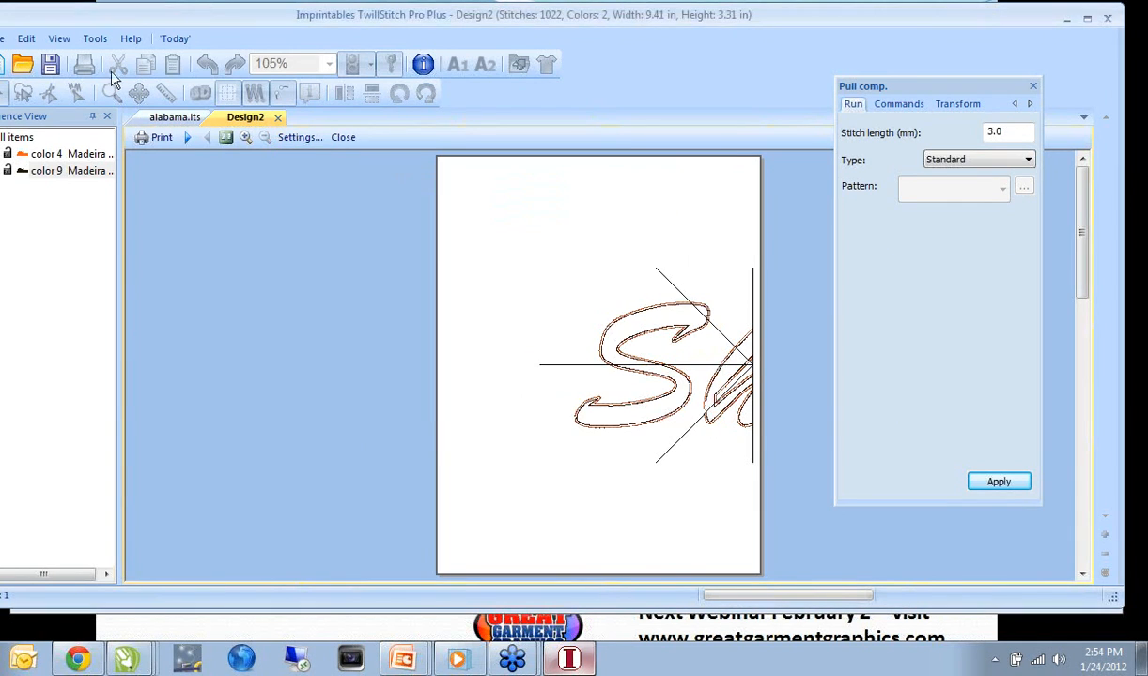
Switch the Letter page to Landscape orientation, then reopen Print Setup to verify it.
{"action": "left_click", "coordinate": [9, 39]}
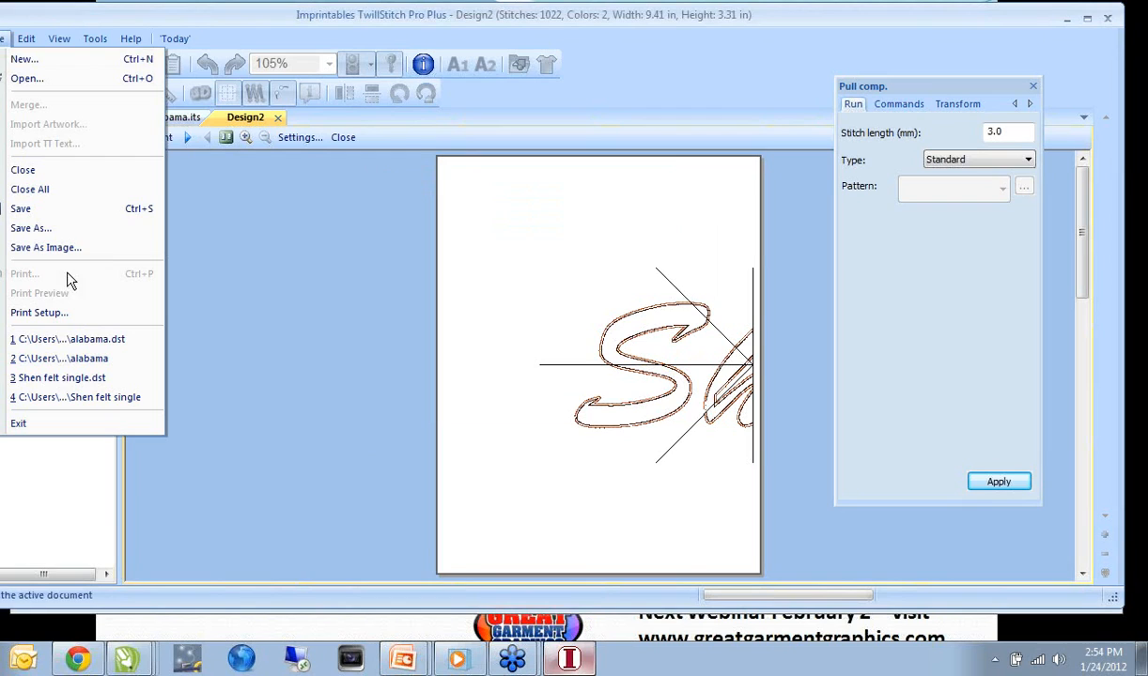
{"action": "left_click", "coordinate": [69, 312]}
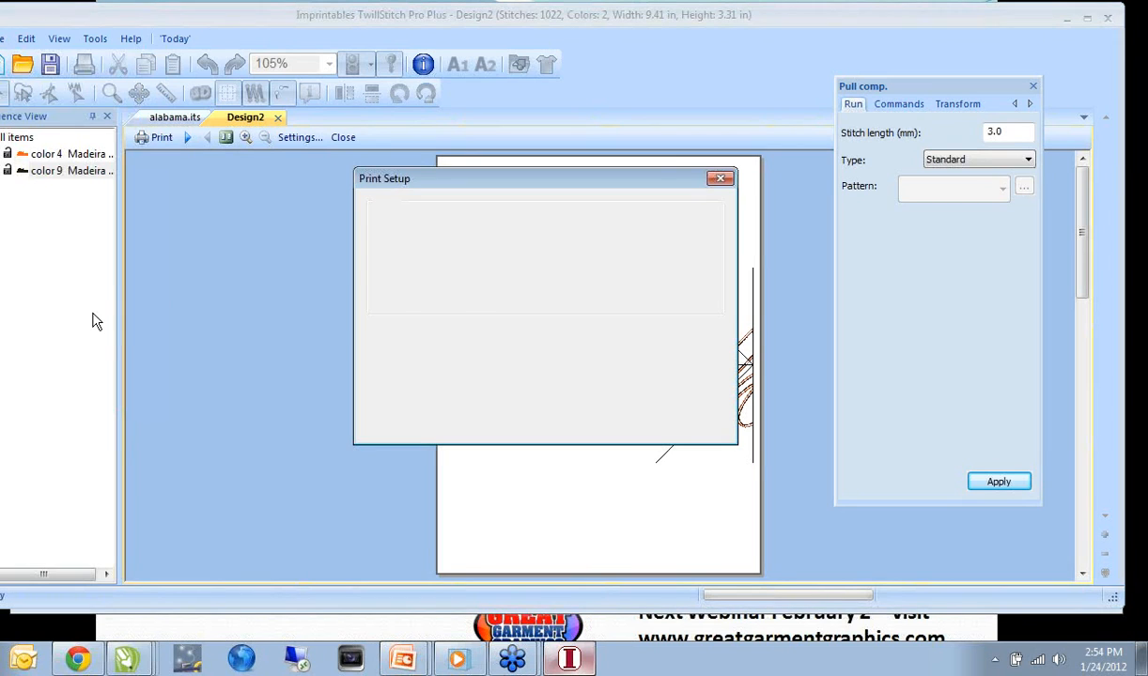
{"action": "left_click", "coordinate": [657, 378]}
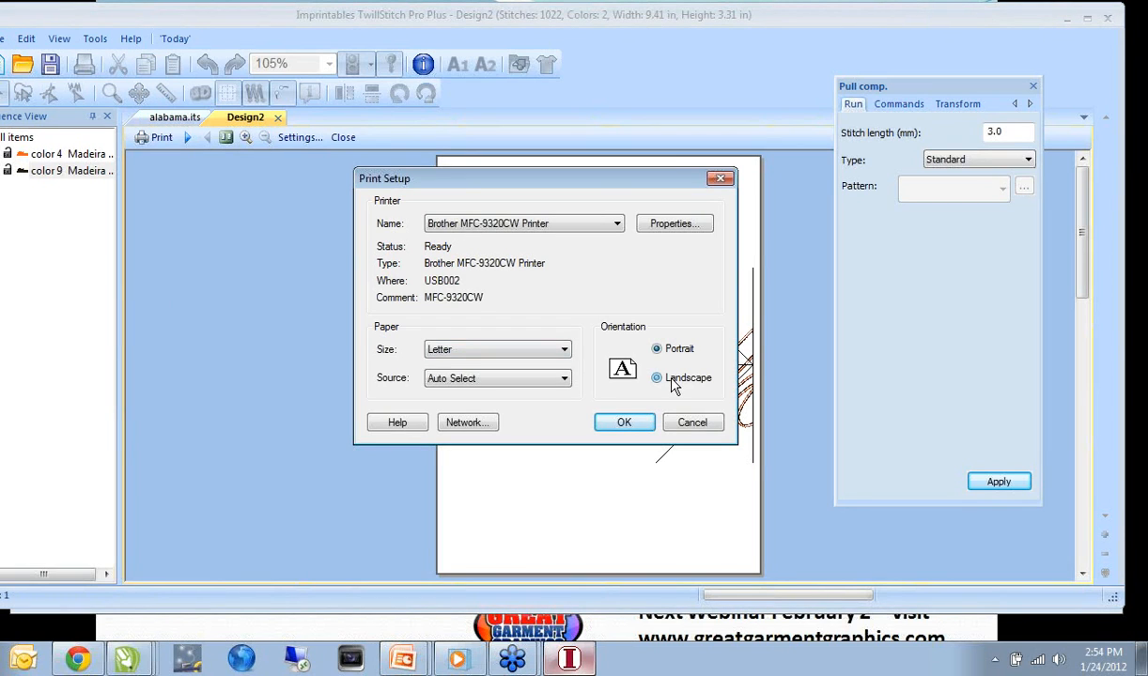
{"action": "left_click", "coordinate": [624, 423]}
{"action": "left_click", "coordinate": [345, 140]}
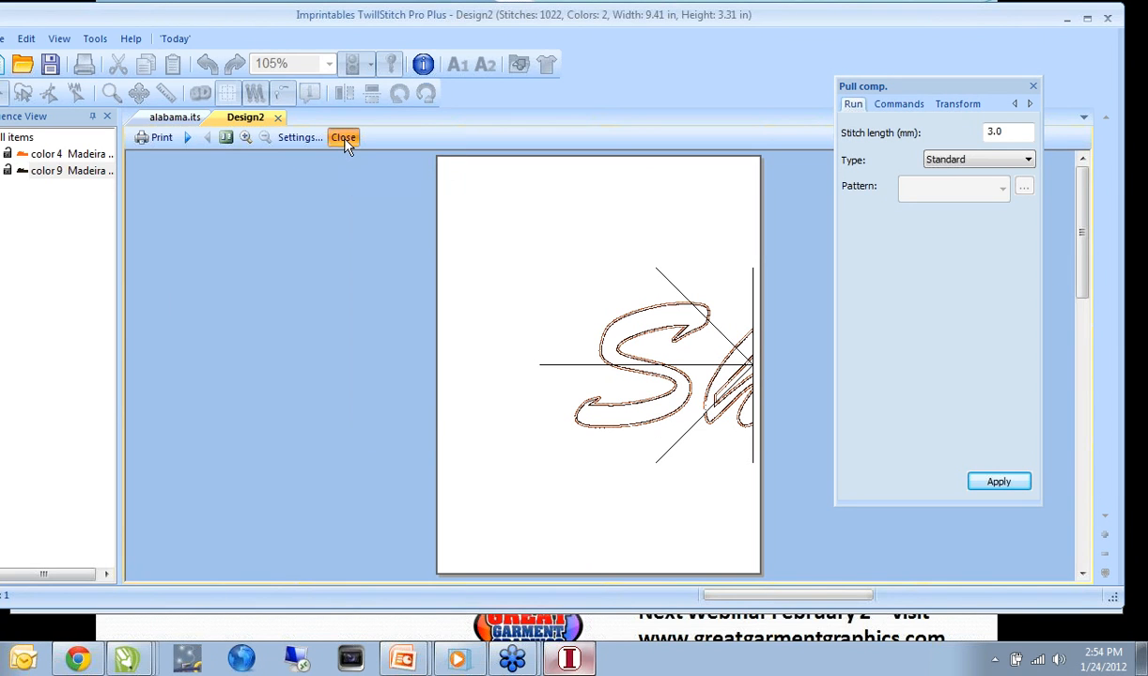
{"action": "left_click", "coordinate": [3, 40]}
{"action": "left_click", "coordinate": [35, 299]}
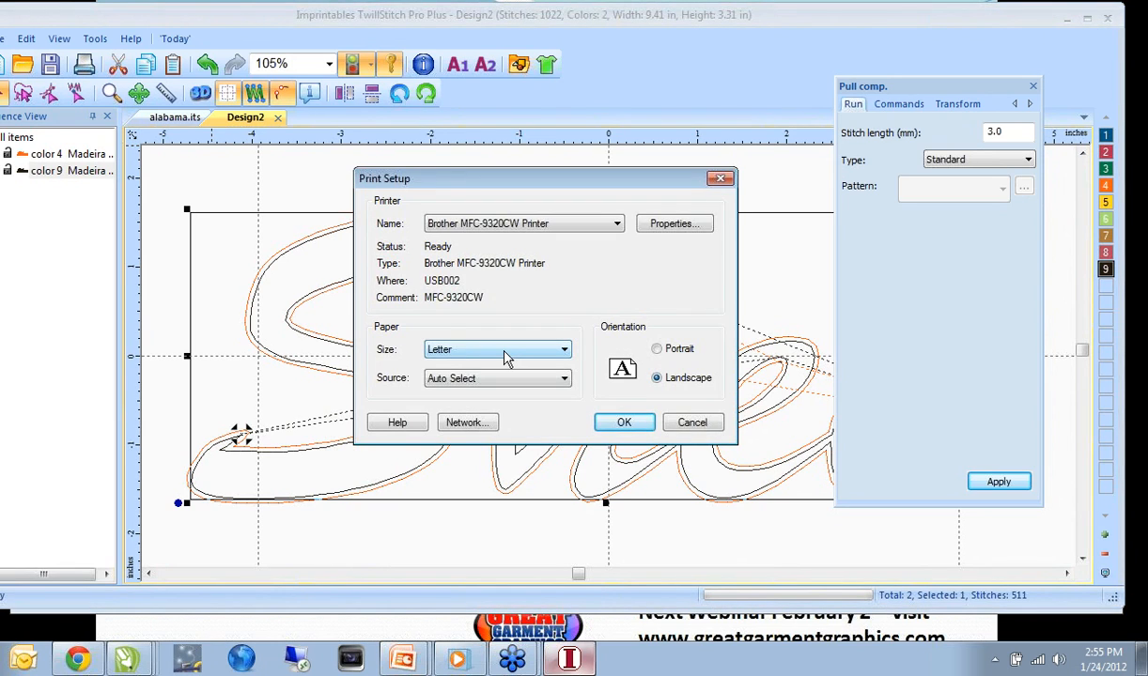
Confirm landscape and check the Shen outline at 100% in print preview before closing it.
{"action": "left_click", "coordinate": [624, 421]}
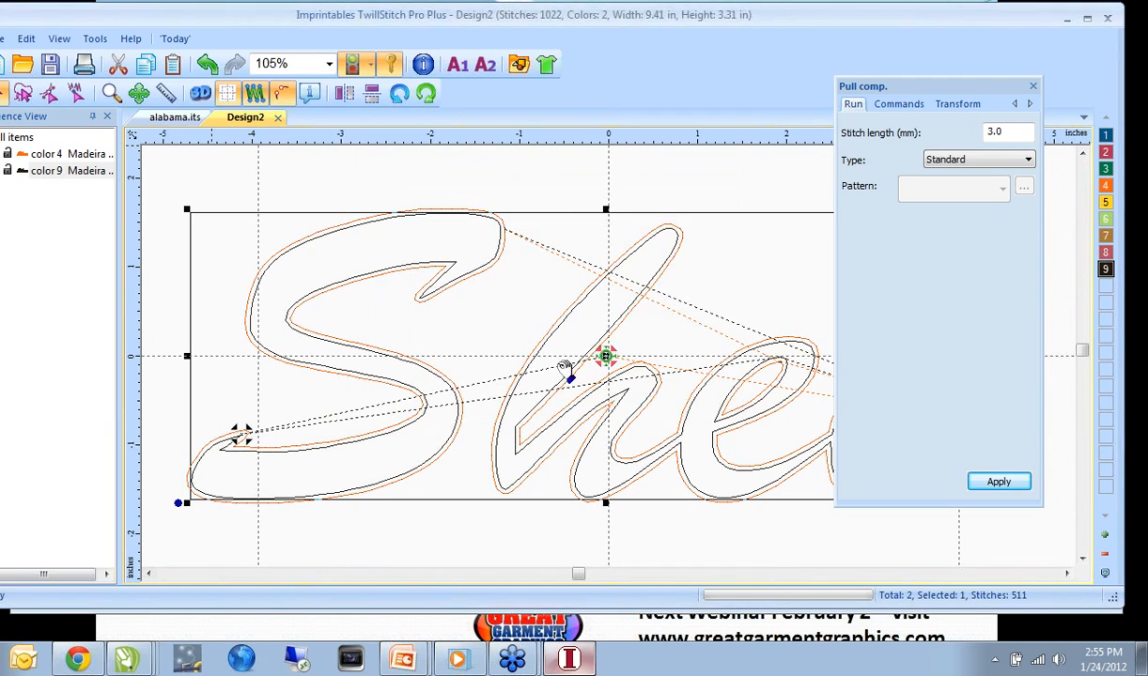
{"action": "left_click", "coordinate": [5, 38]}
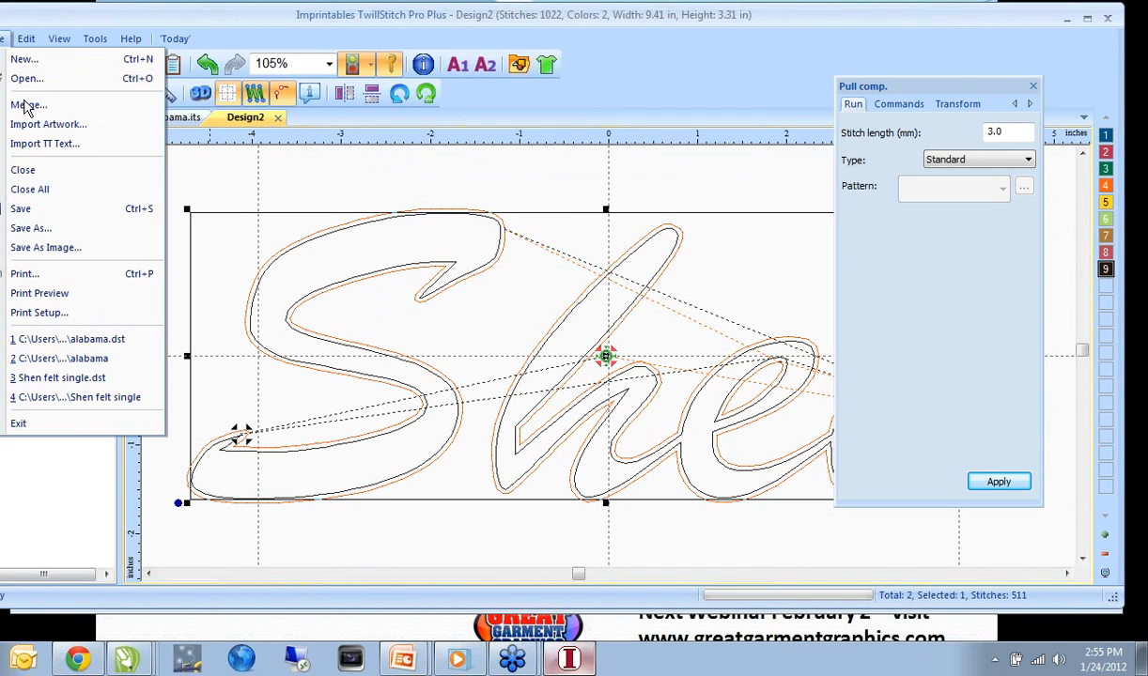
{"action": "left_click", "coordinate": [66, 295]}
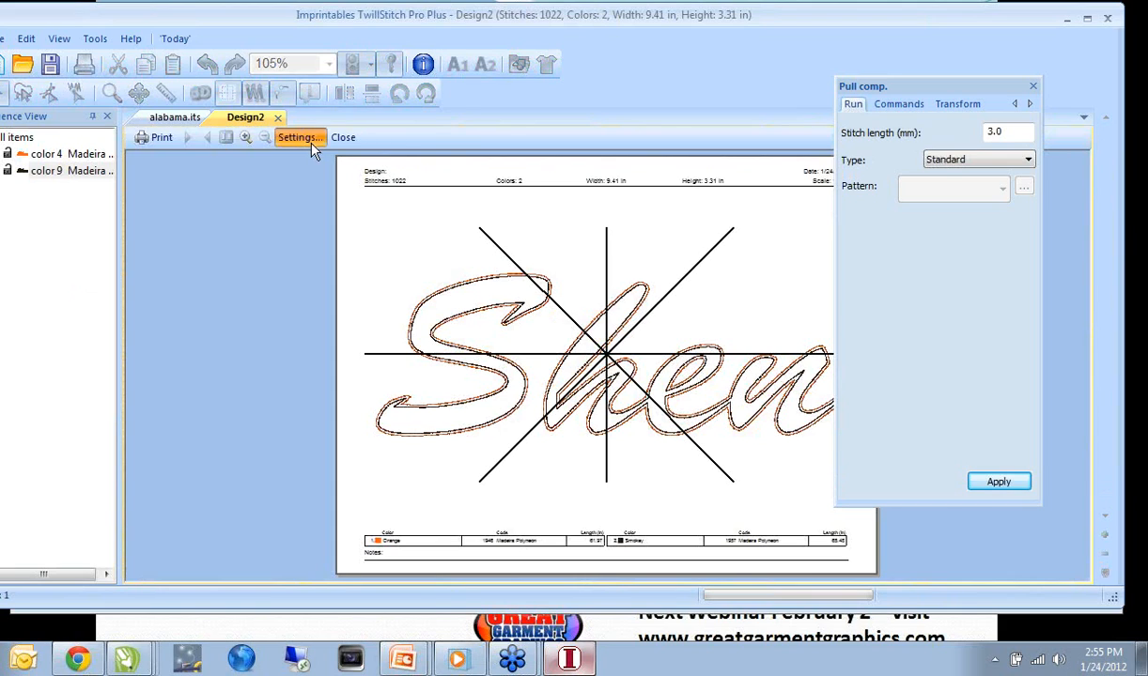
{"action": "left_click", "coordinate": [297, 138]}
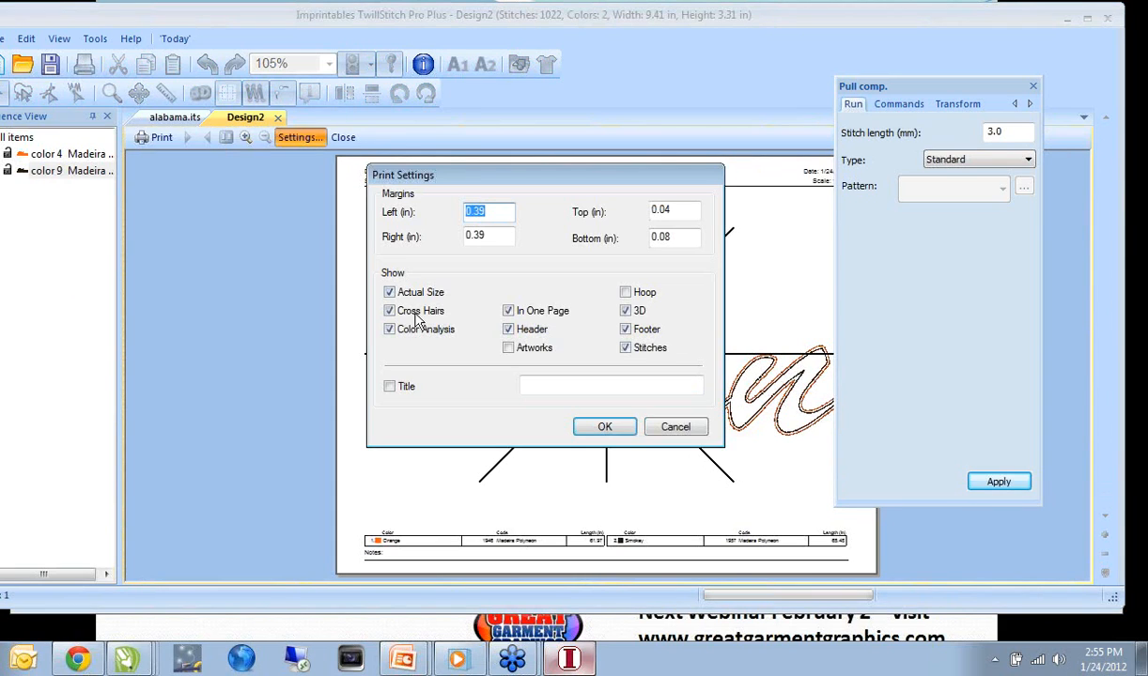
{"action": "left_click", "coordinate": [683, 435]}
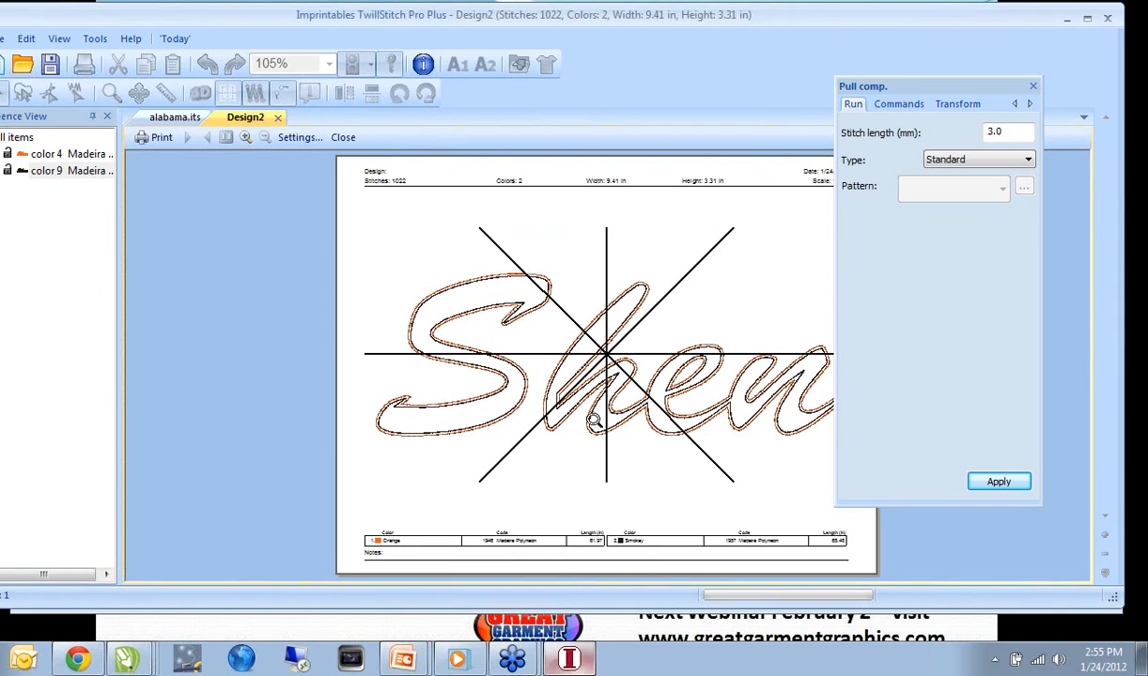
{"action": "left_click", "coordinate": [1034, 85]}
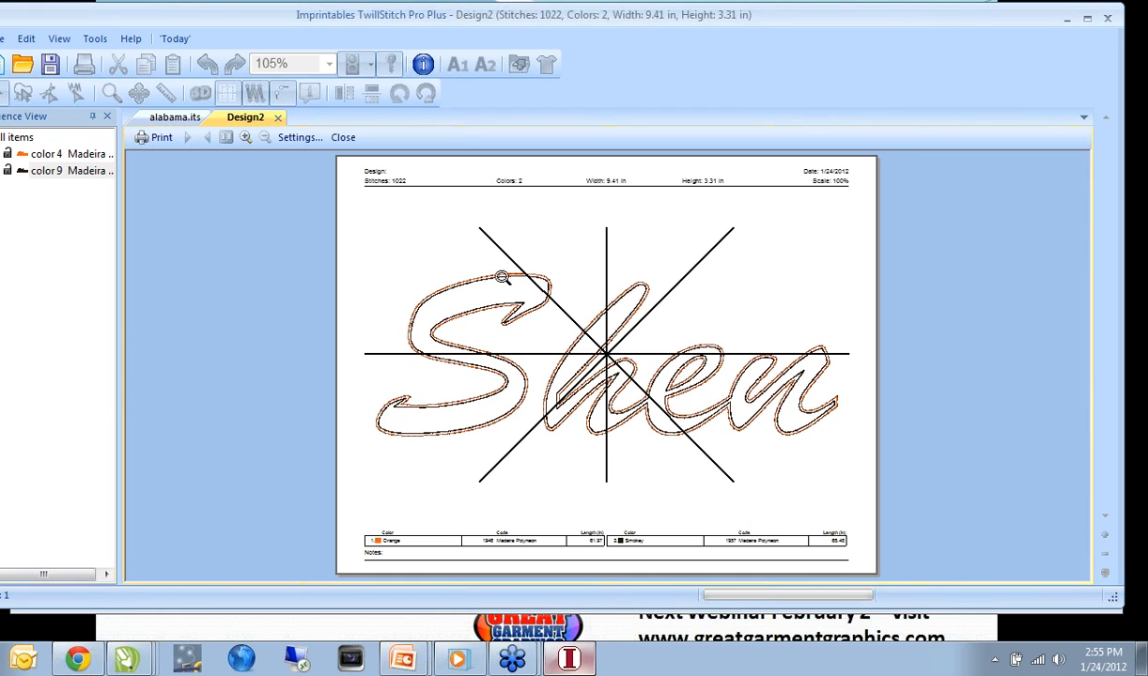
{"action": "left_click", "coordinate": [344, 138]}
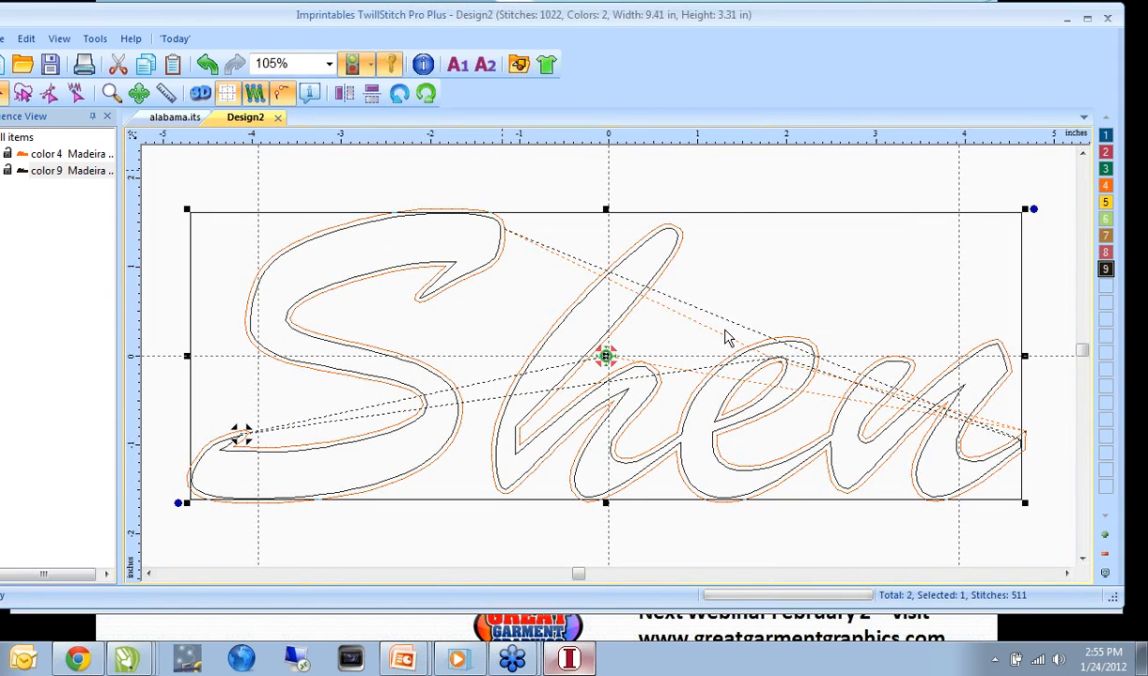
Place a lettering object below Shen reading 'STEVEN'.
{"action": "scroll", "coordinate": [724, 331], "scroll_direction": "down", "scroll_amount": 1}
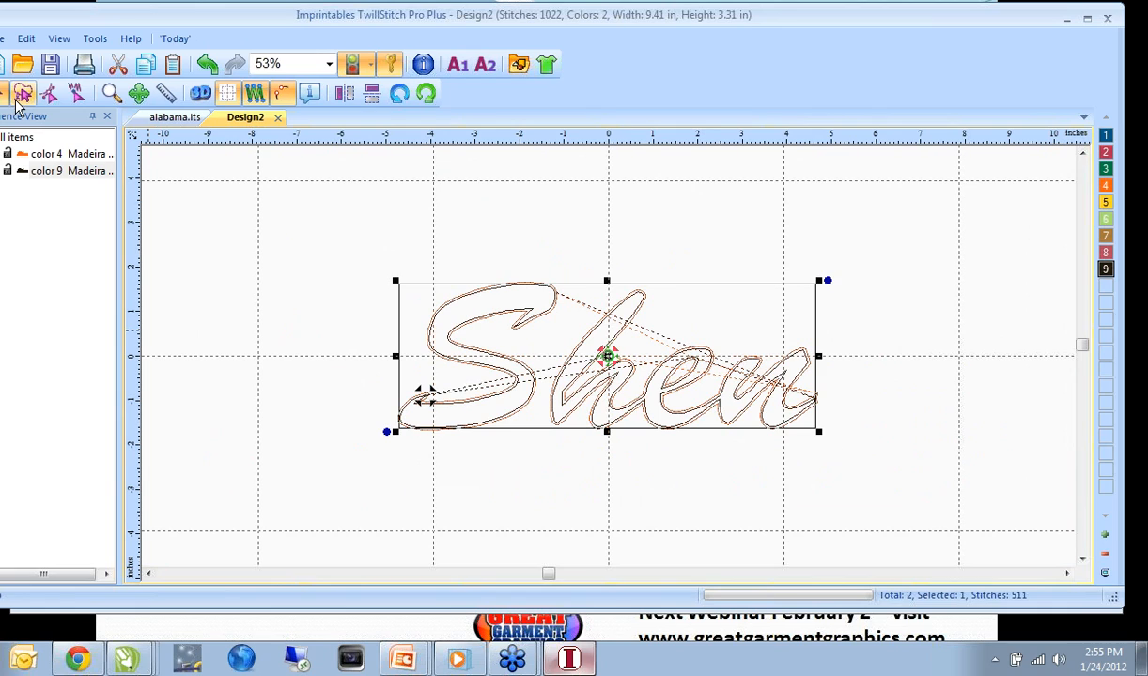
{"action": "left_click", "coordinate": [458, 68]}
{"action": "left_click", "coordinate": [490, 480]}
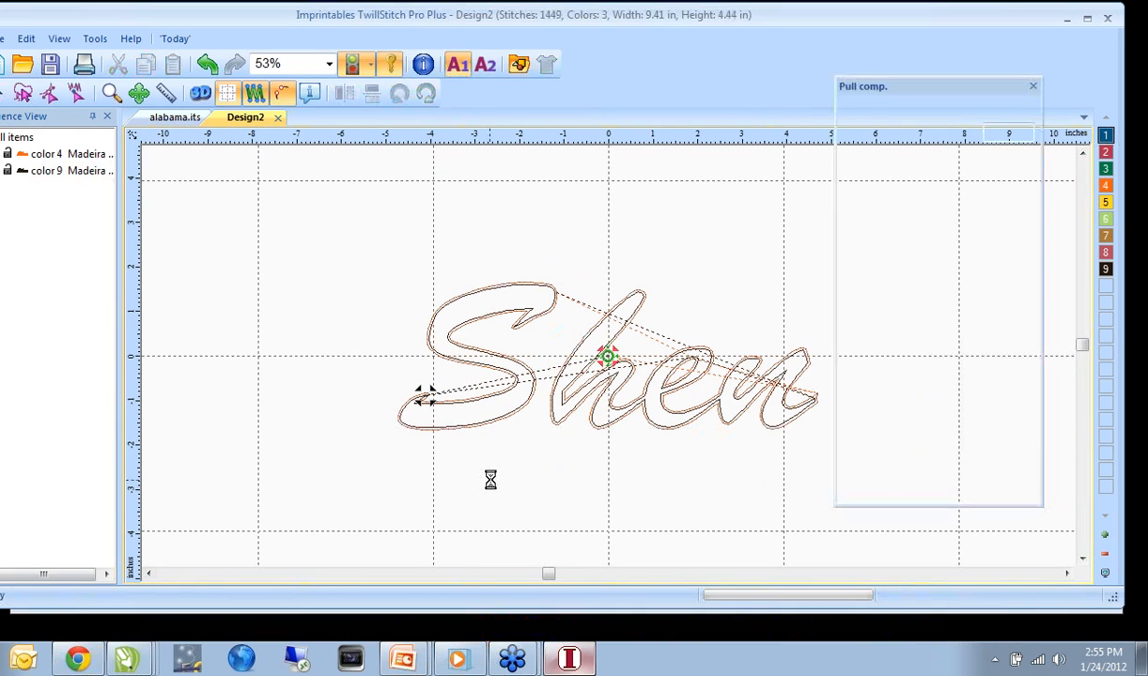
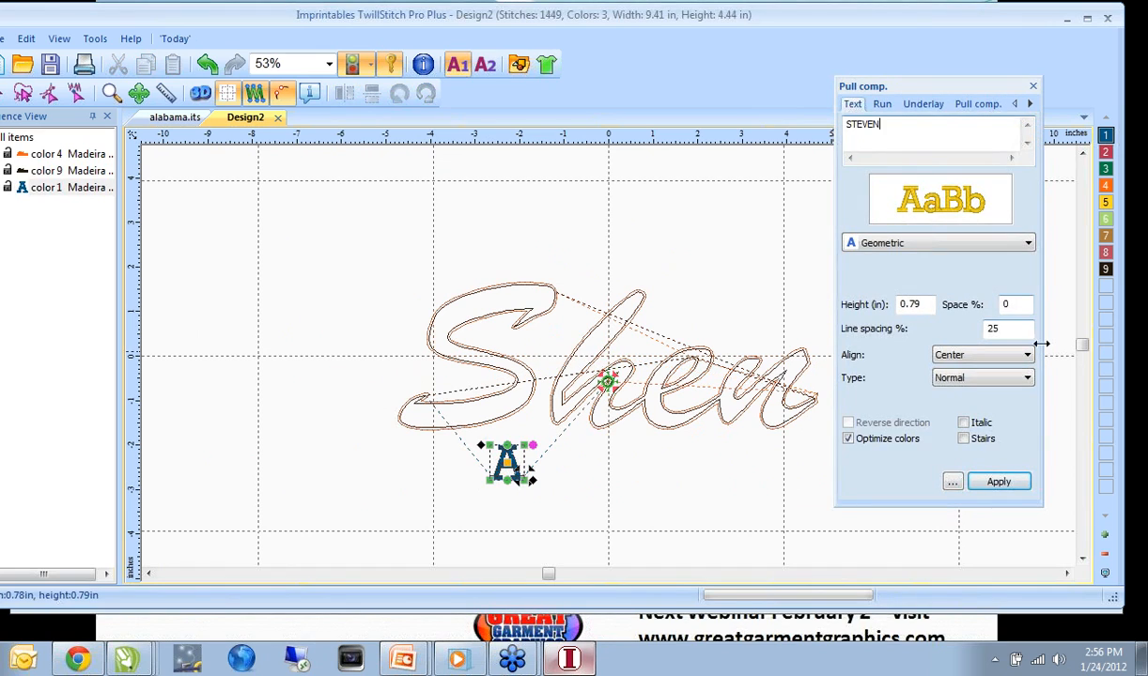
{"action": "left_click", "coordinate": [998, 481]}
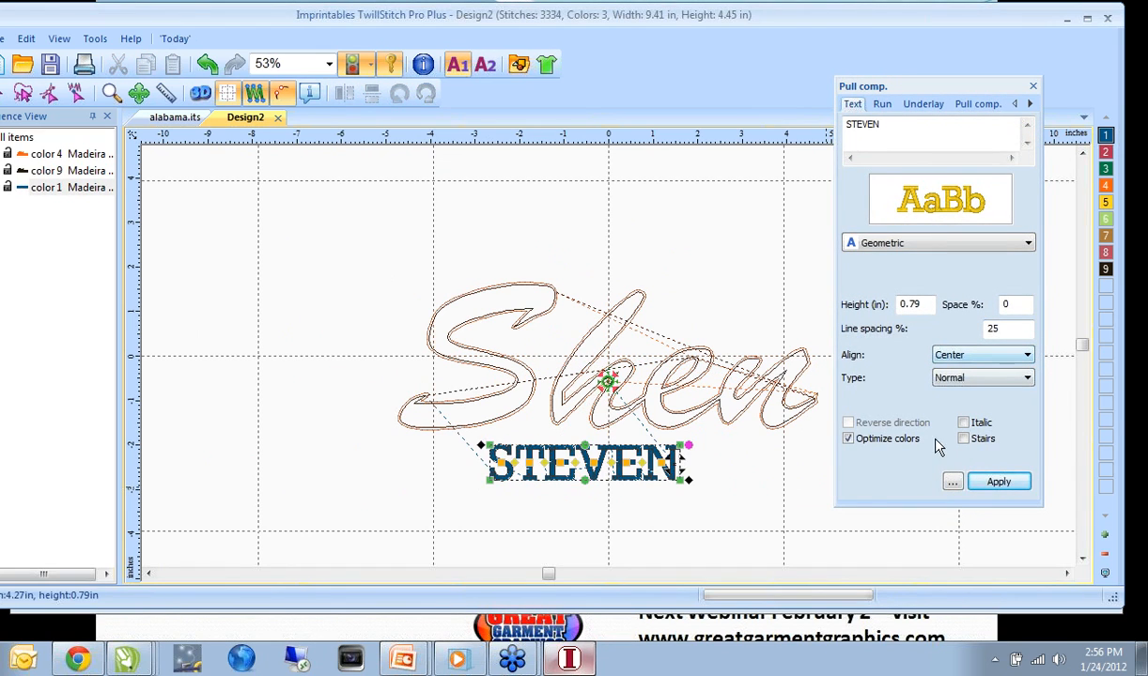
Zoom to fit the whole design, undoing an accidental move of the N.
{"action": "left_click", "coordinate": [574, 480]}
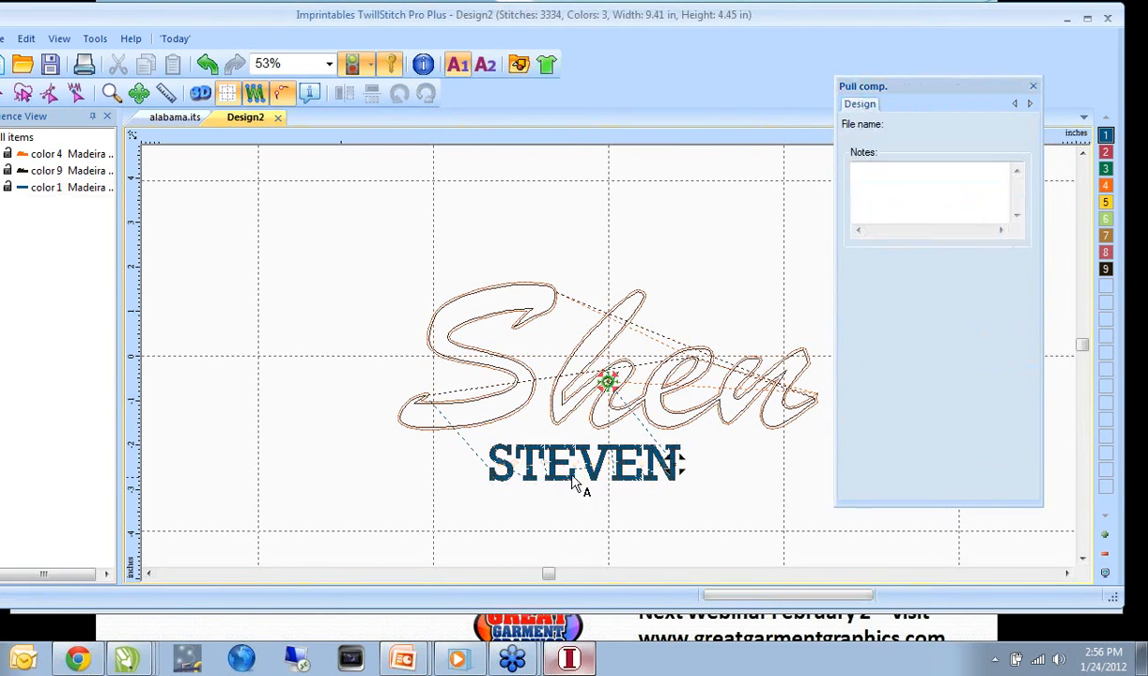
{"action": "left_click", "coordinate": [555, 460]}
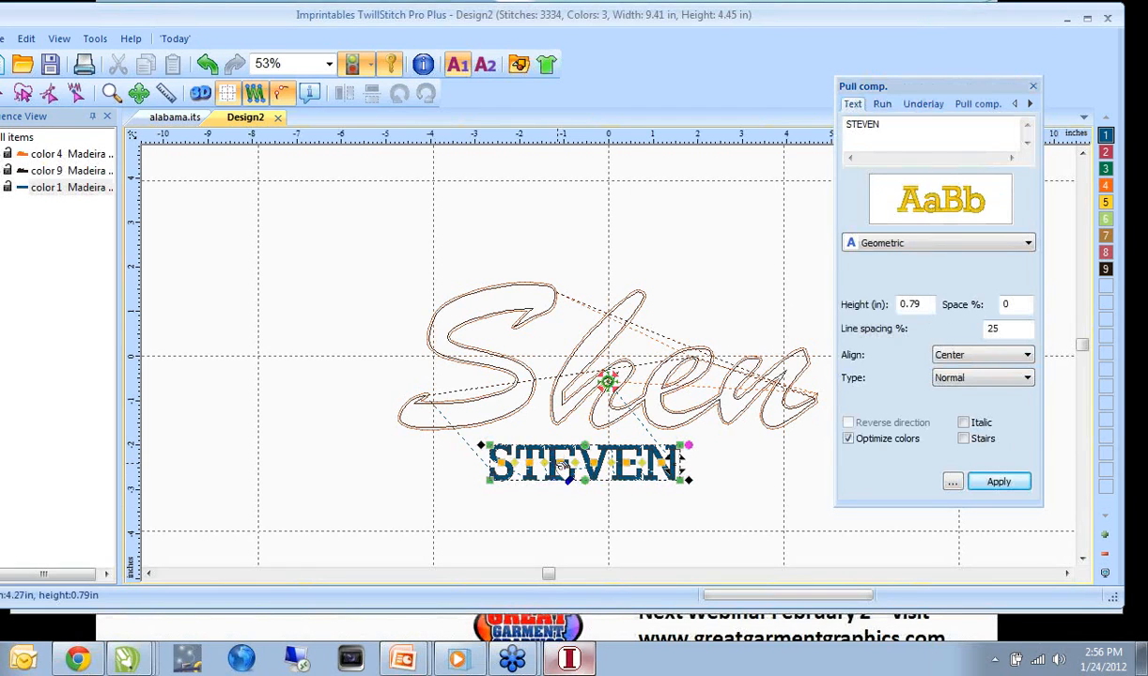
{"action": "scroll", "coordinate": [561, 467], "scroll_direction": "up", "scroll_amount": 2}
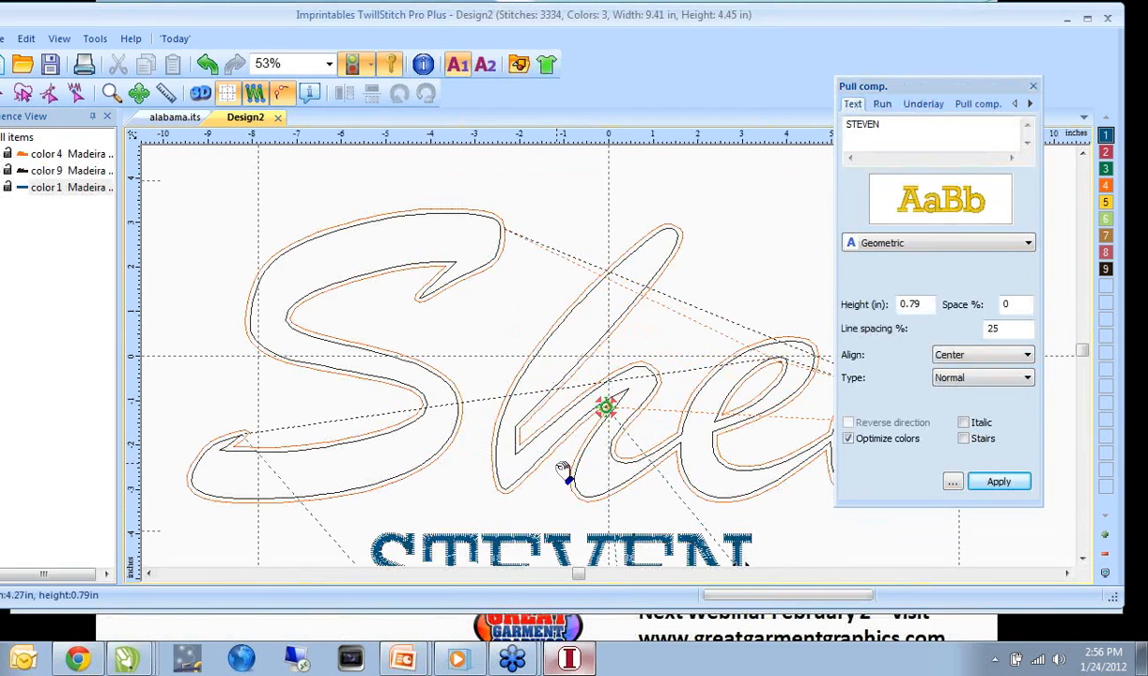
{"action": "scroll", "coordinate": [561, 467], "scroll_direction": "up", "scroll_amount": 3}
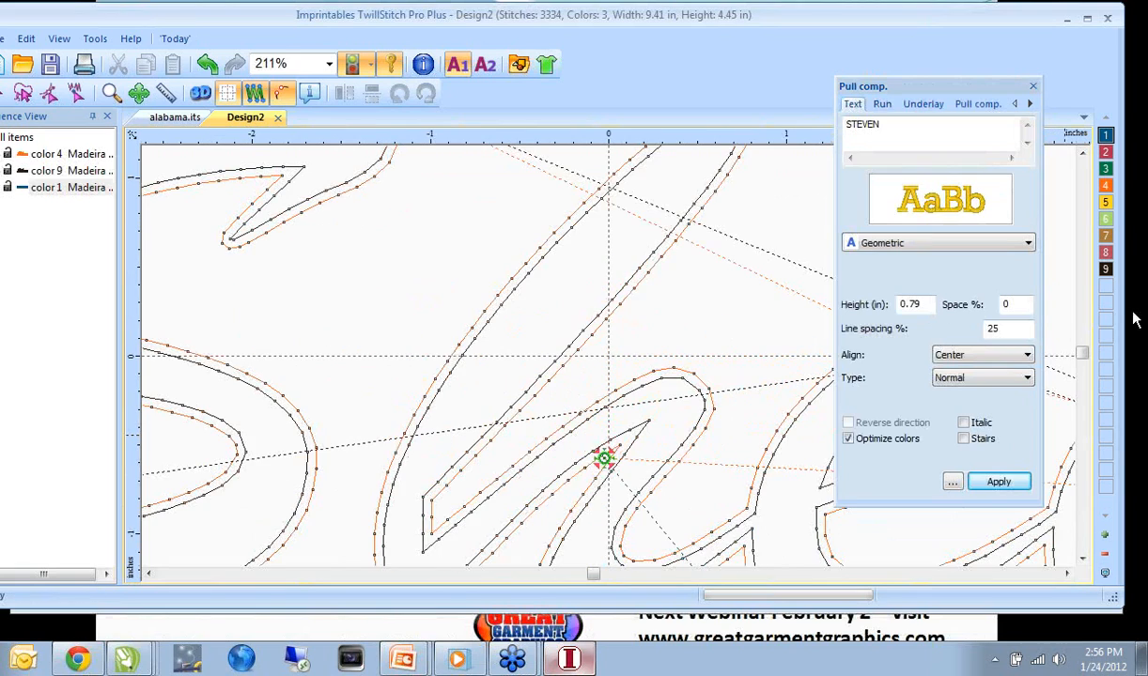
{"action": "left_click", "coordinate": [1085, 424]}
{"action": "left_click", "coordinate": [329, 70]}
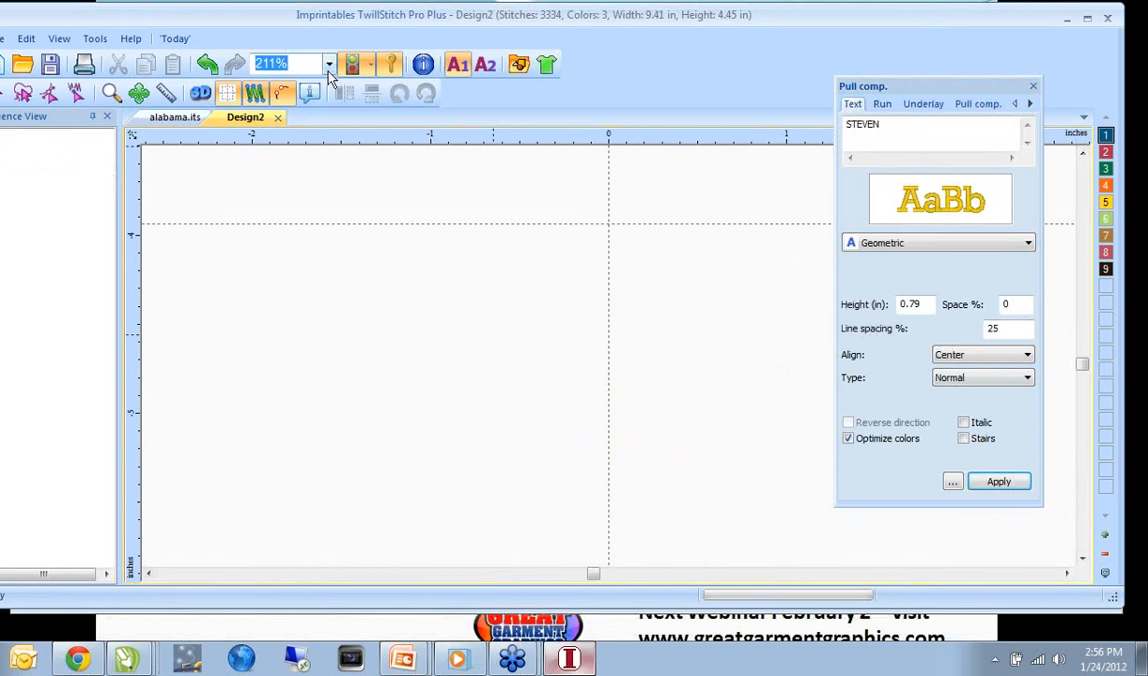
{"action": "left_click", "coordinate": [328, 67]}
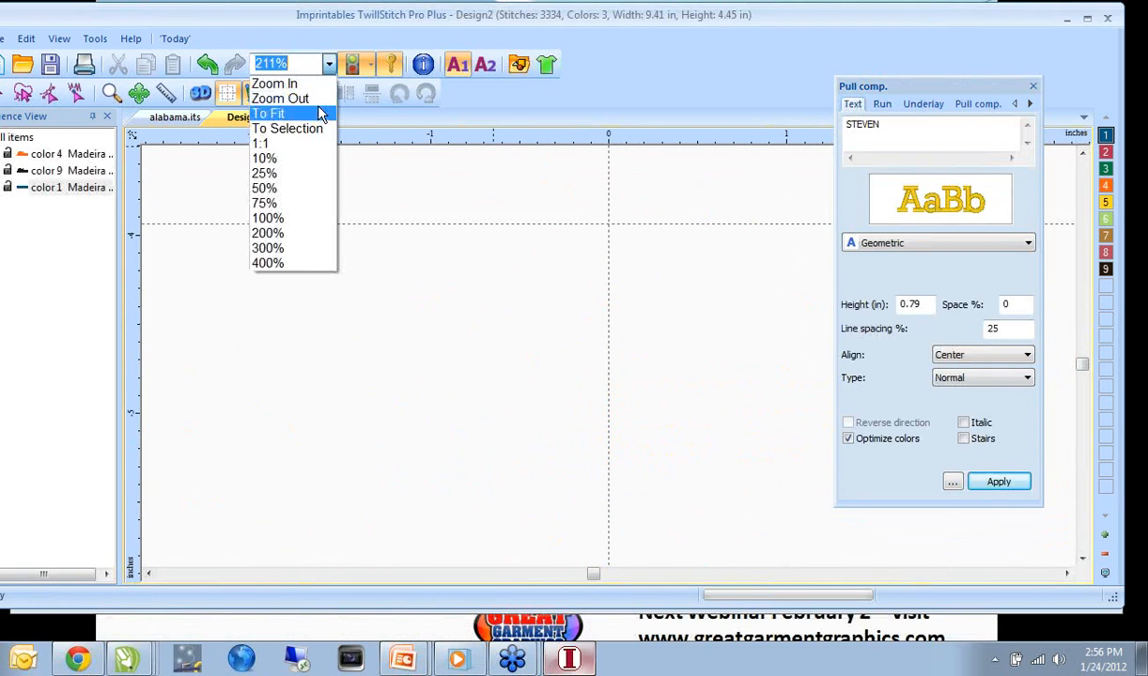
{"action": "left_click", "coordinate": [319, 114]}
{"action": "left_click_drag", "start_coordinate": [684, 494], "coordinate": [714, 419]}
{"action": "key", "text": "ctrl+z"}
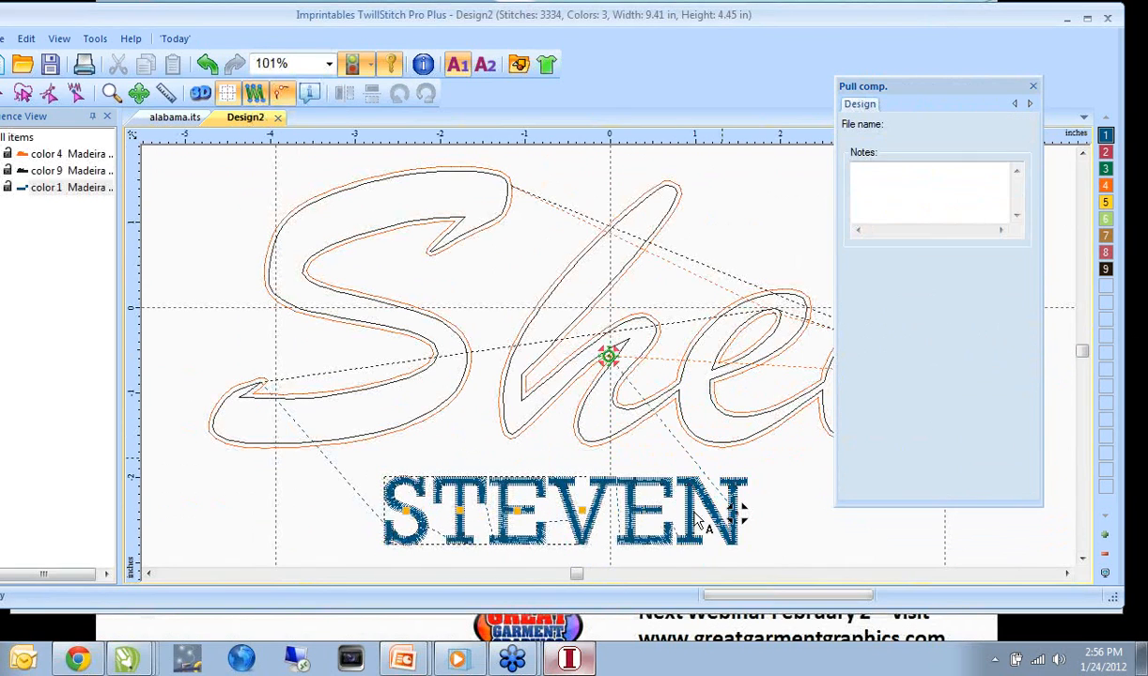
Make STEVEN 1.50 in tall and move it under Shen.
{"action": "left_click", "coordinate": [738, 510]}
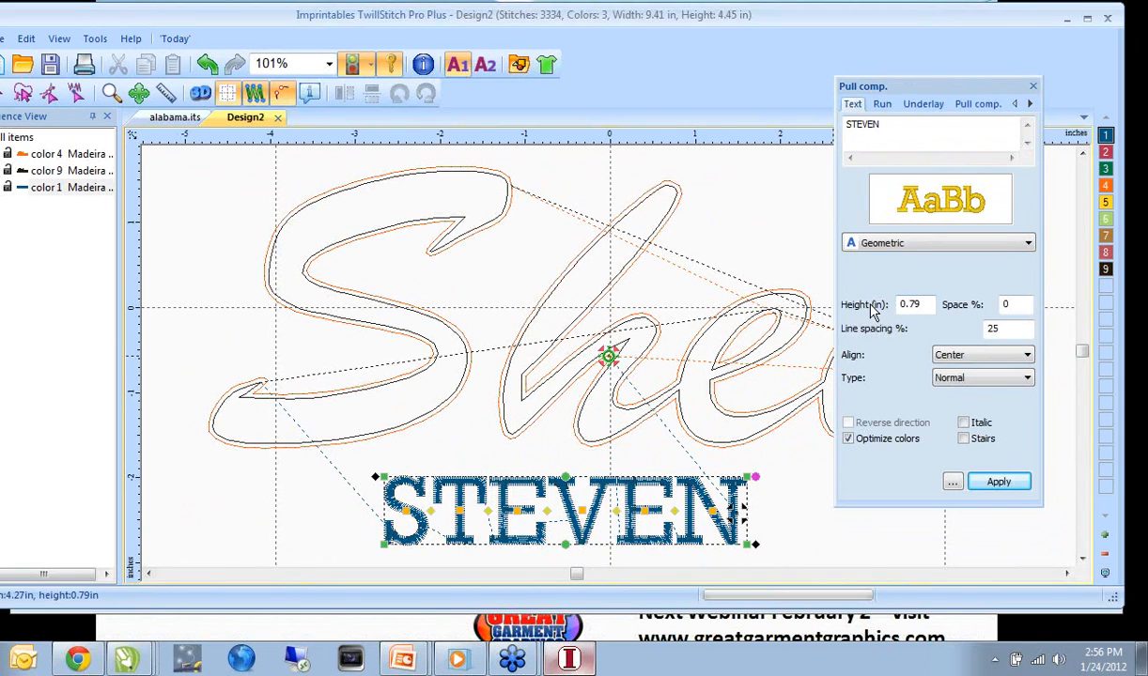
{"action": "left_click_drag", "start_coordinate": [929, 304], "coordinate": [857, 306]}
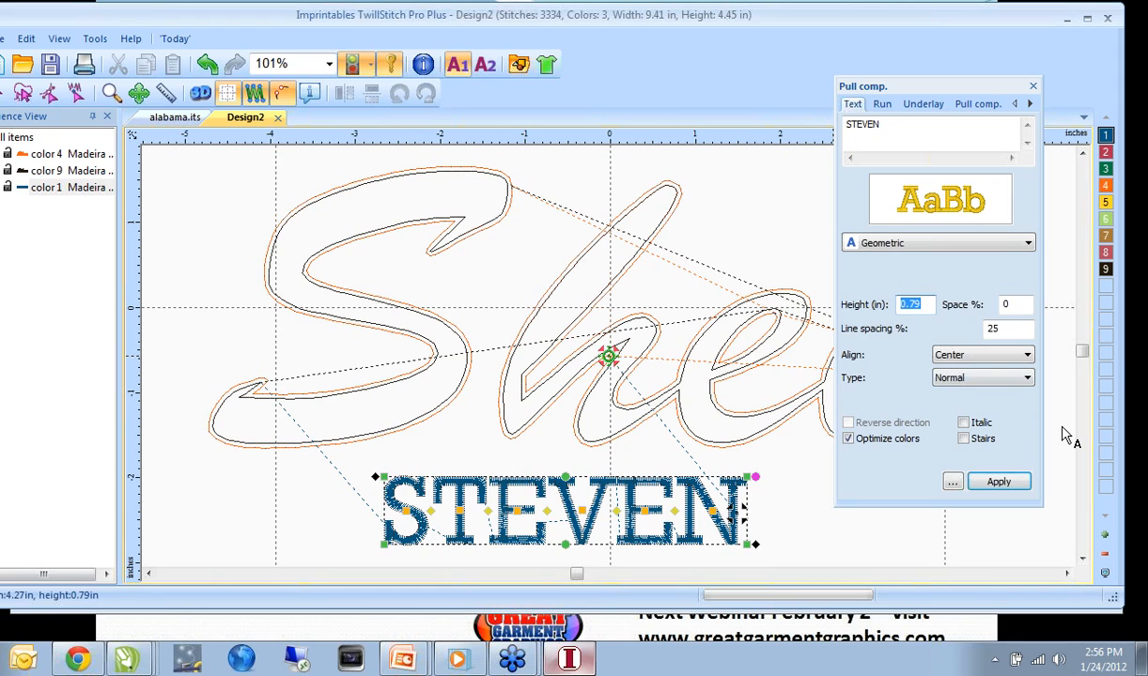
{"action": "key", "text": "Return"}
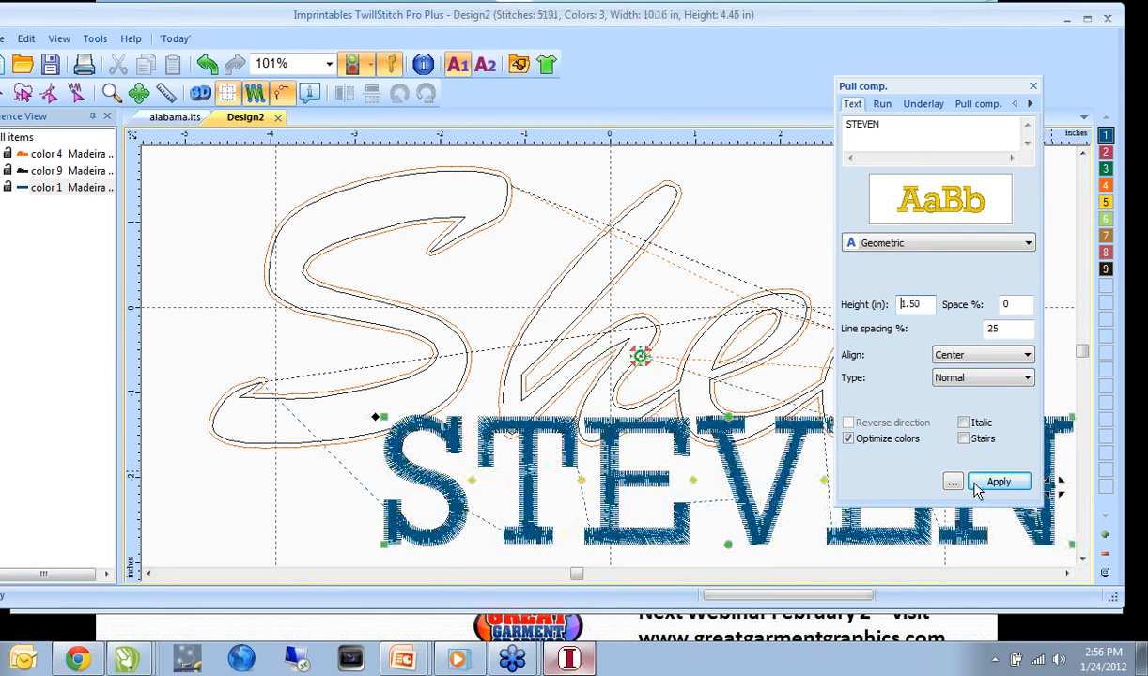
{"action": "left_click", "coordinate": [714, 465]}
{"action": "mouse_move", "coordinate": [717, 468]}
{"action": "left_mouse_down"}
{"action": "mouse_move", "coordinate": [658, 465]}
{"action": "mouse_move", "coordinate": [696, 467]}
{"action": "left_mouse_up"}
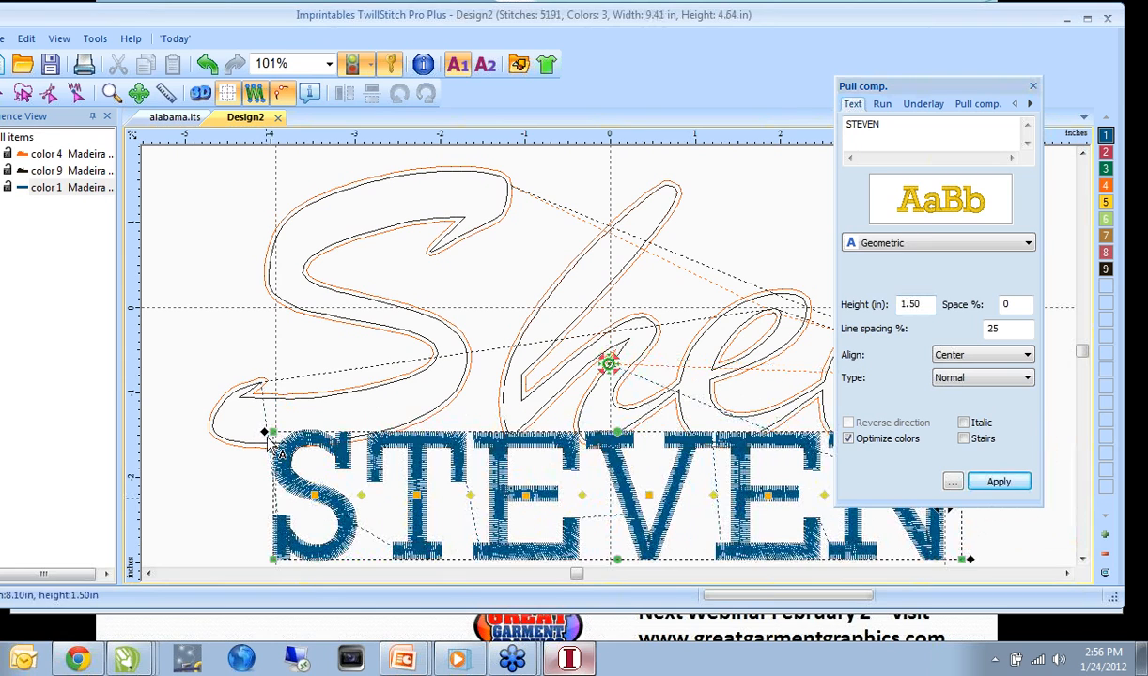
Slant STEVEN's bottom edge down on the left with the envelope, lowering it beneath Shen.
{"action": "left_click", "coordinate": [1083, 559]}
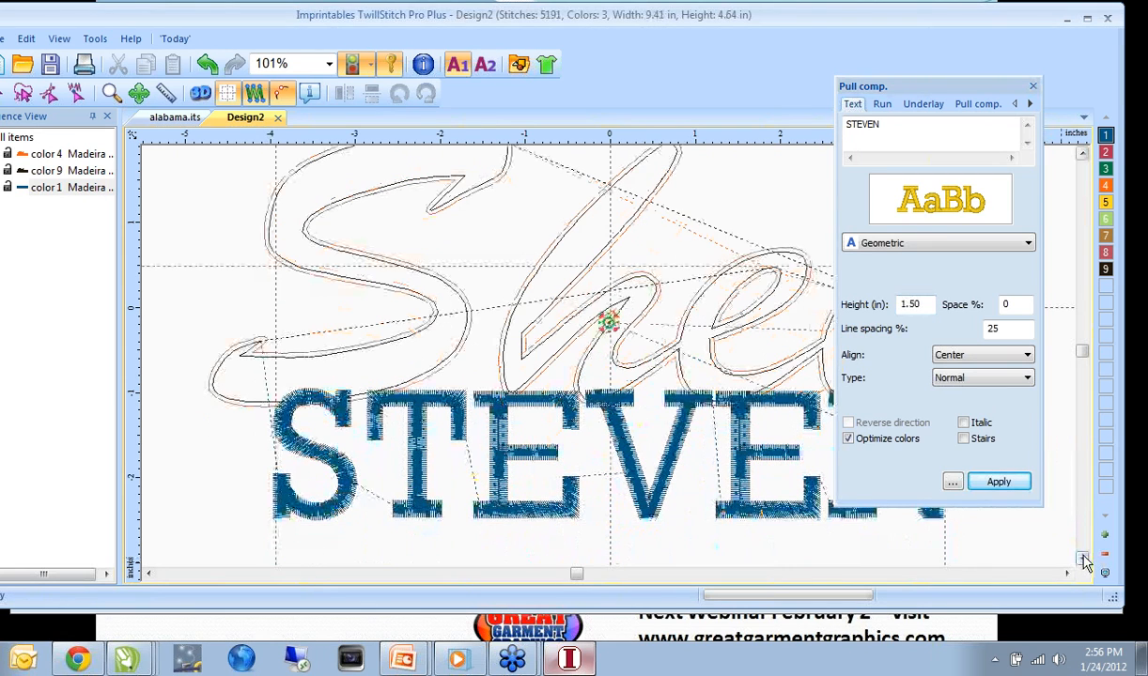
{"action": "left_click", "coordinate": [1084, 559]}
{"action": "left_click_drag", "start_coordinate": [271, 477], "coordinate": [200, 549]}
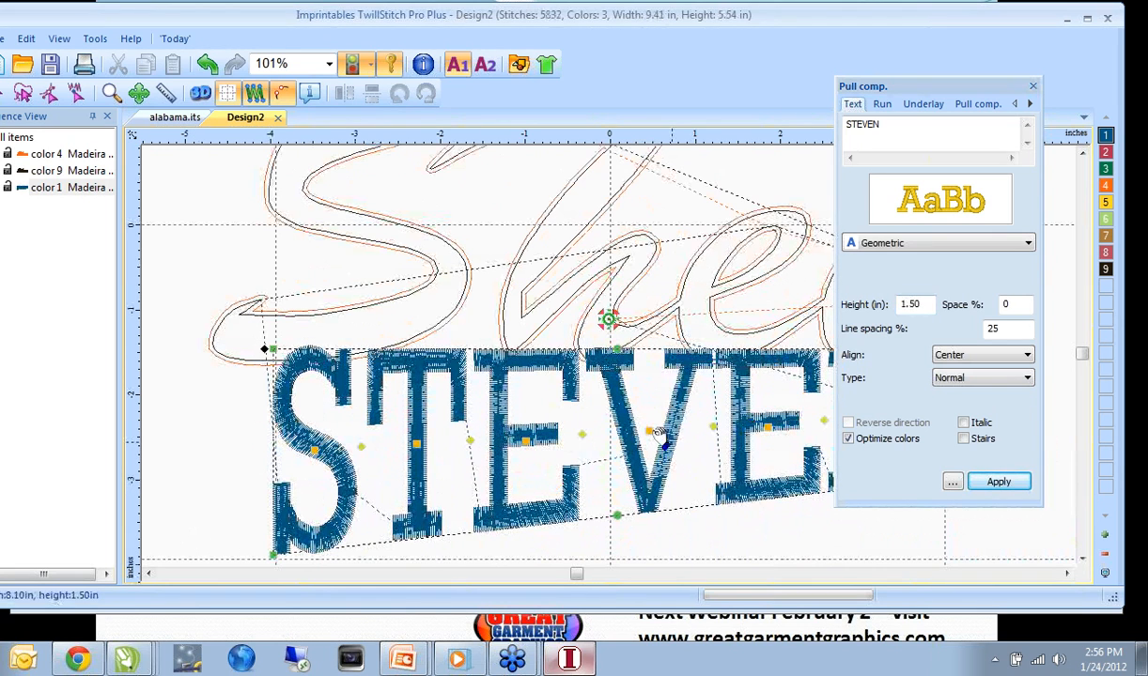
{"action": "scroll", "coordinate": [660, 436], "scroll_direction": "down", "scroll_amount": 1}
{"action": "left_click_drag", "start_coordinate": [633, 404], "coordinate": [628, 439]}
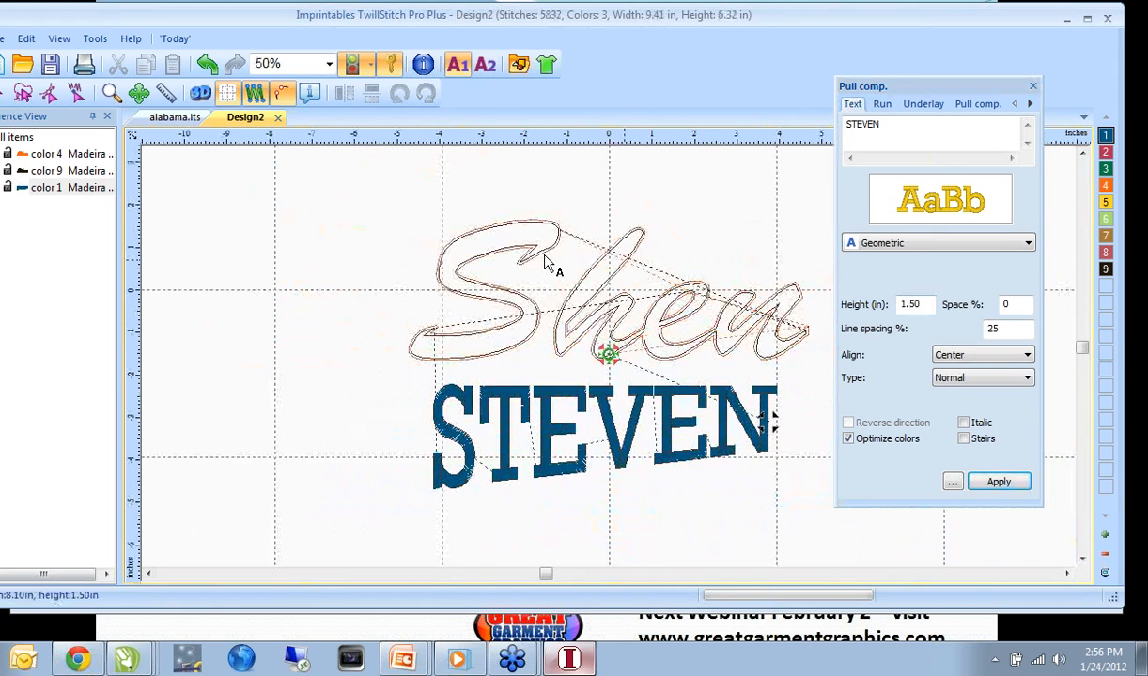
{"action": "left_click_drag", "start_coordinate": [433, 490], "coordinate": [431, 514]}
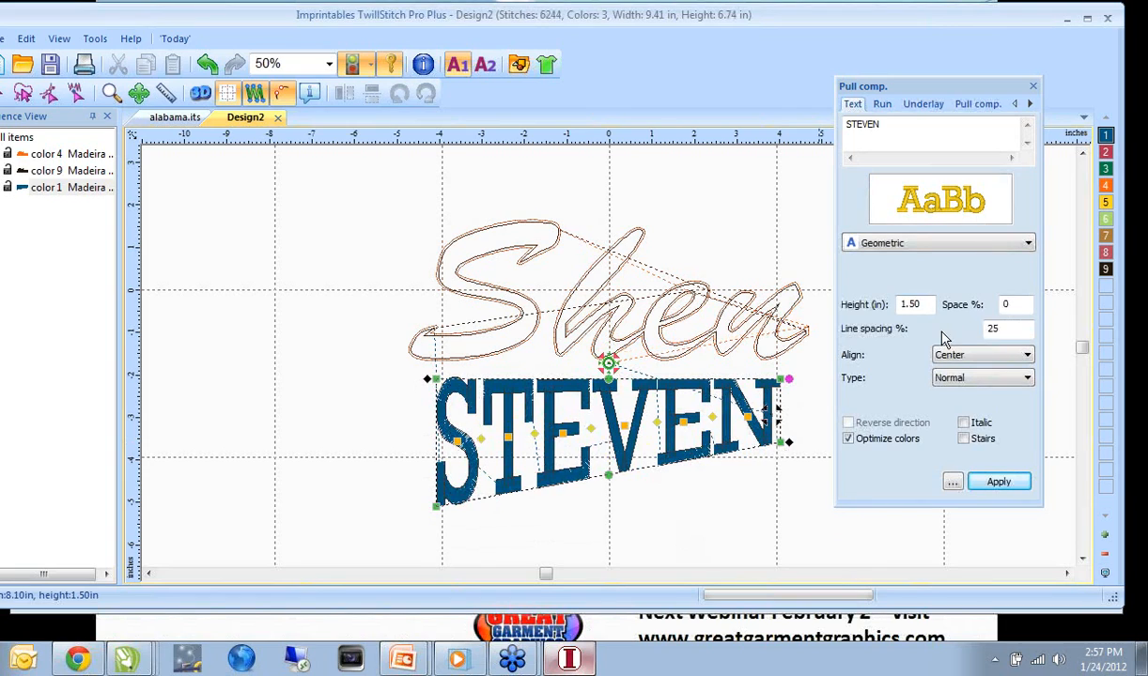
{"action": "left_click", "coordinate": [915, 123]}
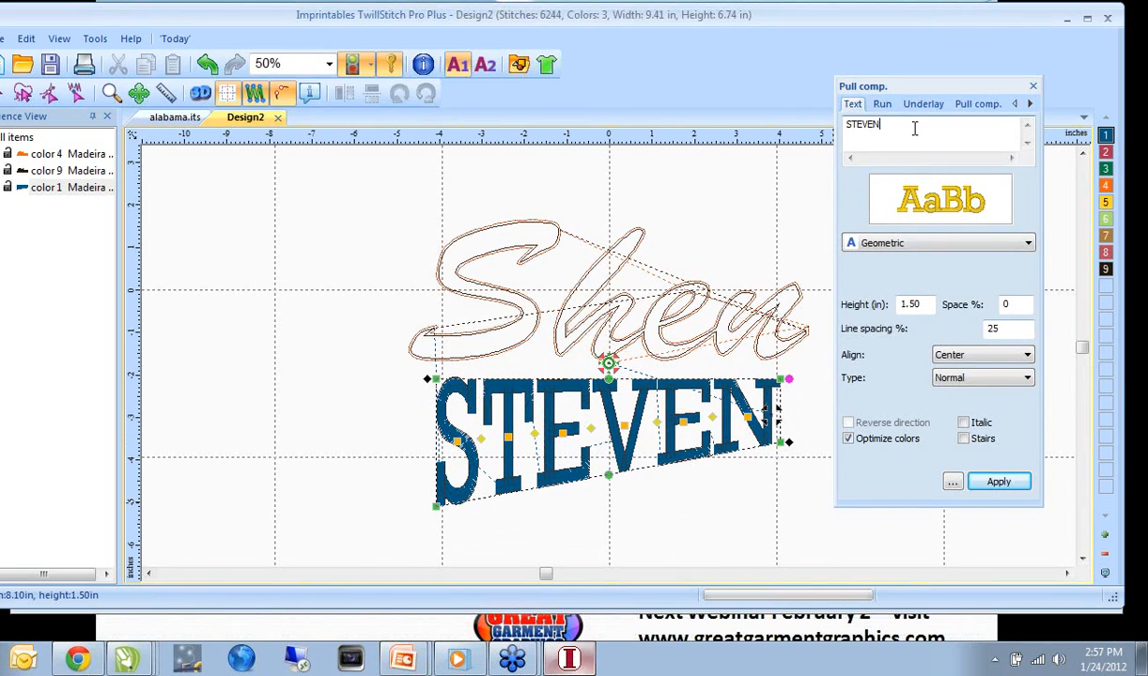
{"action": "key", "text": "Return"}
{"action": "left_click", "coordinate": [1003, 485]}
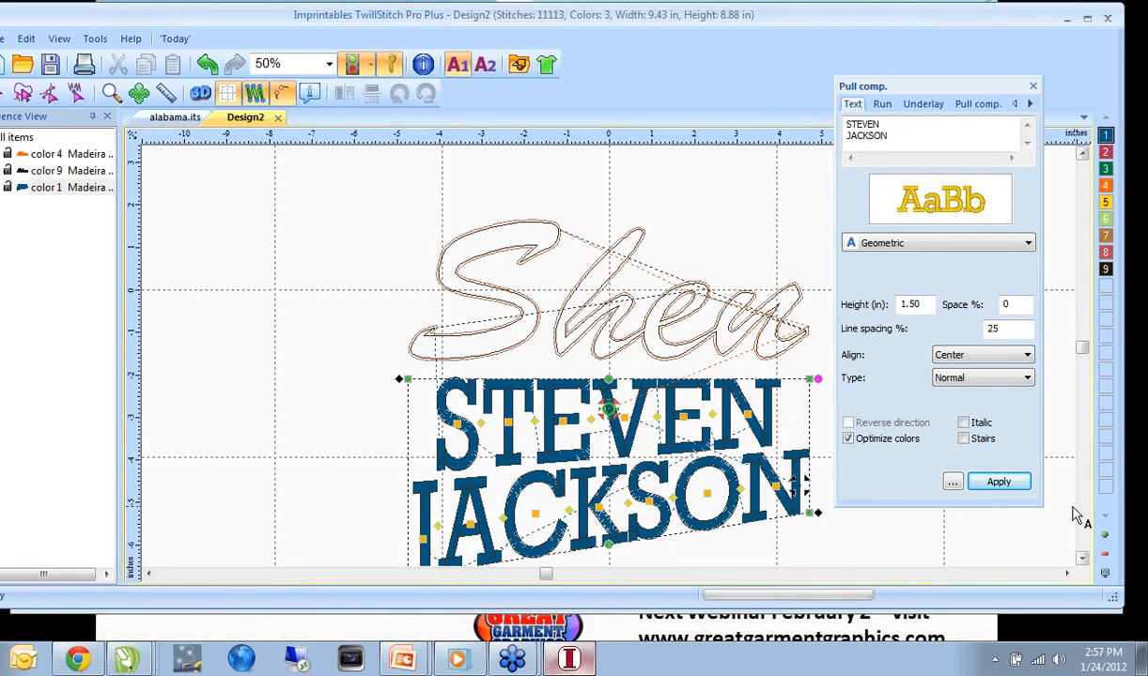
Set the lettering to 10% letter spacing and 55% line spacing.
{"action": "left_click", "coordinate": [1083, 560]}
{"action": "left_click_drag", "start_coordinate": [1017, 305], "coordinate": [994, 308]}
{"action": "type", "text": "30"}
{"action": "key", "text": "Return"}
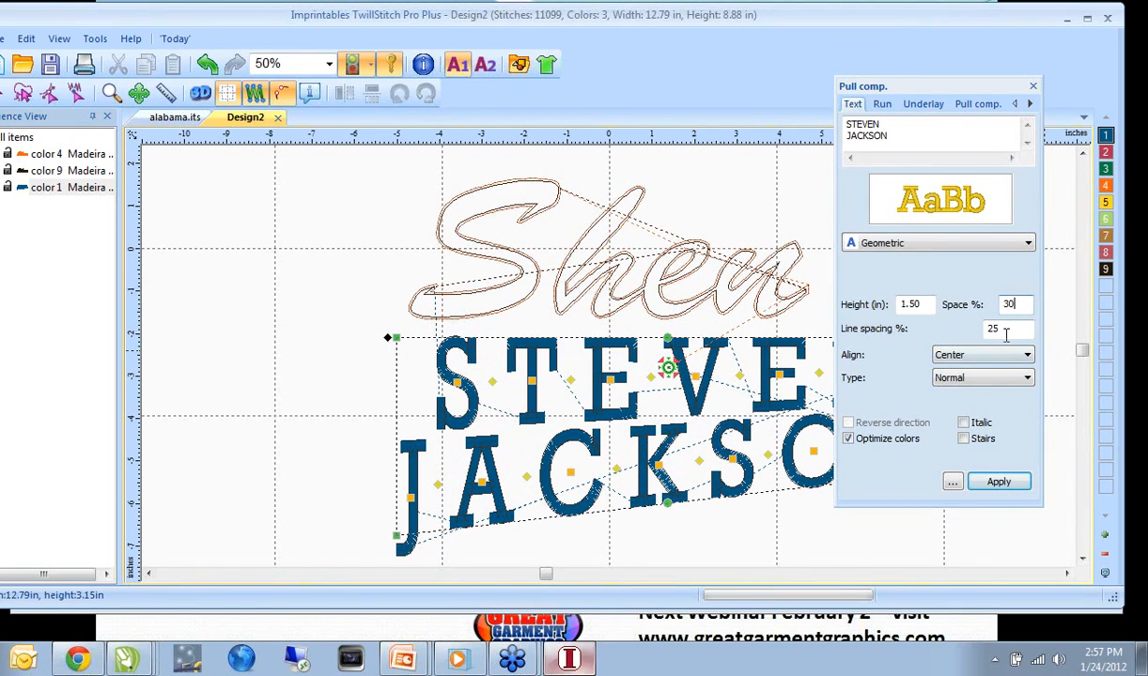
{"action": "double_click", "coordinate": [1009, 304]}
{"action": "type", "text": "10"}
{"action": "key", "text": "Return"}
{"action": "left_click_drag", "start_coordinate": [1019, 331], "coordinate": [962, 325]}
{"action": "type", "text": "55"}
{"action": "key", "text": "Return"}
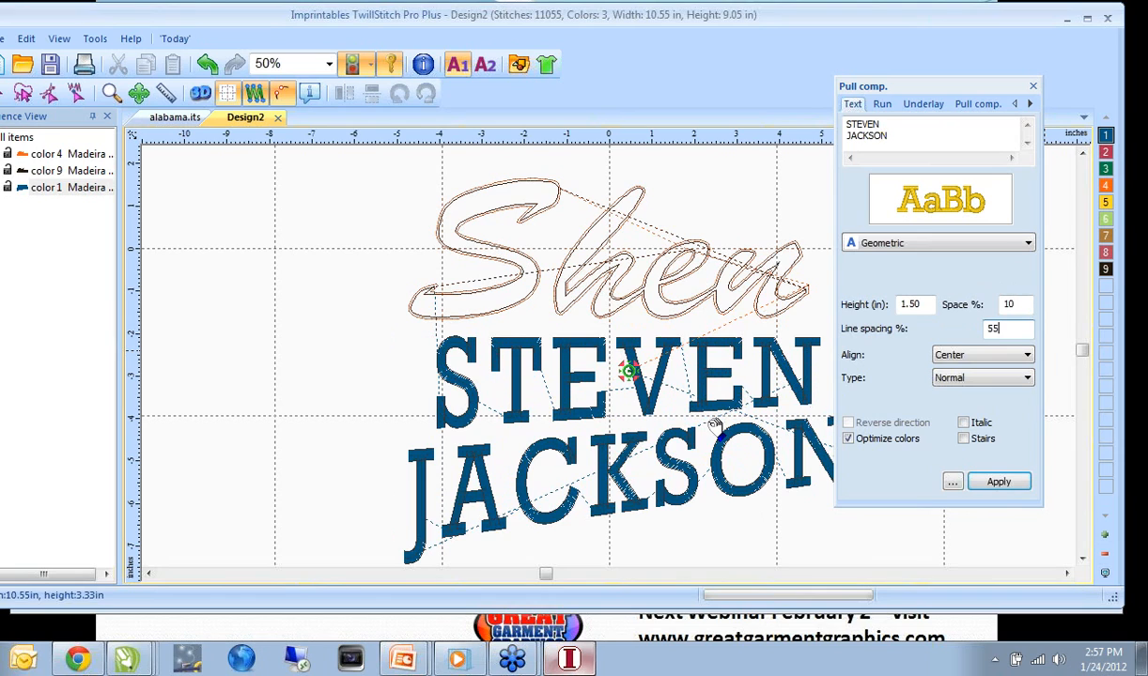
{"action": "left_click", "coordinate": [1067, 575]}
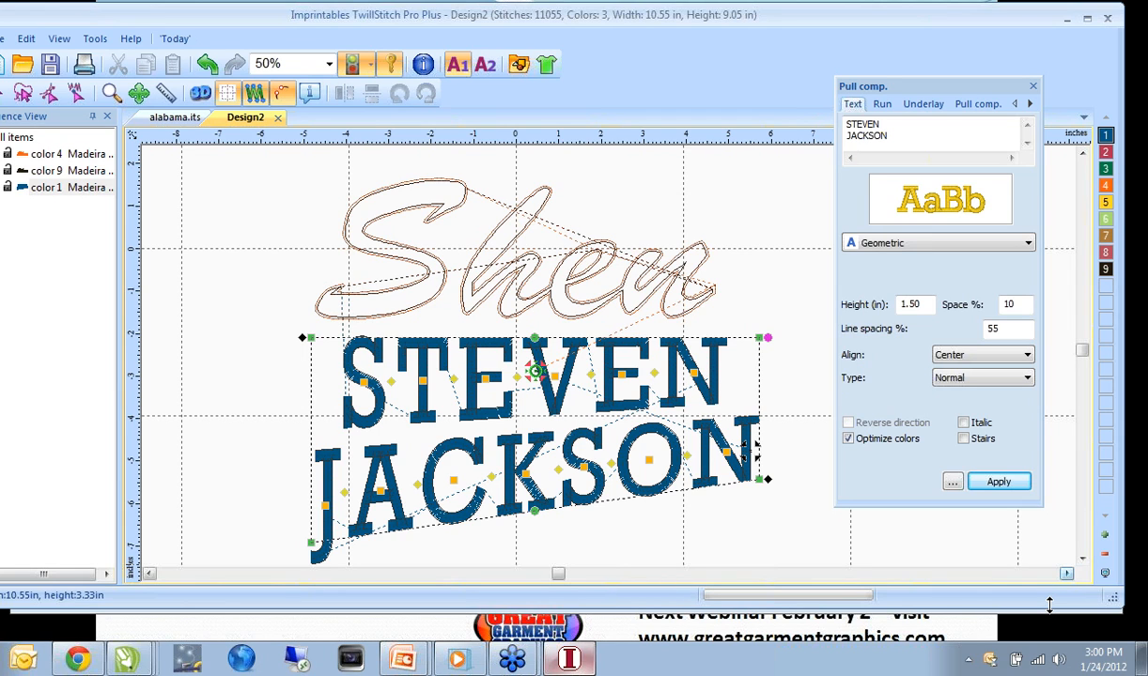
Bring the closing Imprintables Warehouse contact slide to the front.
{"action": "left_click", "coordinate": [1050, 625]}
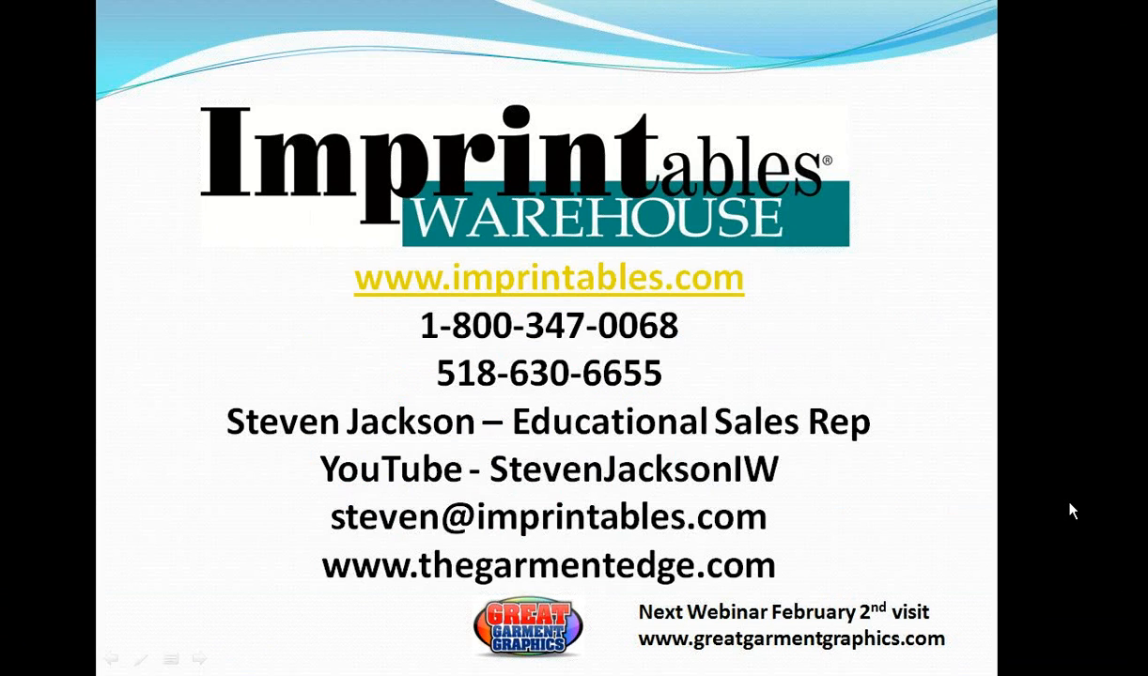